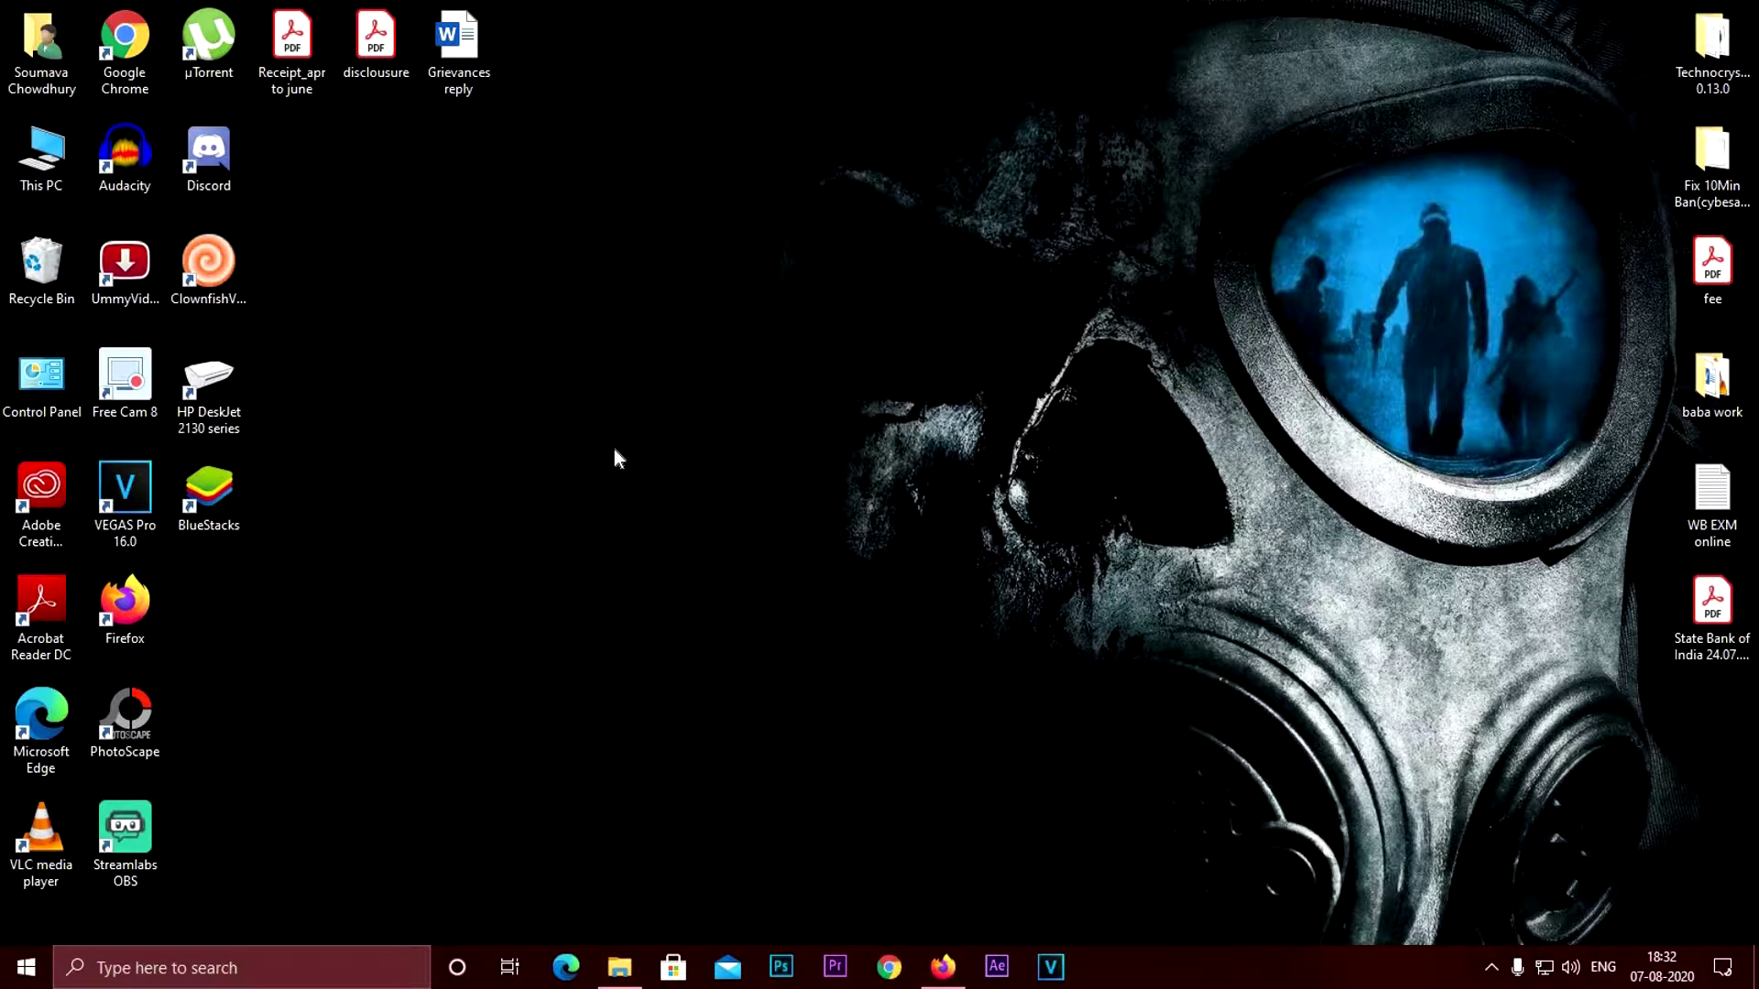
right_click(614, 449)
click(660, 541)
right_click(1000, 388)
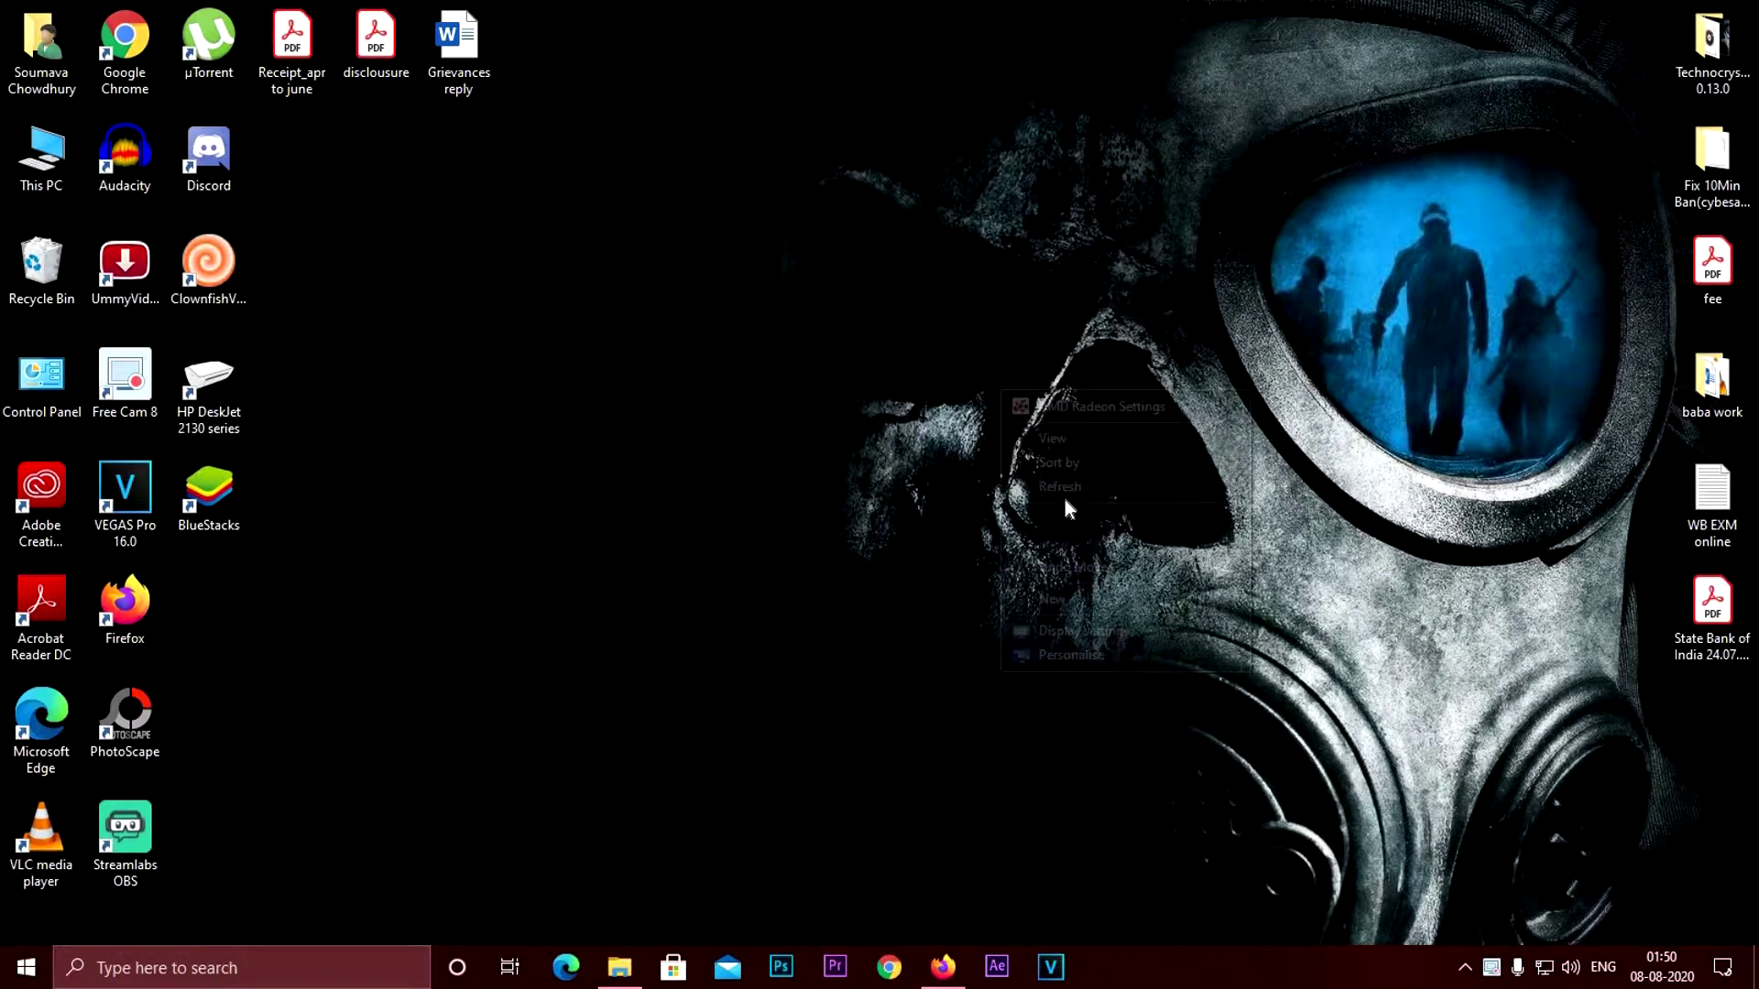
click(1060, 486)
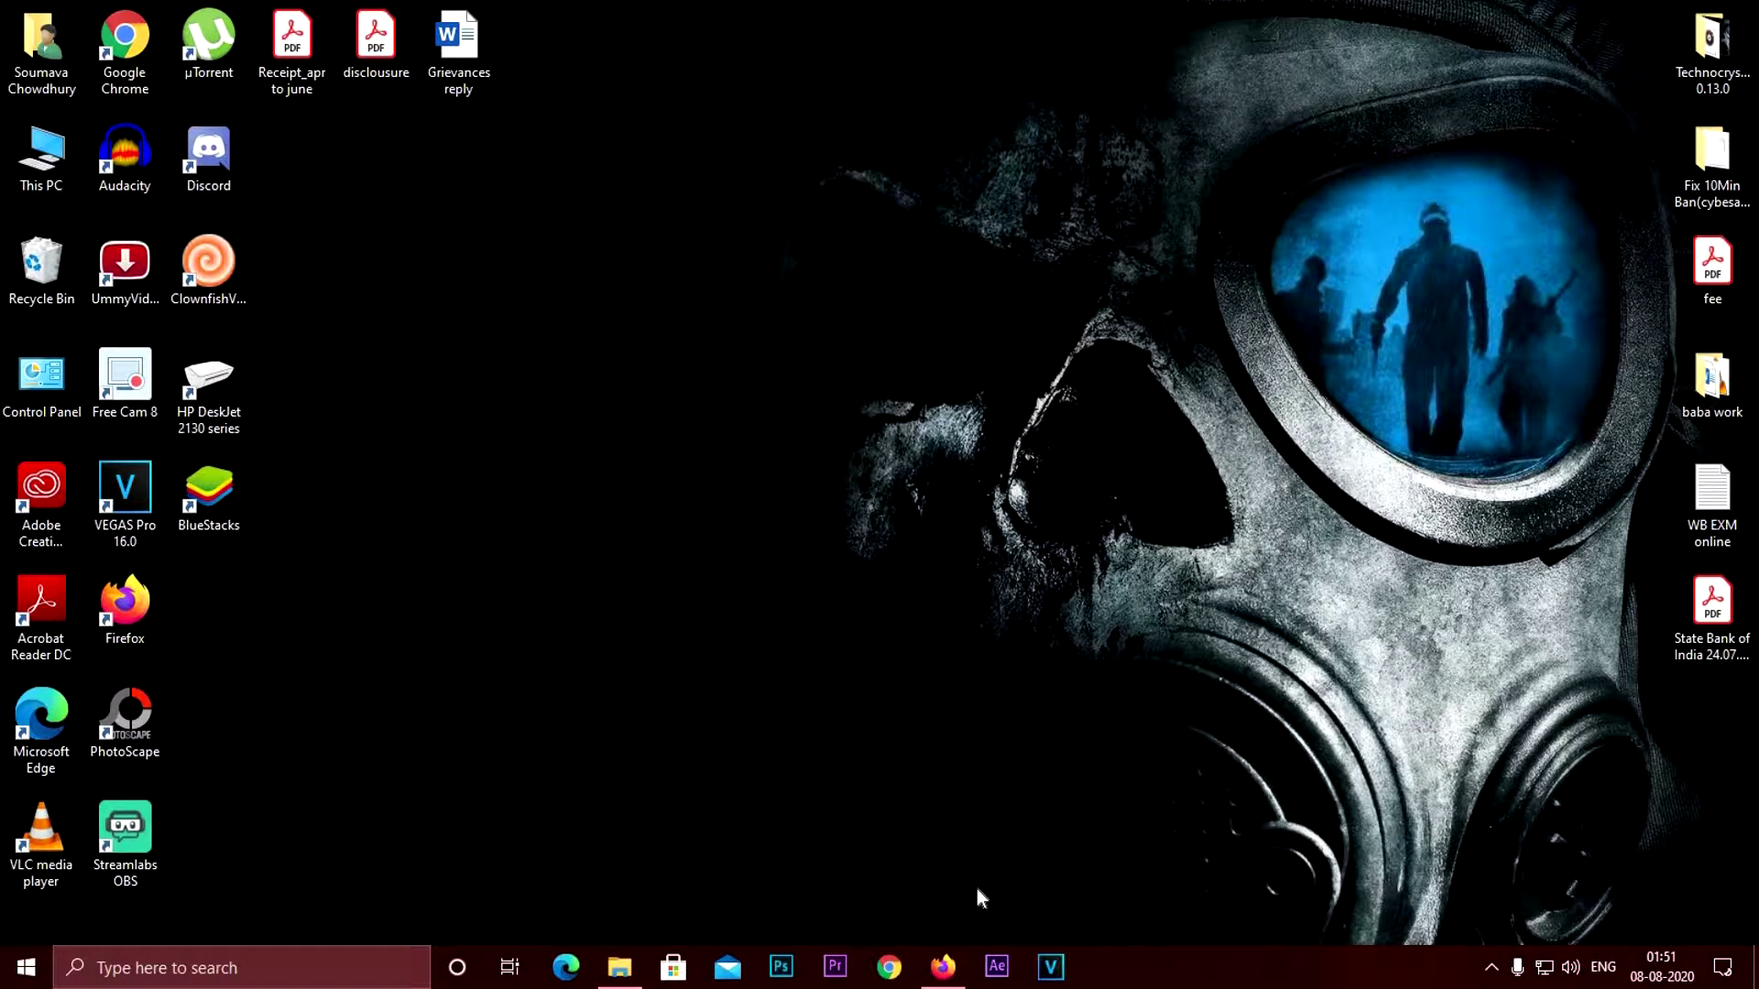
Switch to Firefox and review the Windows installer options on the Audacity download page
click(948, 978)
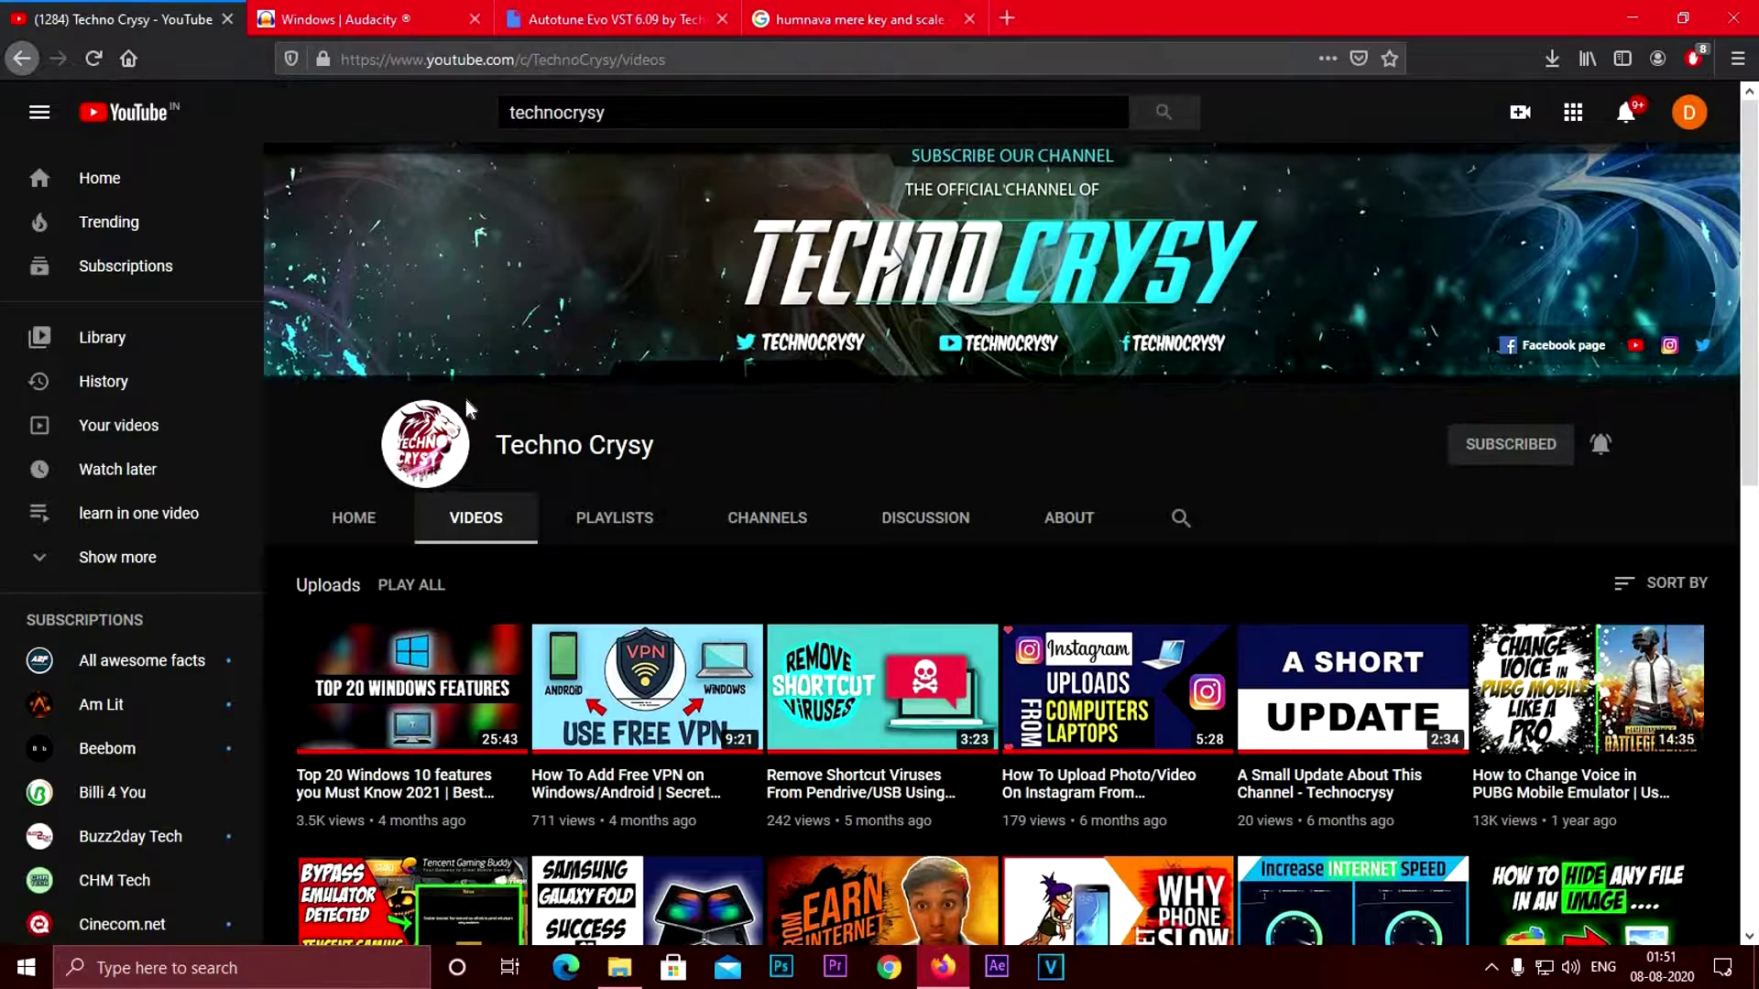
click(358, 19)
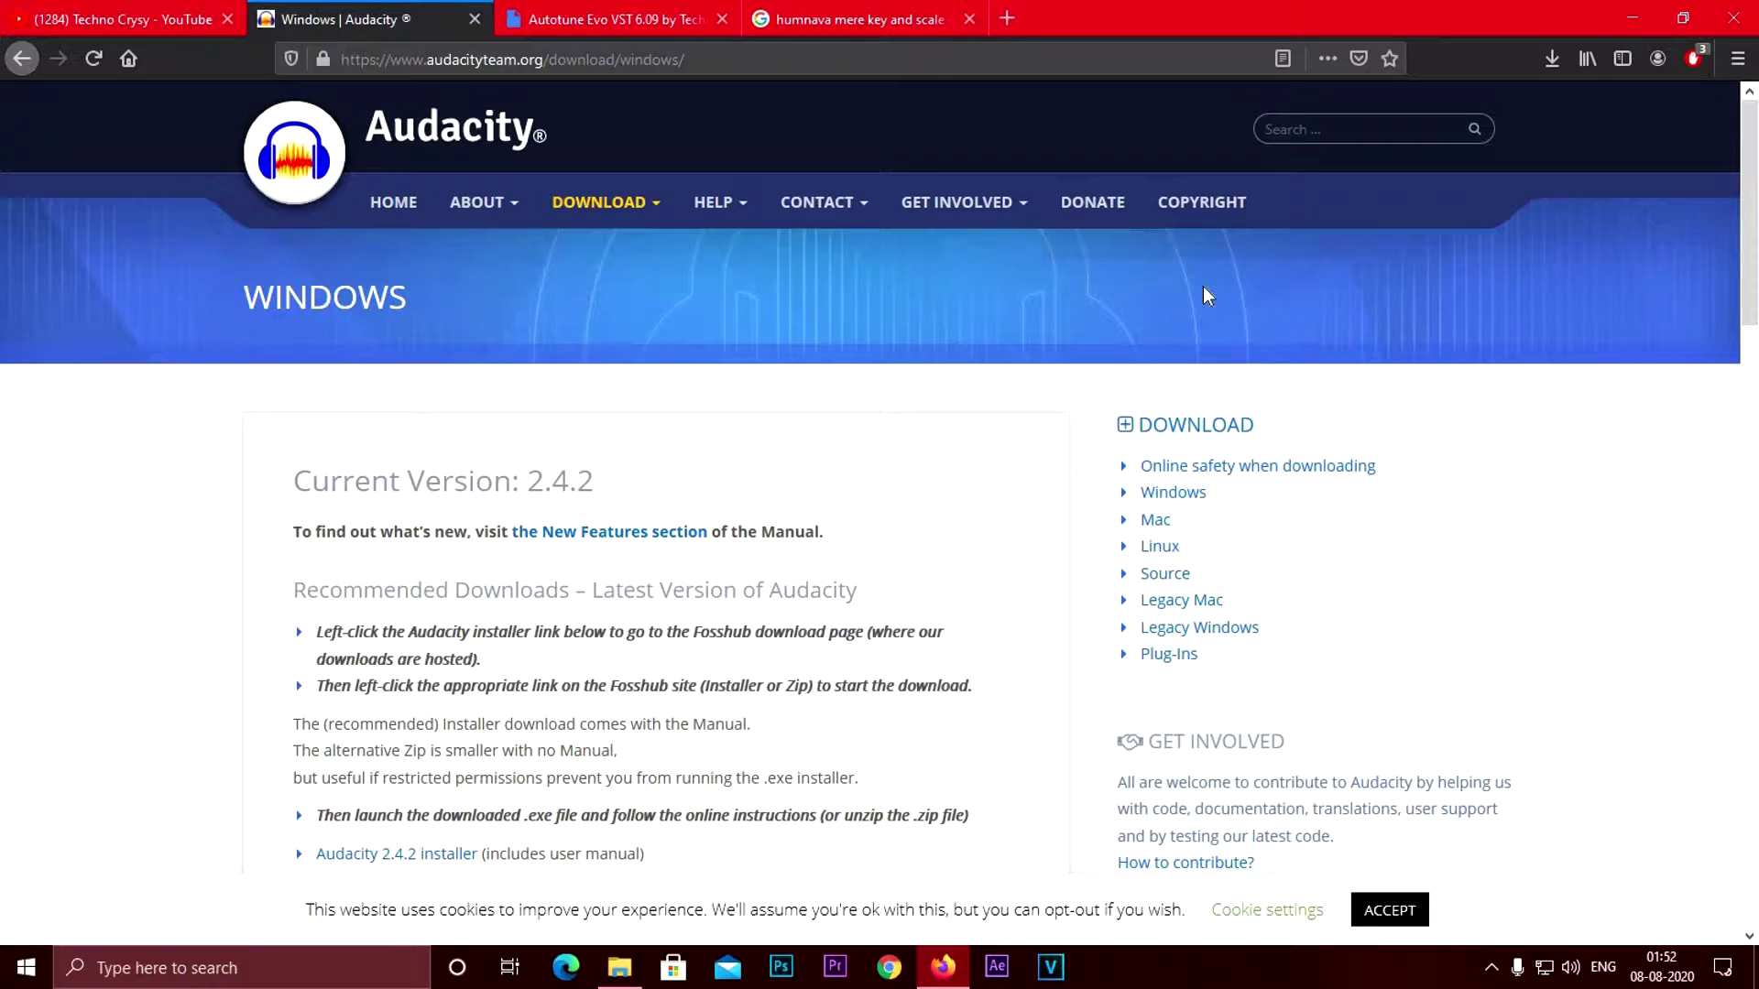
mouse_move(623, 199)
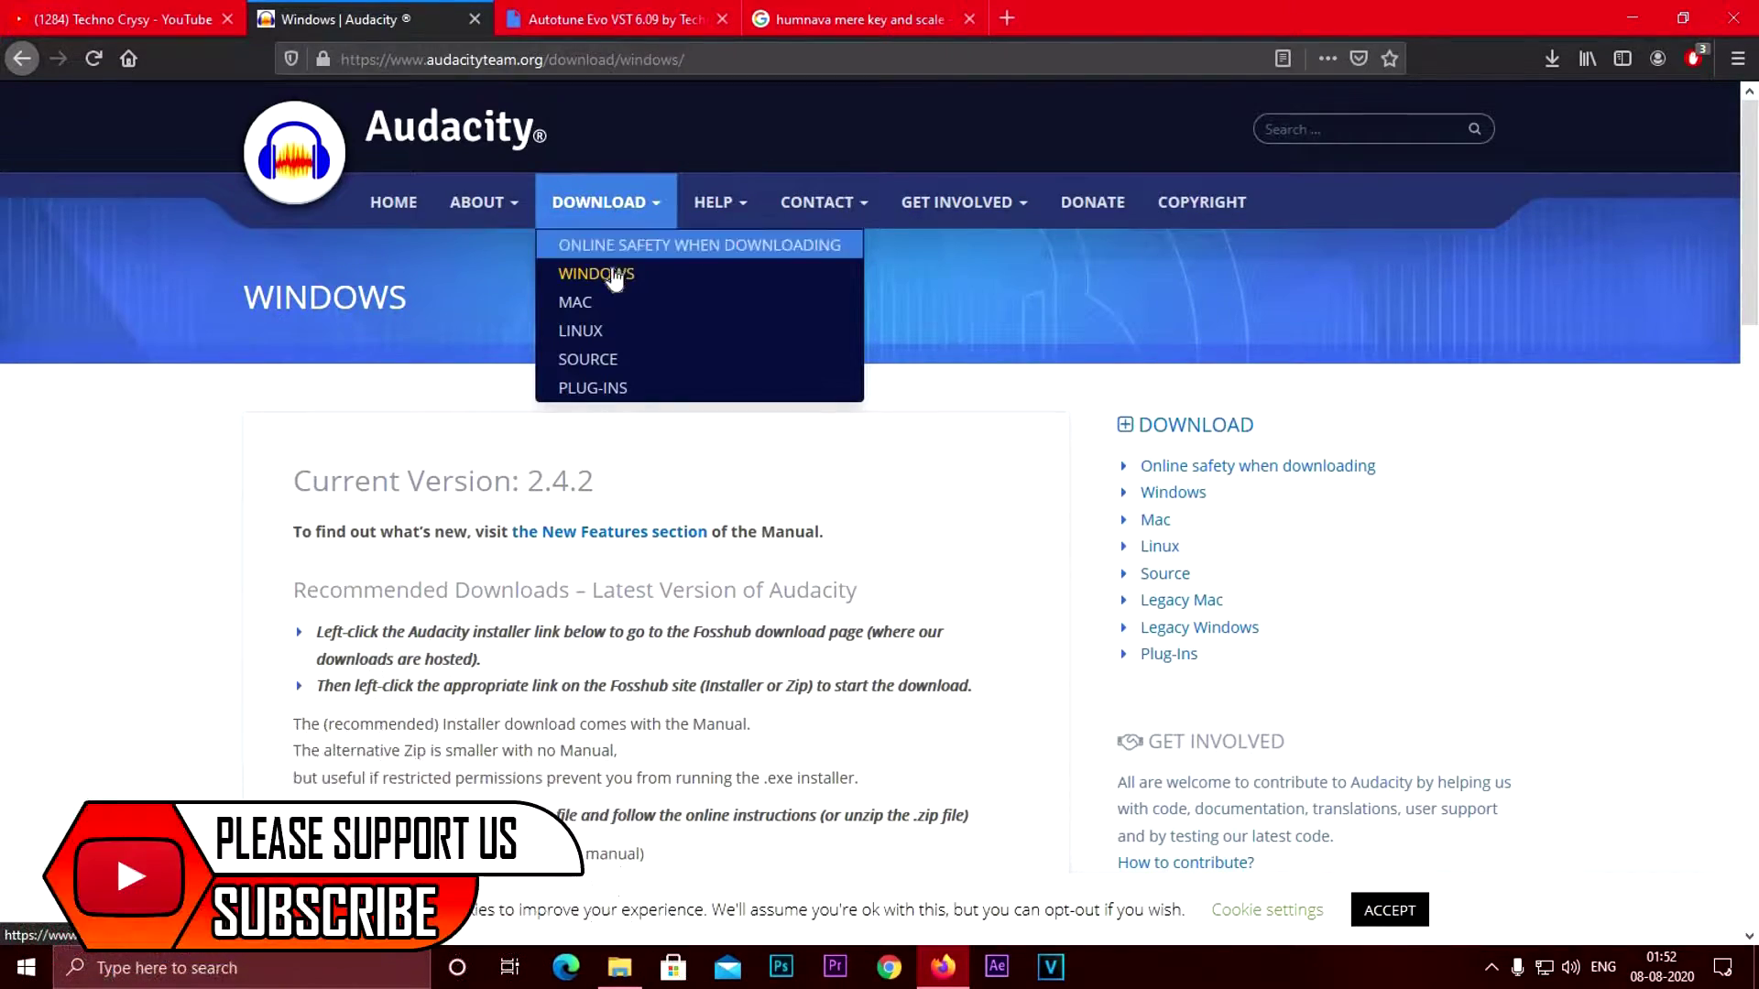
scroll(1751, 275, down, 2)
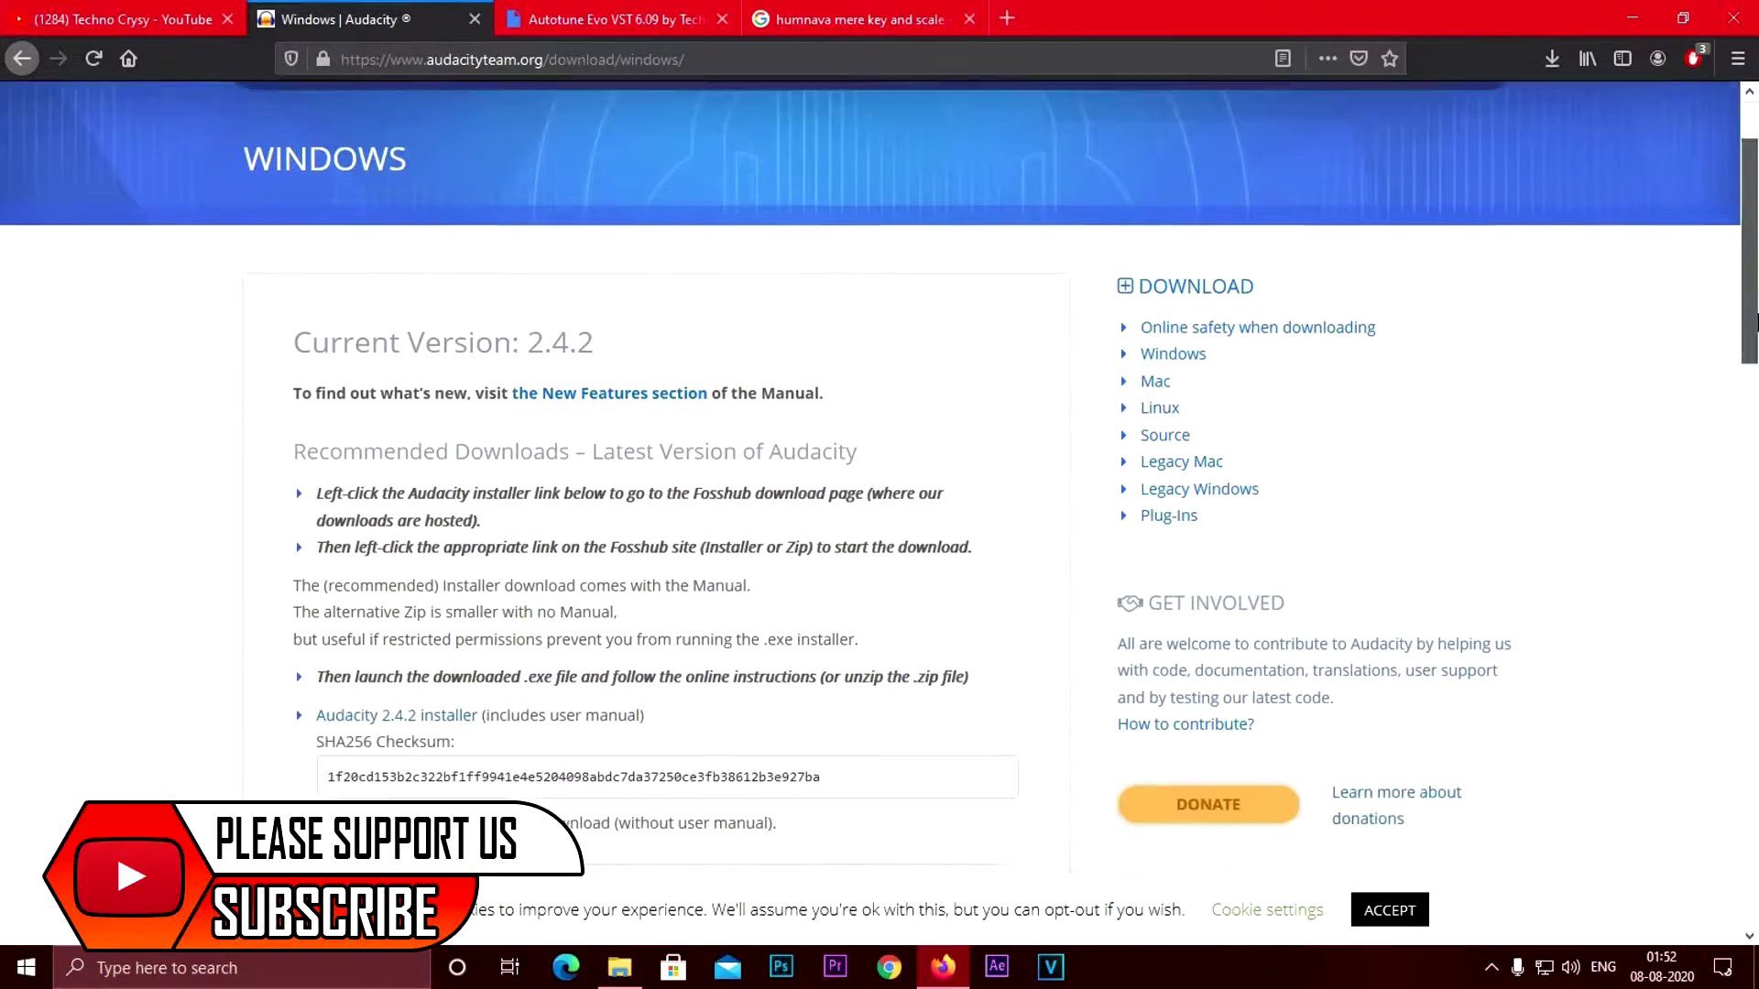
scroll(1751, 320, down, 3)
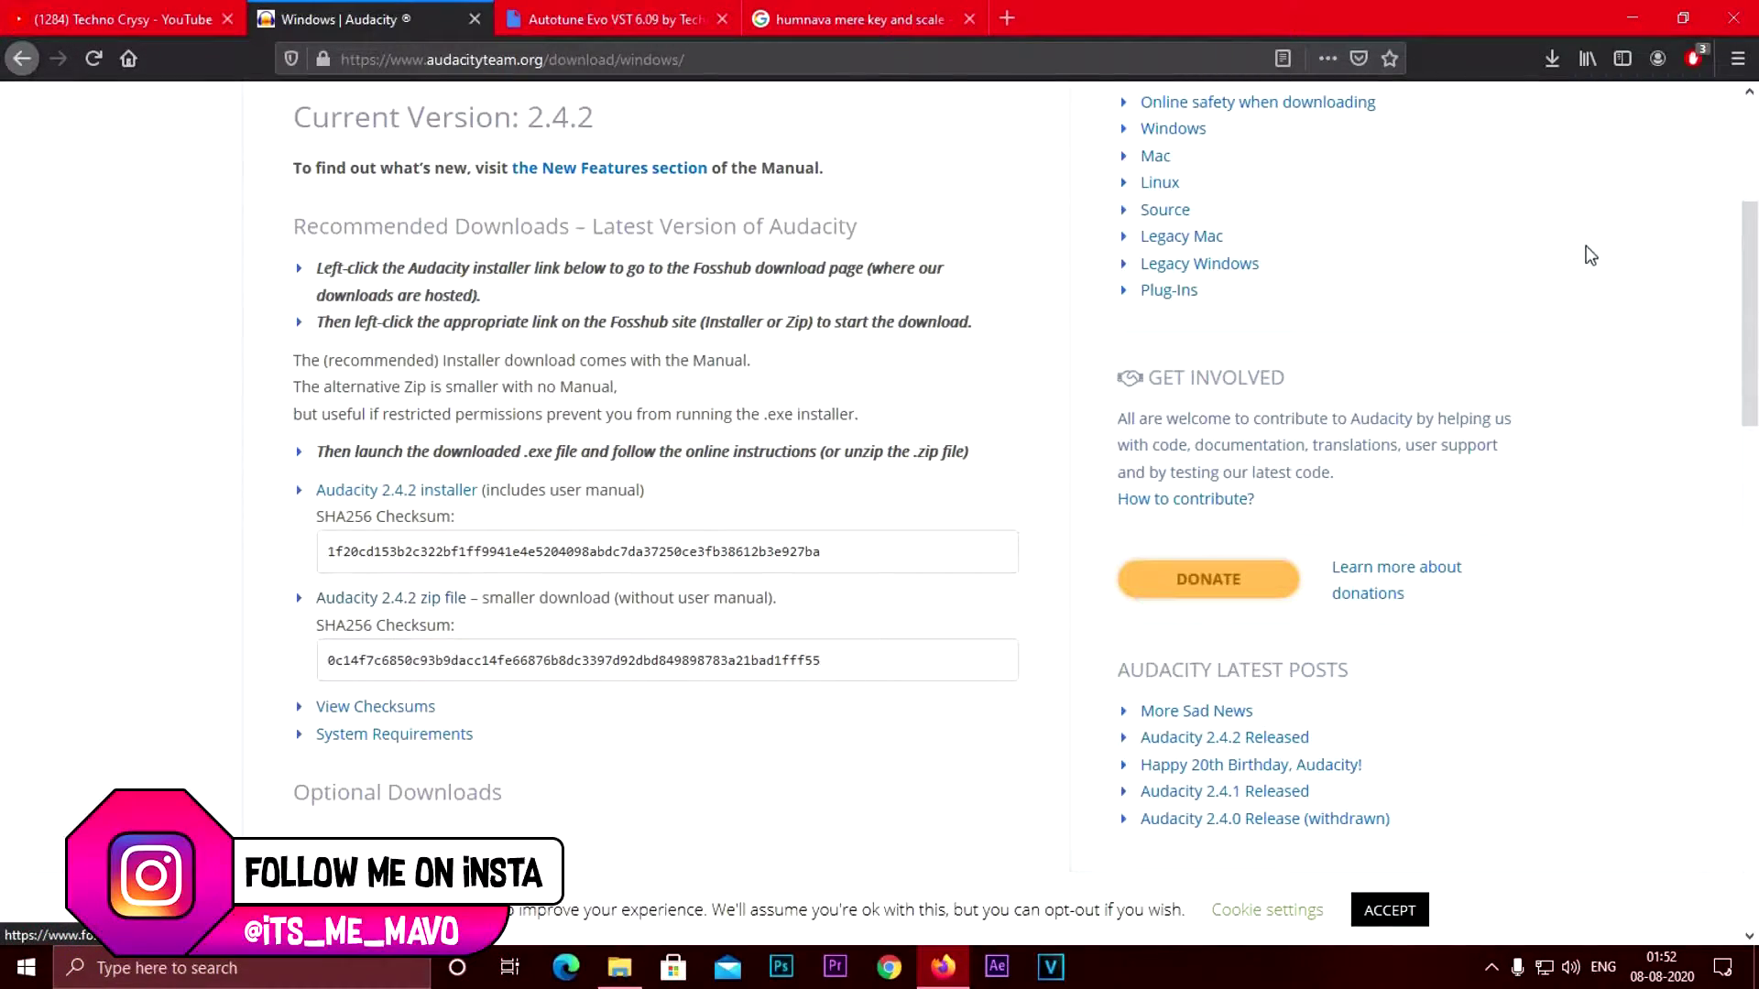
drag(1755, 308, 1749, 190)
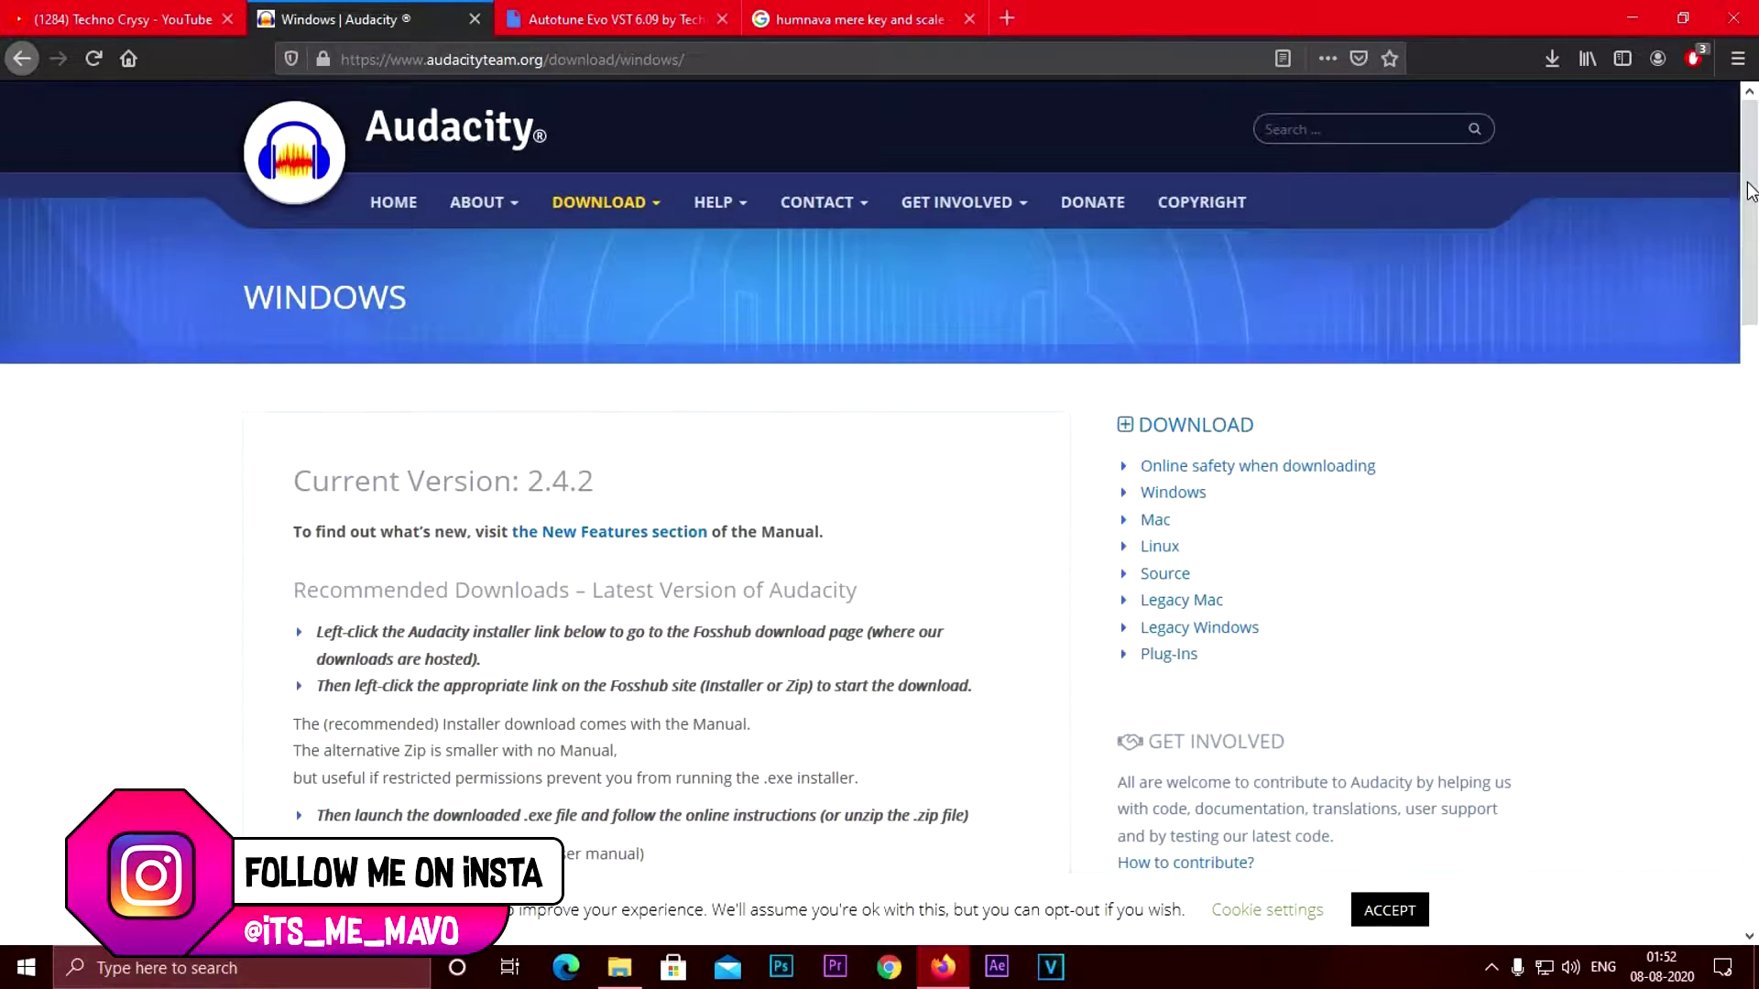
click(1619, 2)
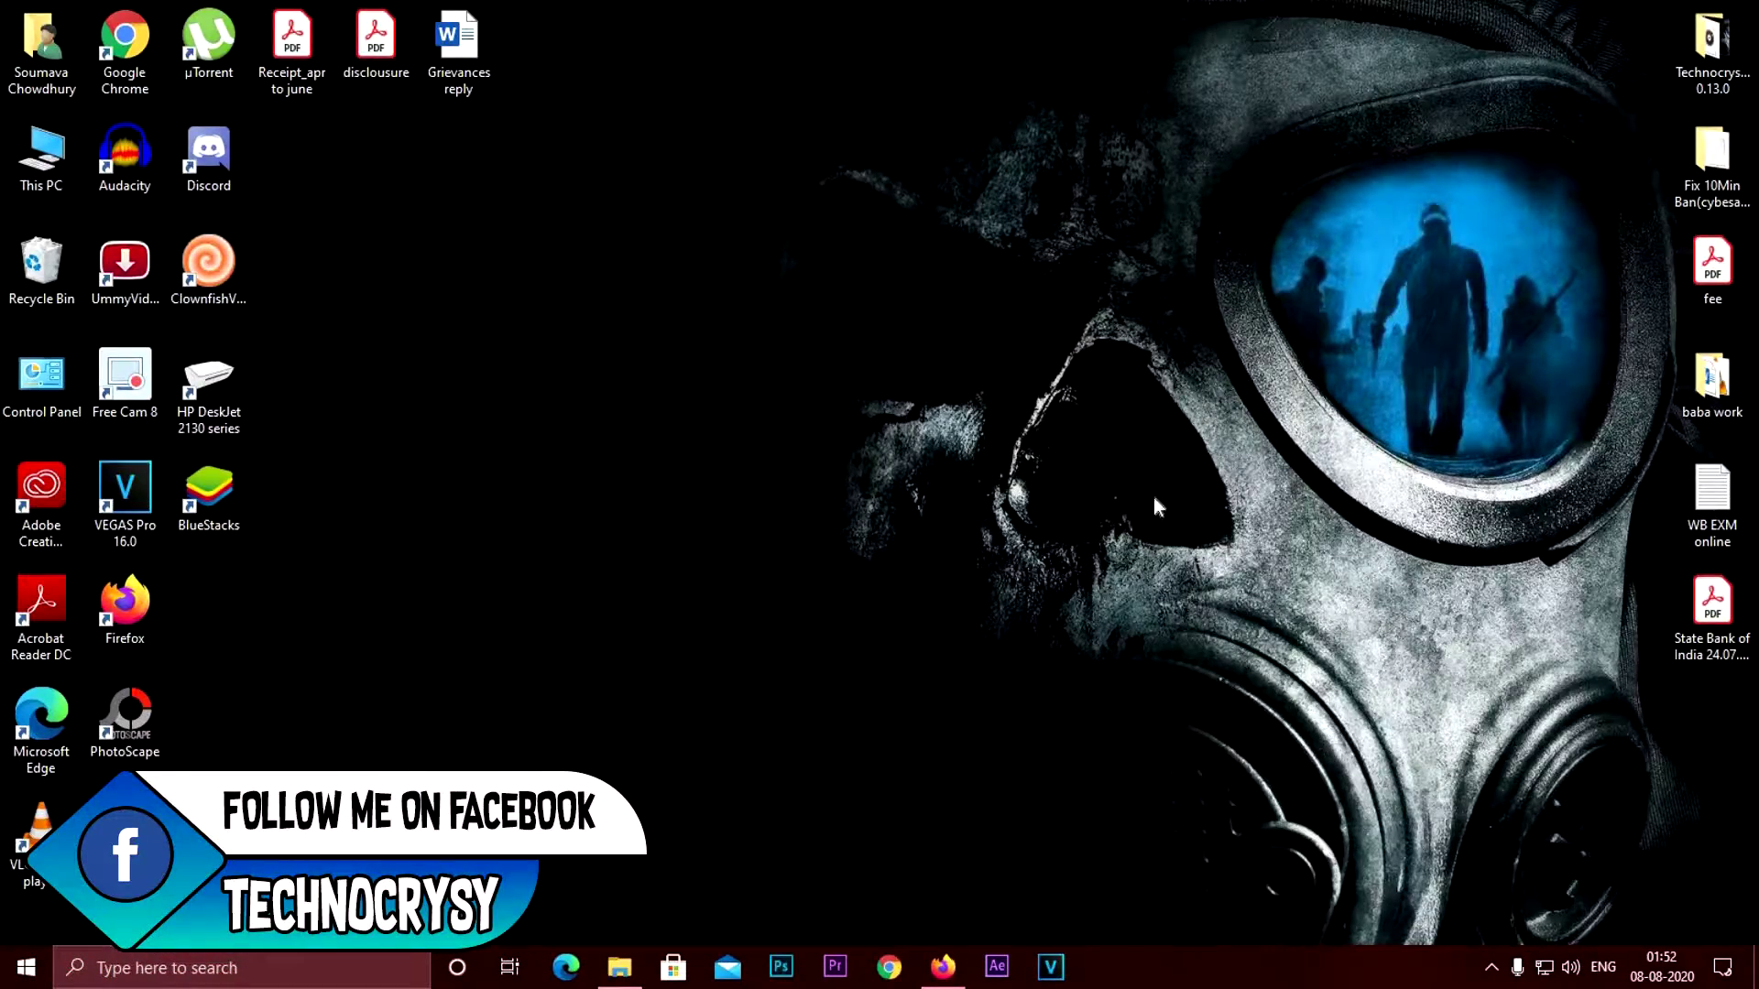
View the Google Drive download page for Autotune Evo VST 6.09 by Technocrysy.rar in Firefox
click(945, 968)
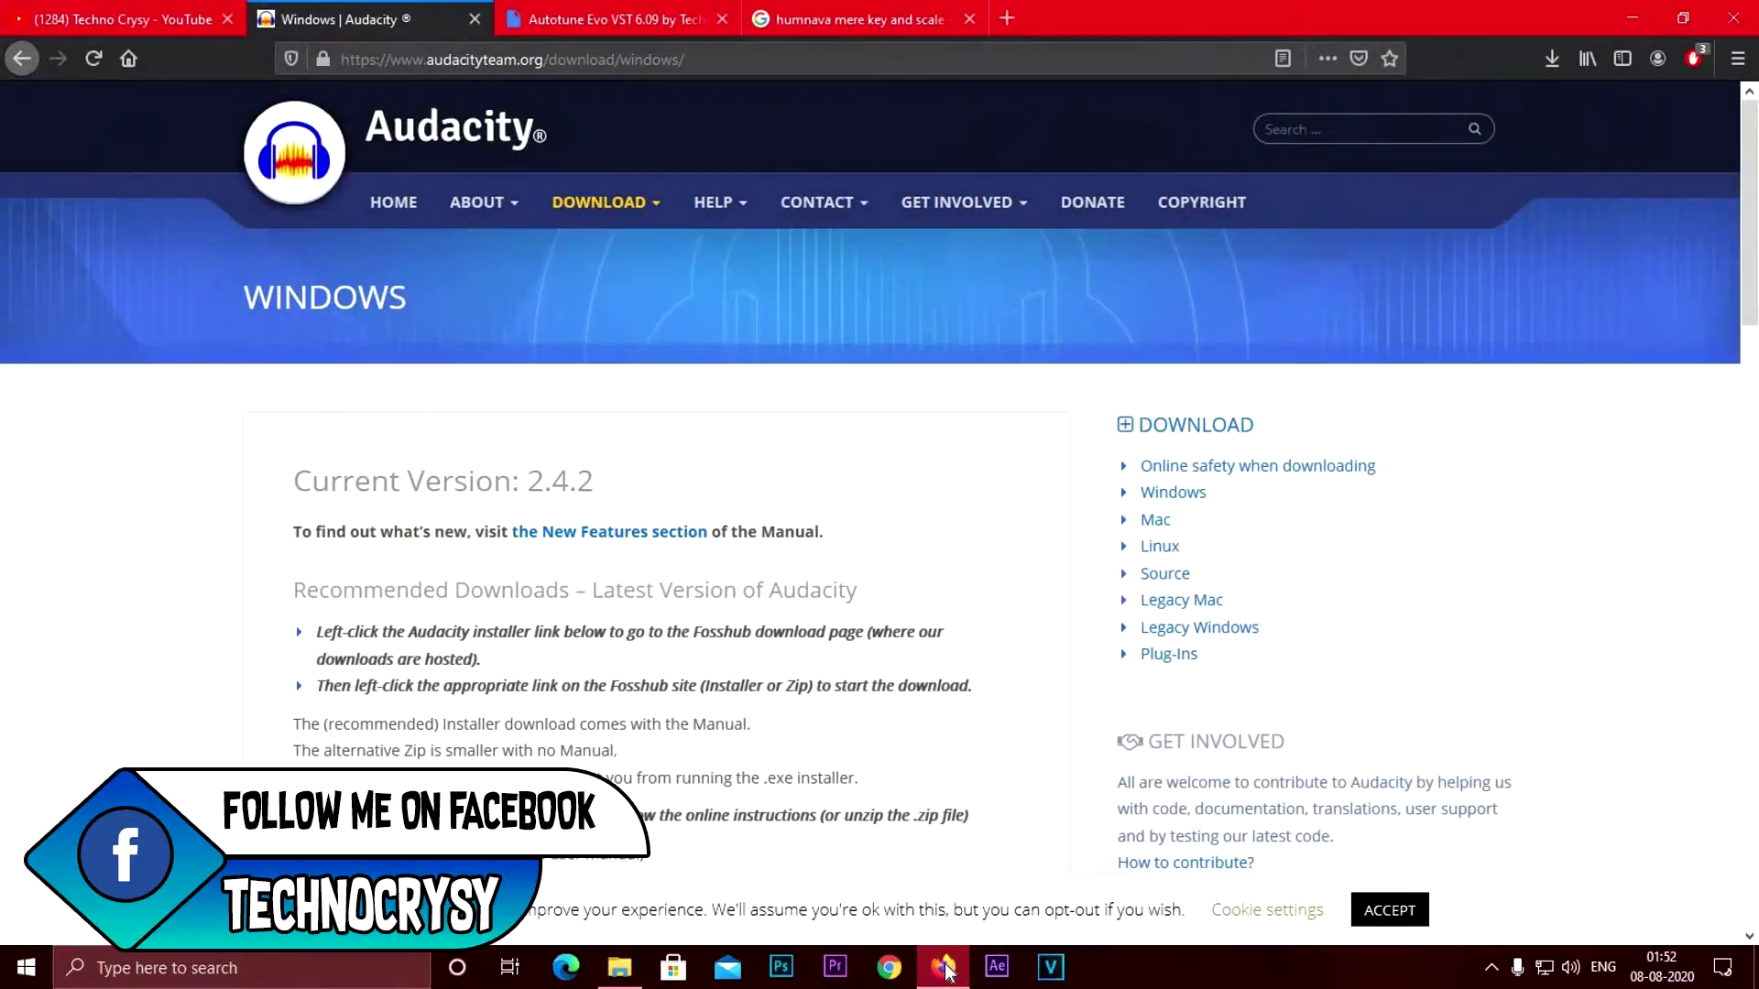
click(609, 19)
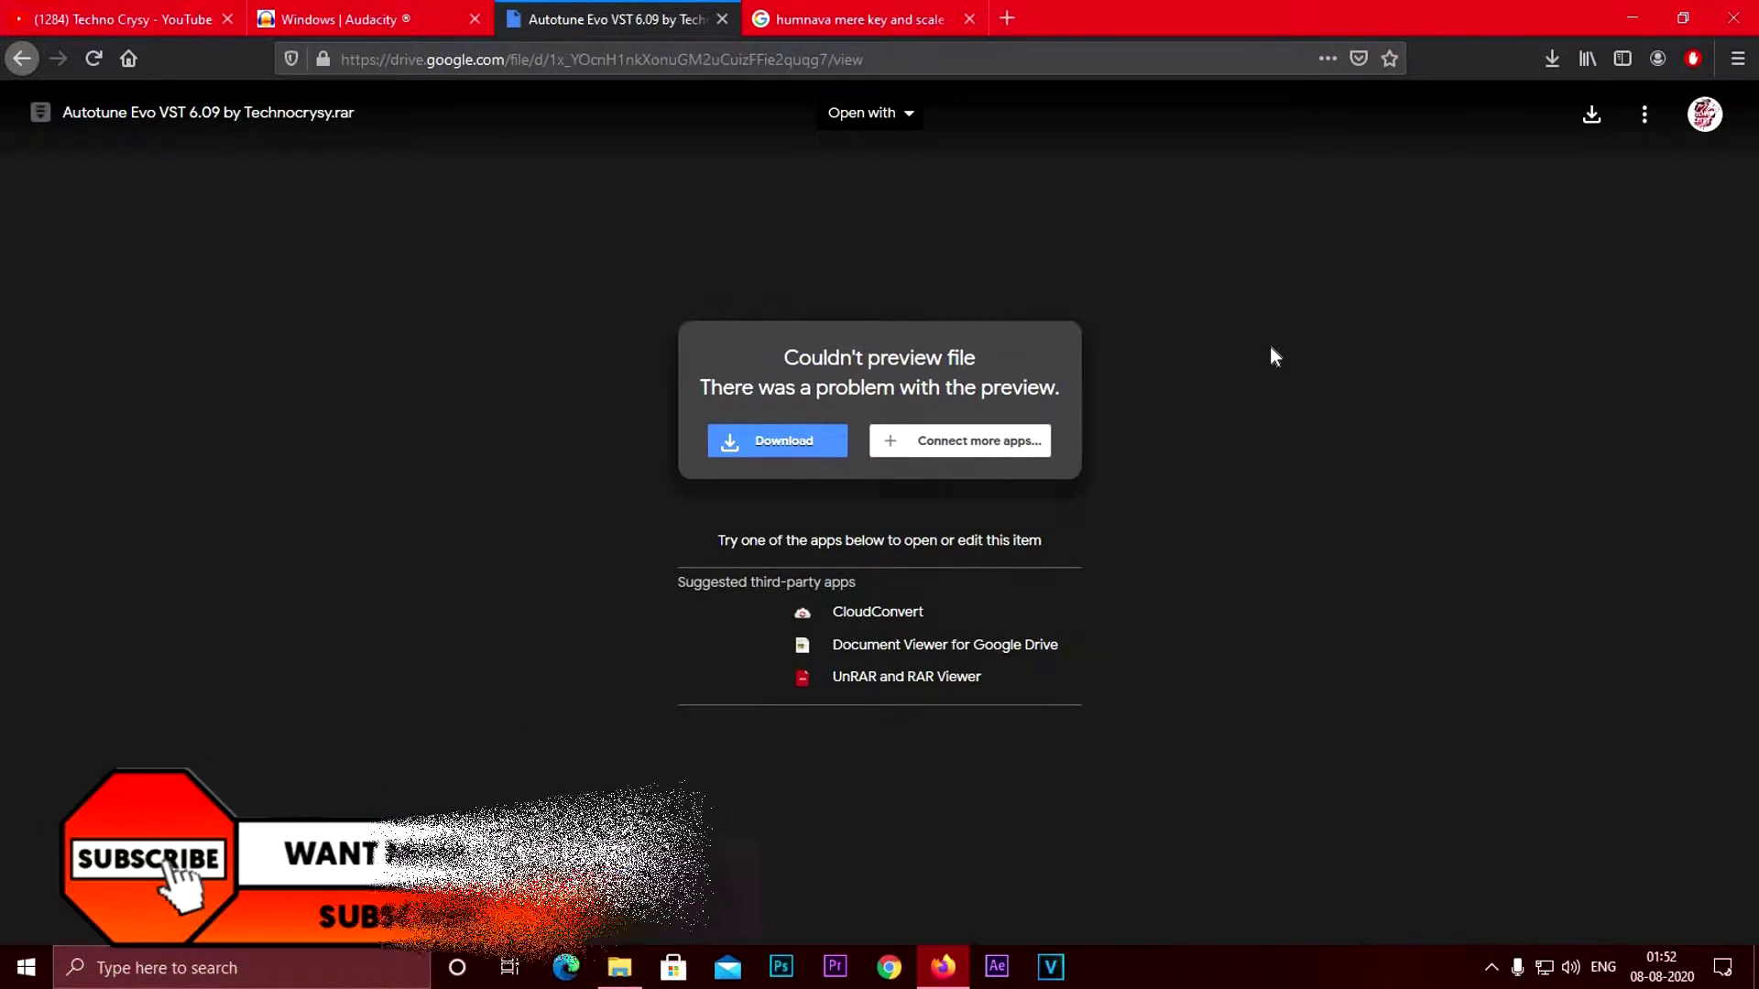
click(1642, 11)
Extract the Autotune Evo VST 6.09 by Technocrysy archive in Downloads into a folder of the same name
click(619, 967)
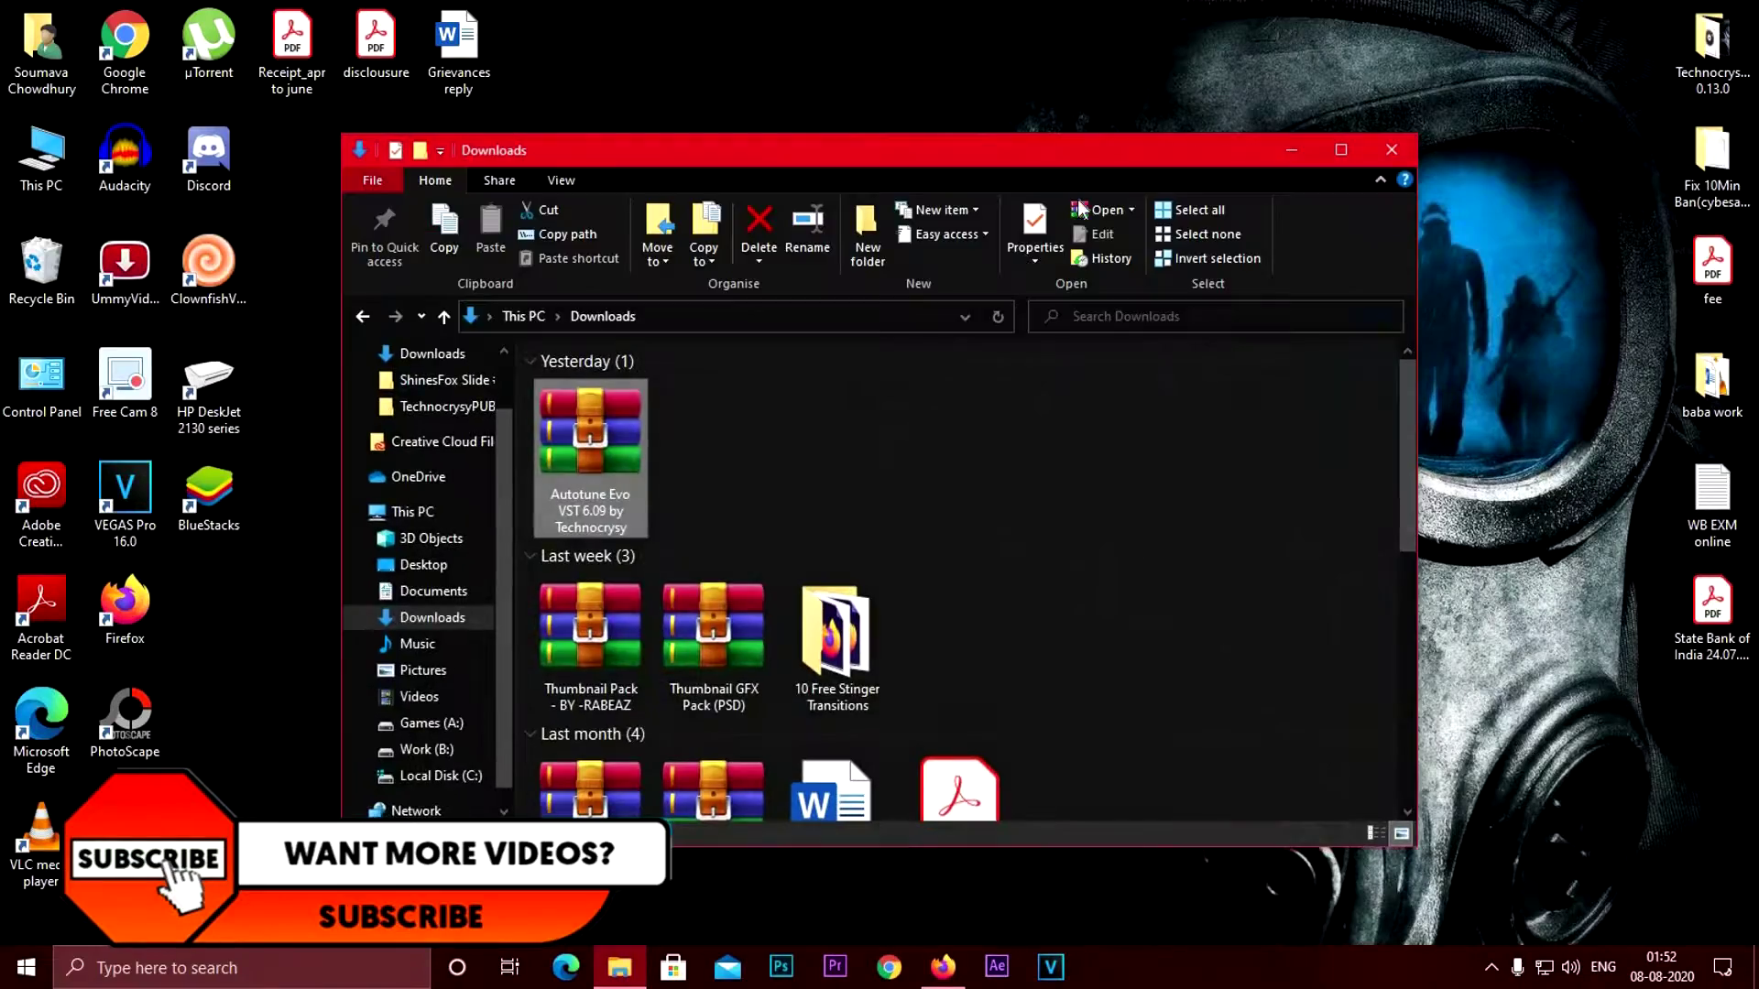
double_click(1198, 156)
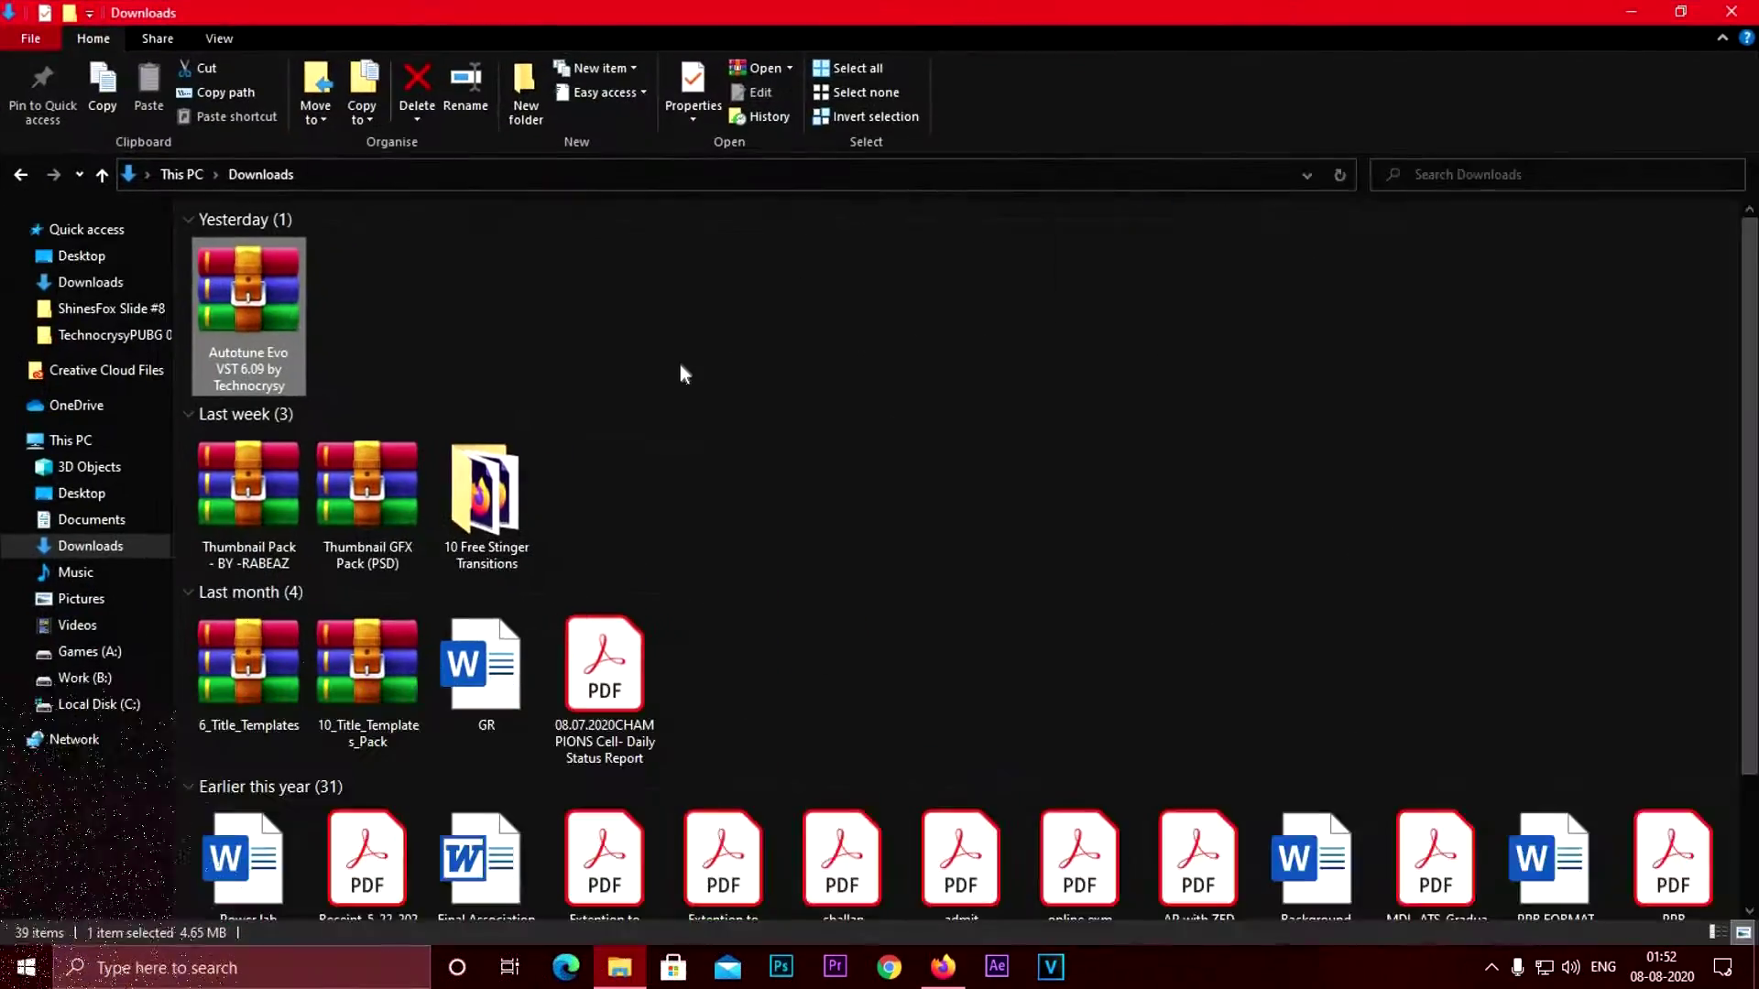
right_click(253, 302)
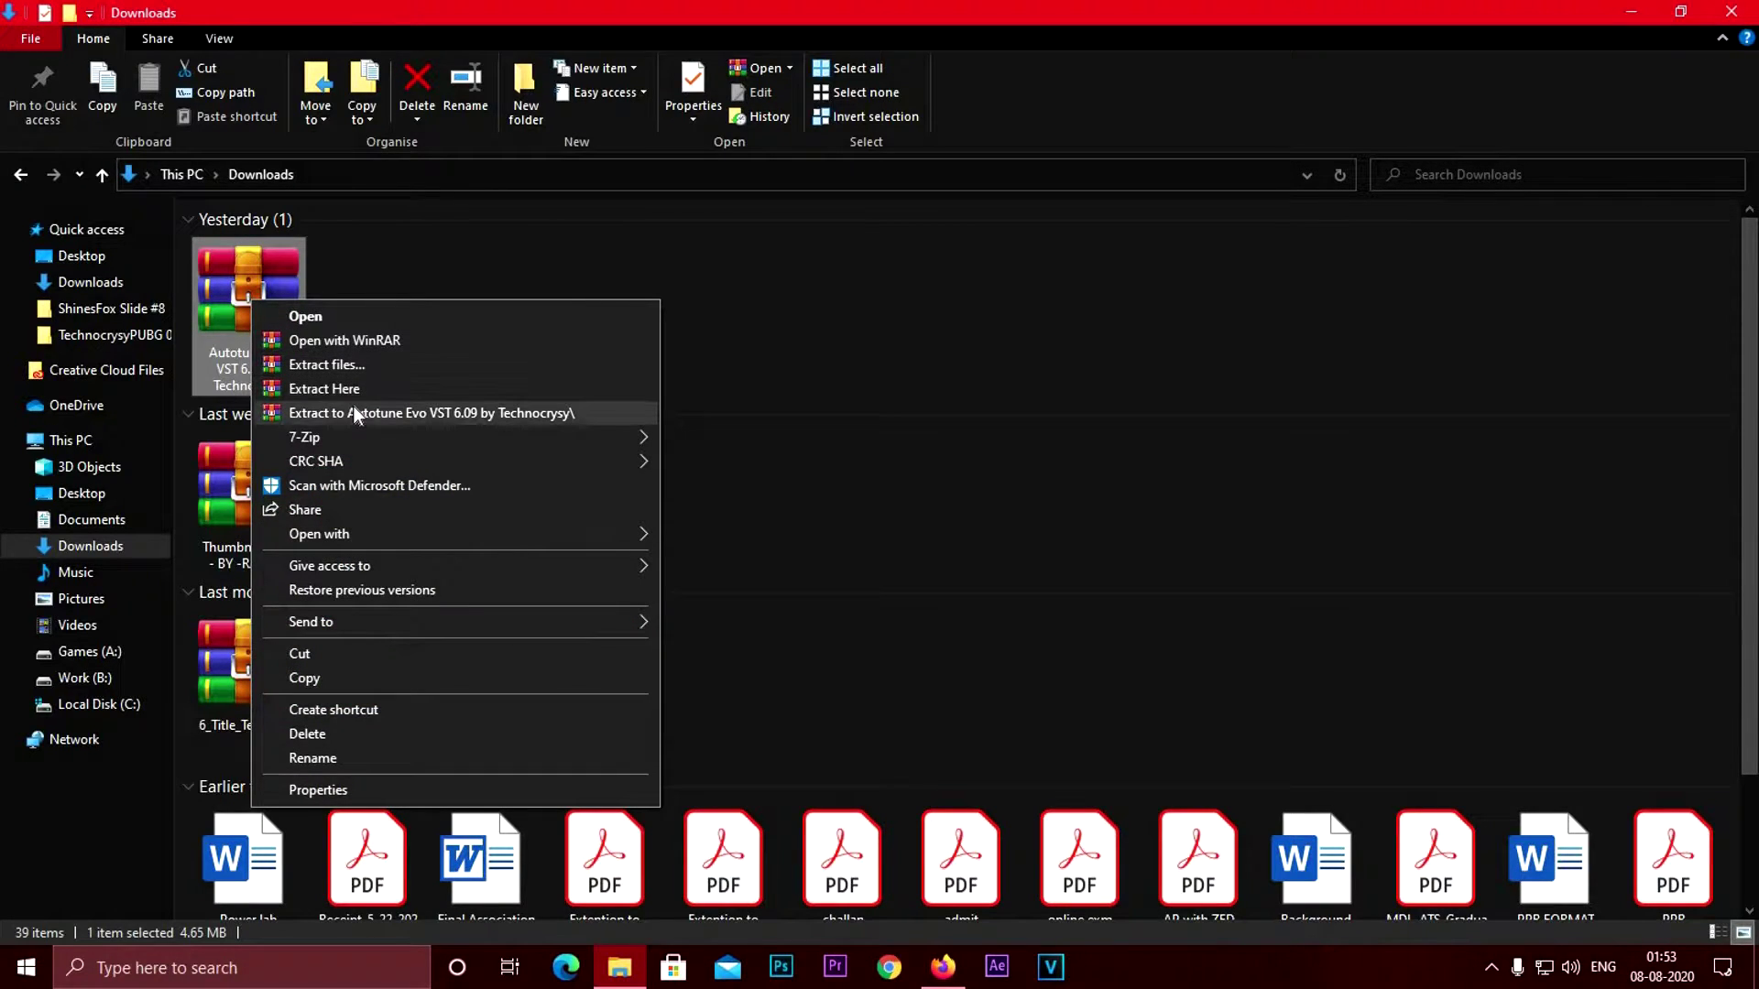
click(355, 410)
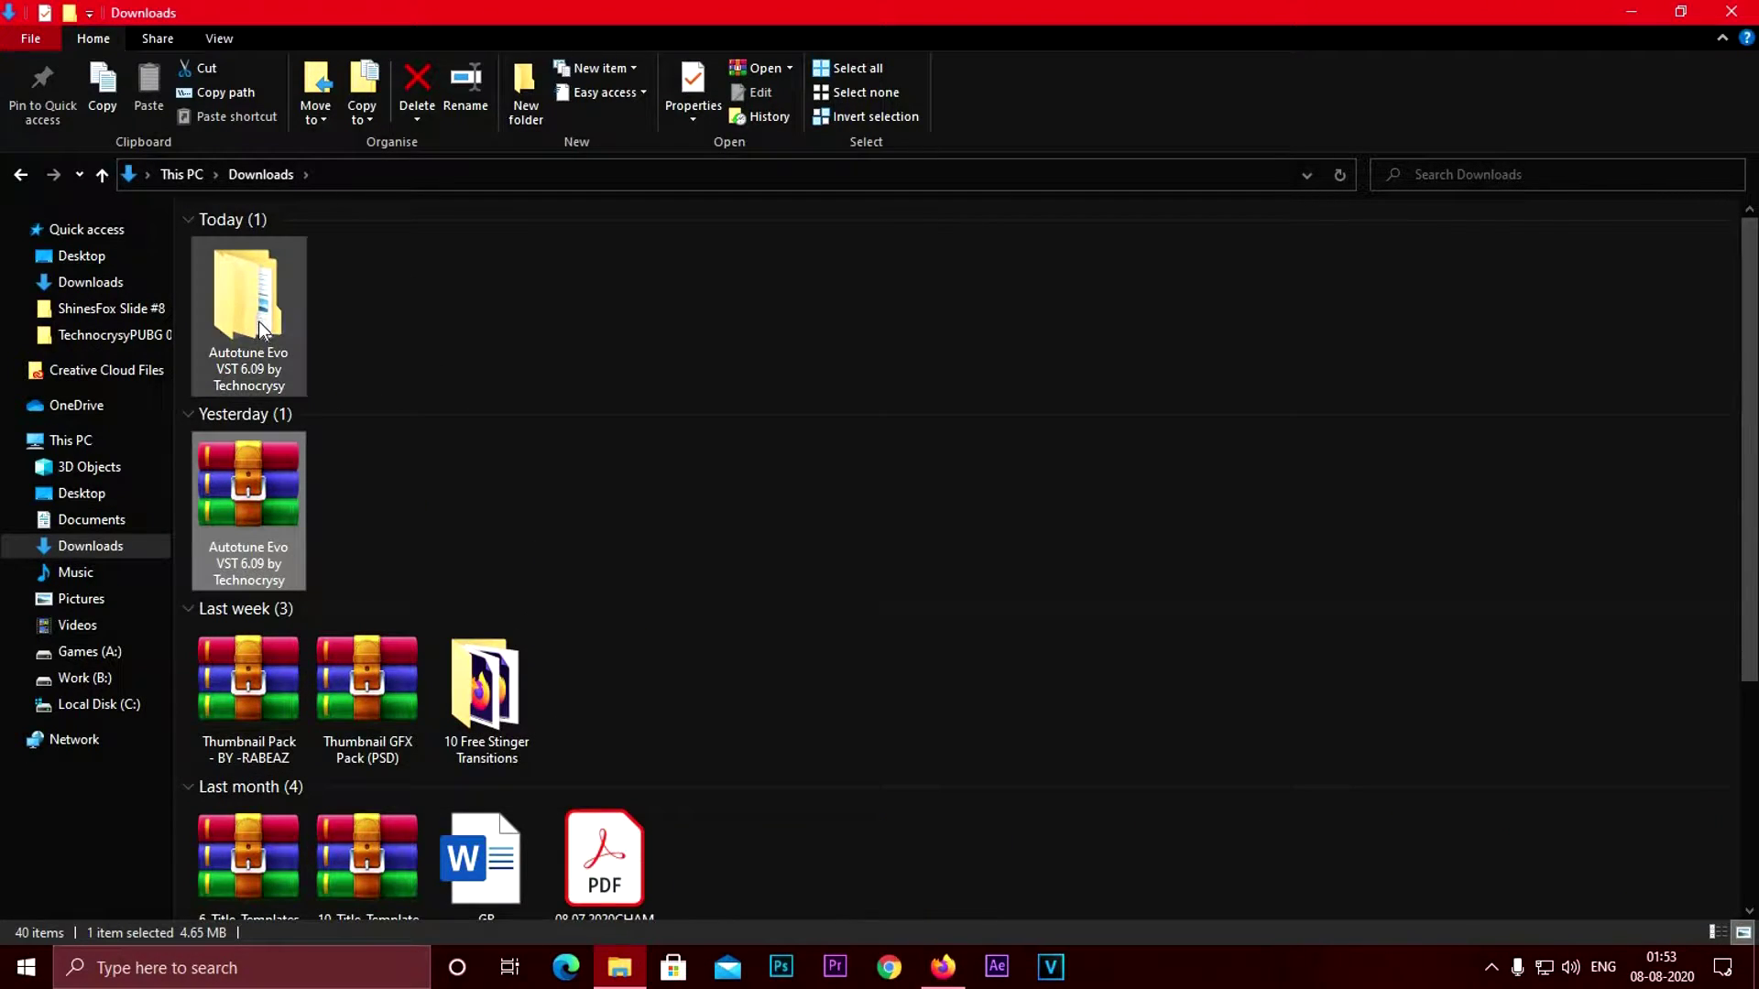
Run setup from the inner Autotune Evo VST 6.09 by Technocrysy folder and continue past the wizard's welcome page
double_click(261, 331)
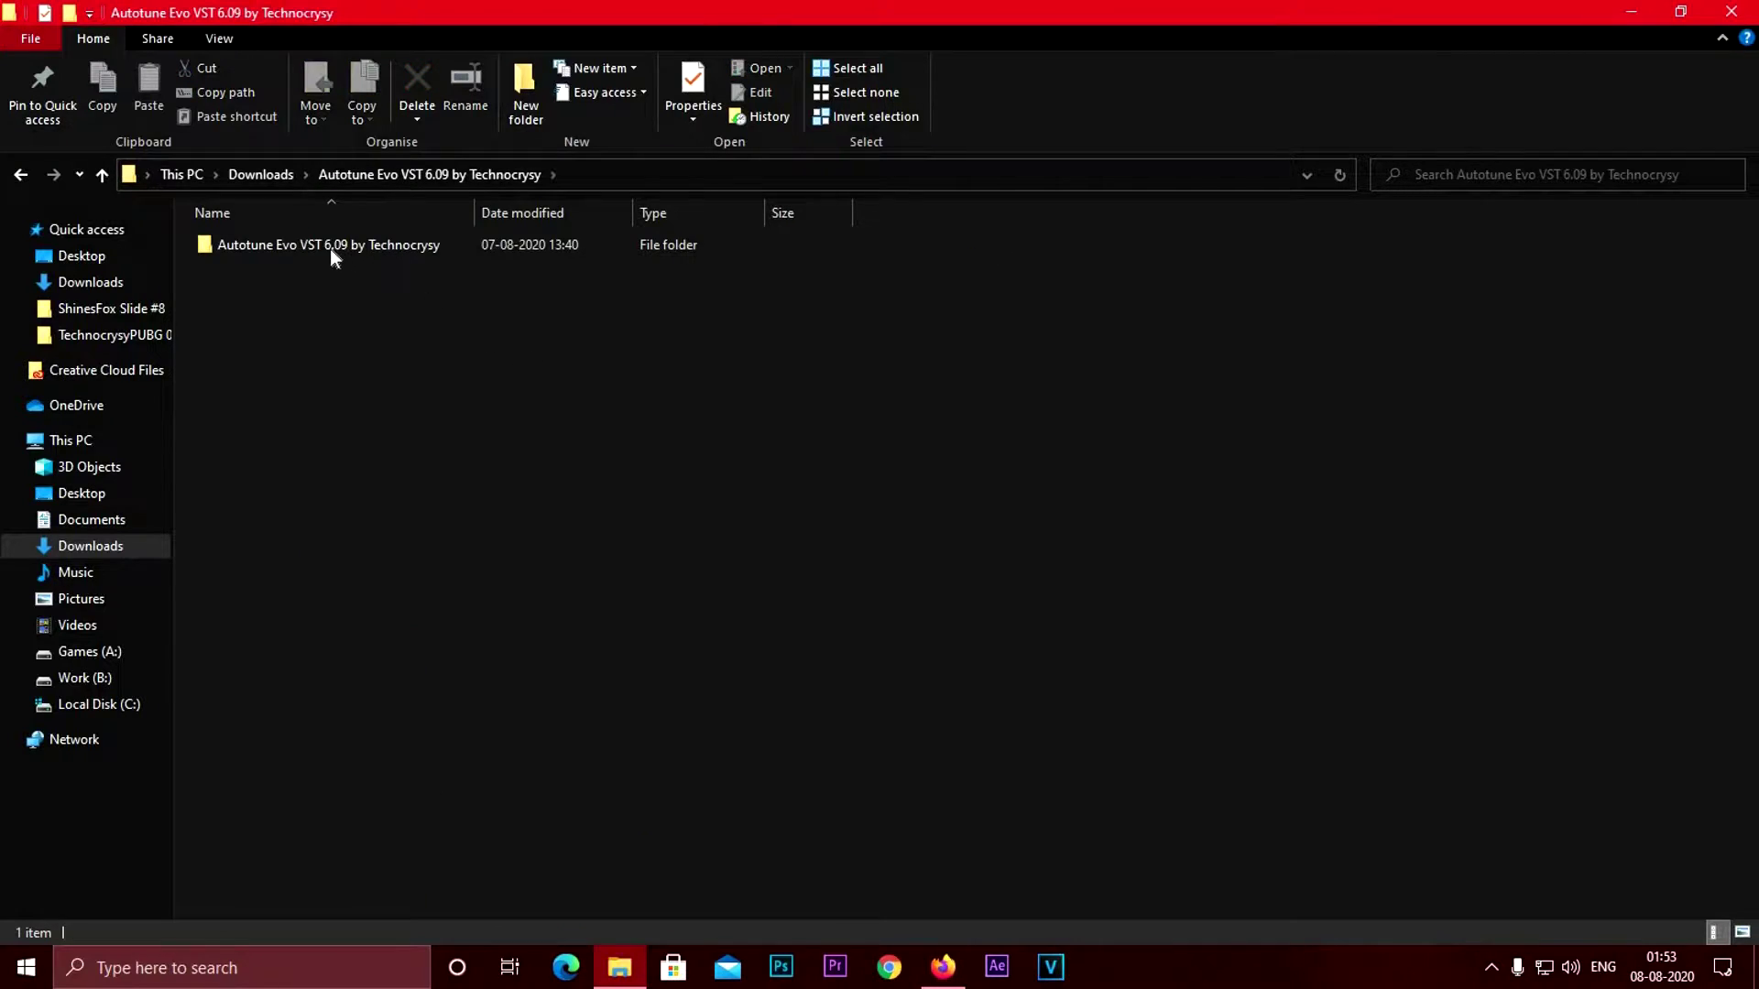
double_click(328, 249)
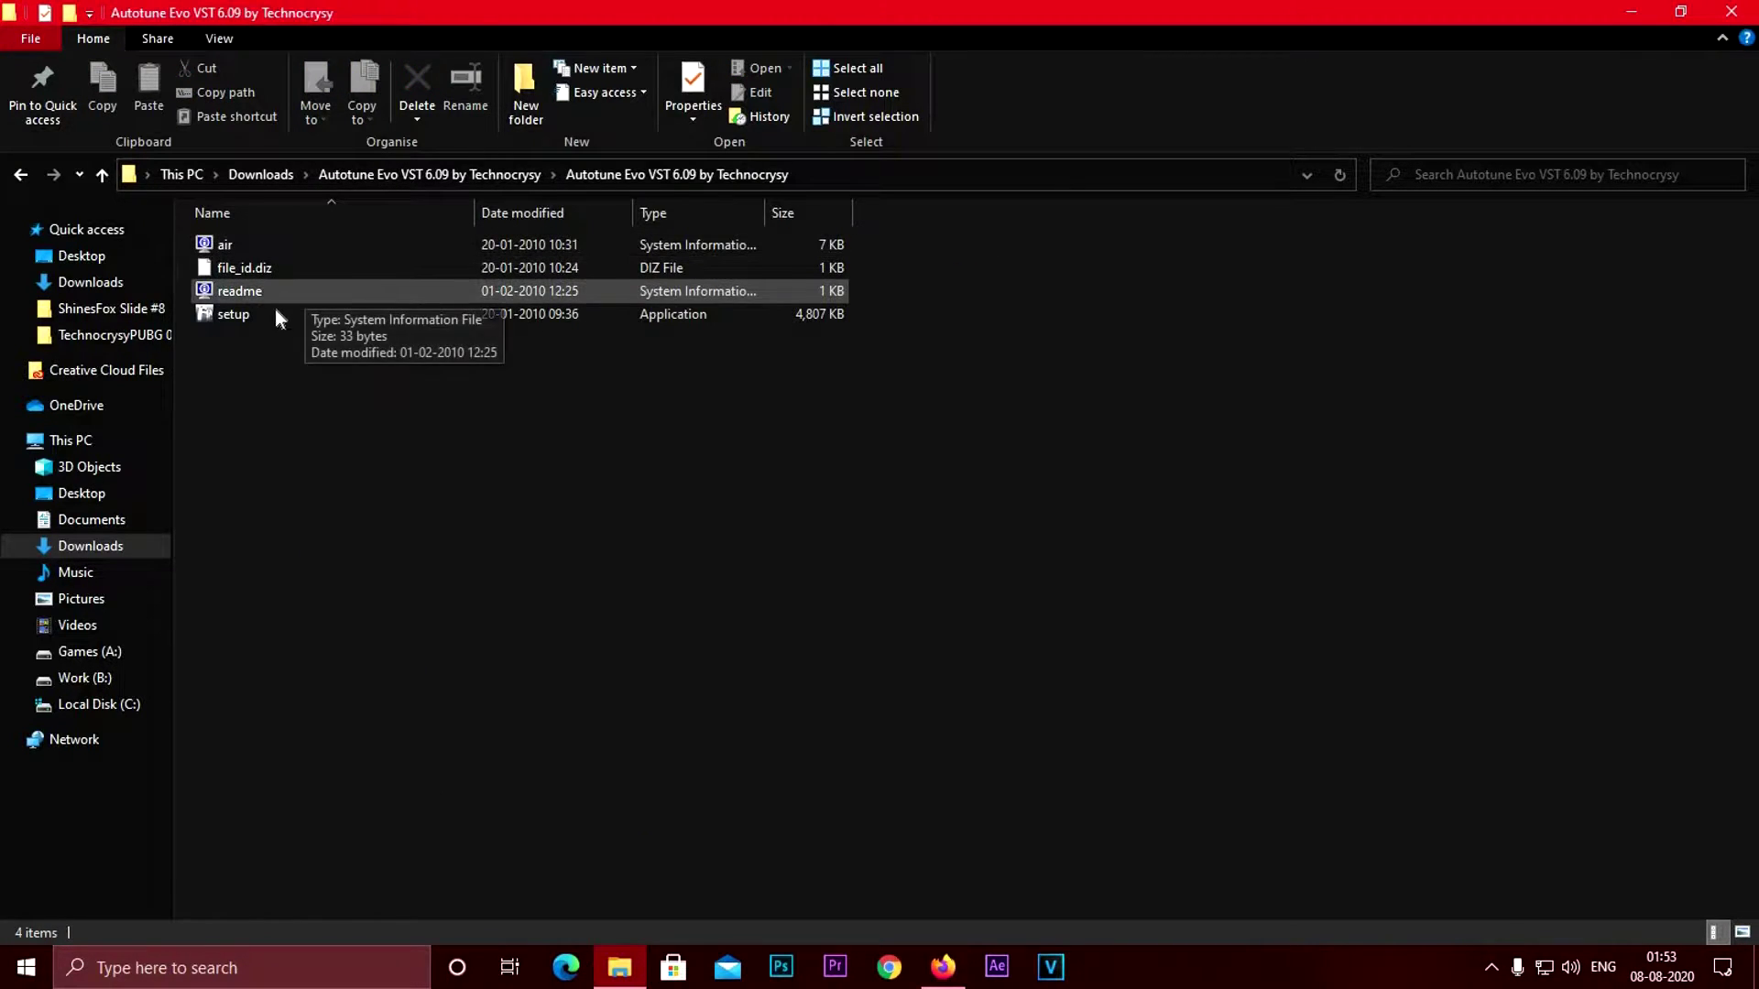
double_click(270, 315)
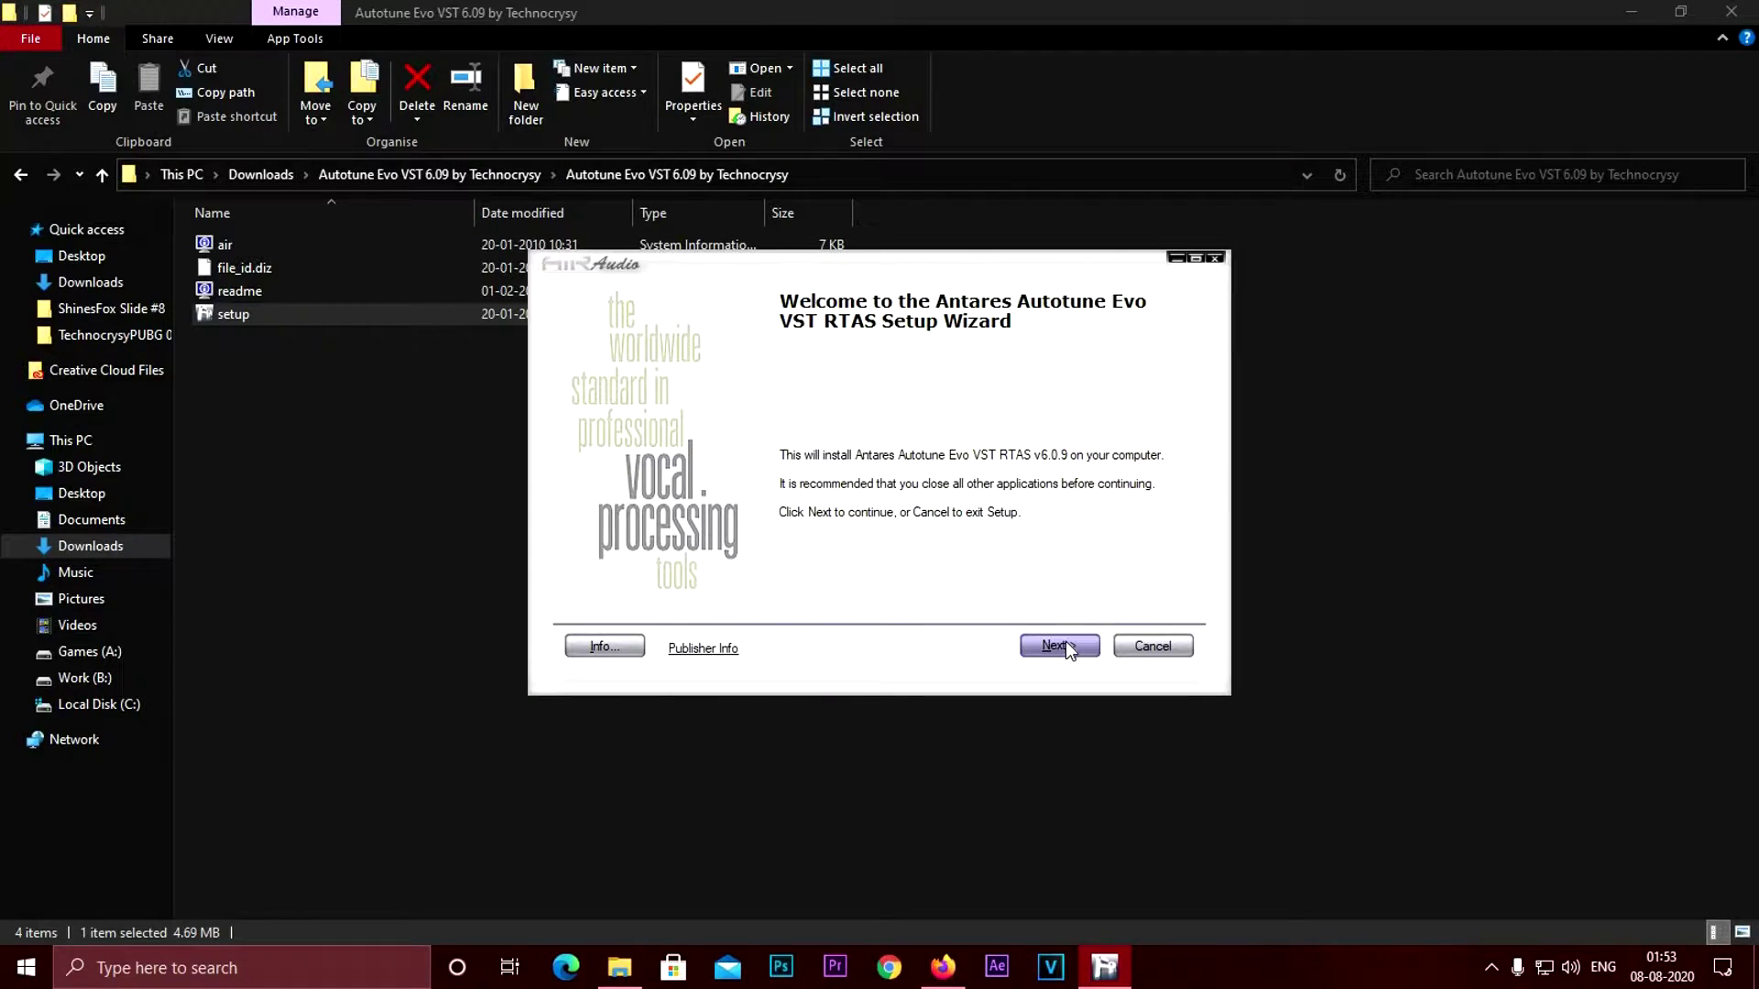
click(1065, 642)
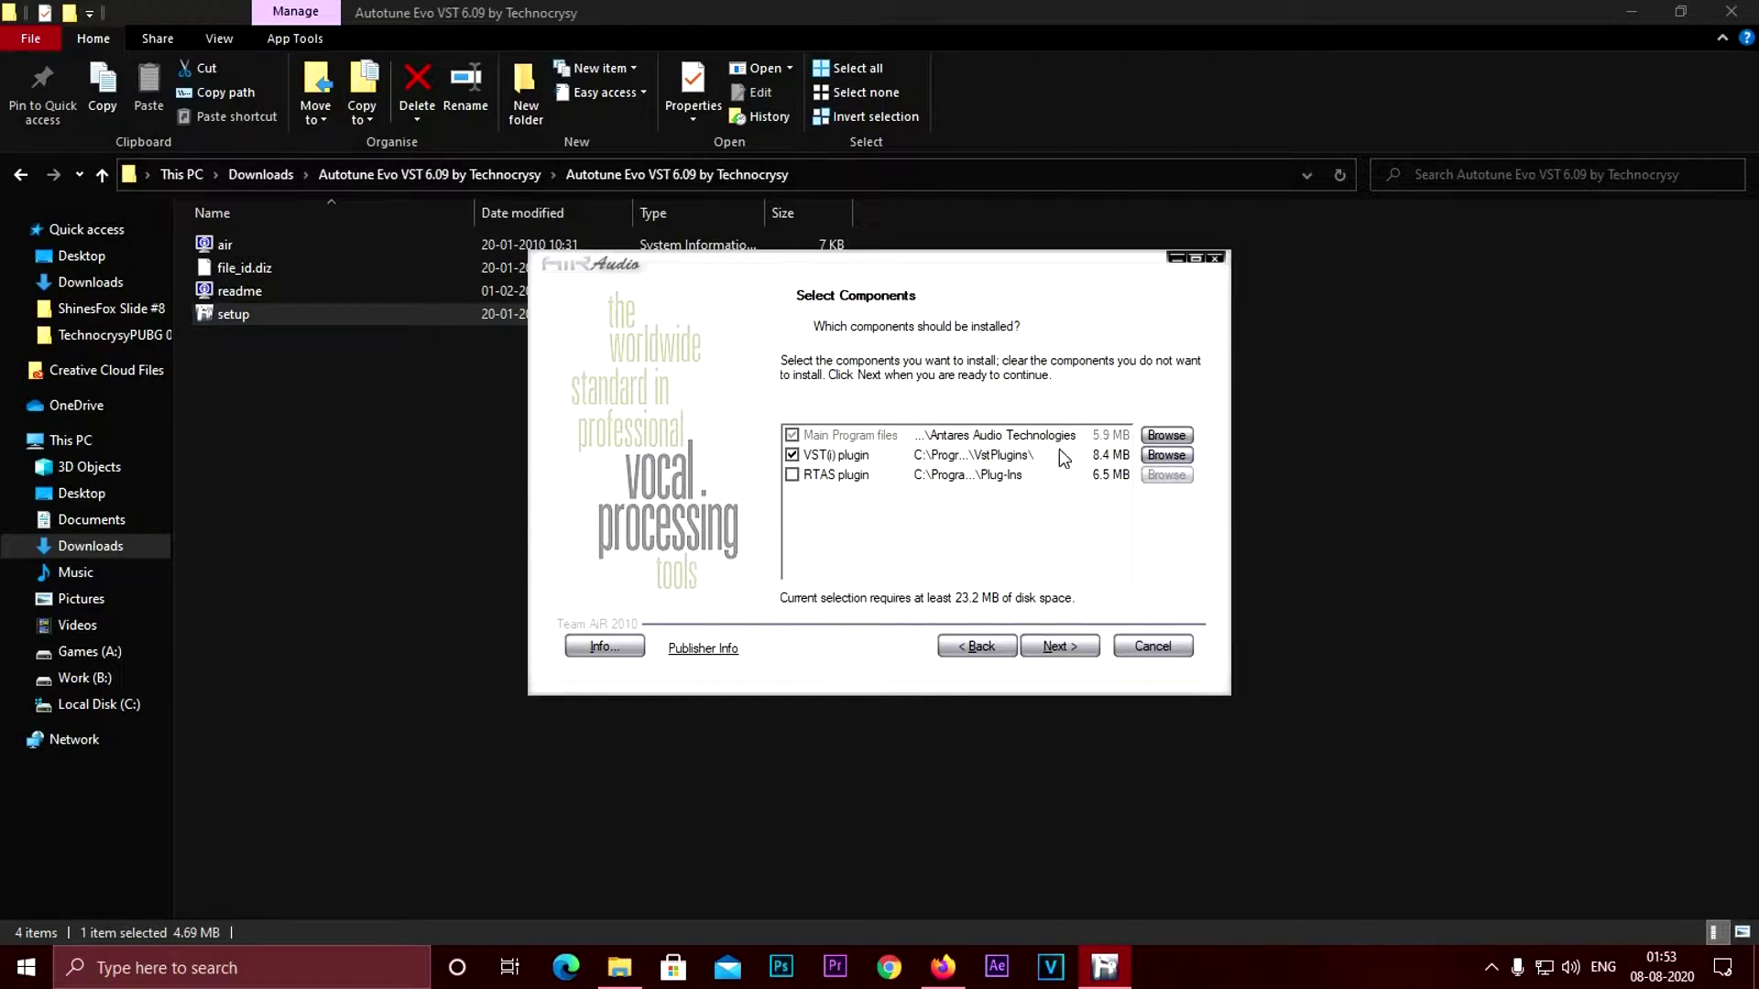
Set the VST(i) plugin directory to Desktop and install the main program files and VST(i) plugin
click(1164, 455)
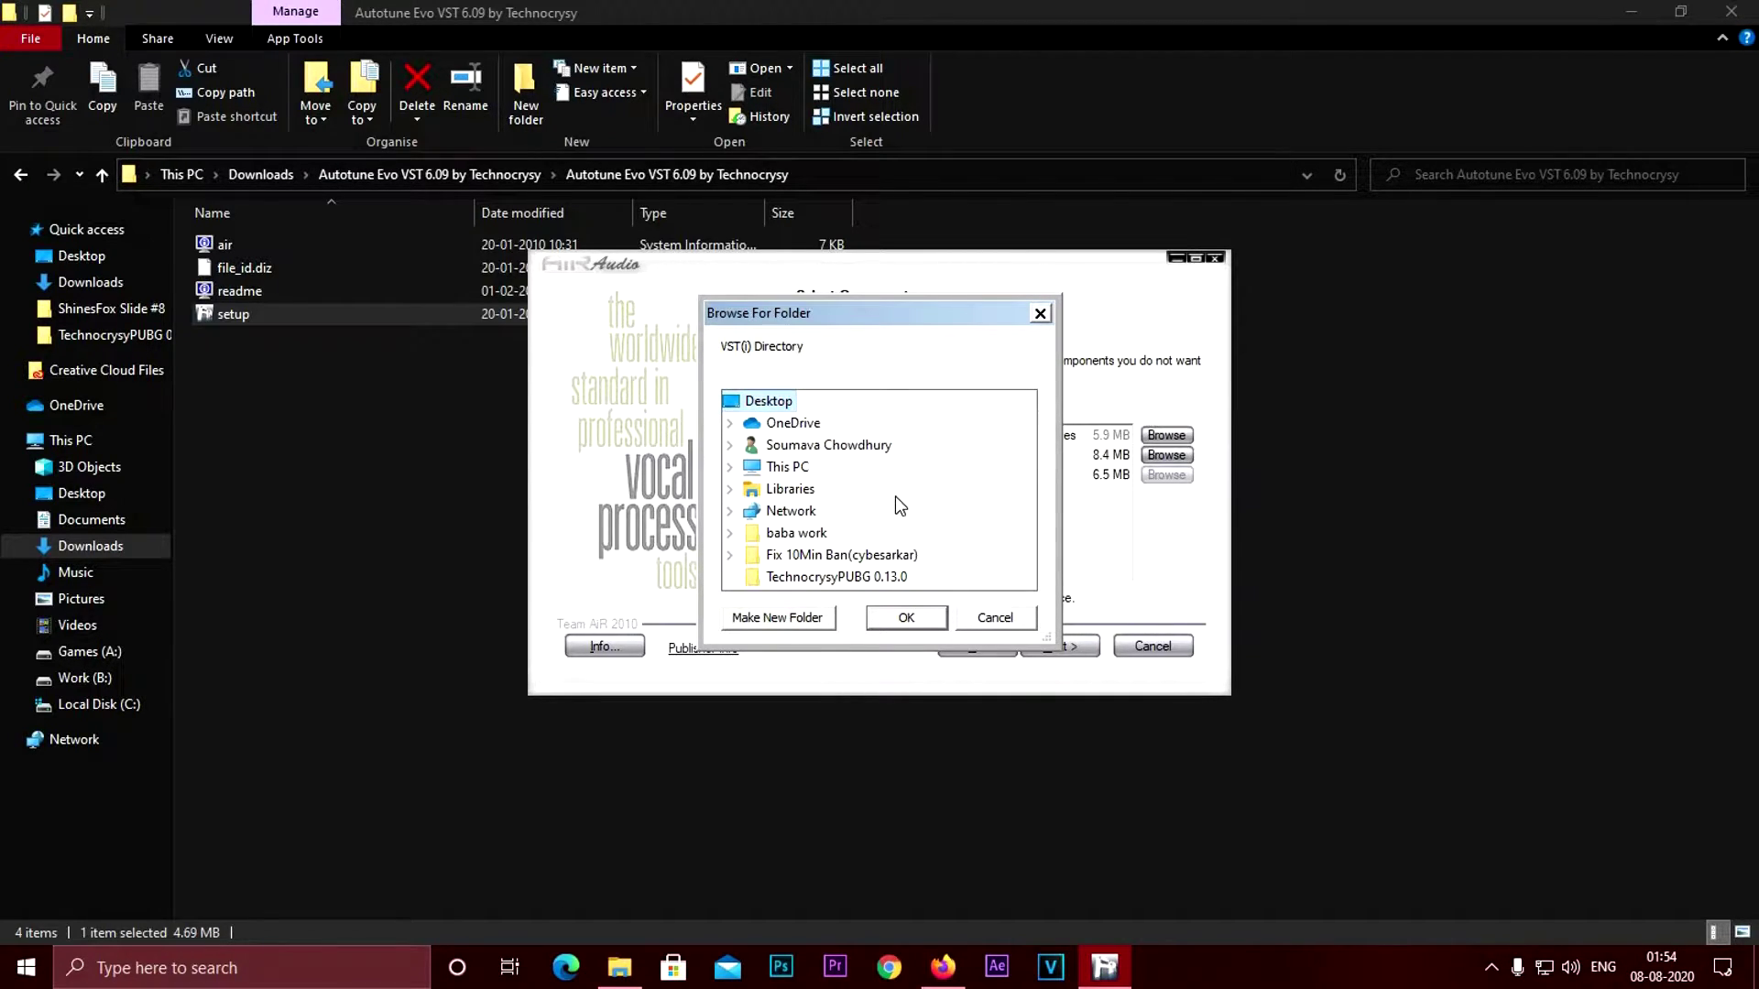
click(905, 620)
click(1055, 645)
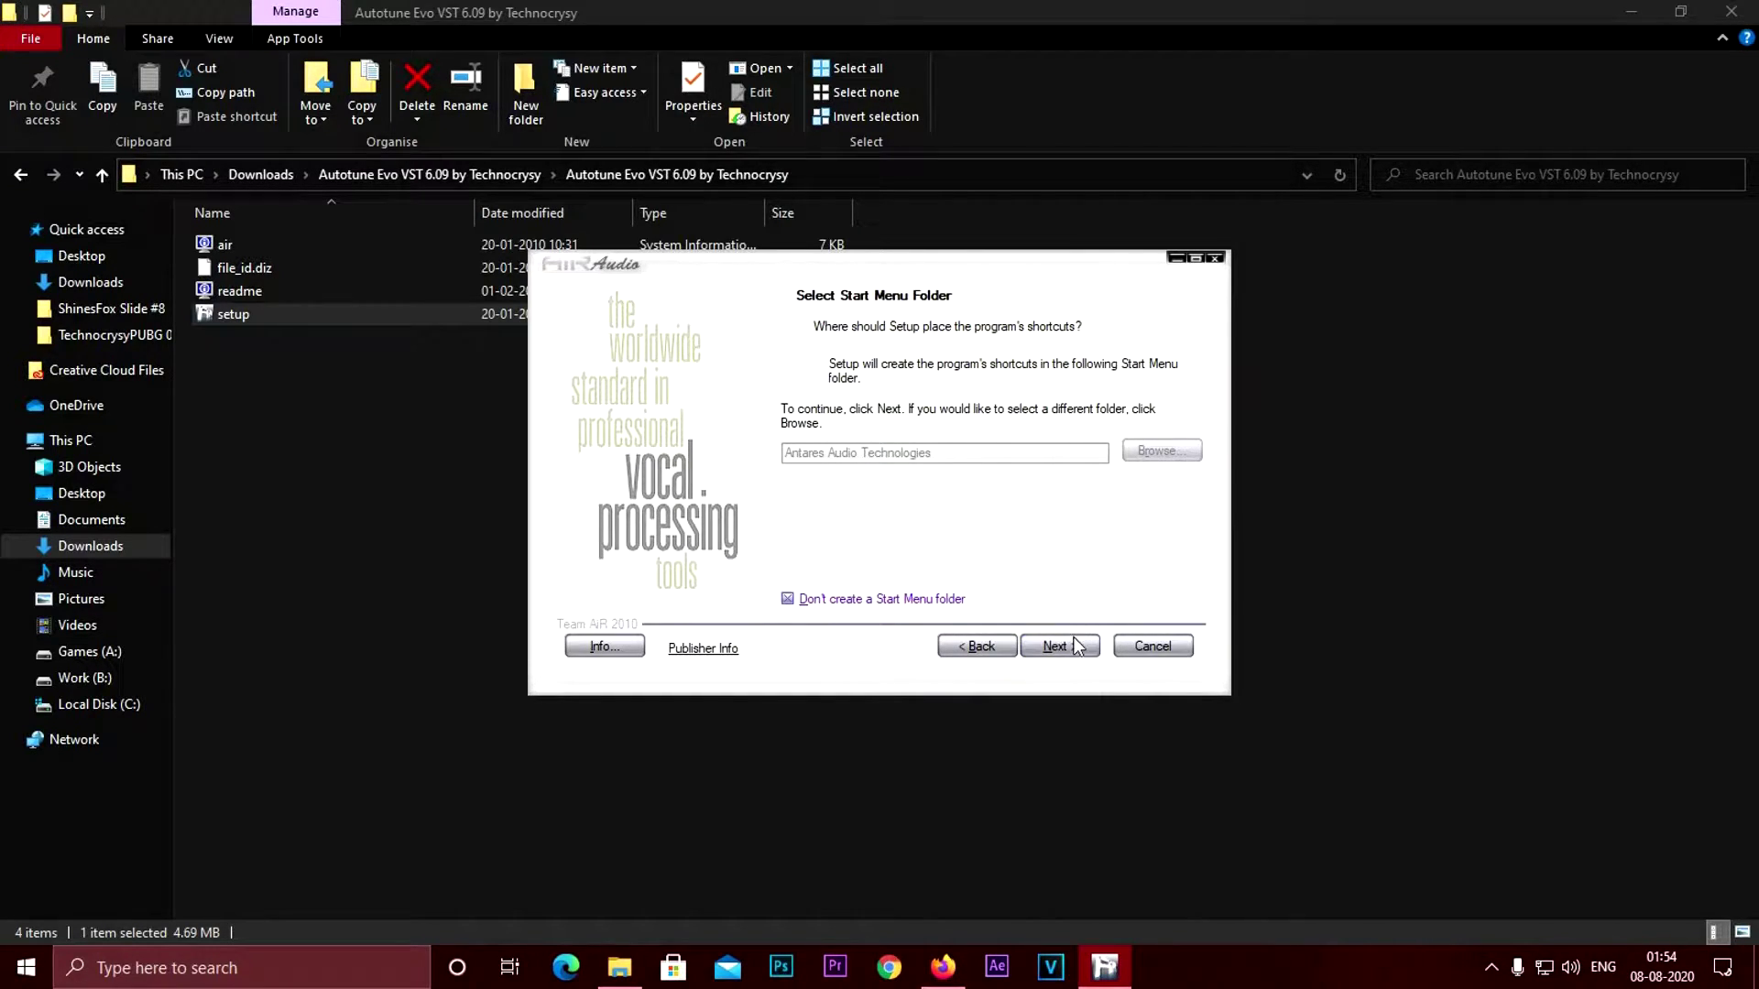
click(1070, 646)
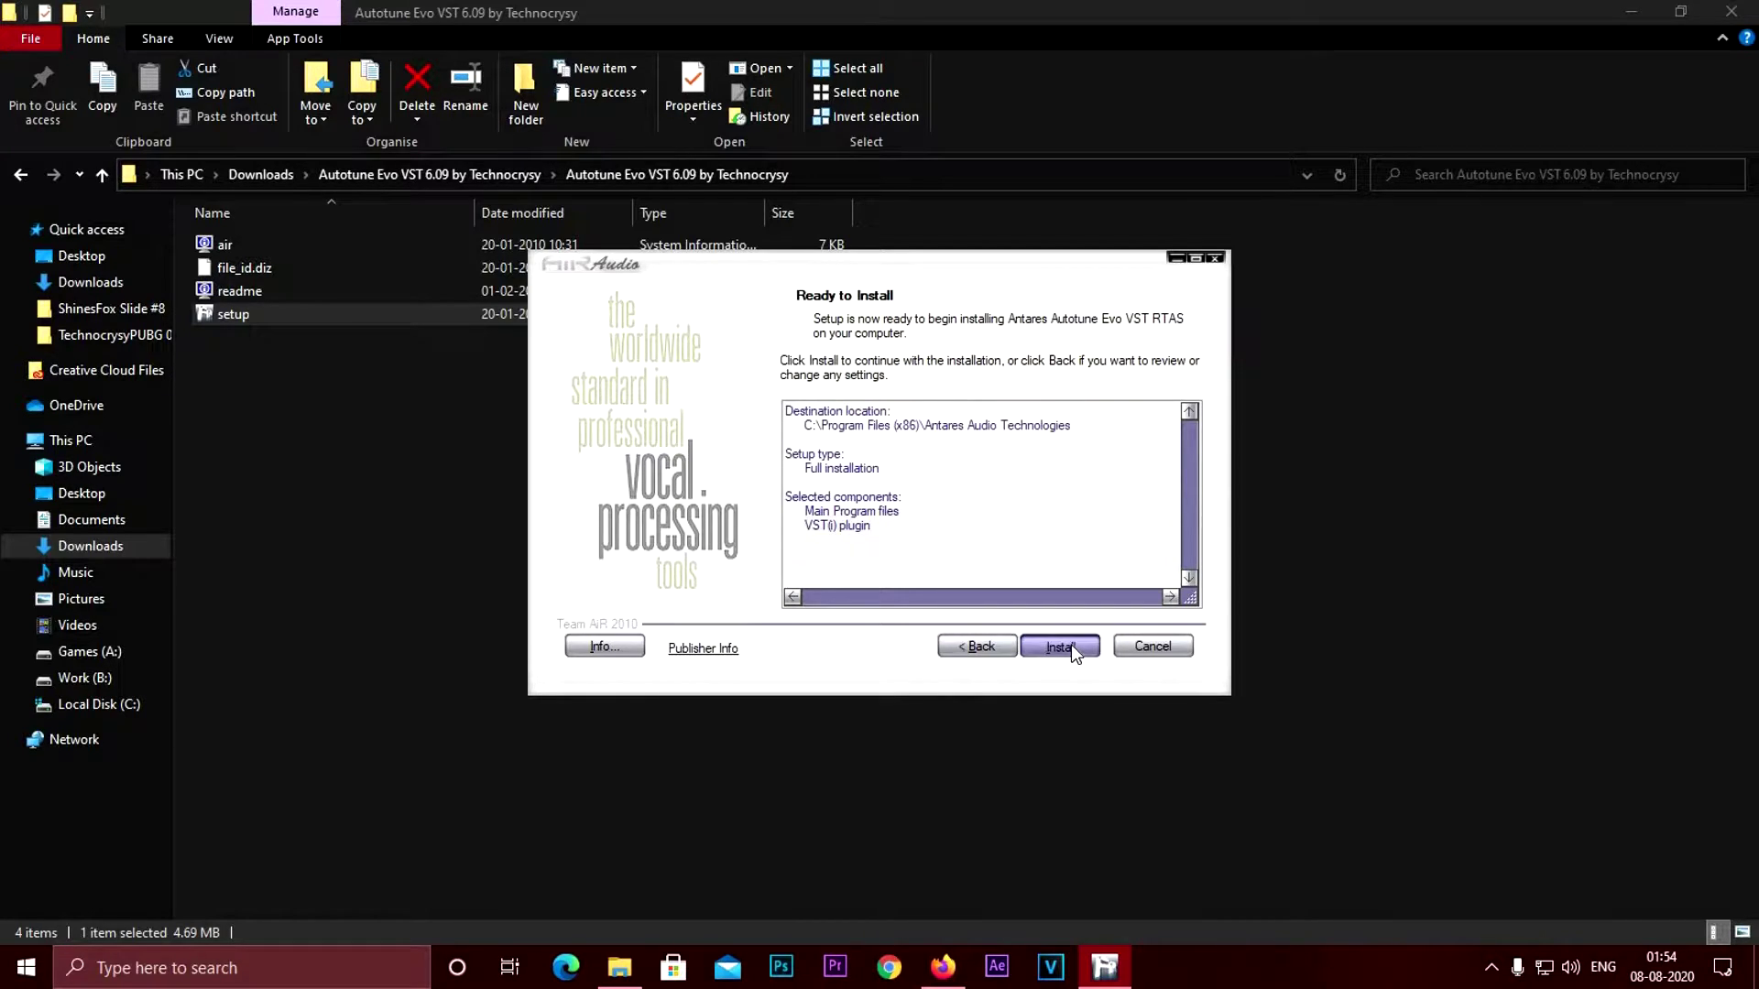
click(1070, 645)
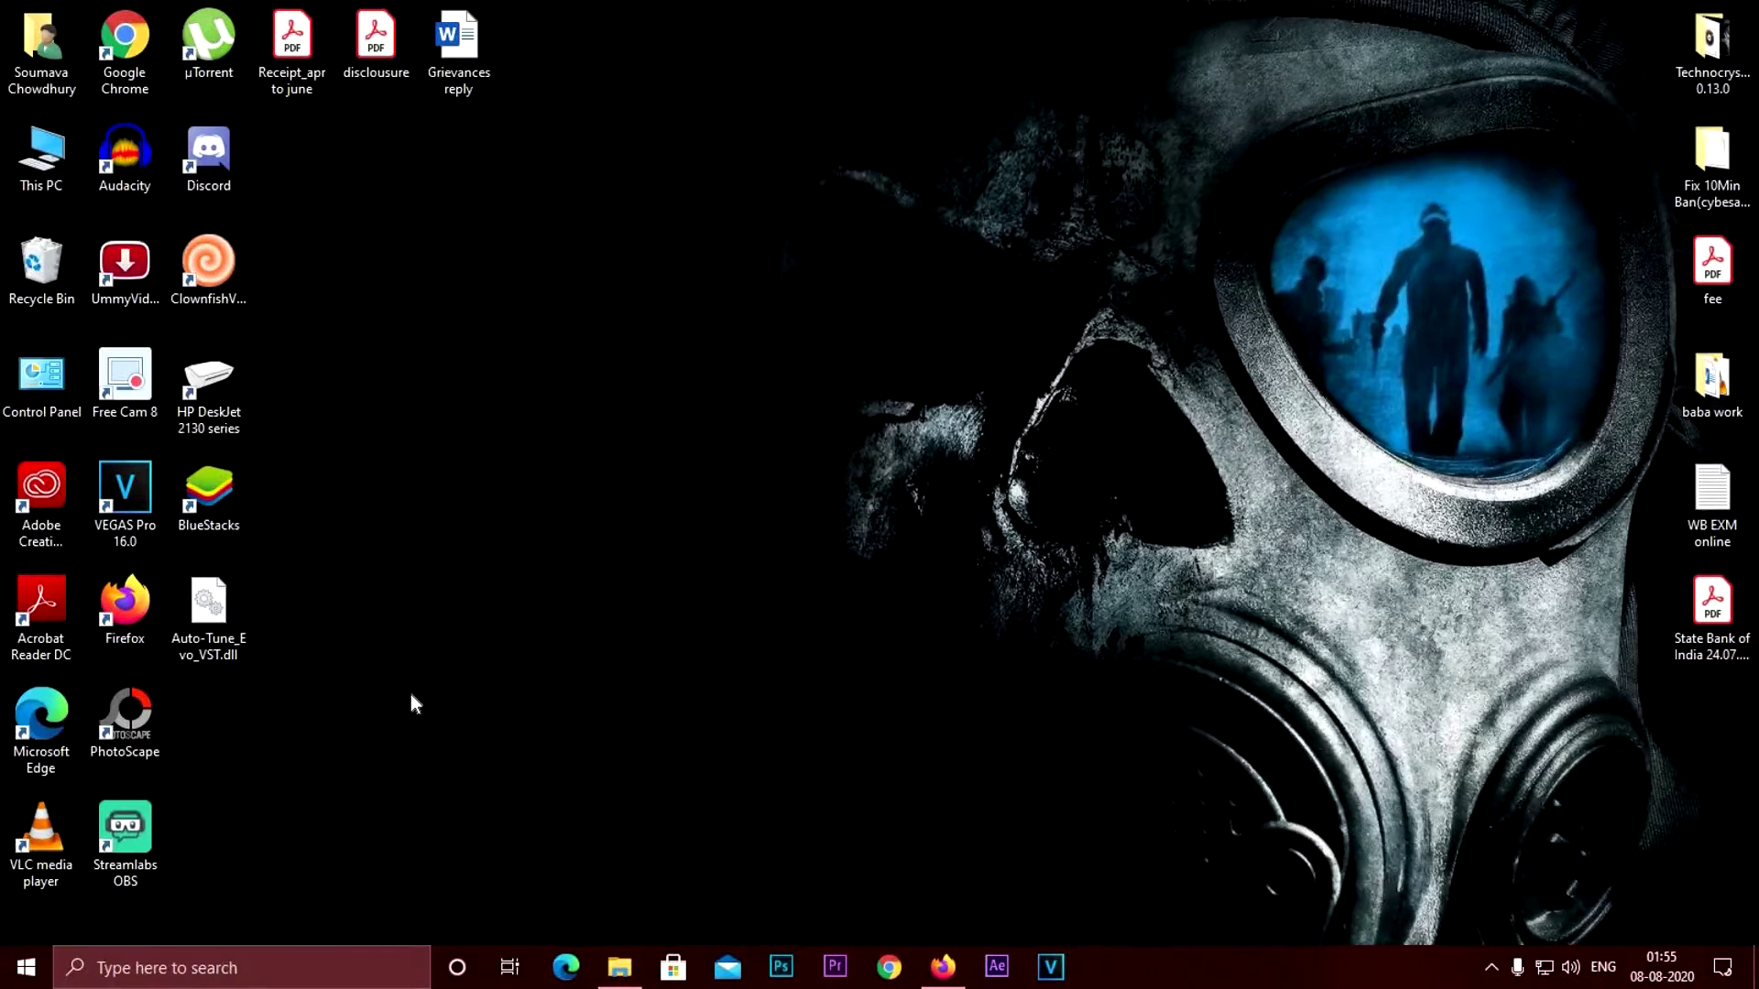
Move Auto-Tune_Evo_VST.dll to an empty area of the desktop and open the Plug-Ins folder in Audacity's install location
drag(207, 614, 558, 735)
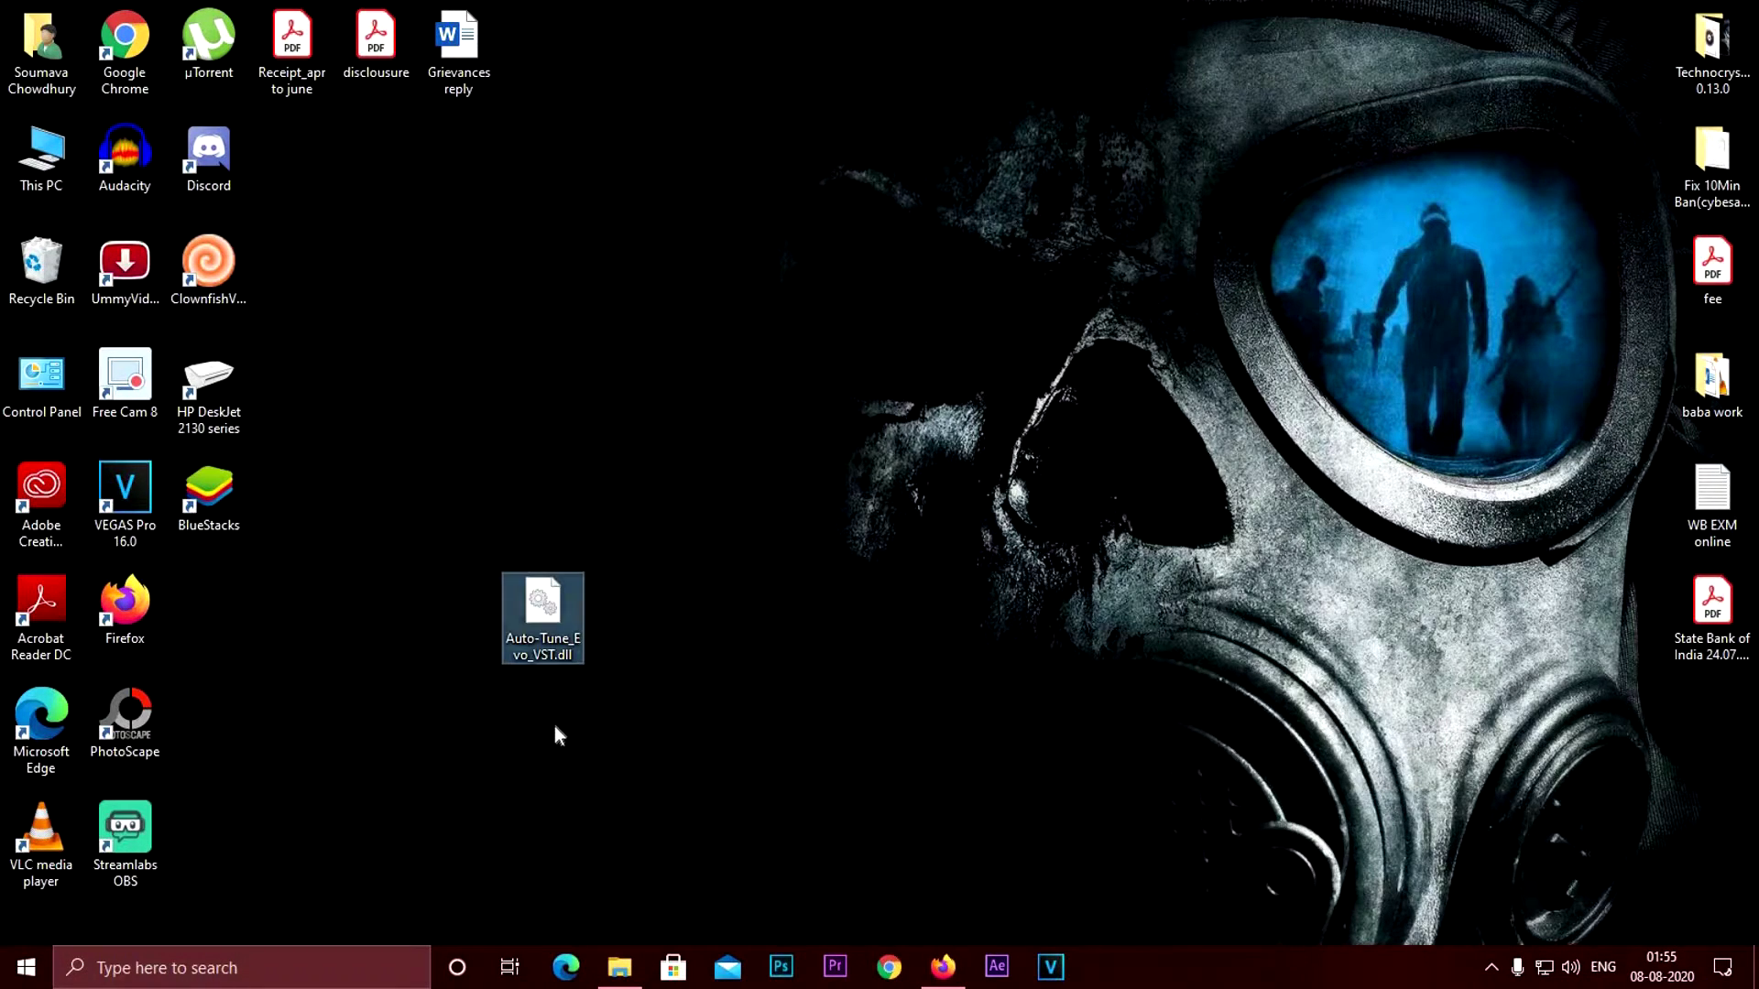
click(711, 588)
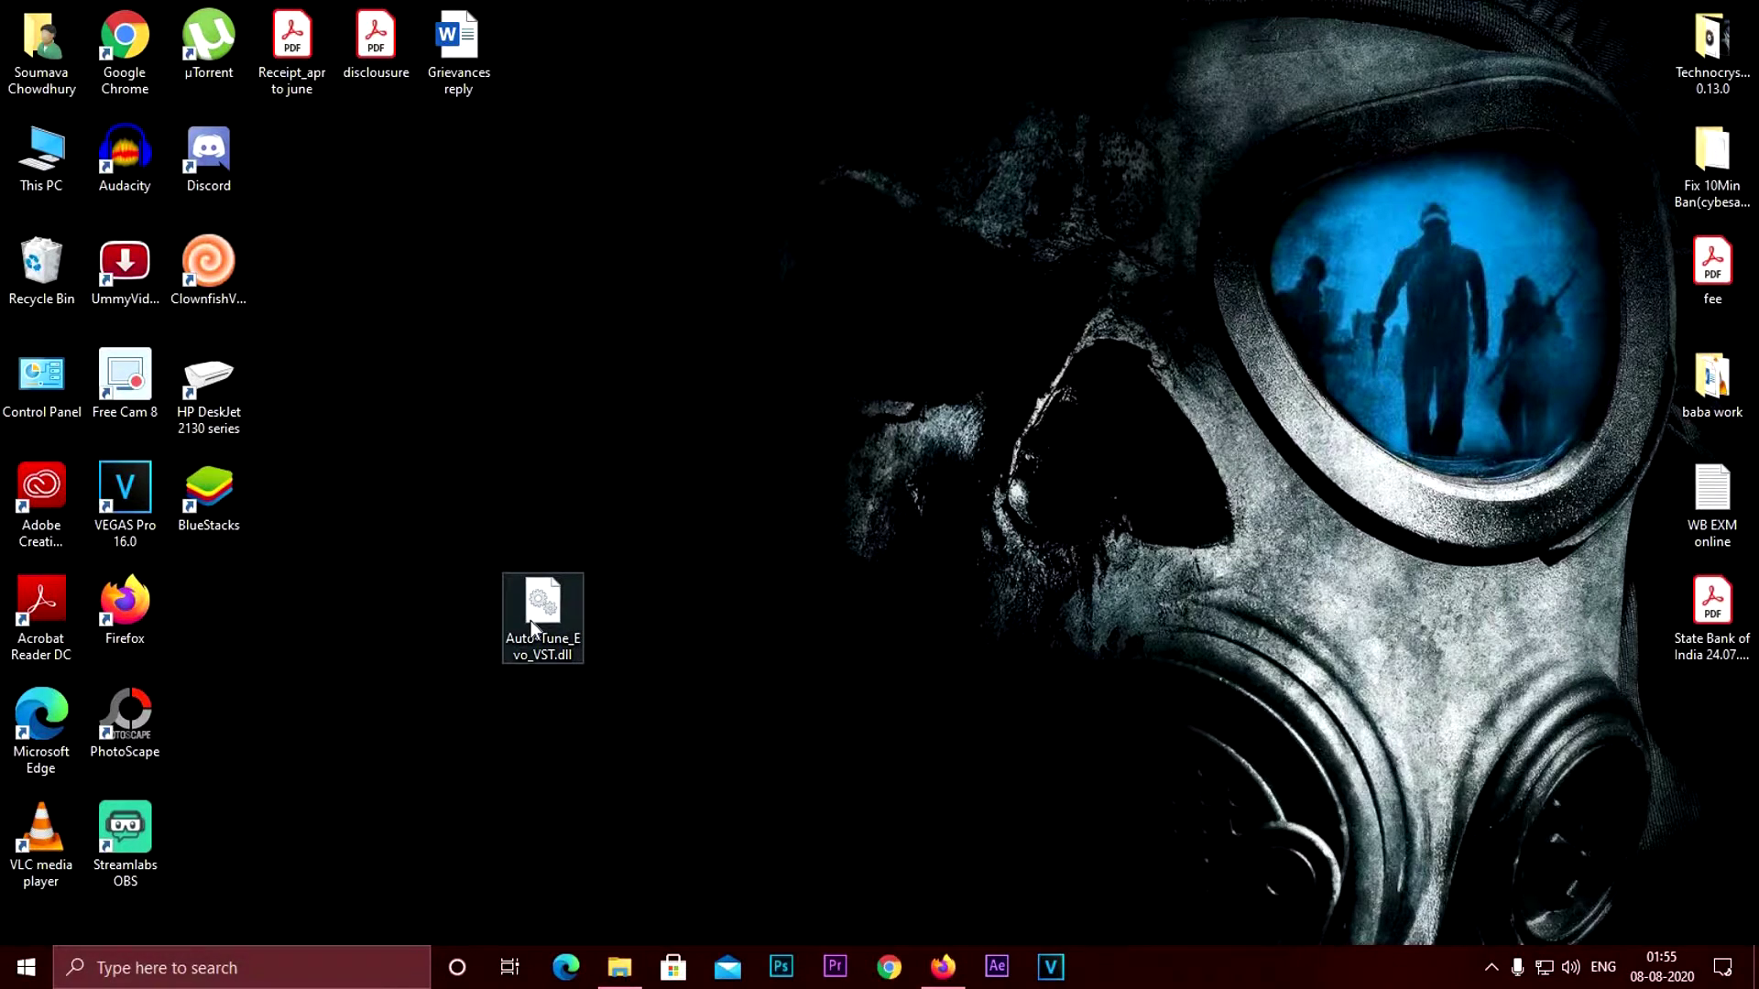
double_click(116, 162)
right_click(116, 157)
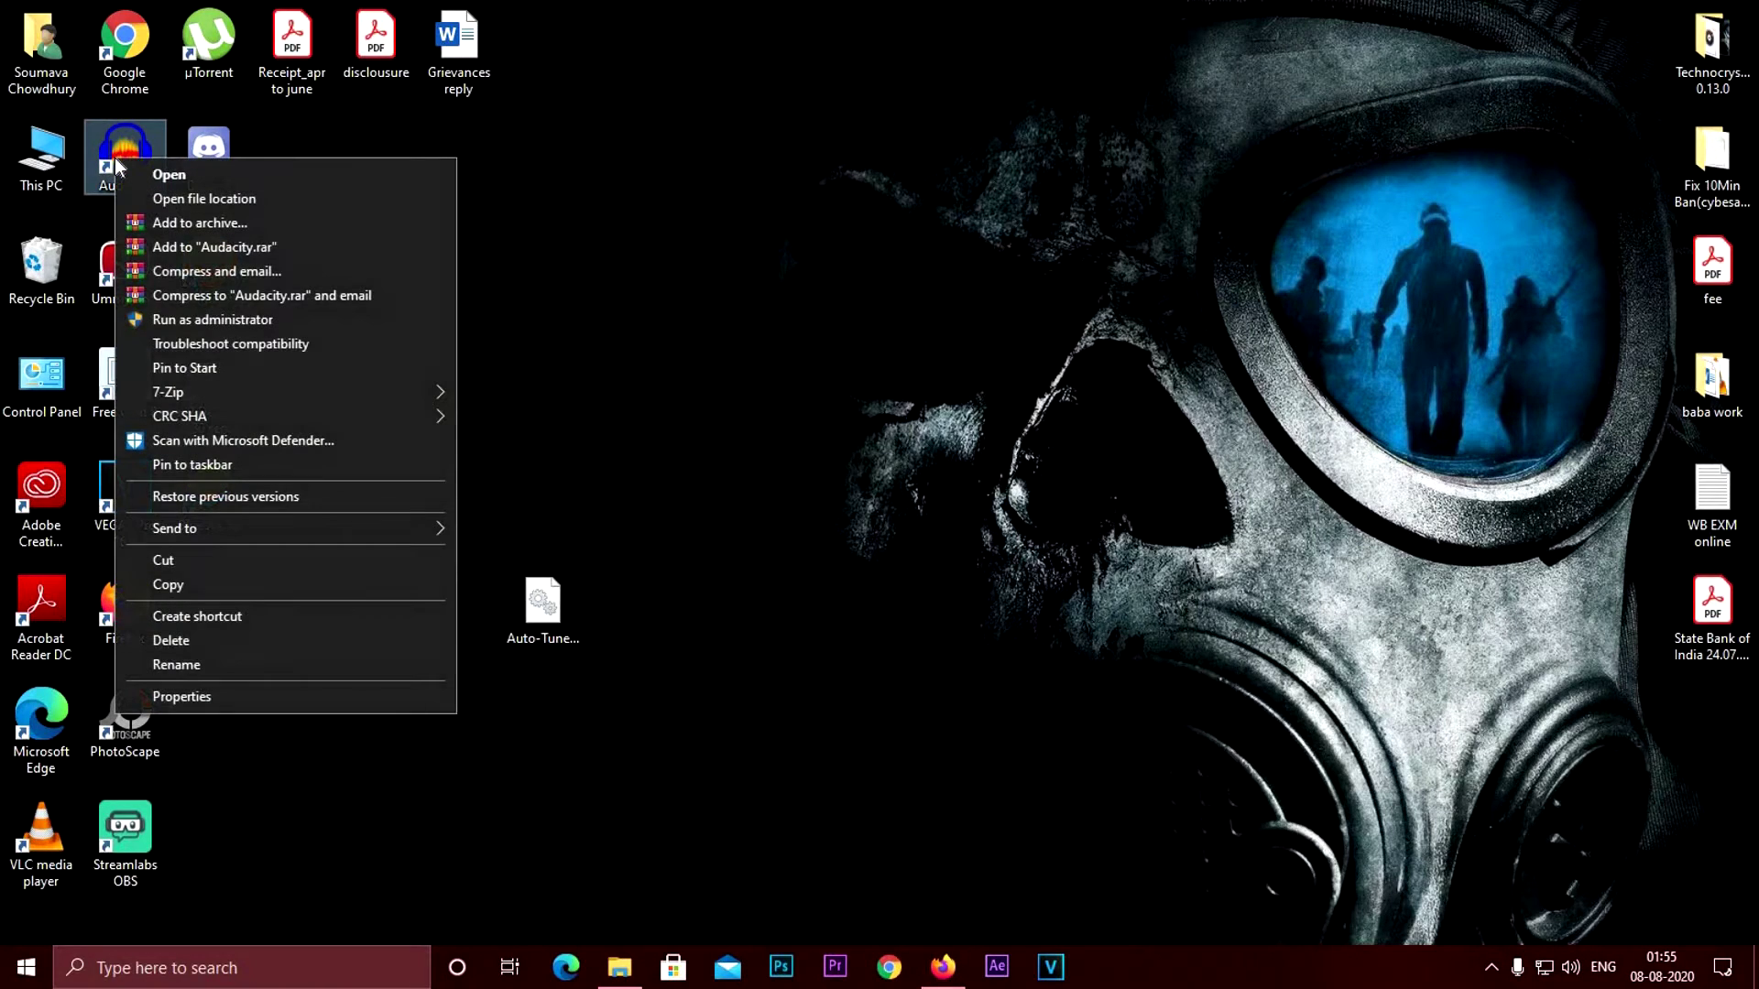
click(202, 197)
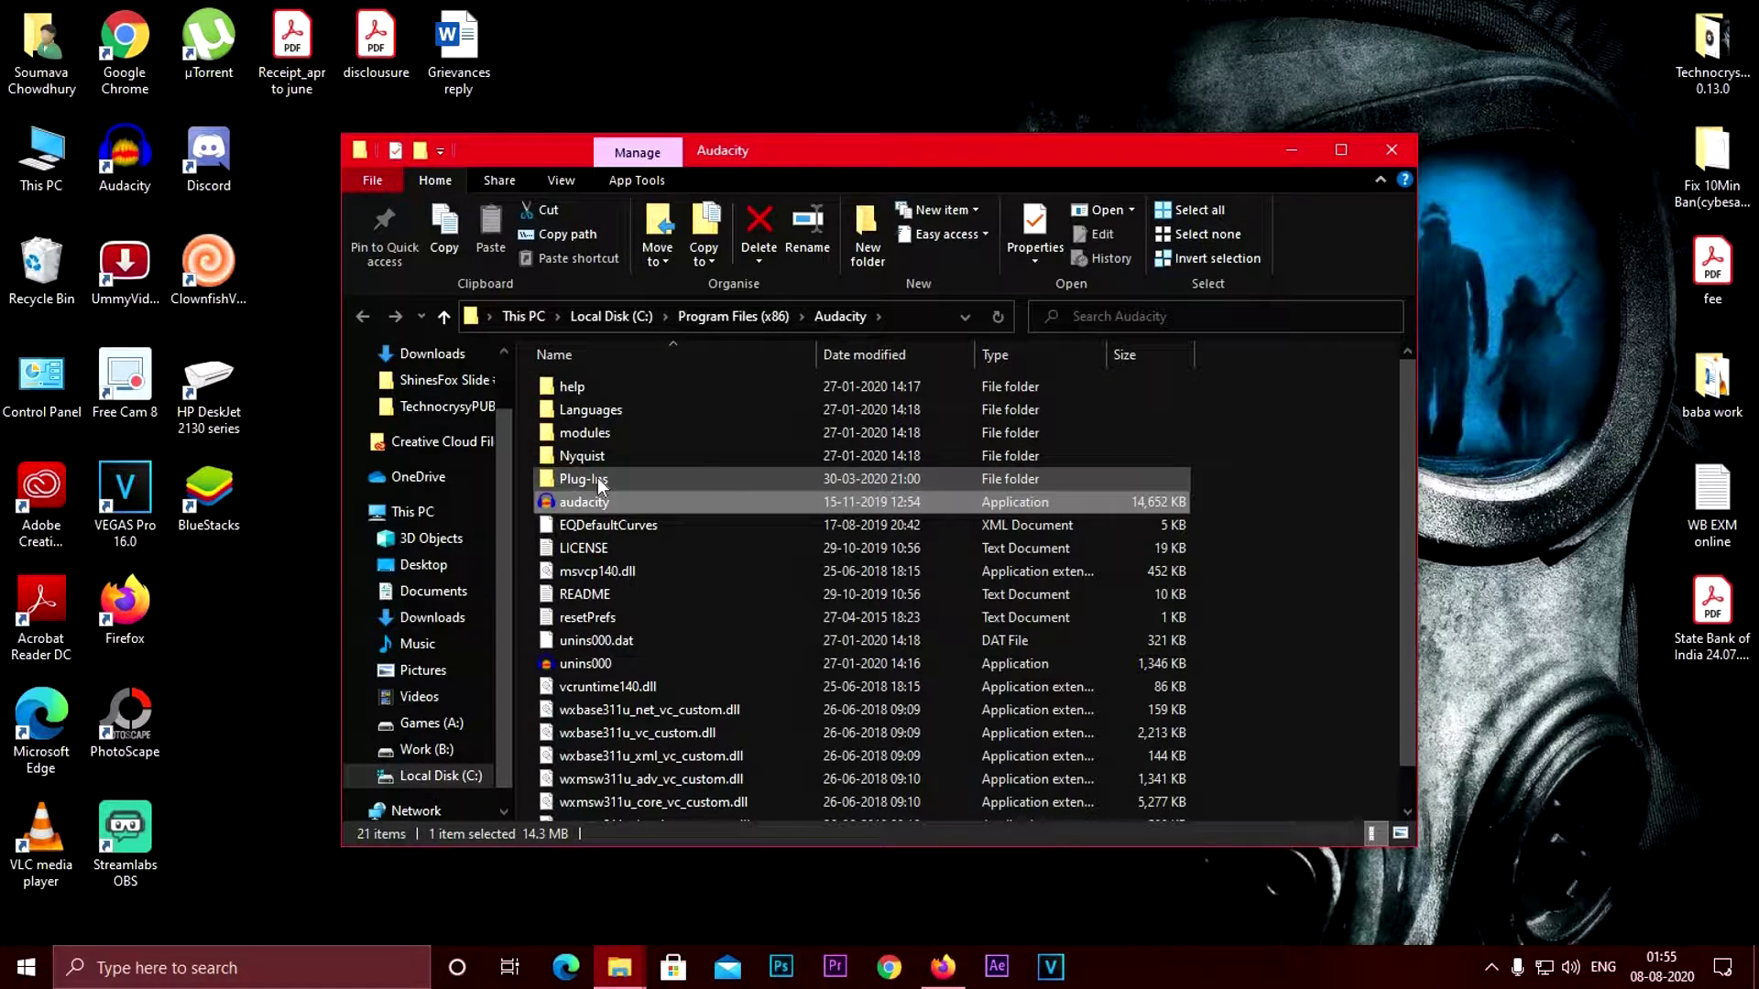
double_click(597, 477)
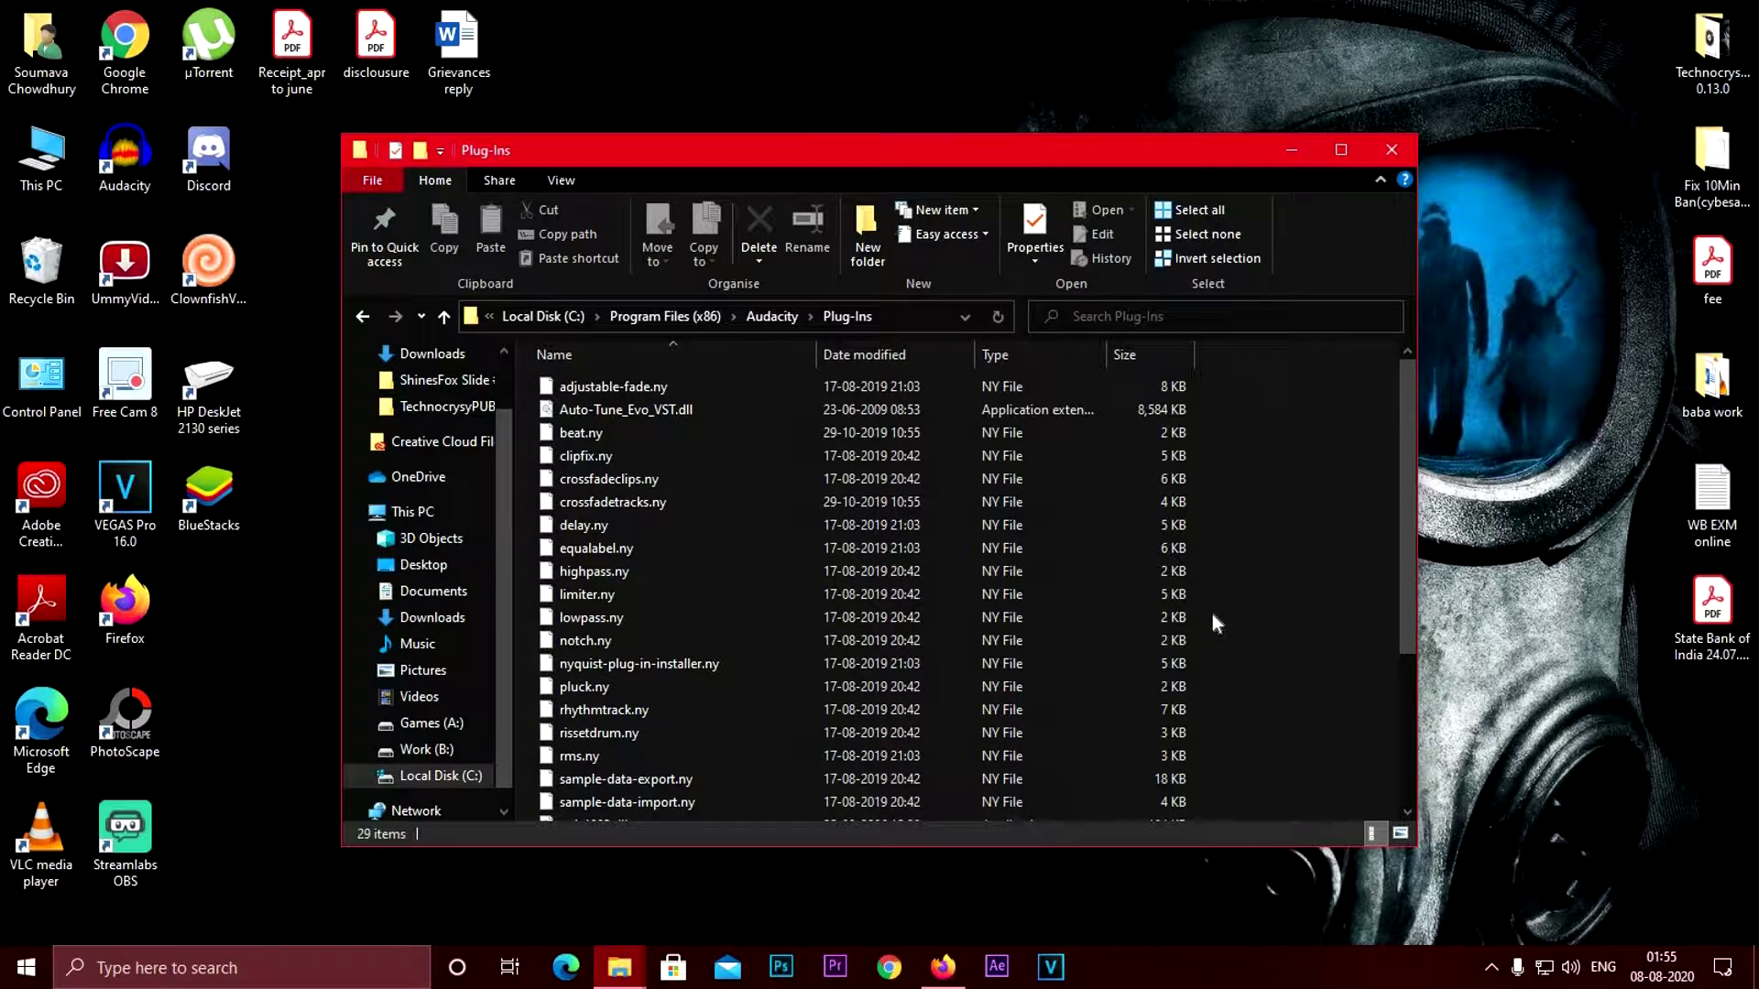
Copy Auto-Tune_Evo_VST.dll from the desktop, bring up the paste options in the Plug-Ins folder, and close the folder
drag(933, 143, 1192, 138)
drag(527, 589, 451, 506)
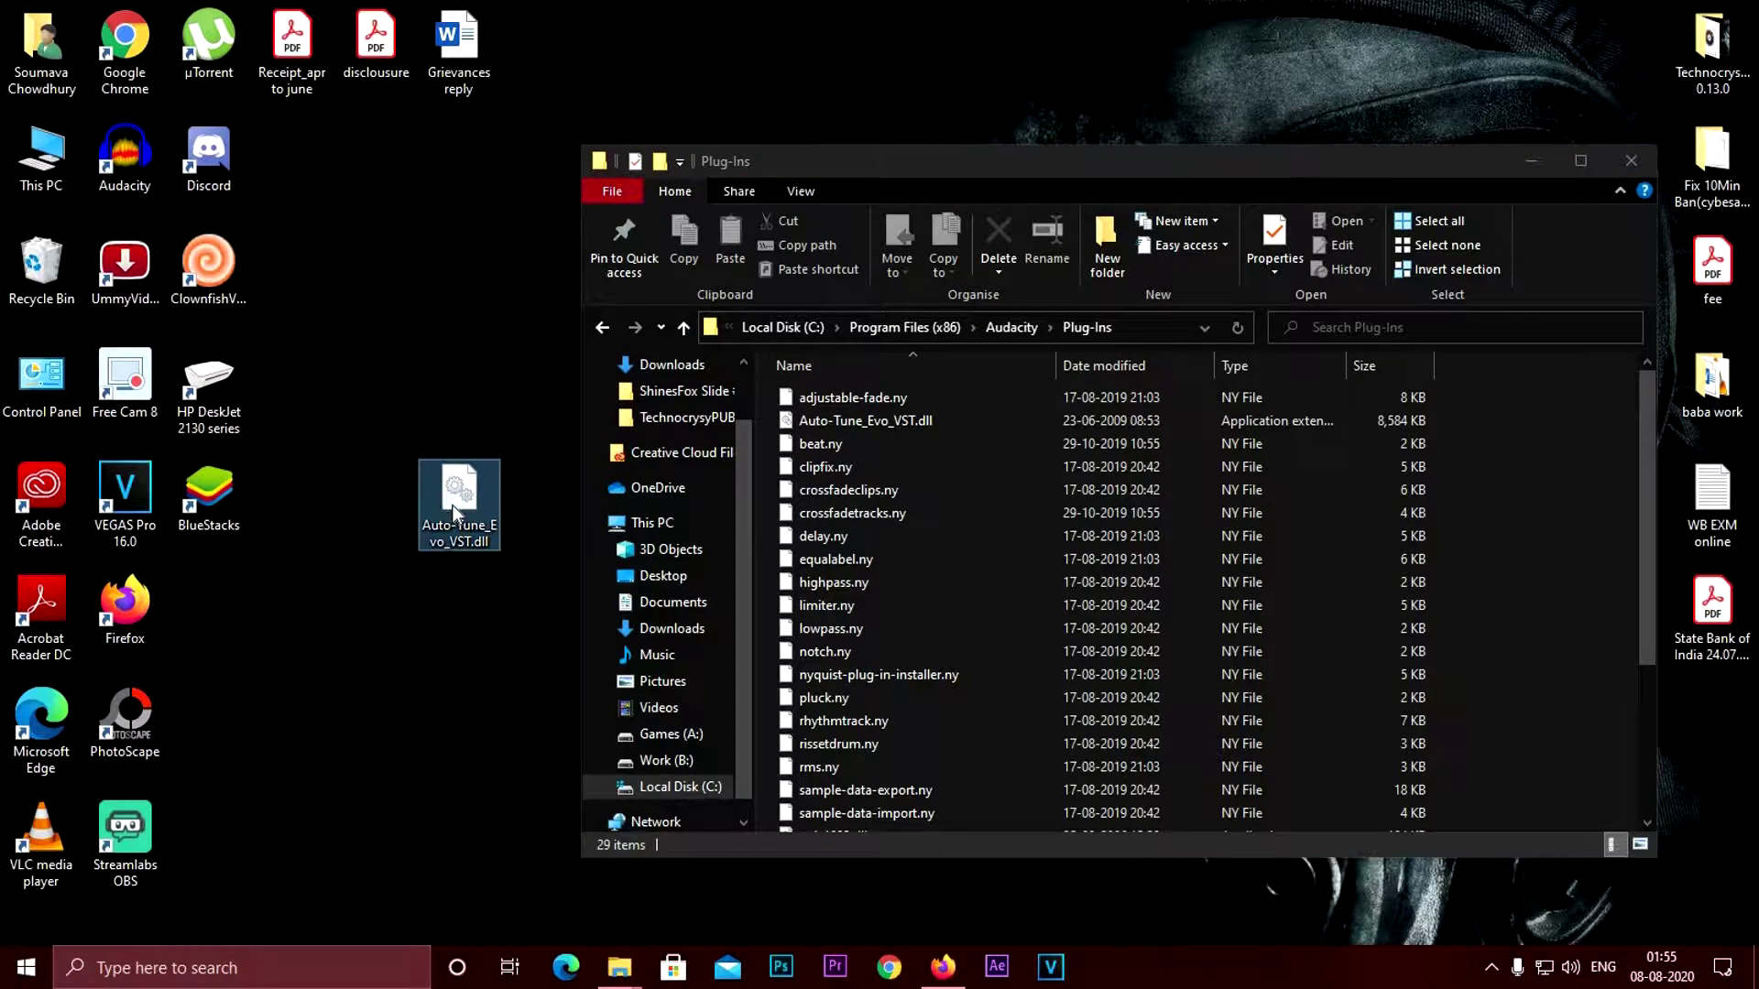
right_click(453, 504)
click(514, 374)
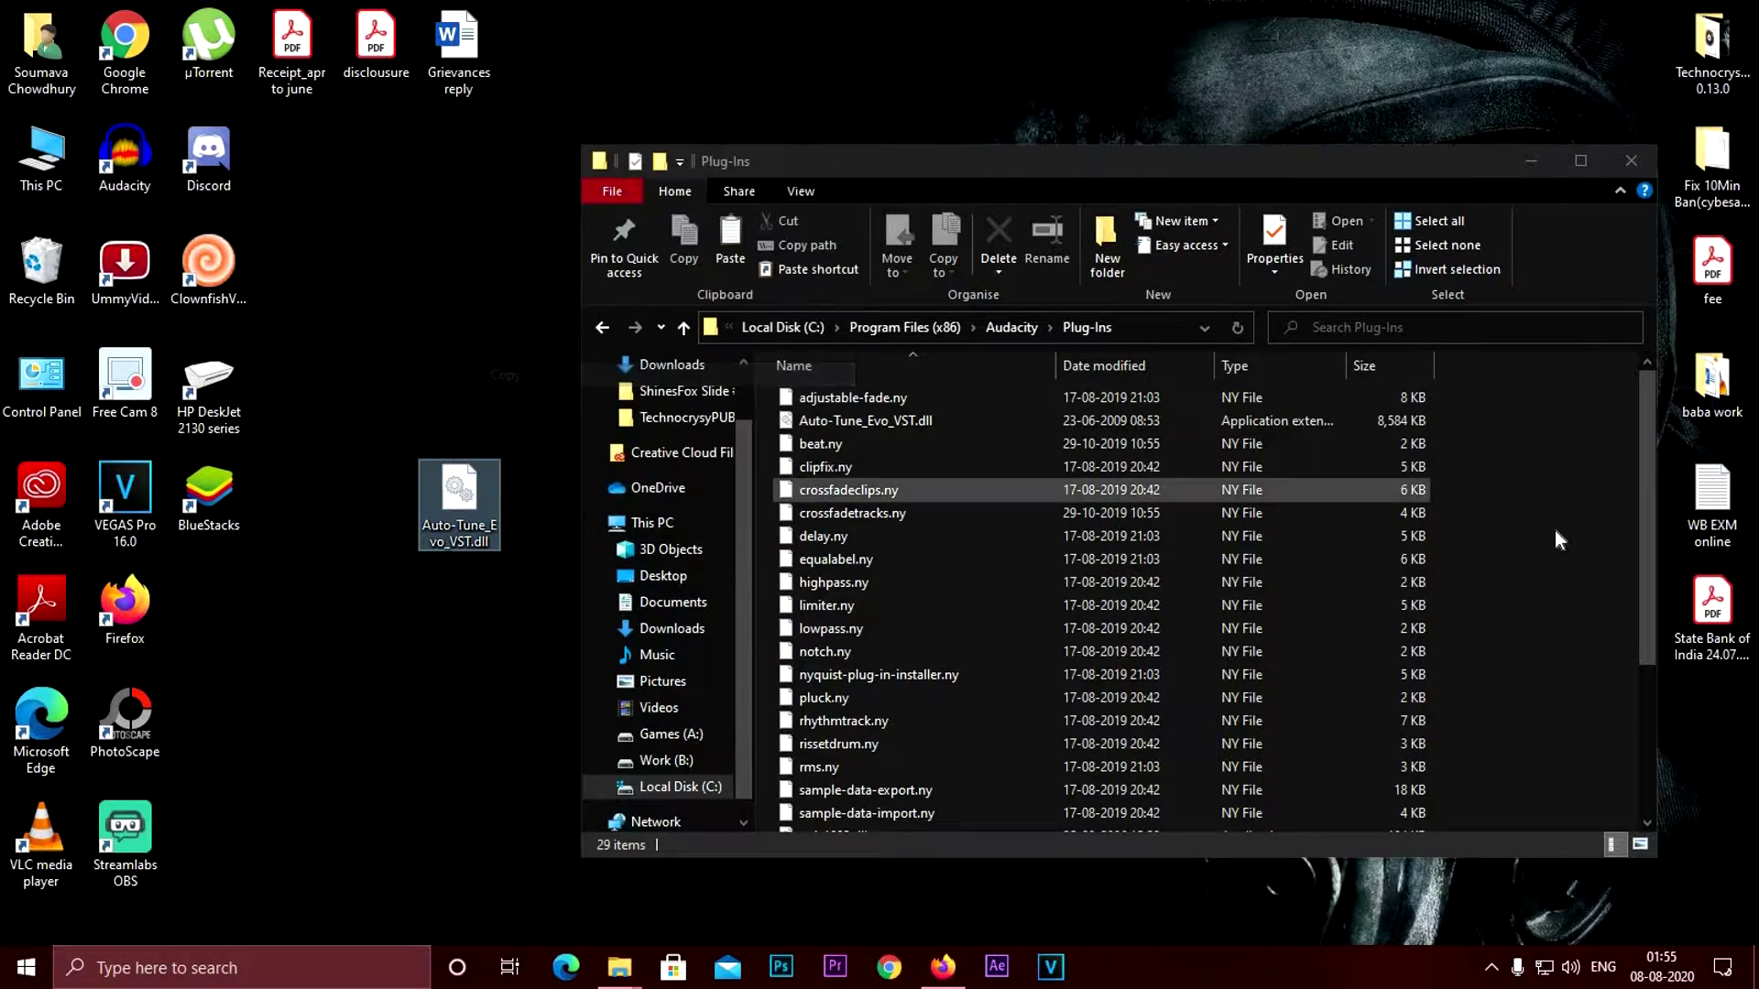
right_click(1558, 518)
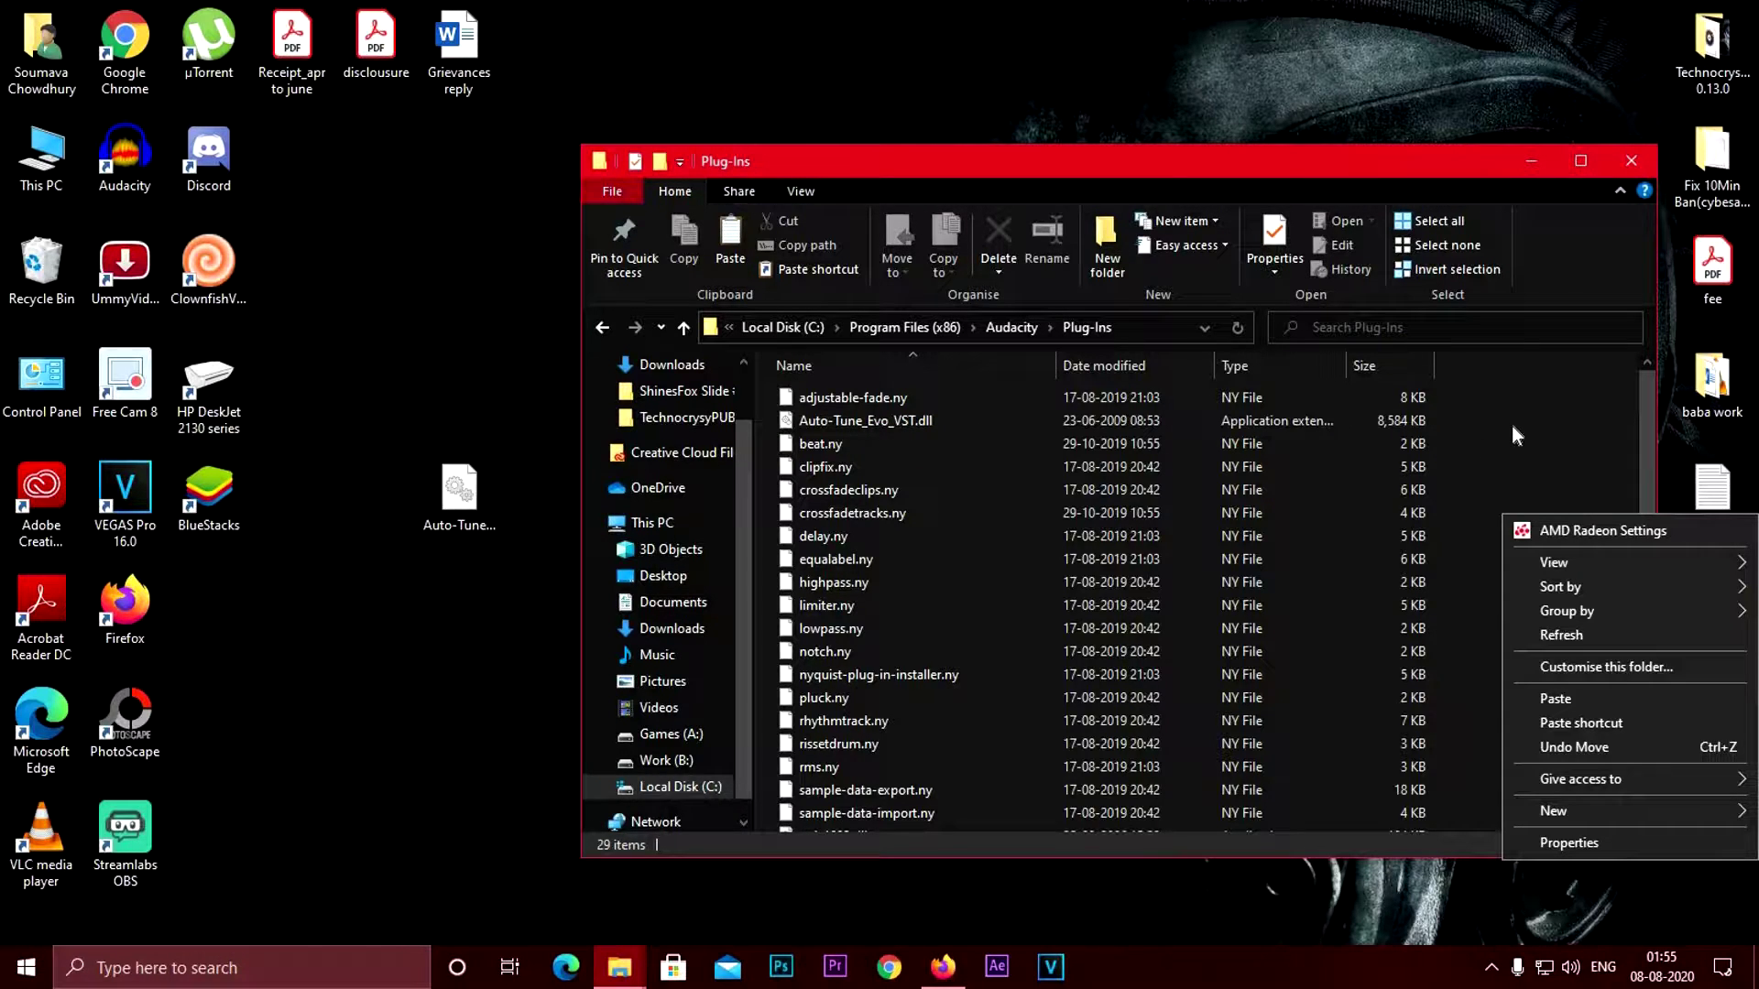
click(1632, 163)
Launch Audacity in a maximized window and open the Manage Plug-ins dialog for effects
double_click(128, 165)
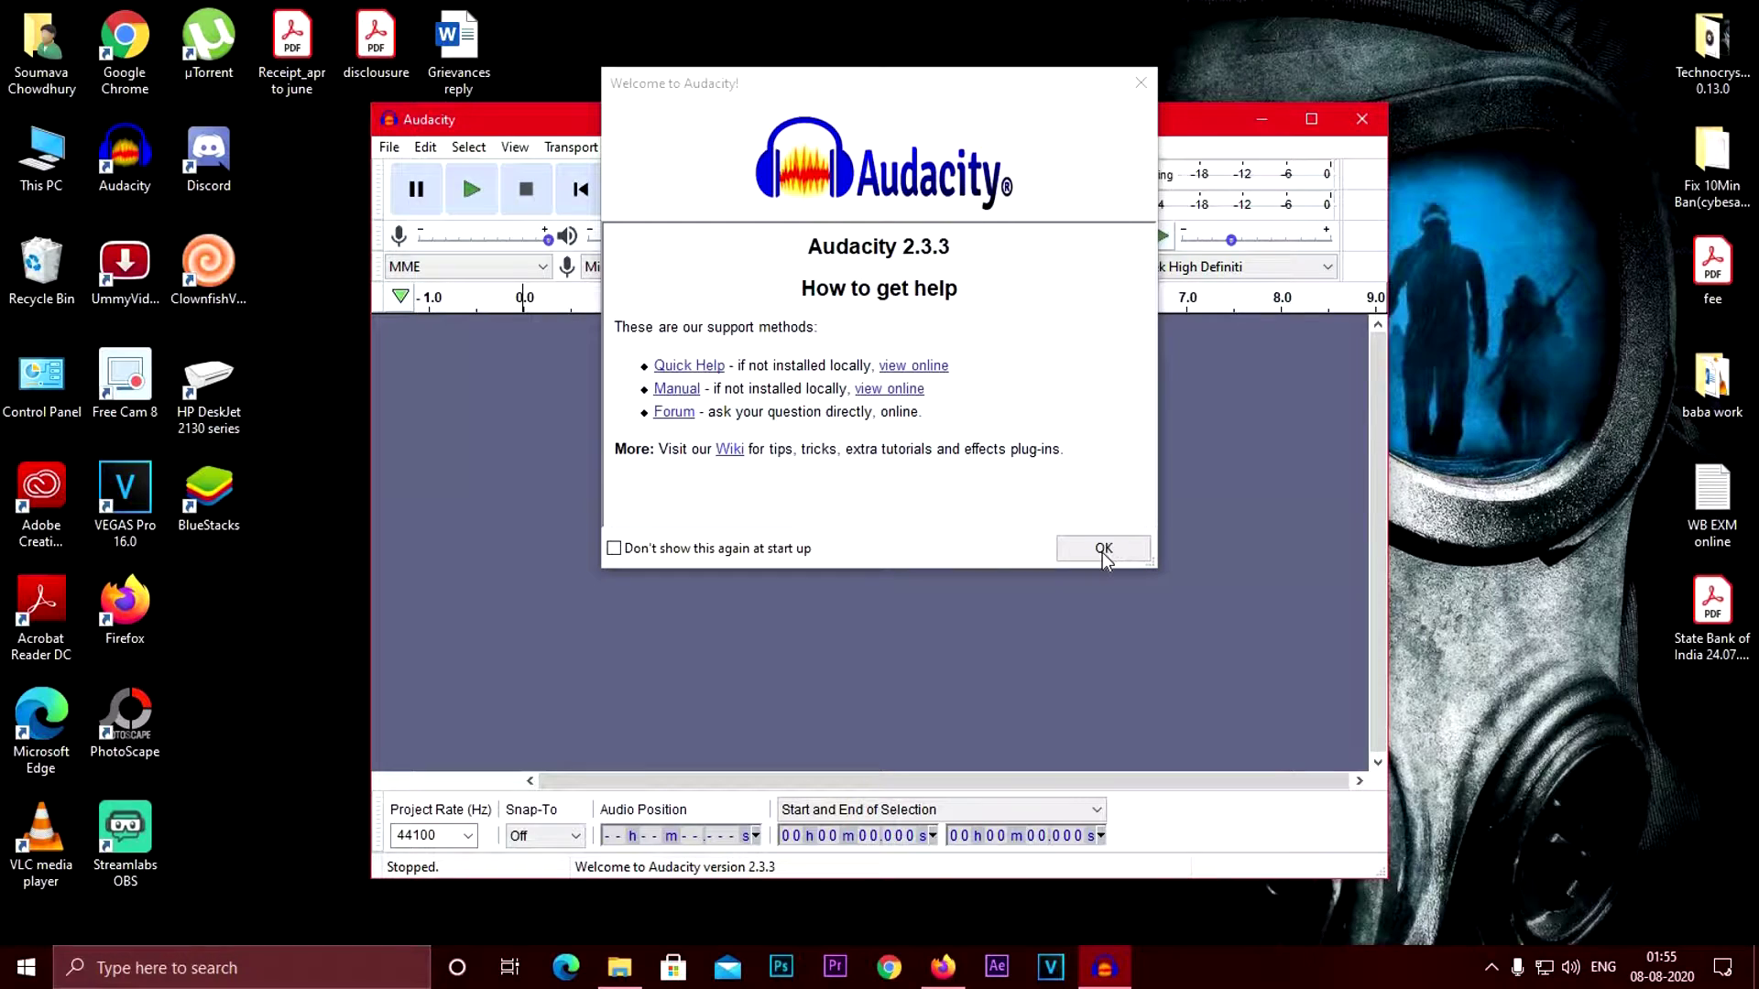
click(1103, 551)
click(1311, 120)
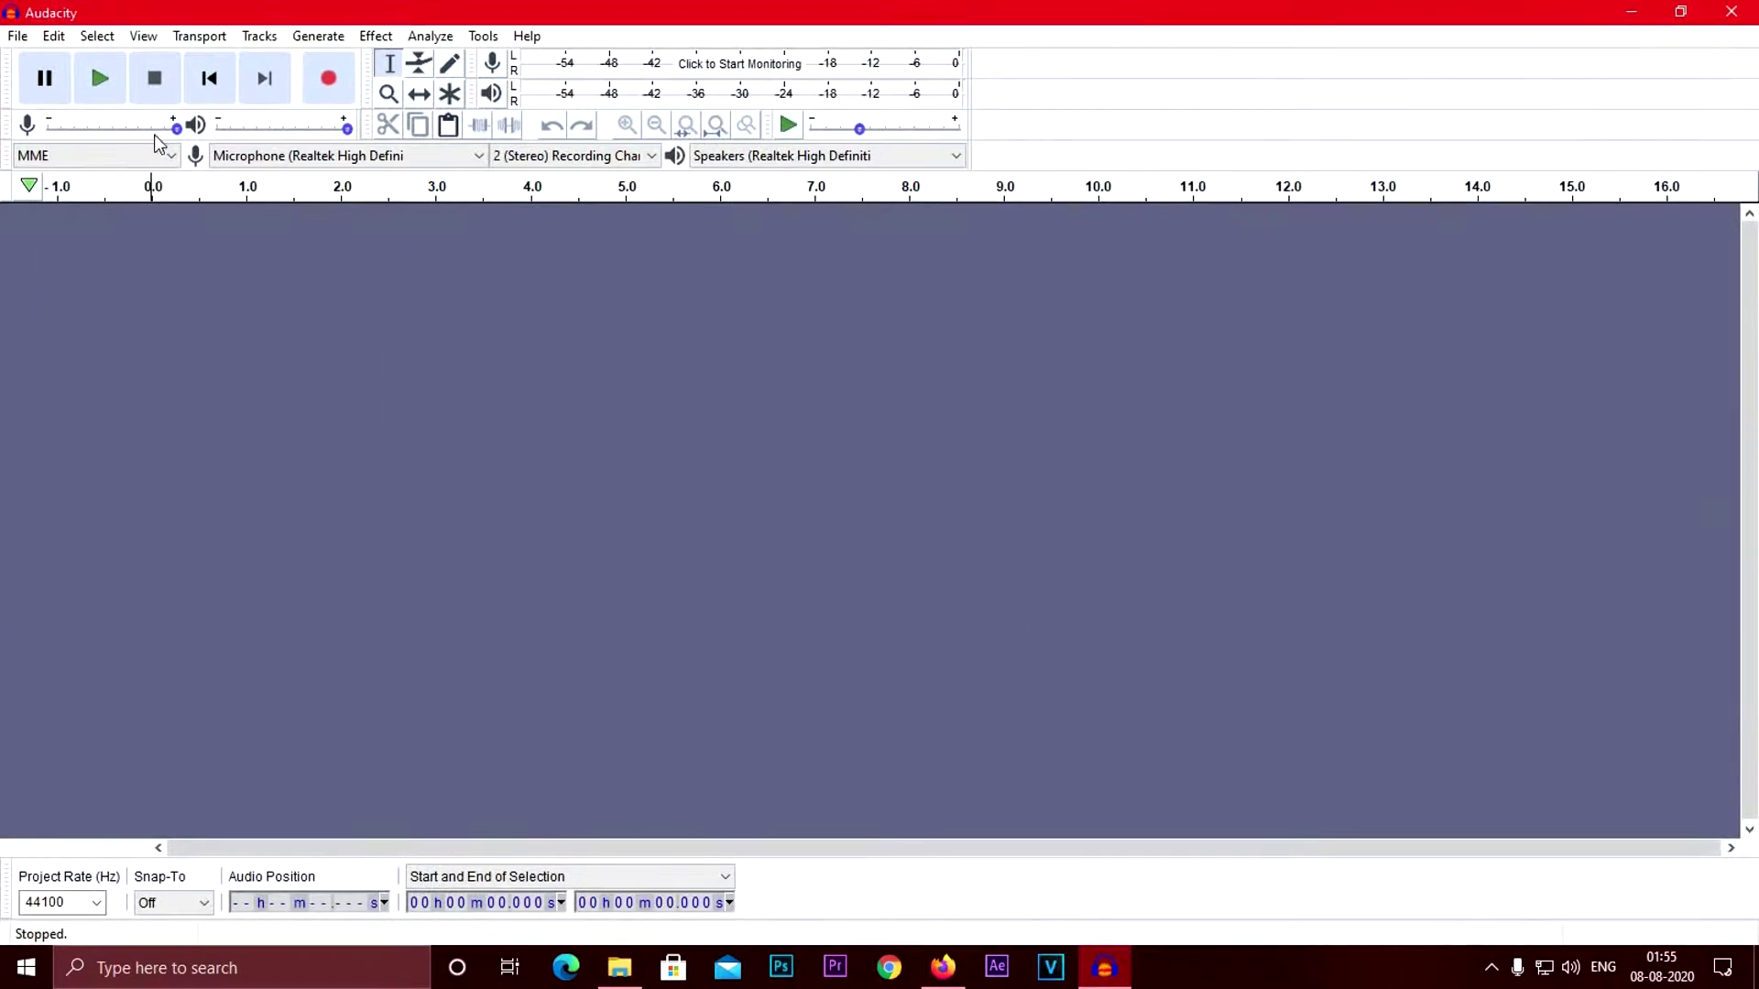
click(376, 36)
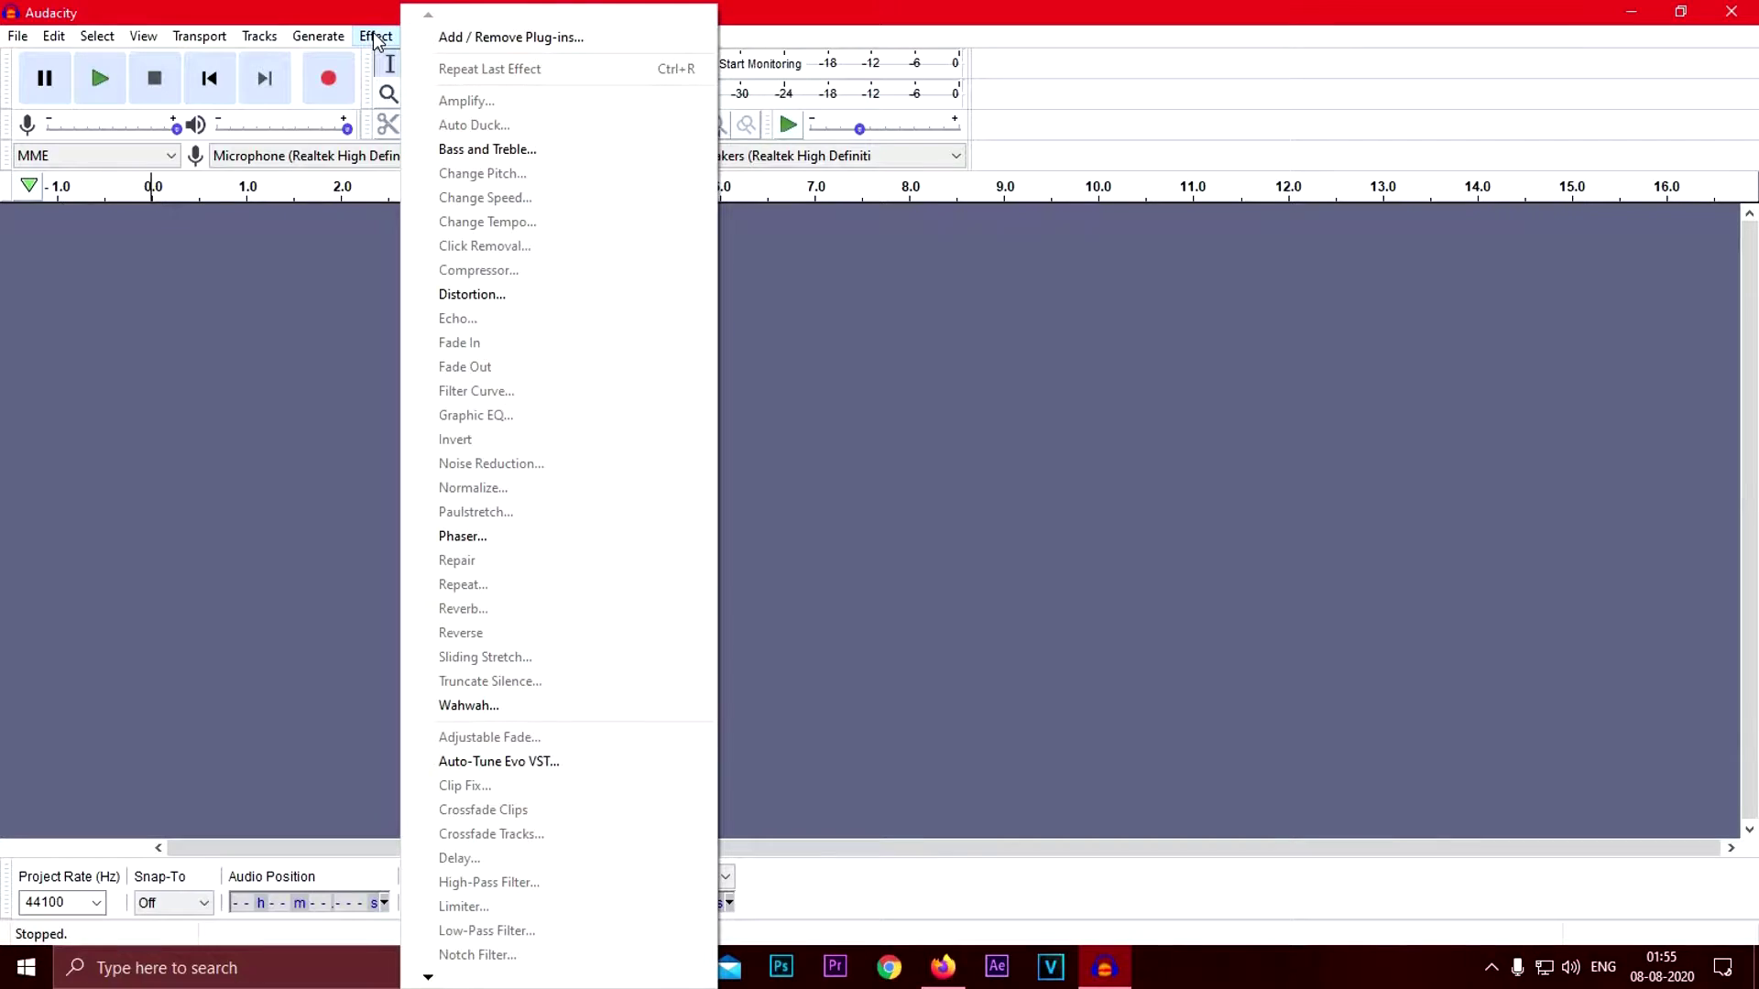
click(520, 40)
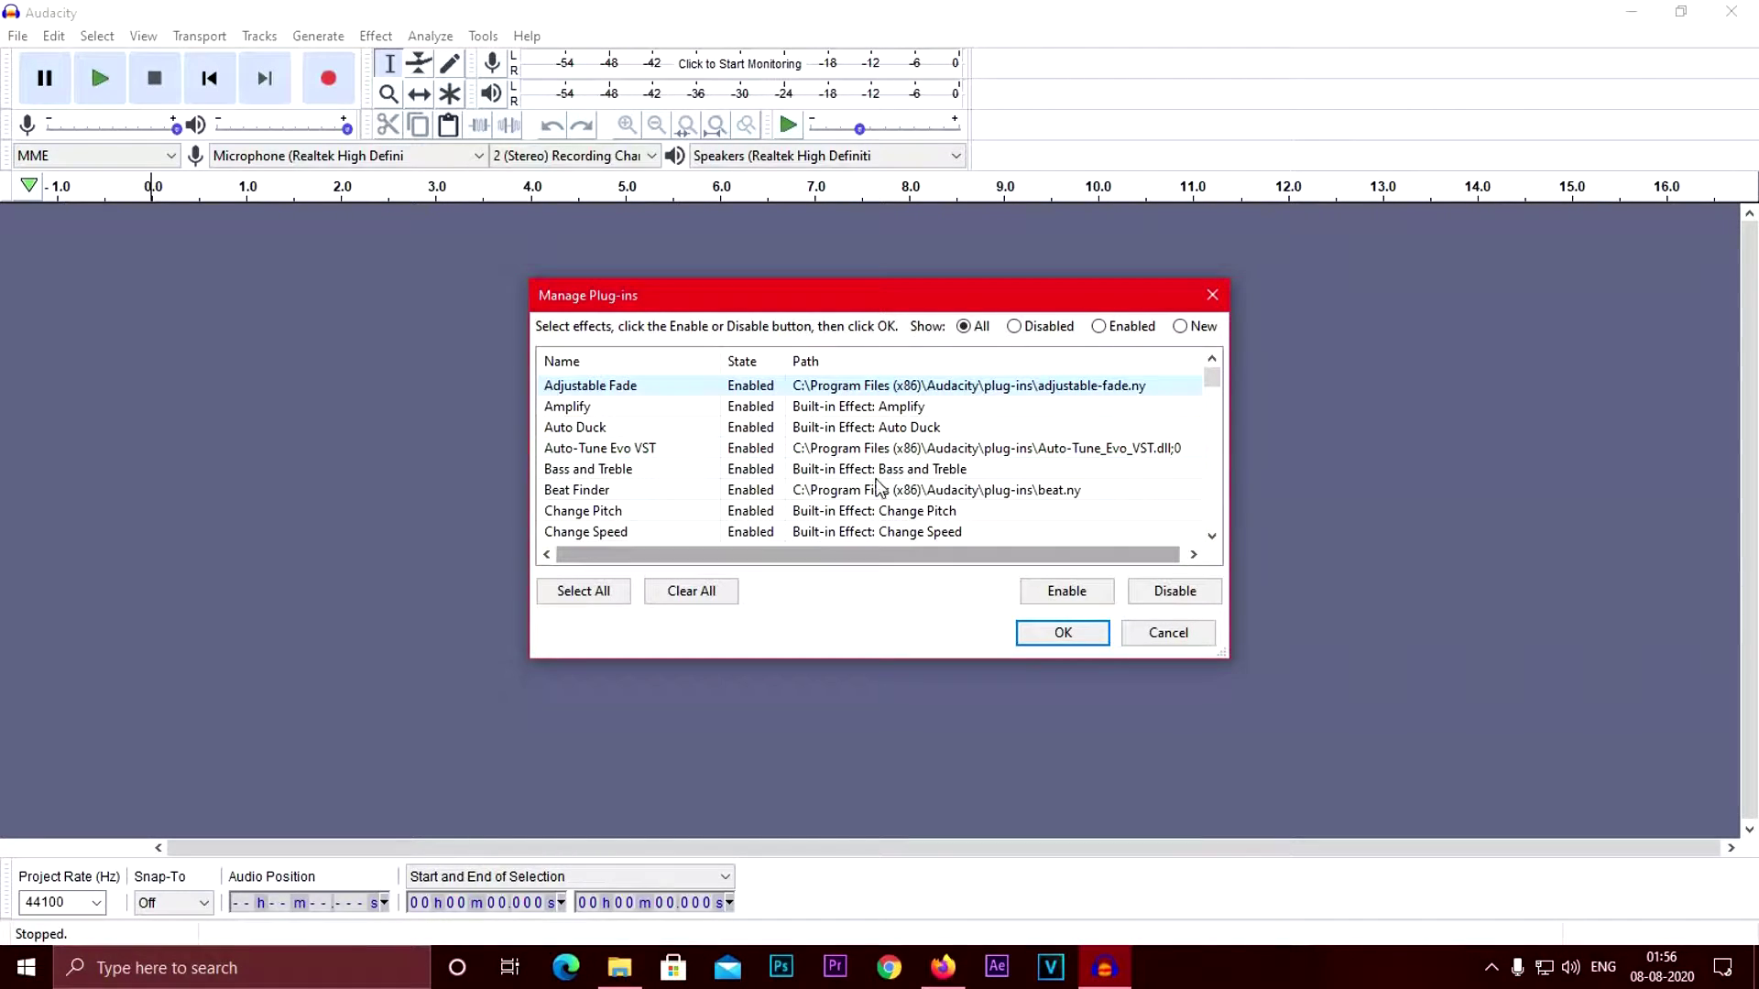
Set the Auto-Tune Evo VST entry to enabled in the plug-in list and close the Manage Plug-ins dialog
click(779, 451)
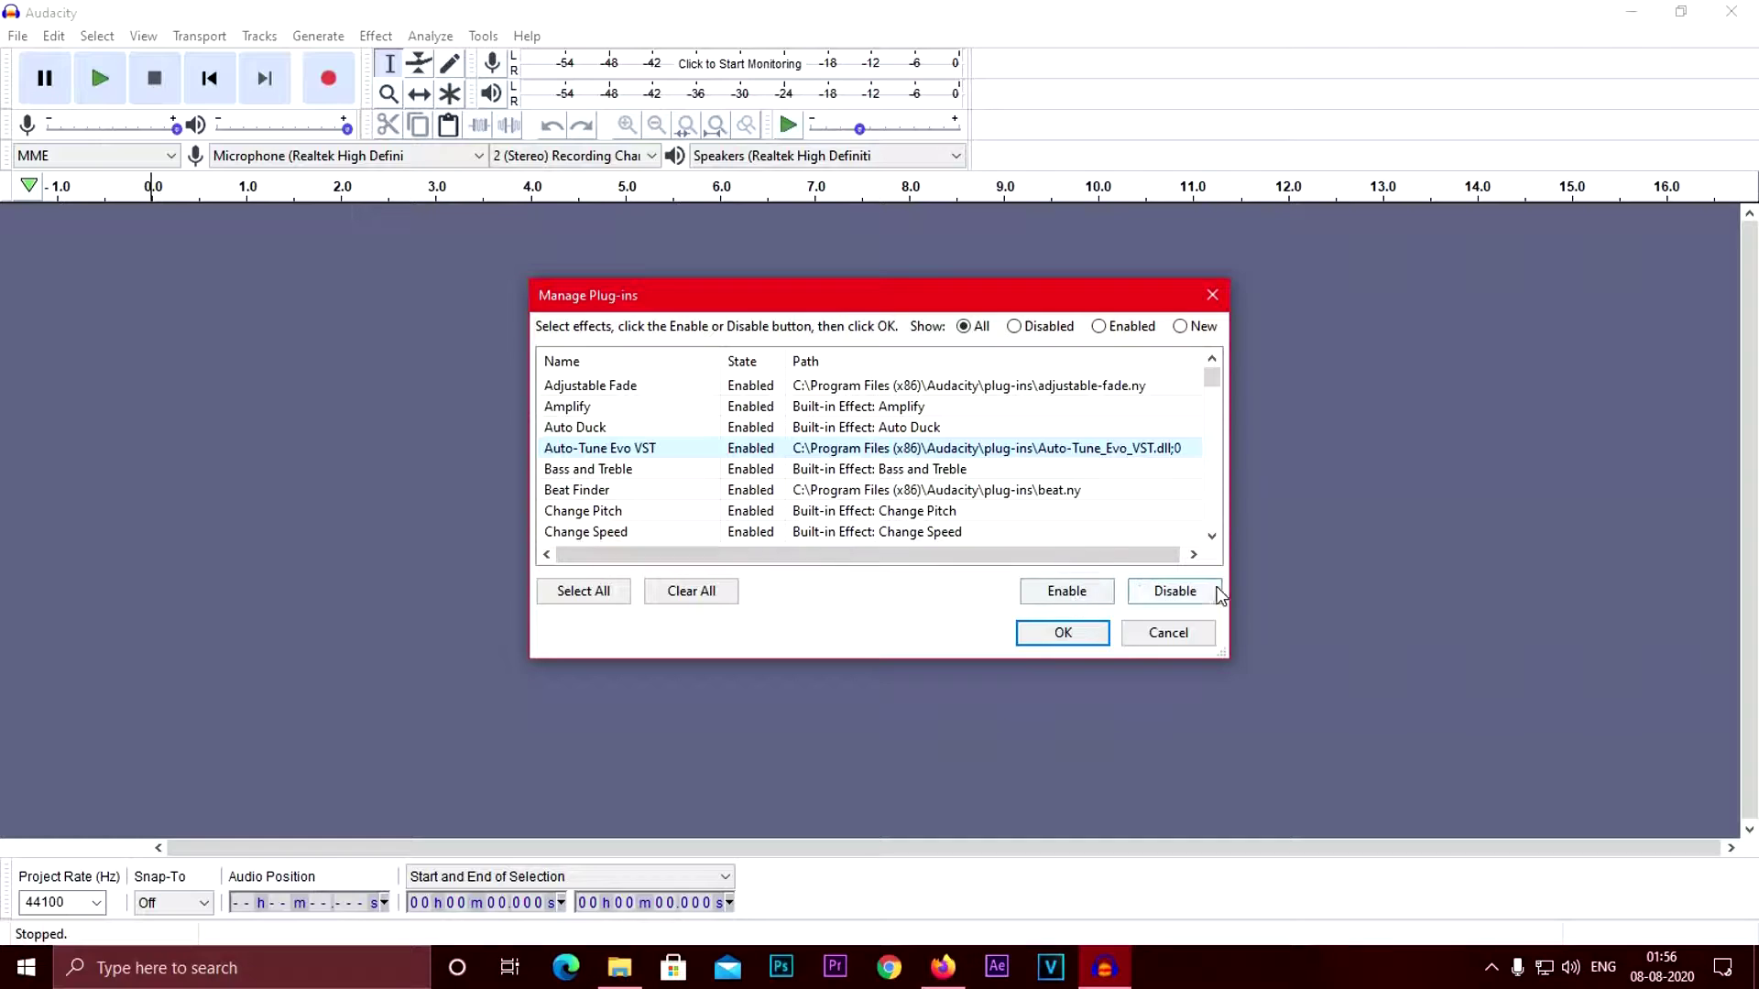
click(1080, 593)
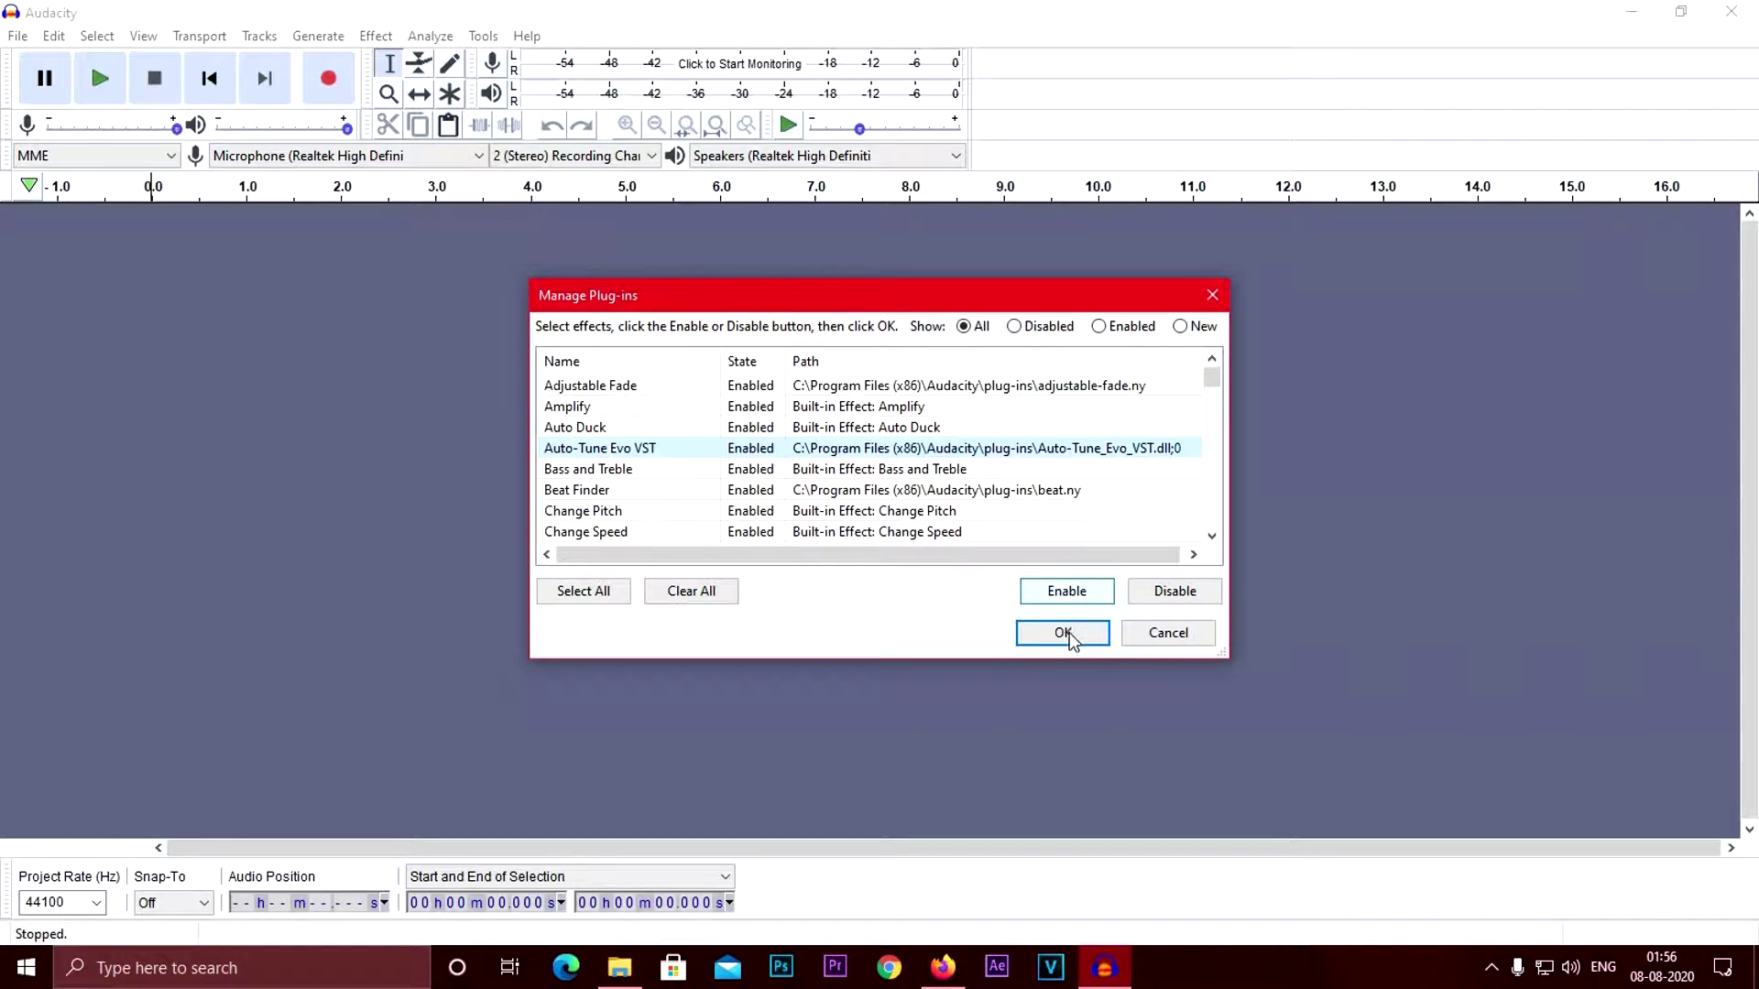
click(1218, 300)
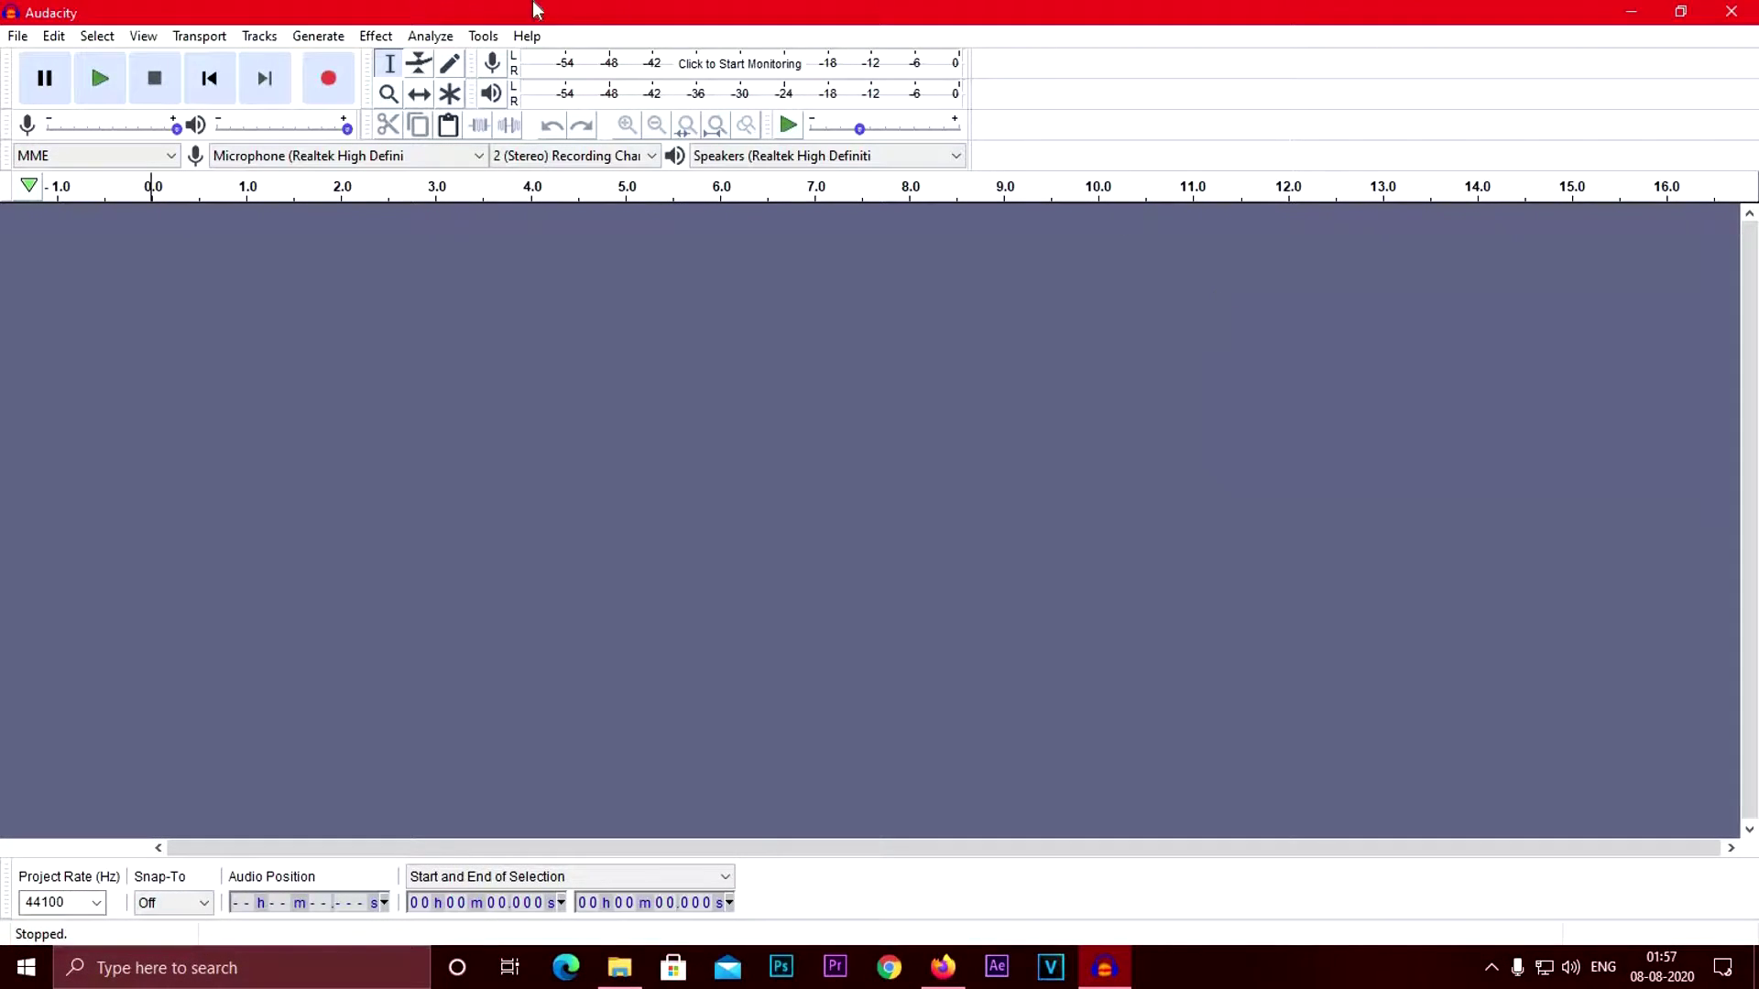
Open the audio file "sample voice" from the TechnocrysyPUBG 0.13.0 folder and play it from the start
click(18, 37)
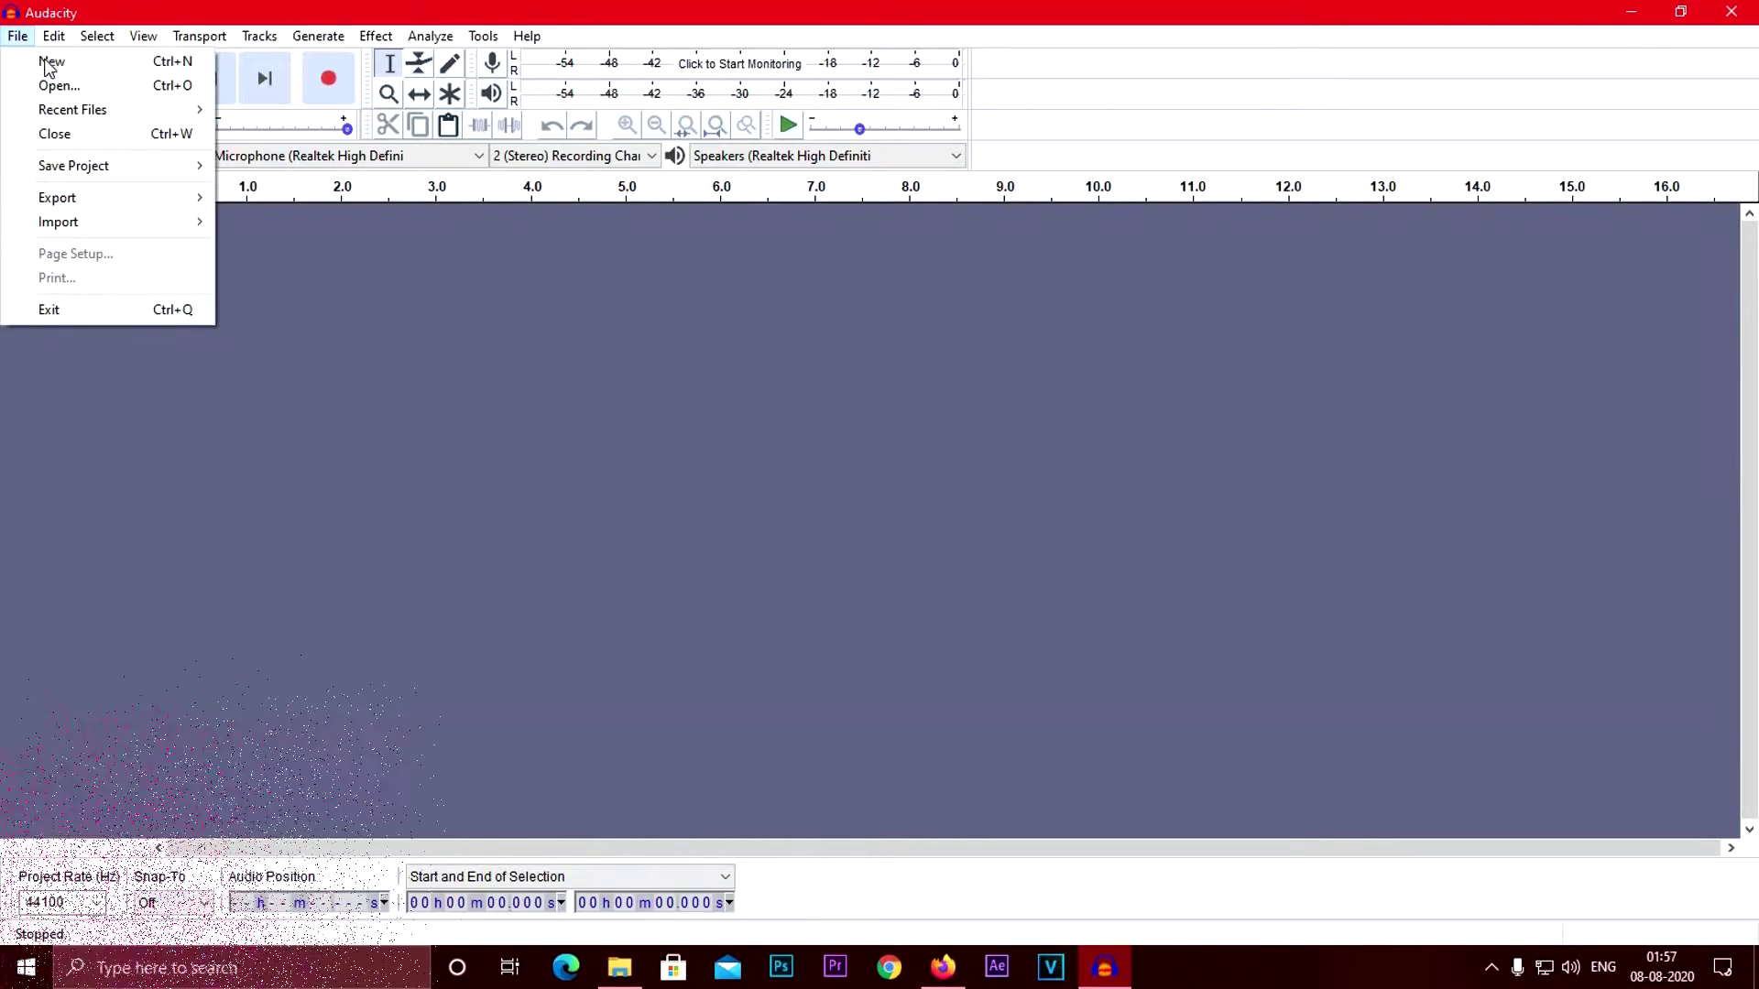
click(50, 88)
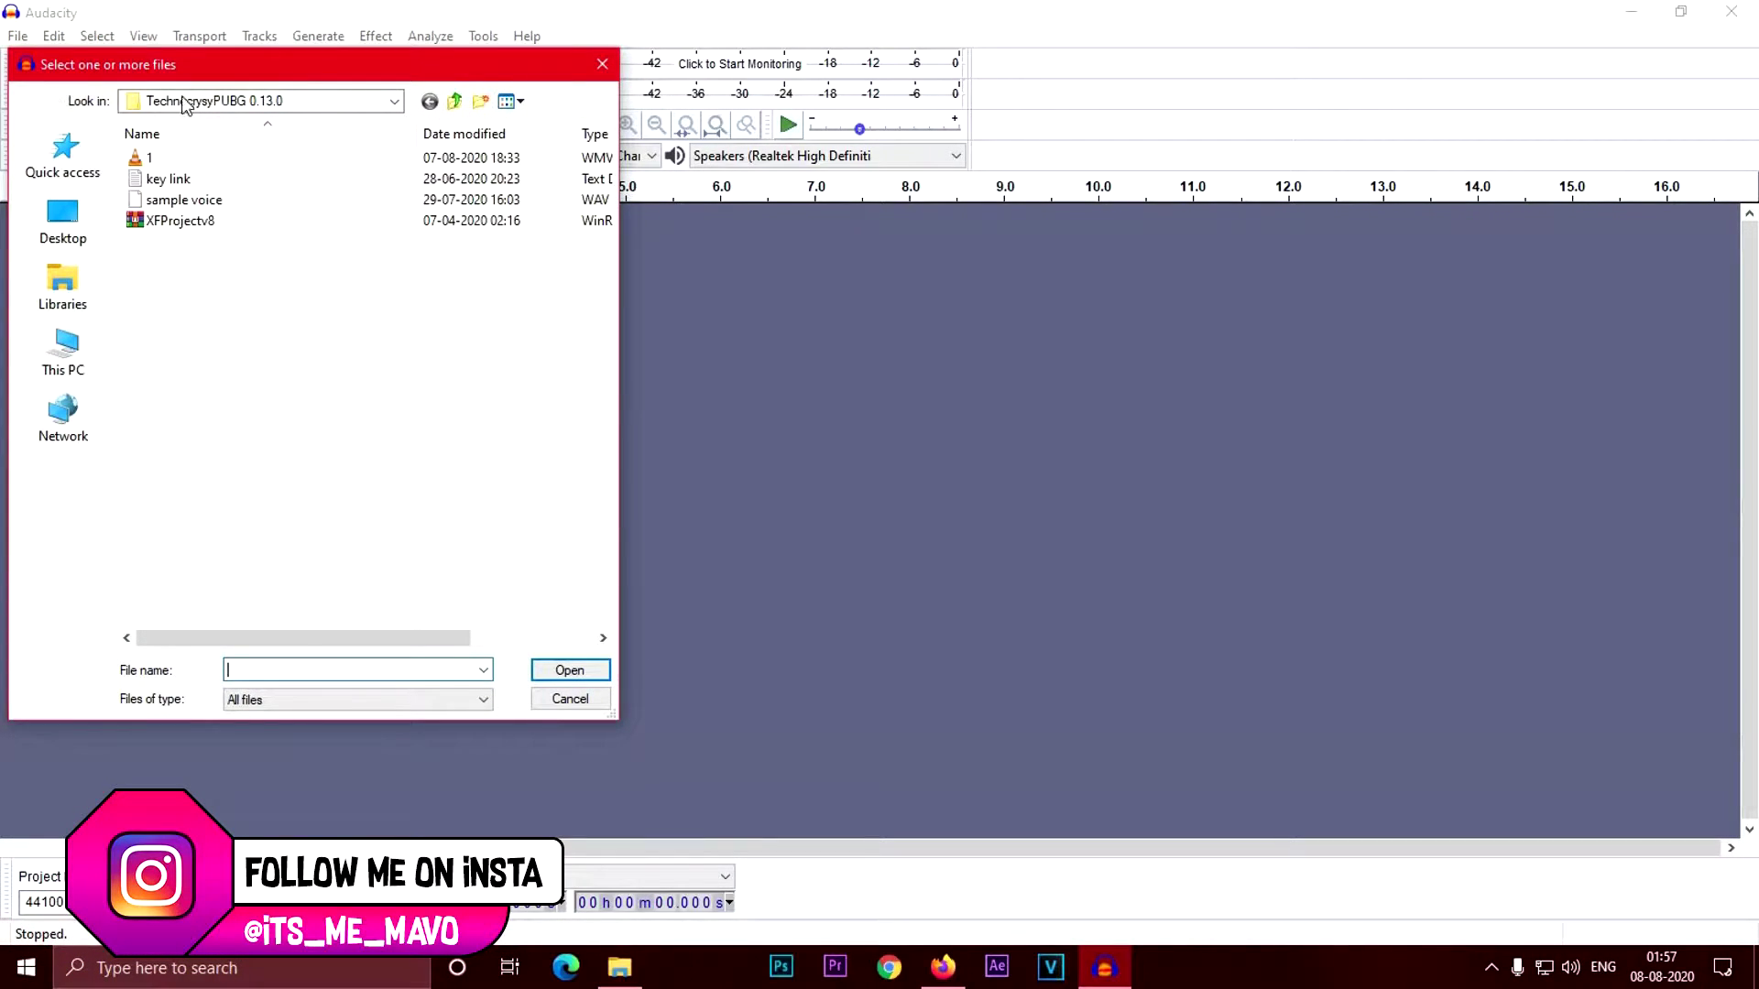
click(220, 201)
click(569, 670)
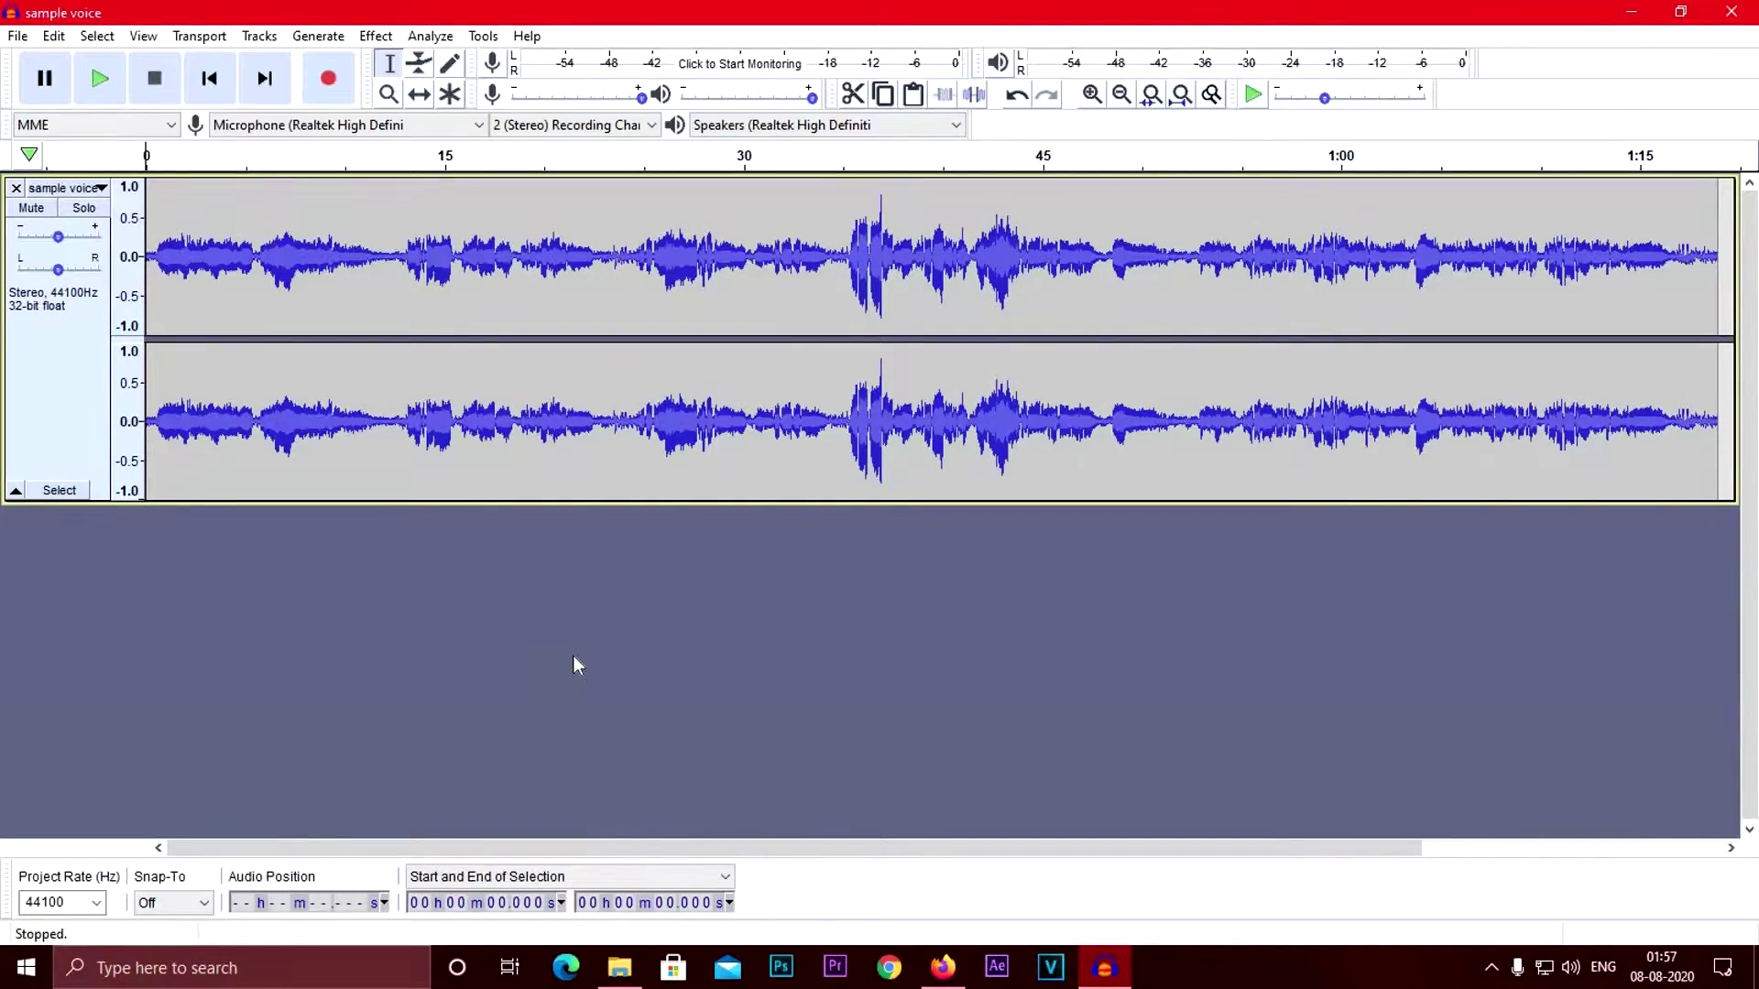
key(space)
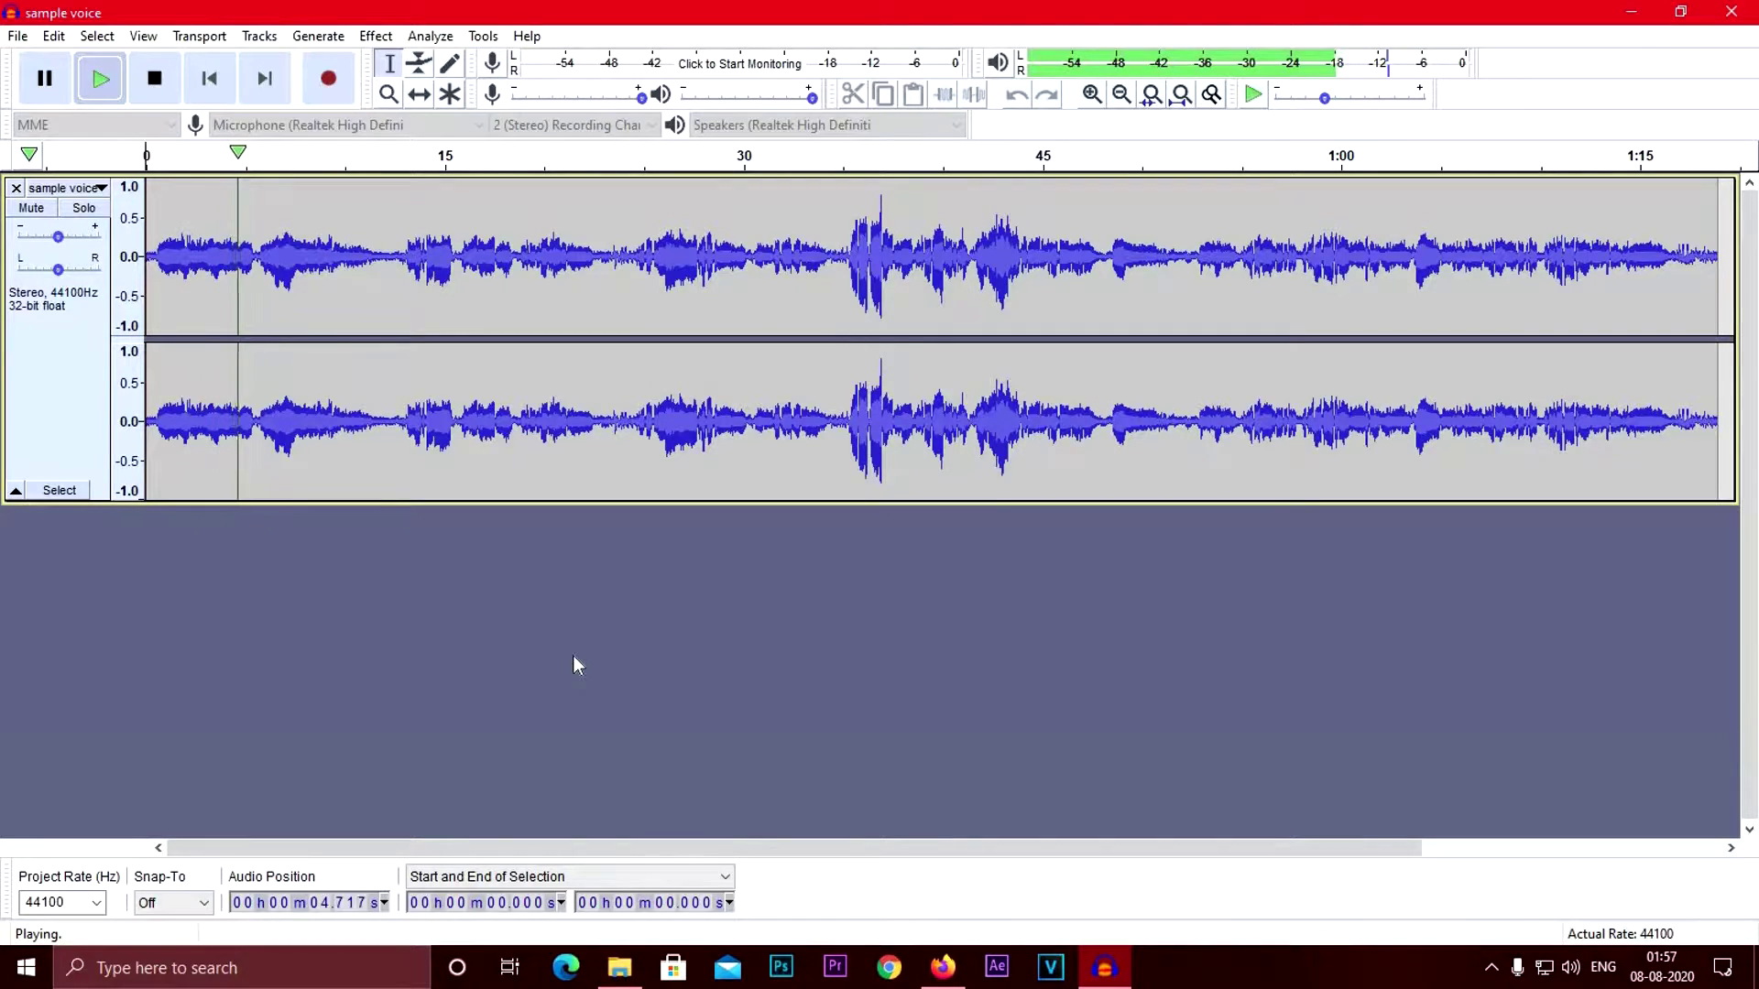
key(space)
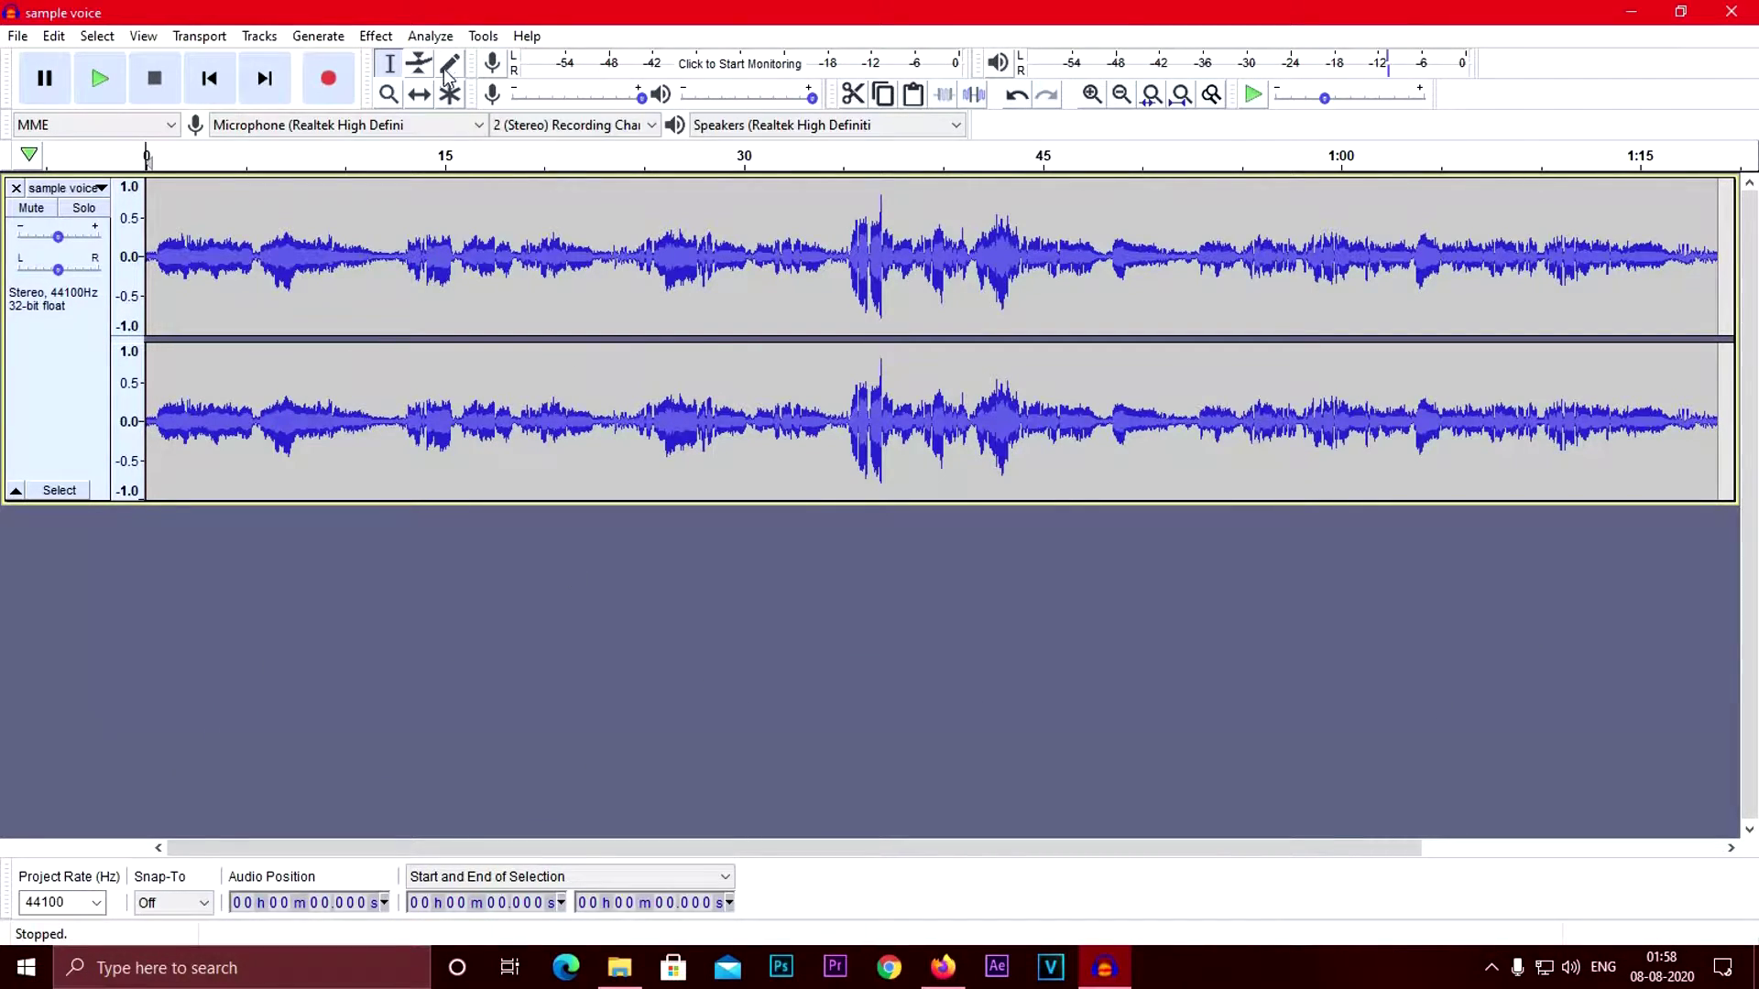
Select the noise-only gap between the vocals, from about 22.6 s to 24.6 s, and play it back
click(388, 93)
click(601, 321)
click(601, 322)
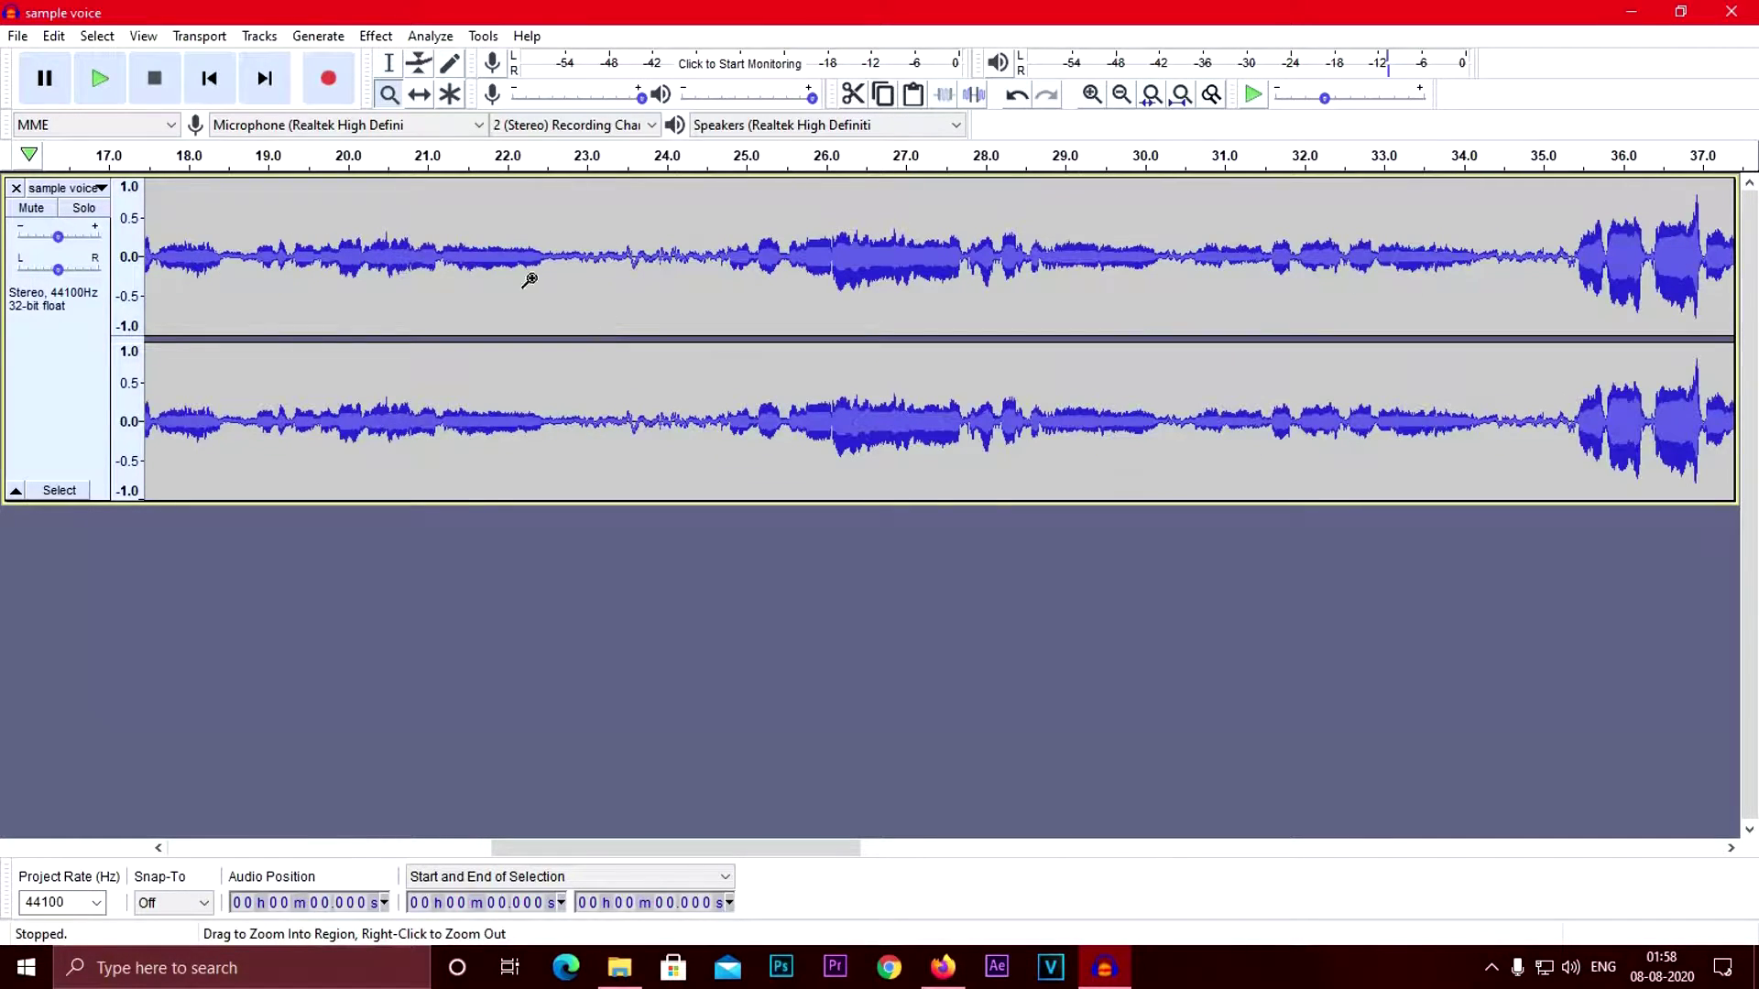
click(389, 63)
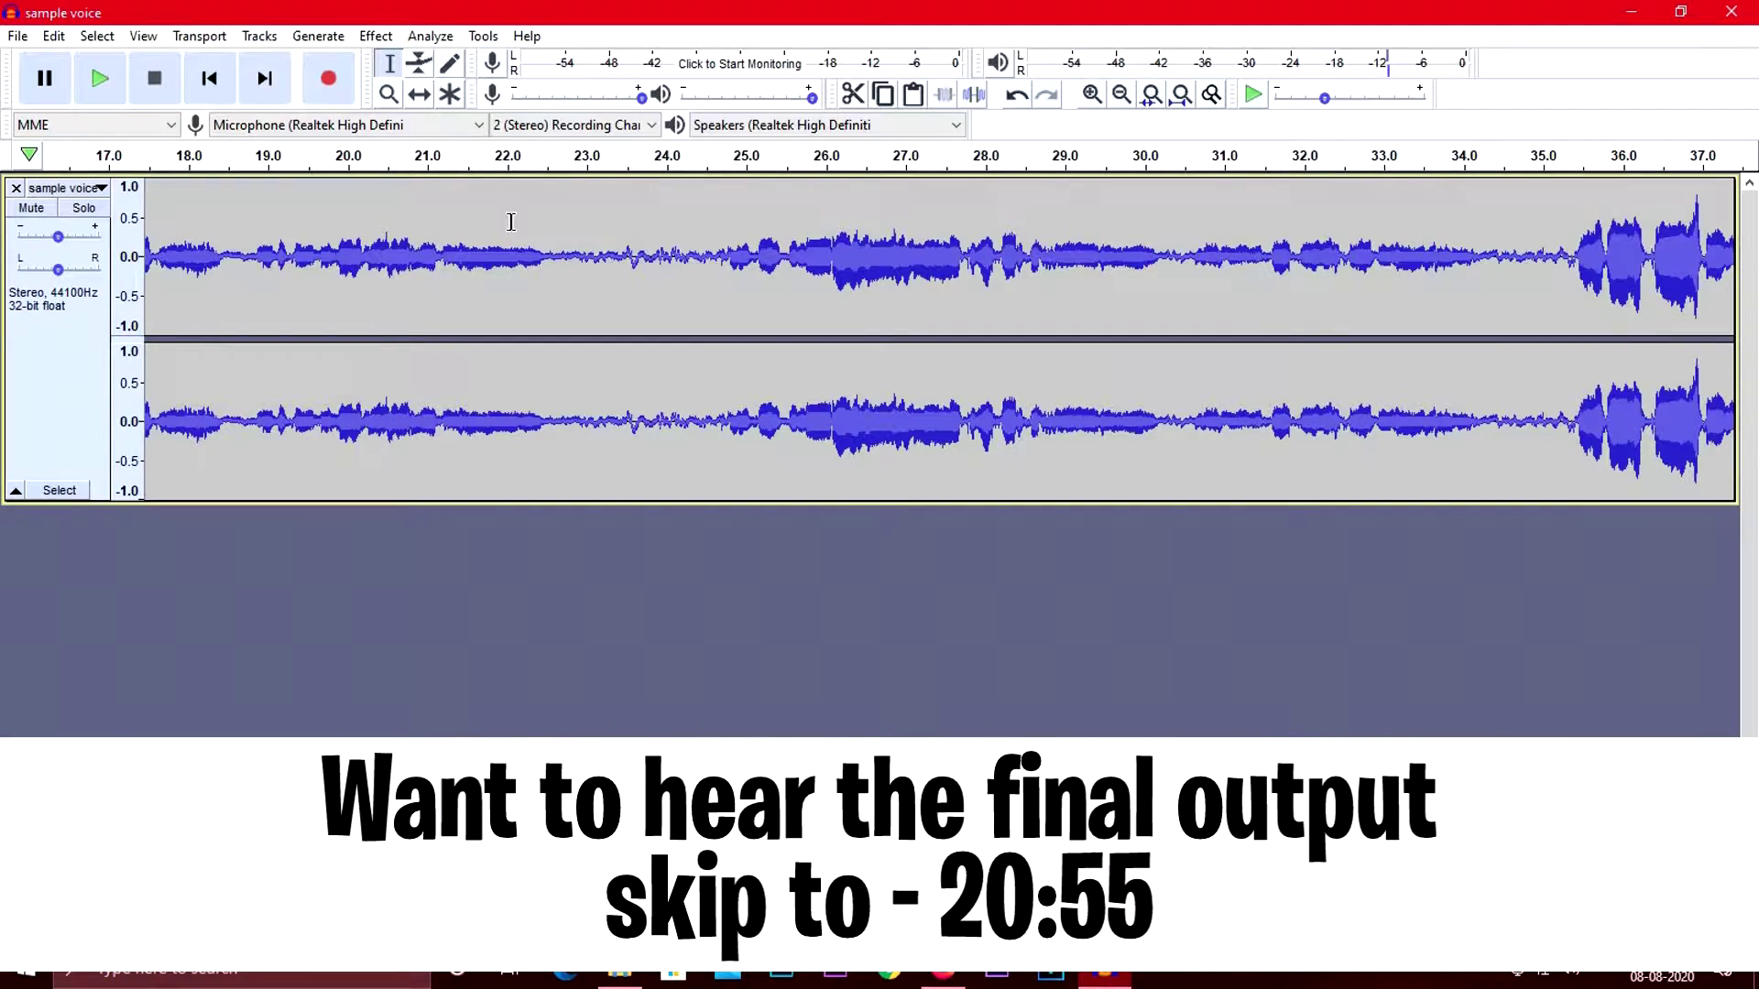
click(554, 258)
drag(561, 260, 715, 268)
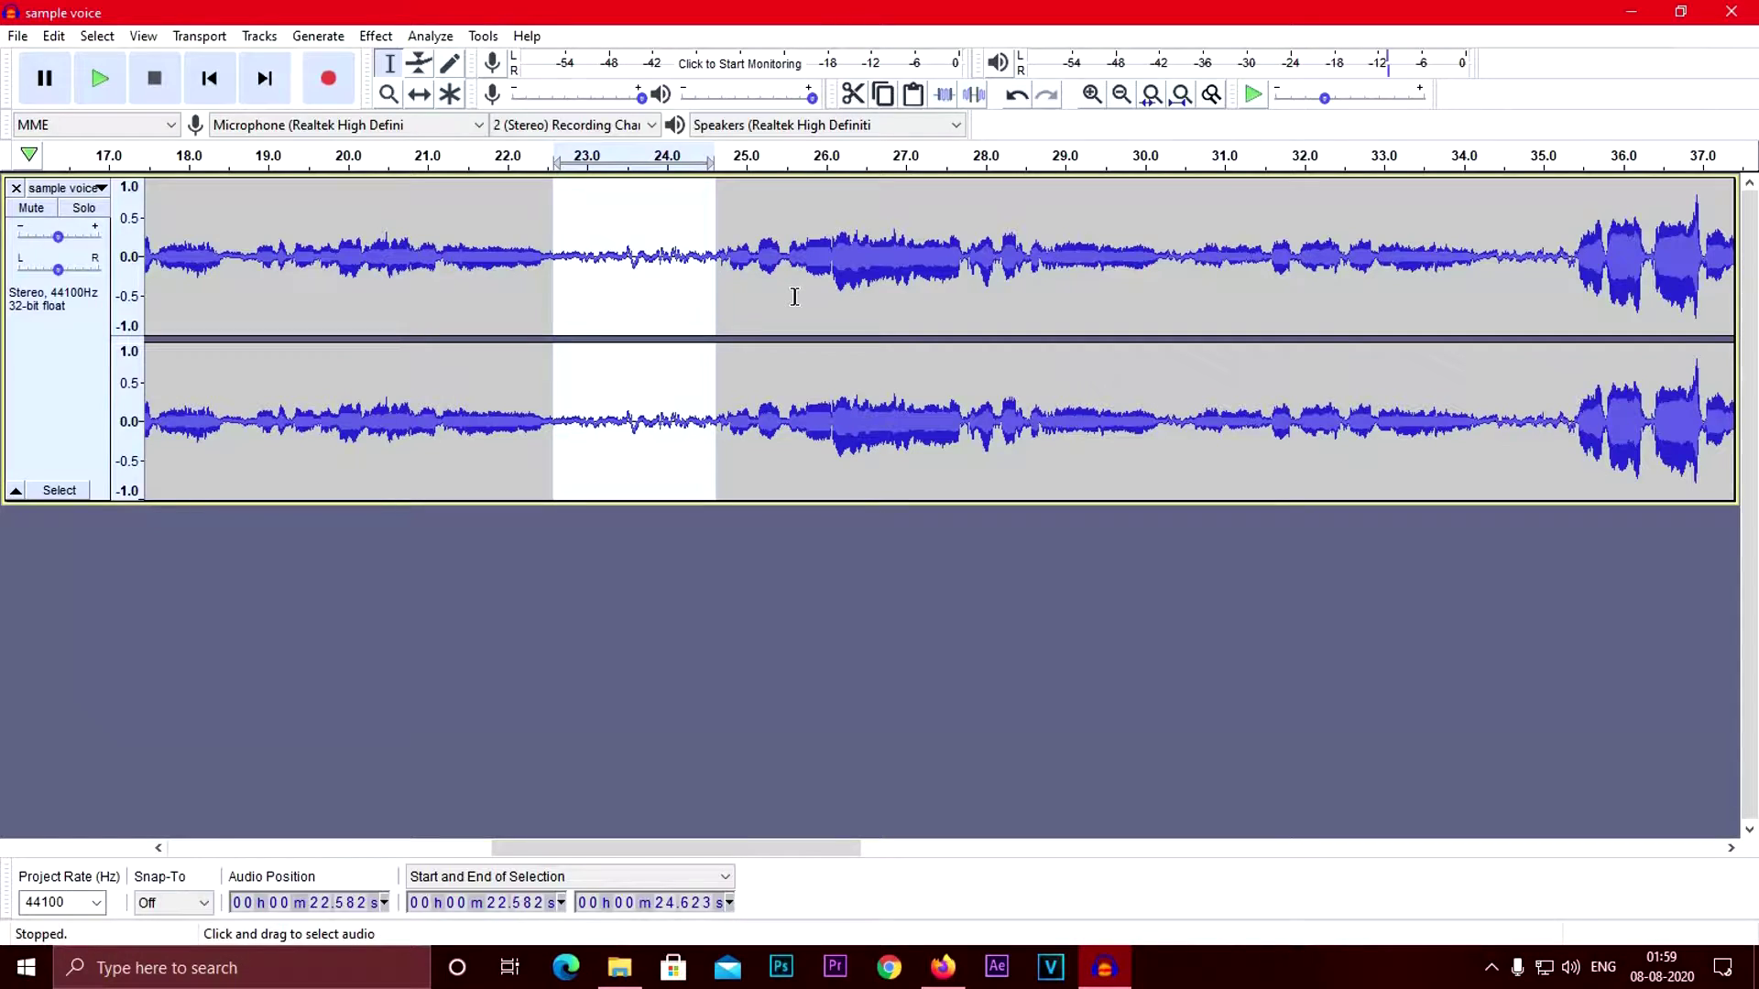
key(space)
Capture a Noise Reduction noise profile from the selected gap
click(378, 36)
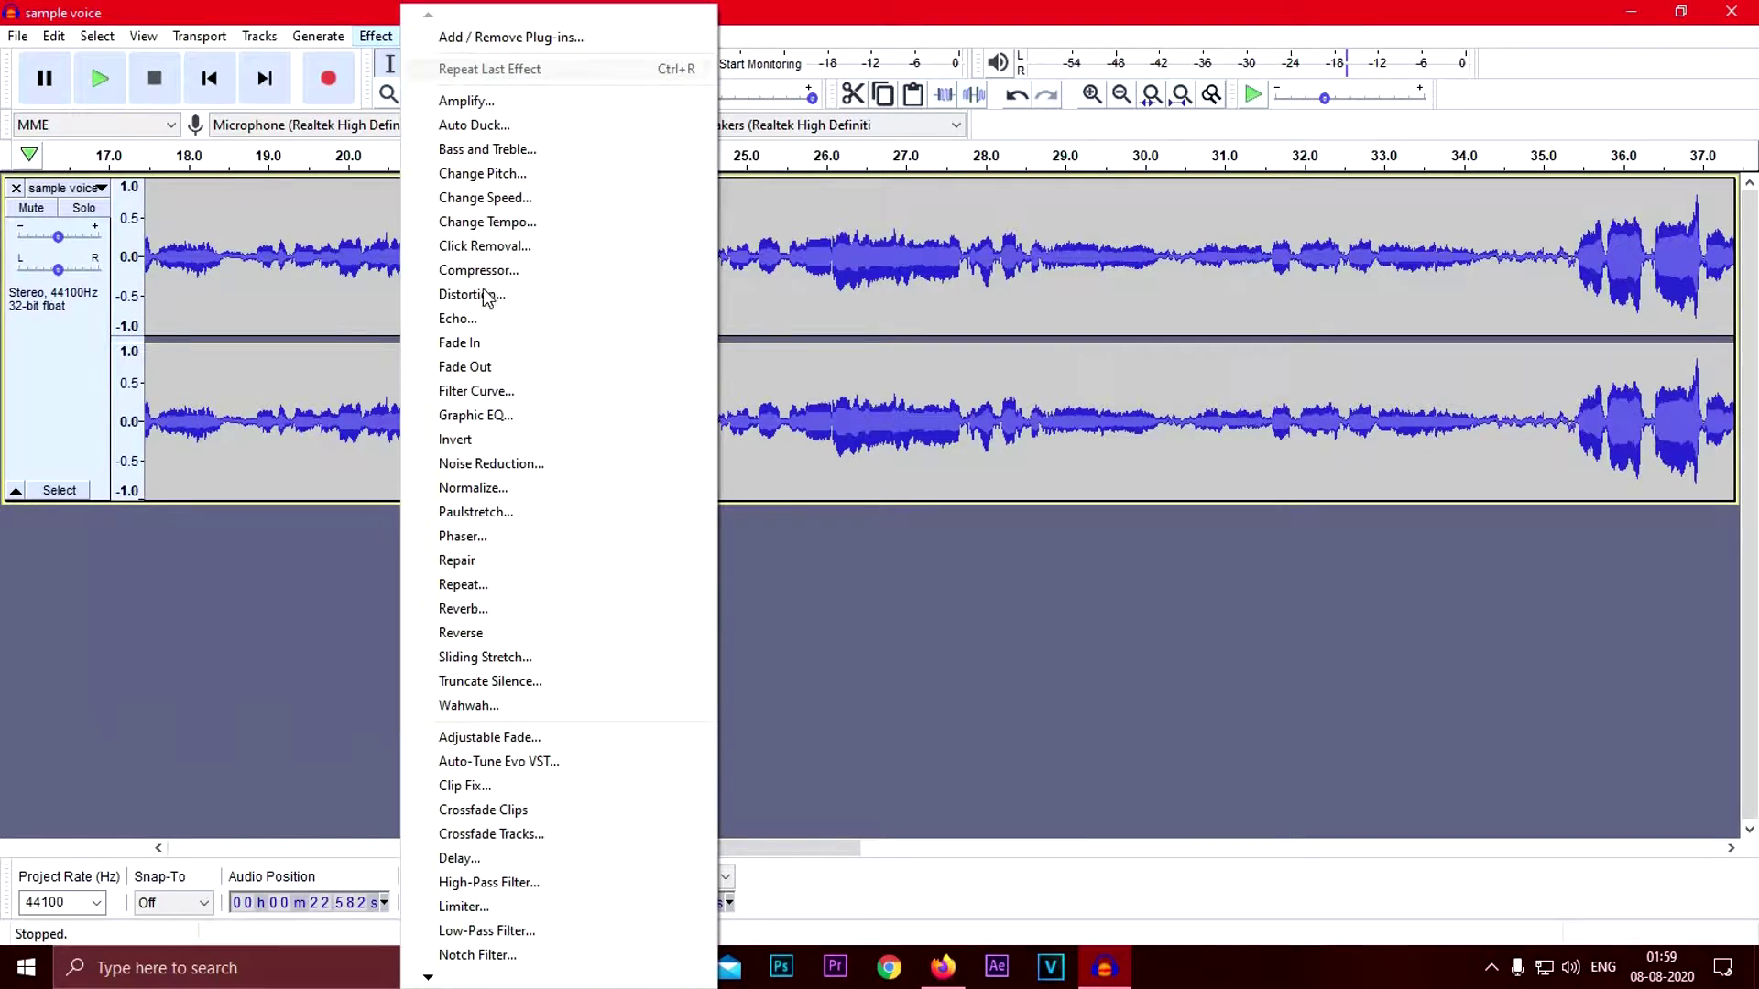
click(497, 464)
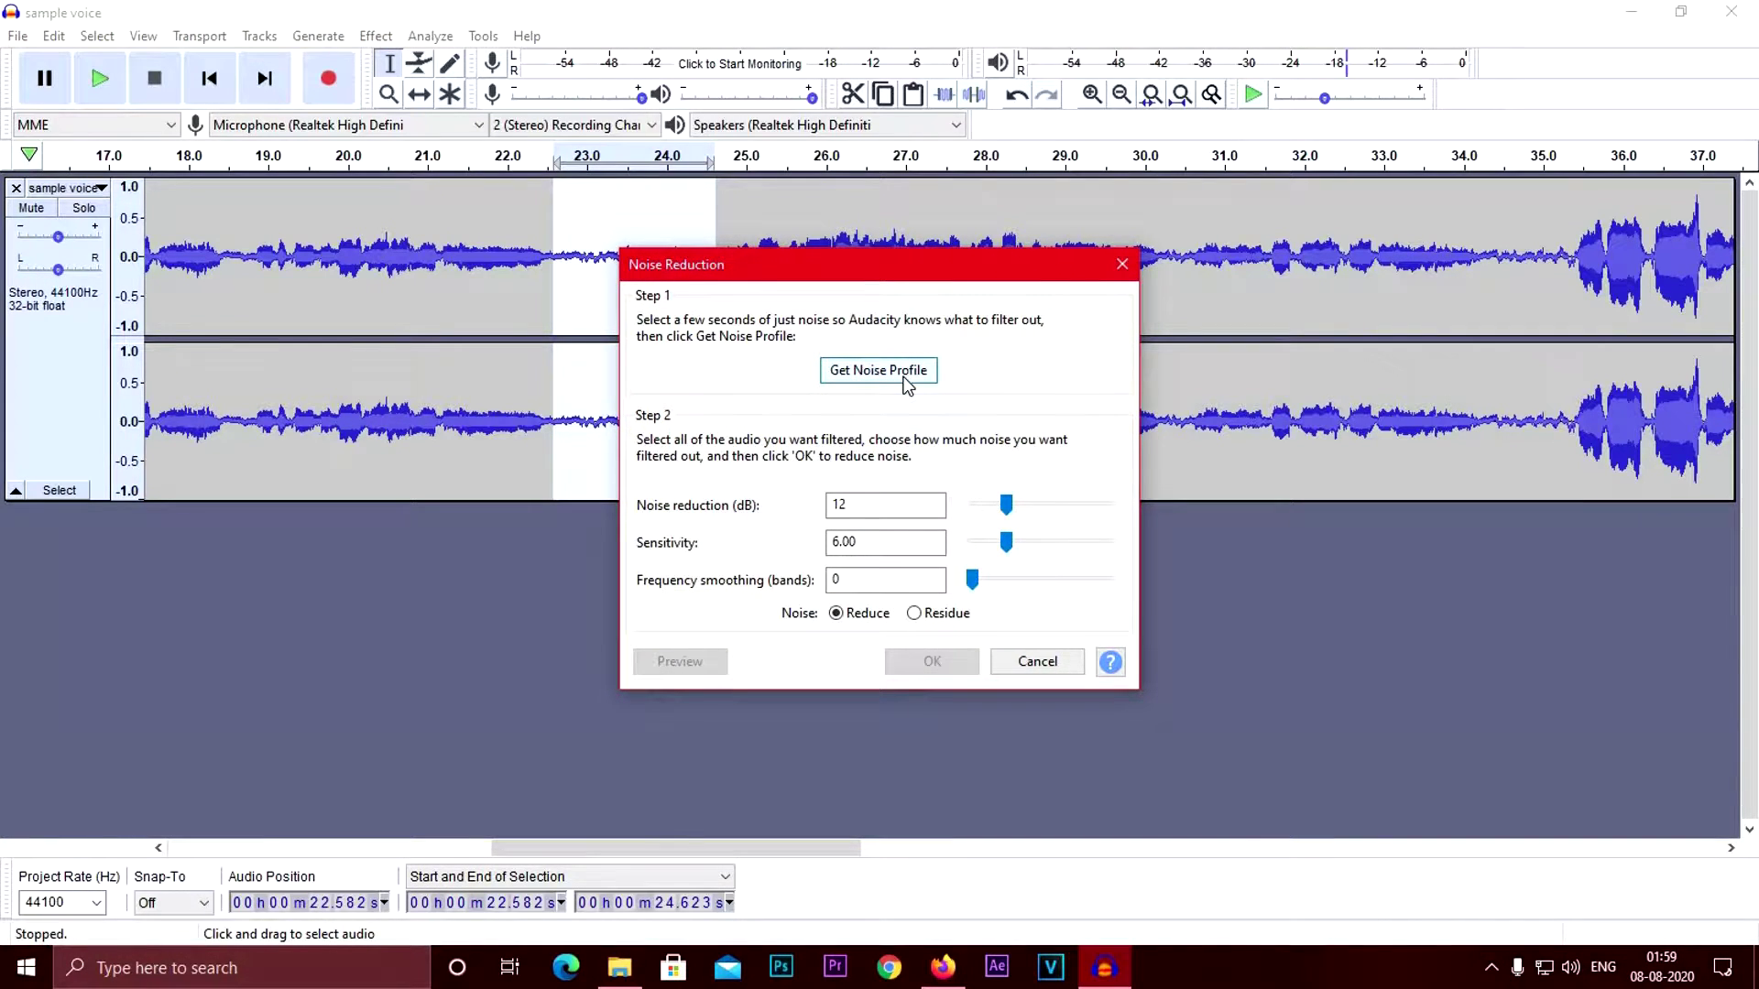
click(878, 370)
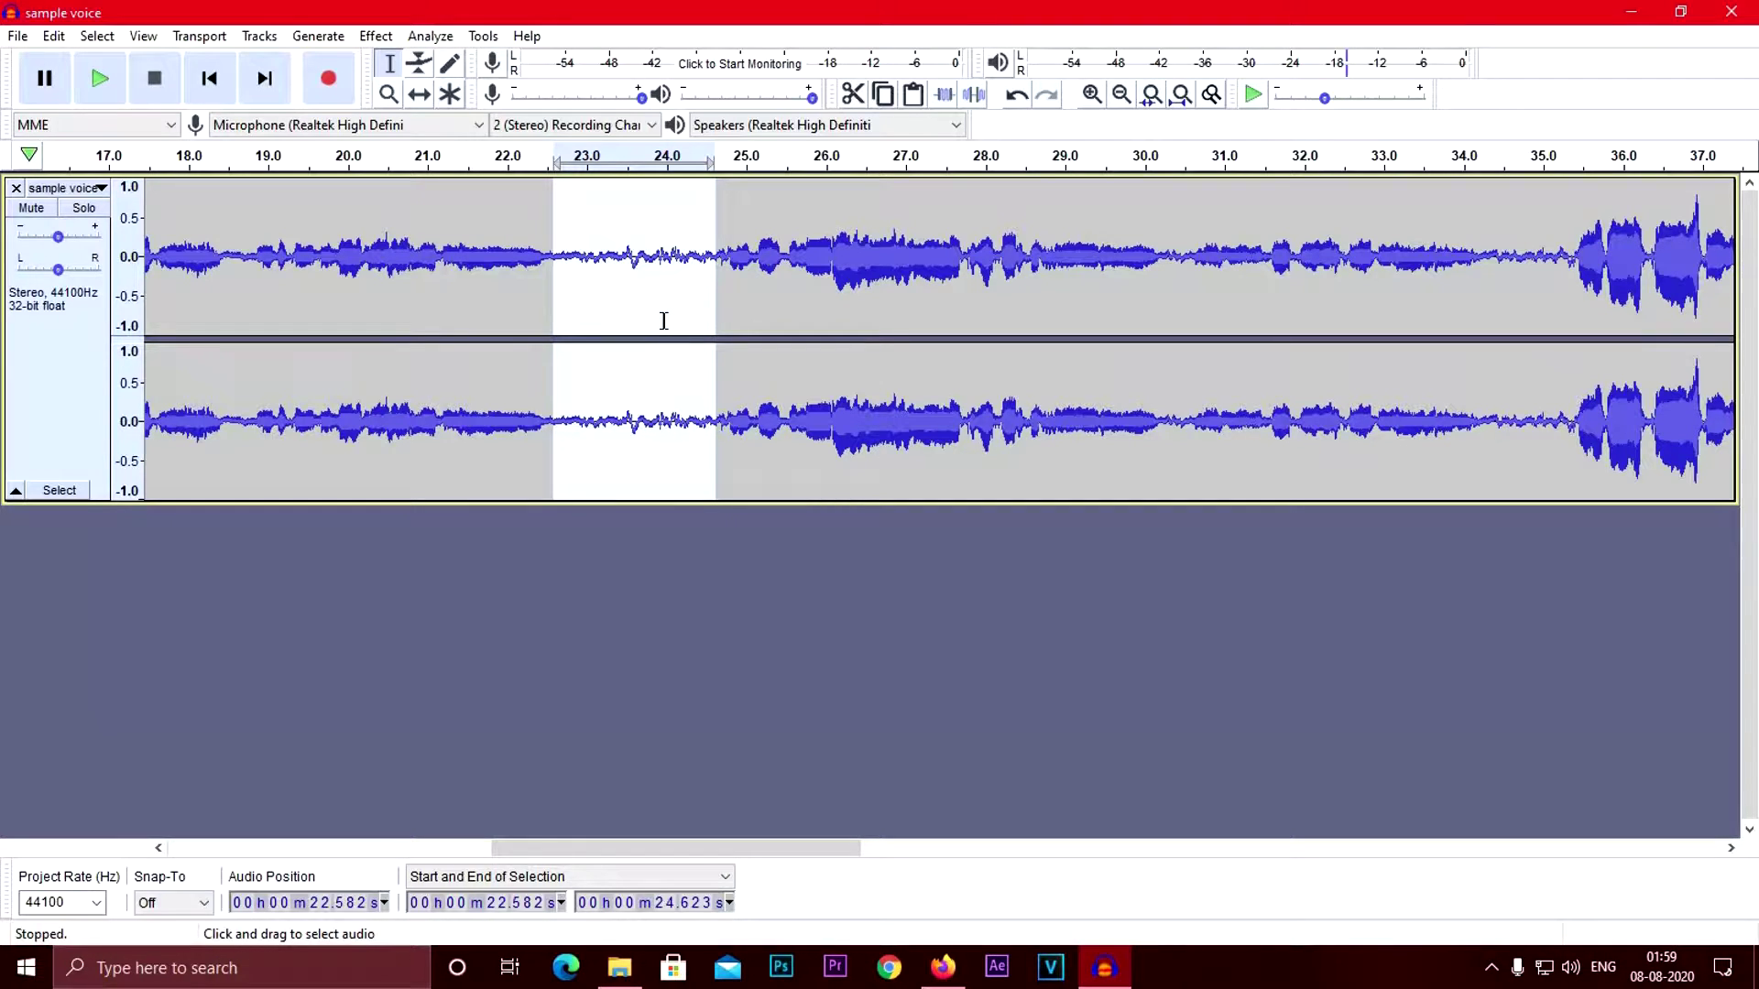
Apply Noise Reduction to the entire track with 12 dB reduction, sensitivity 6.00 and frequency smoothing 0
key(ctrl+a)
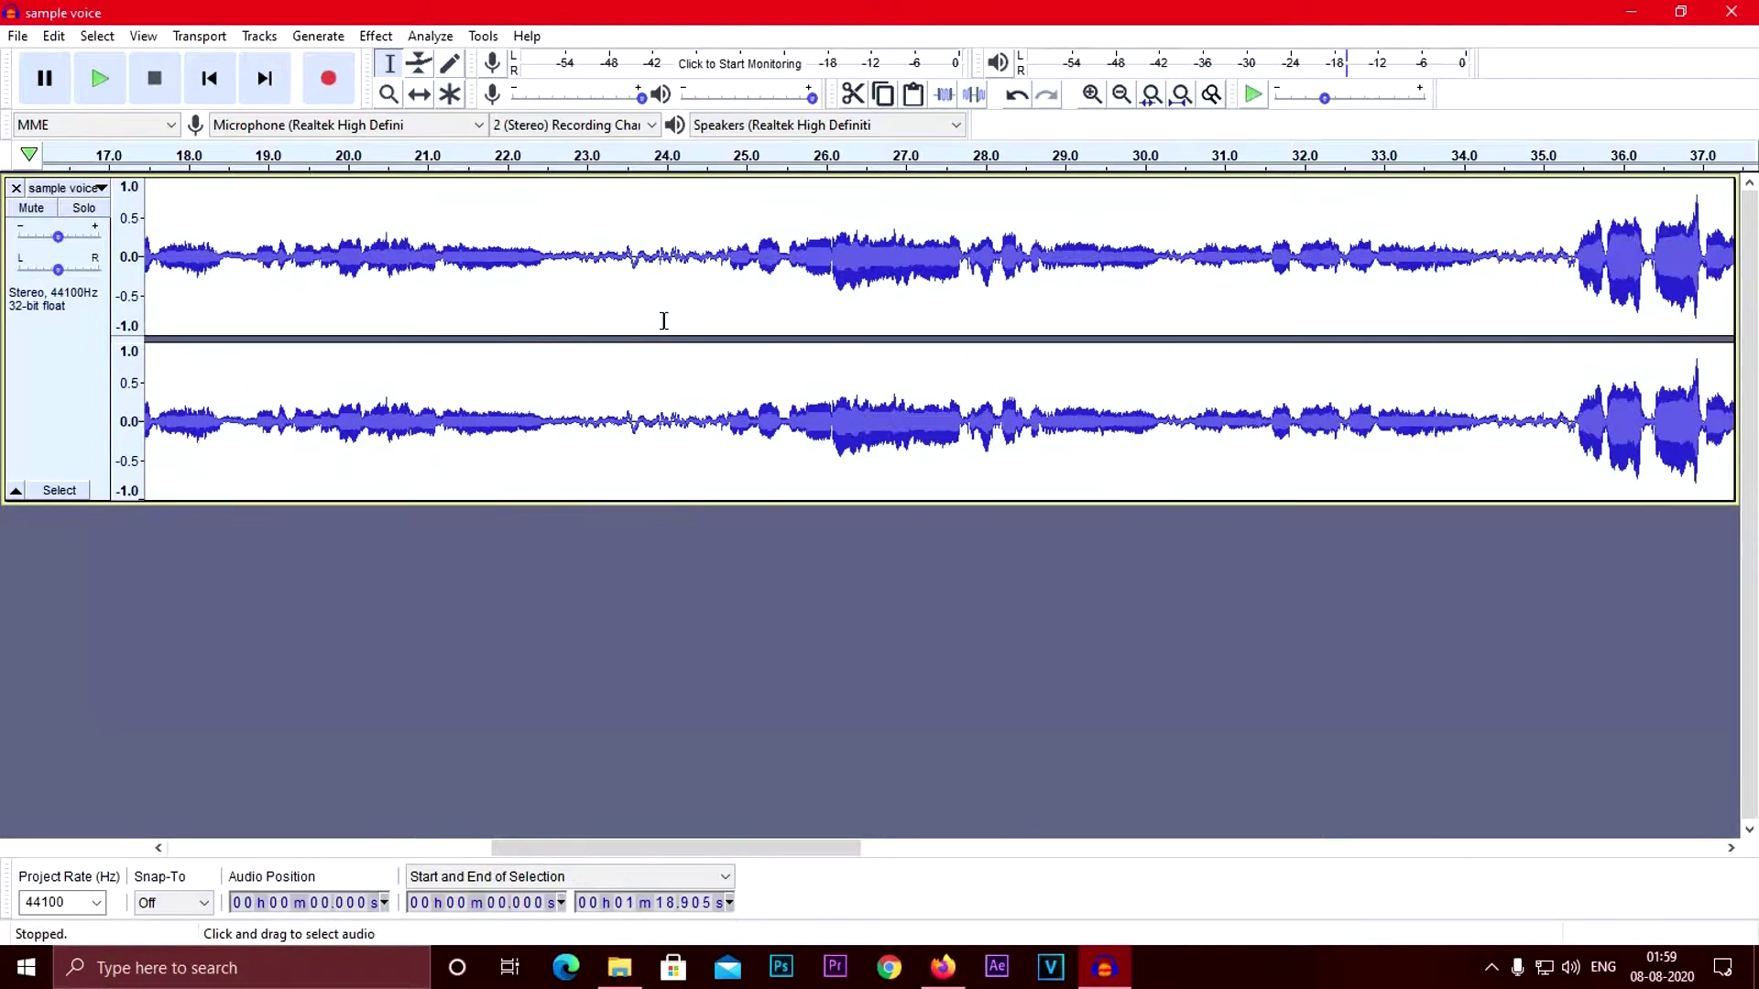
click(375, 37)
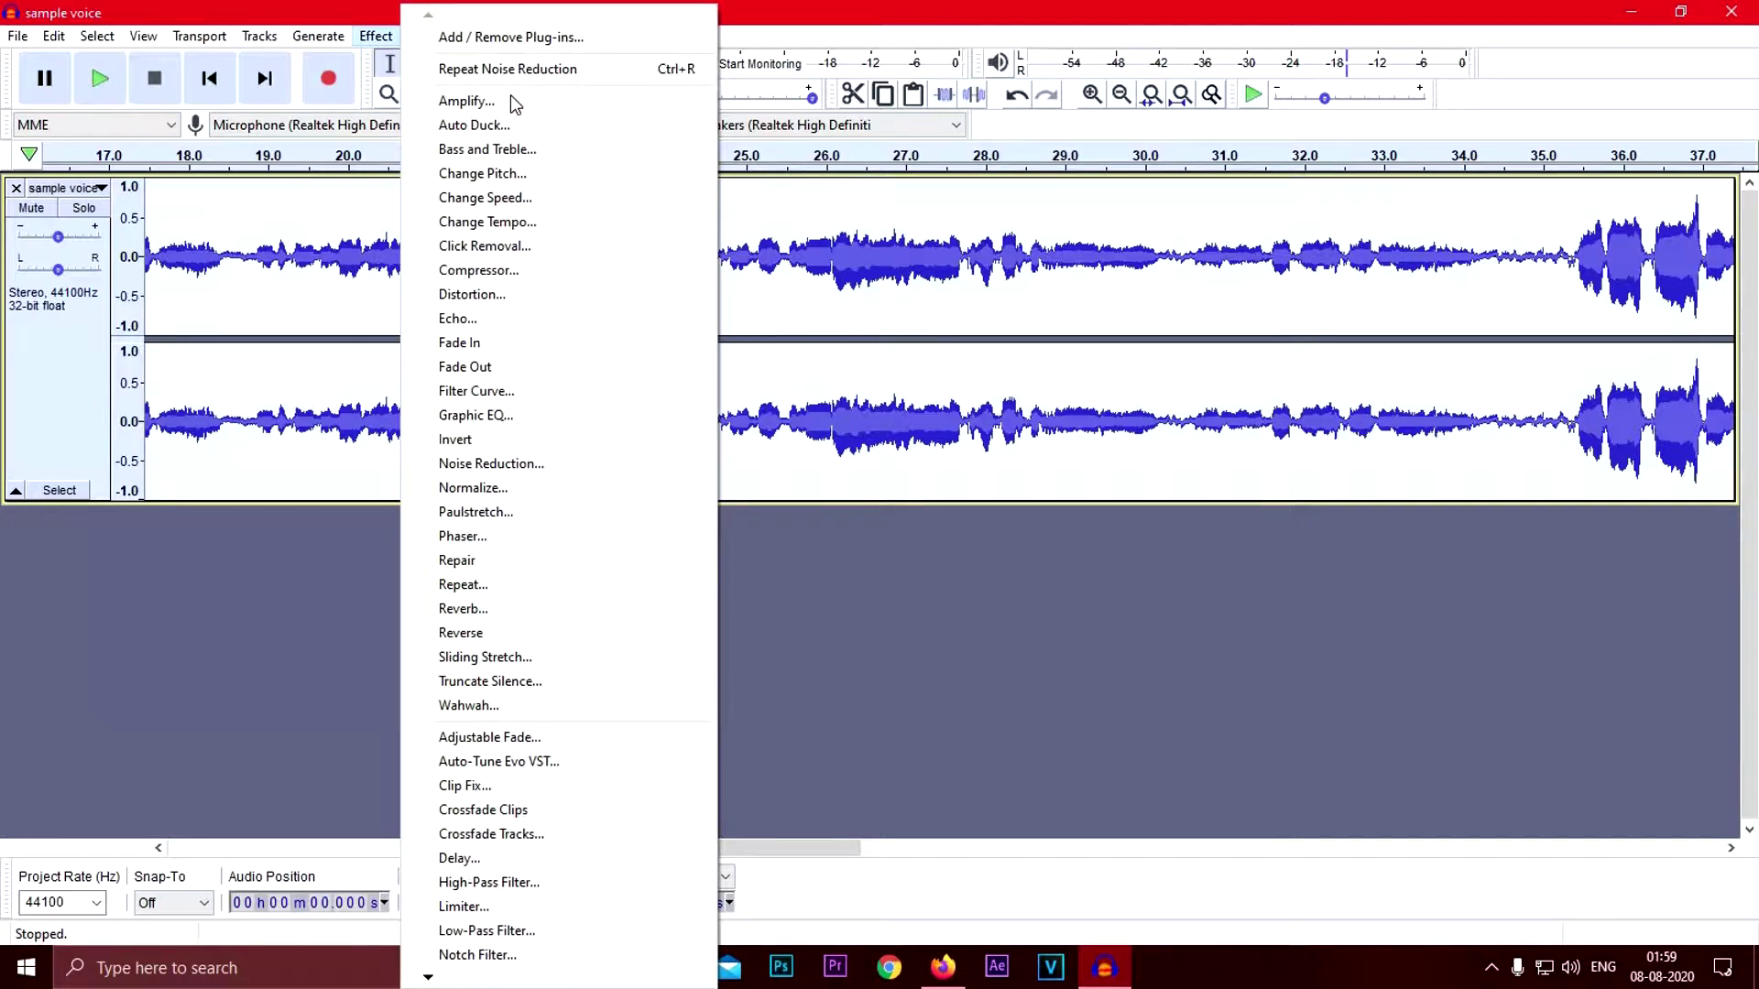
click(484, 463)
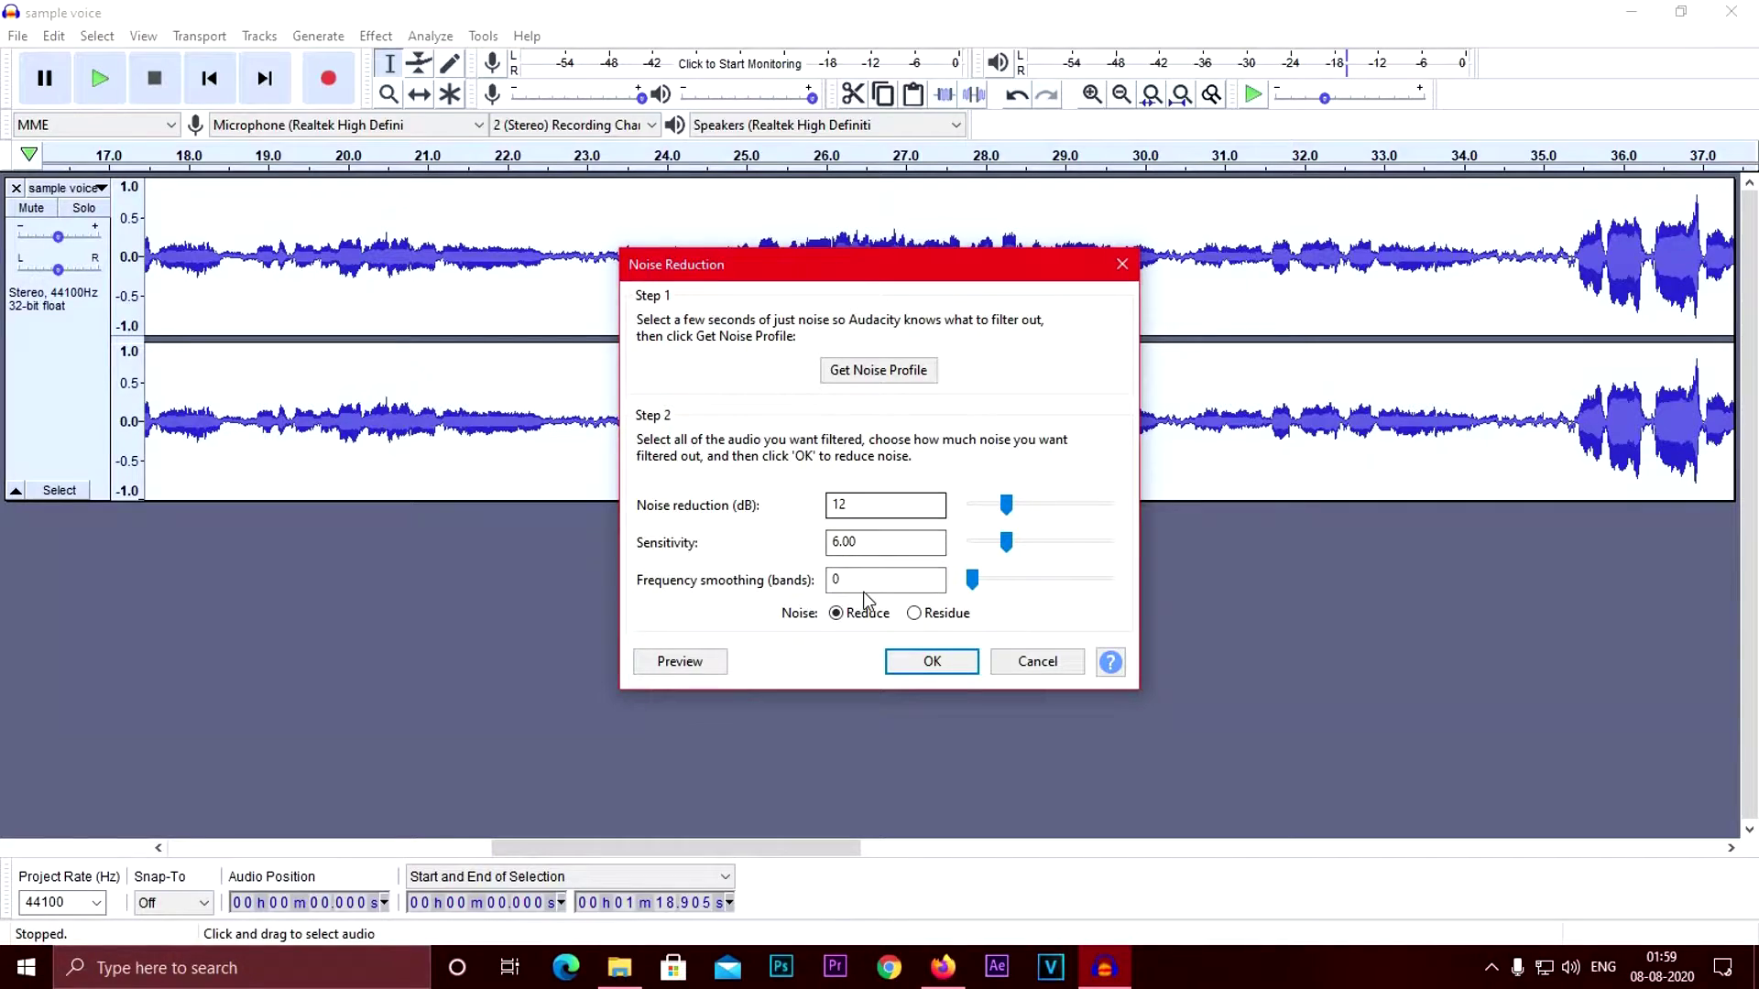
click(859, 584)
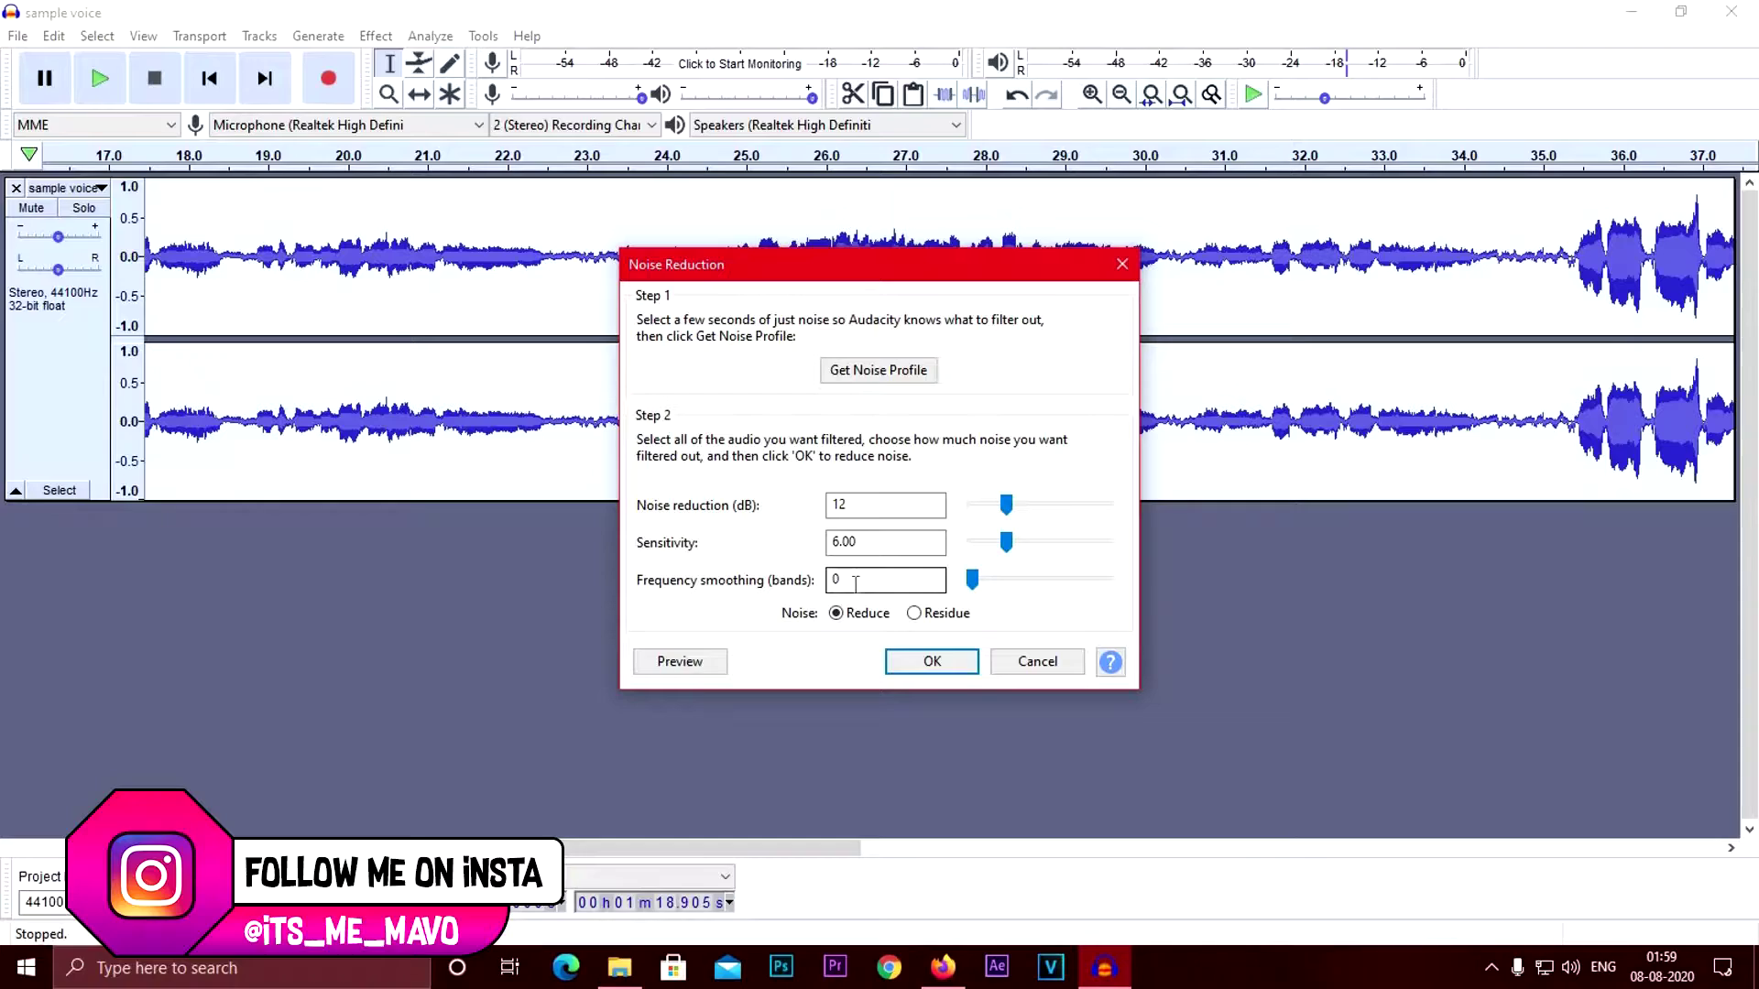
click(929, 658)
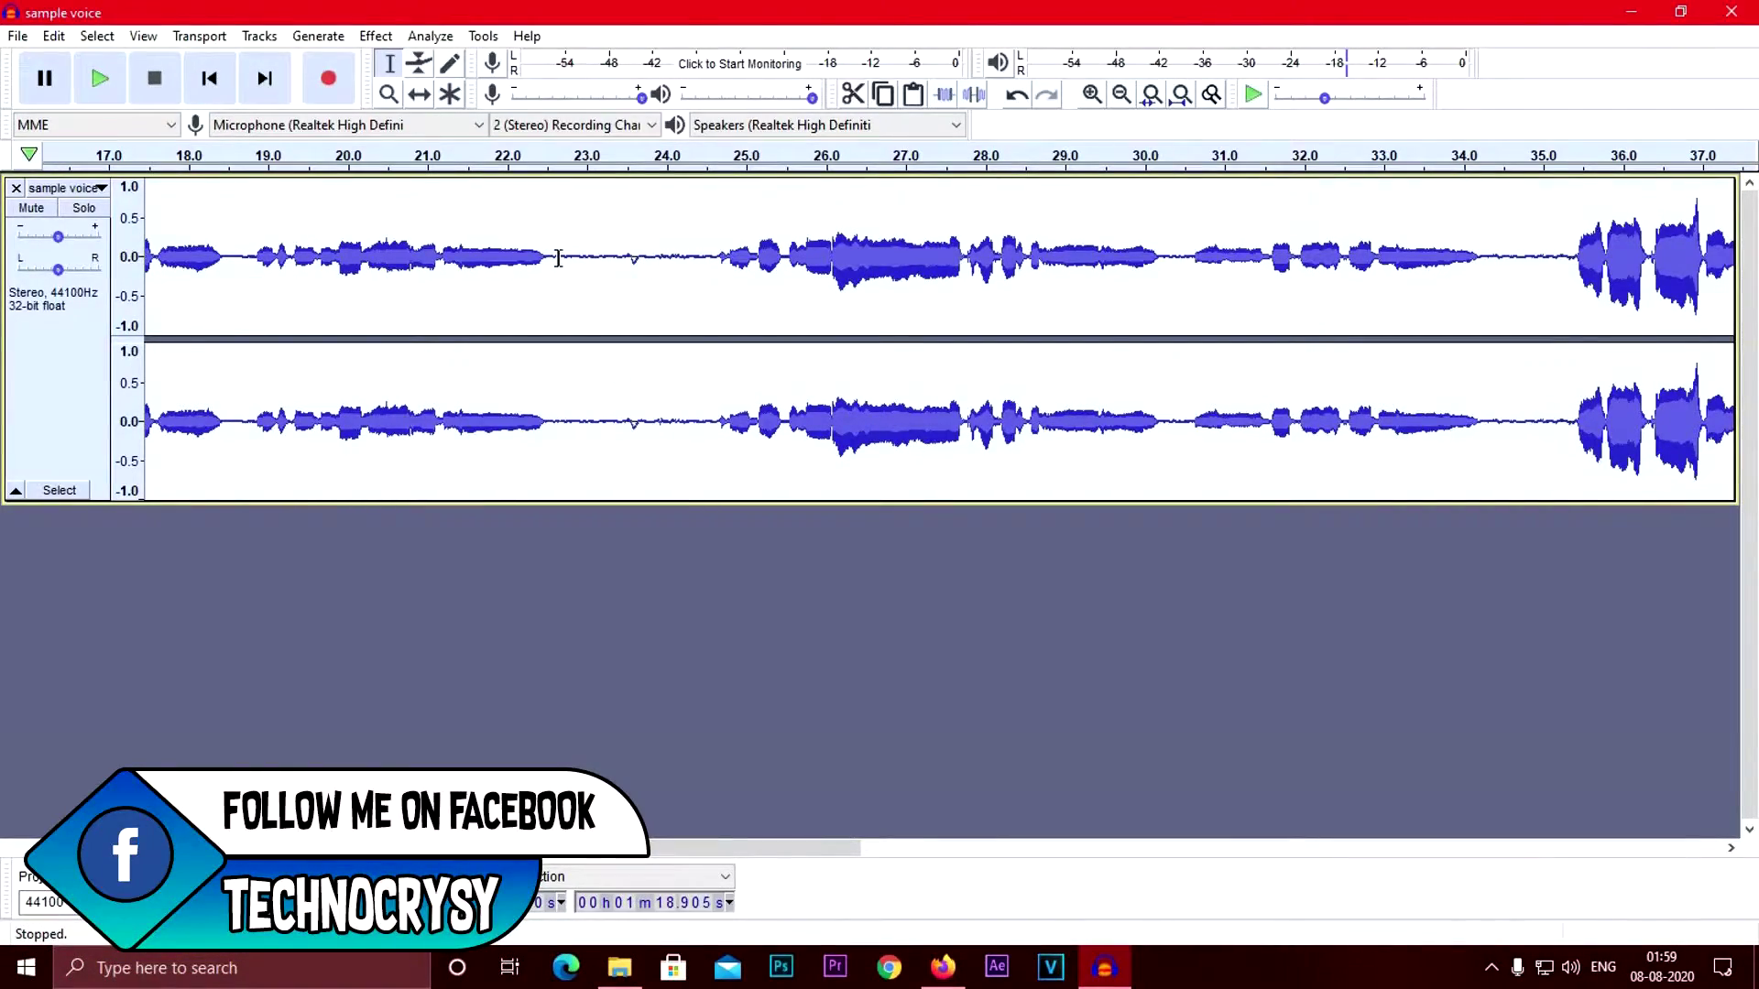
Select the quiet gap from about 22.6 s to 24.5 s and listen for remaining noise
click(560, 260)
drag(561, 261, 706, 274)
key(space)
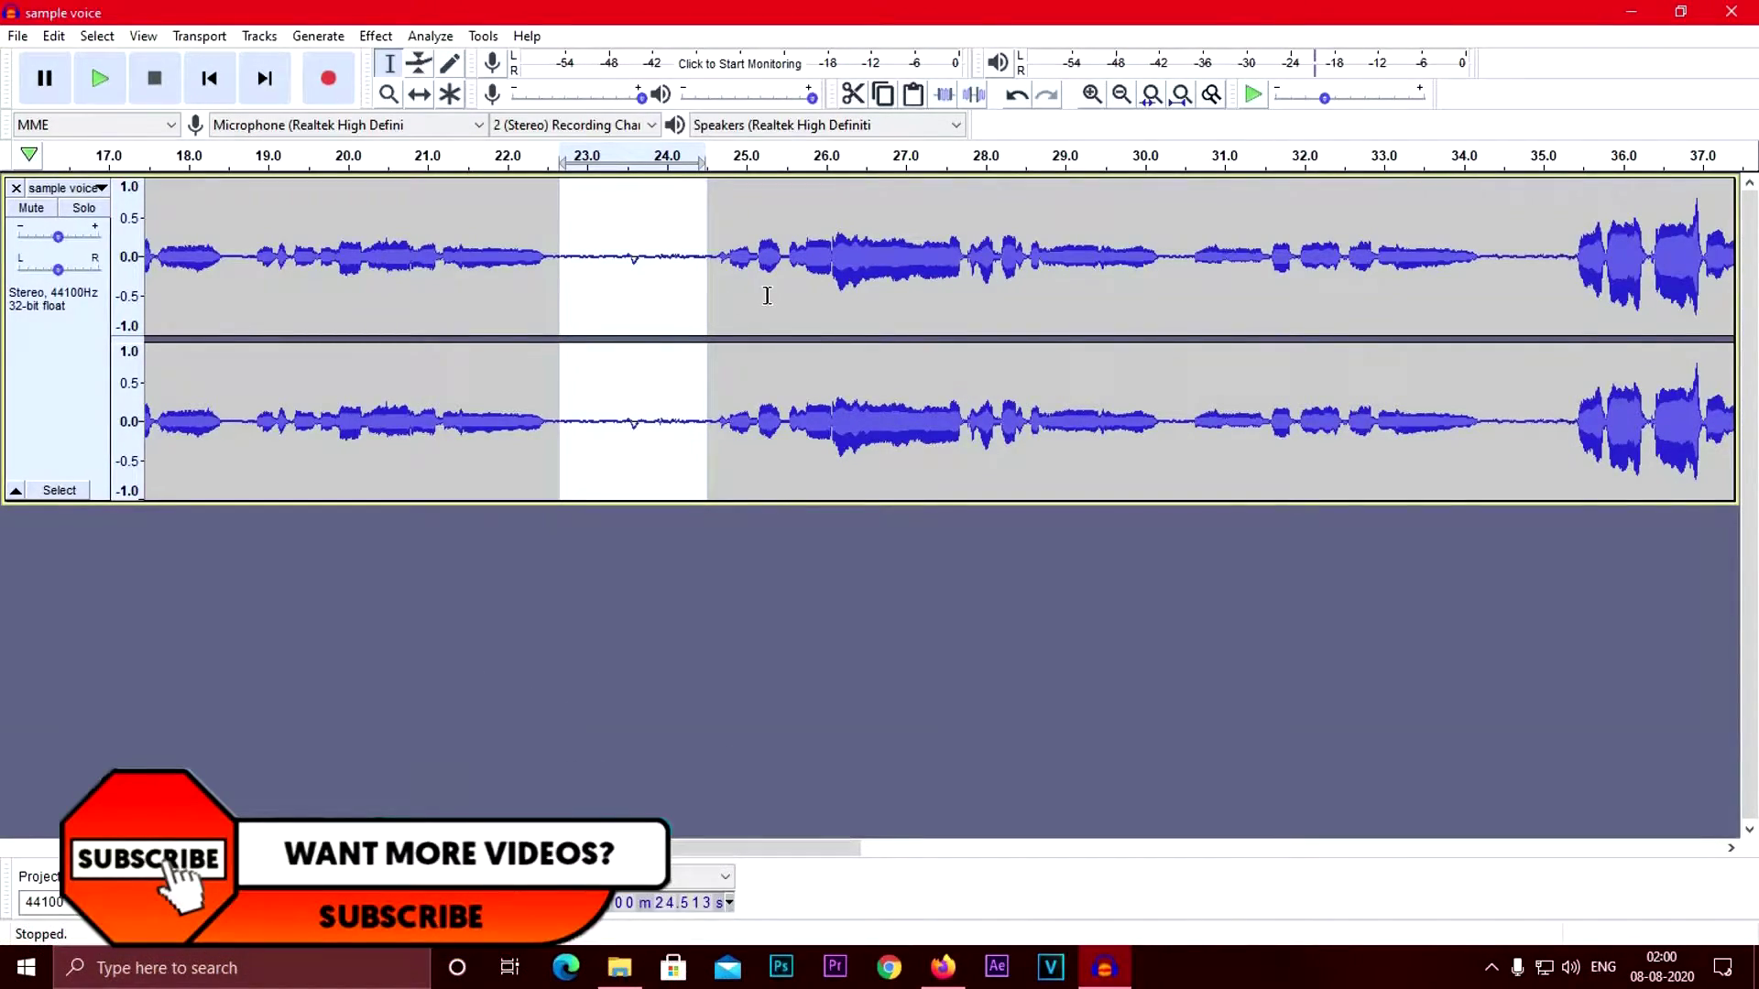
Apply Noise Reduction to the whole track a second time with the same 12 dB, 6.00 and 0 settings
click(532, 258)
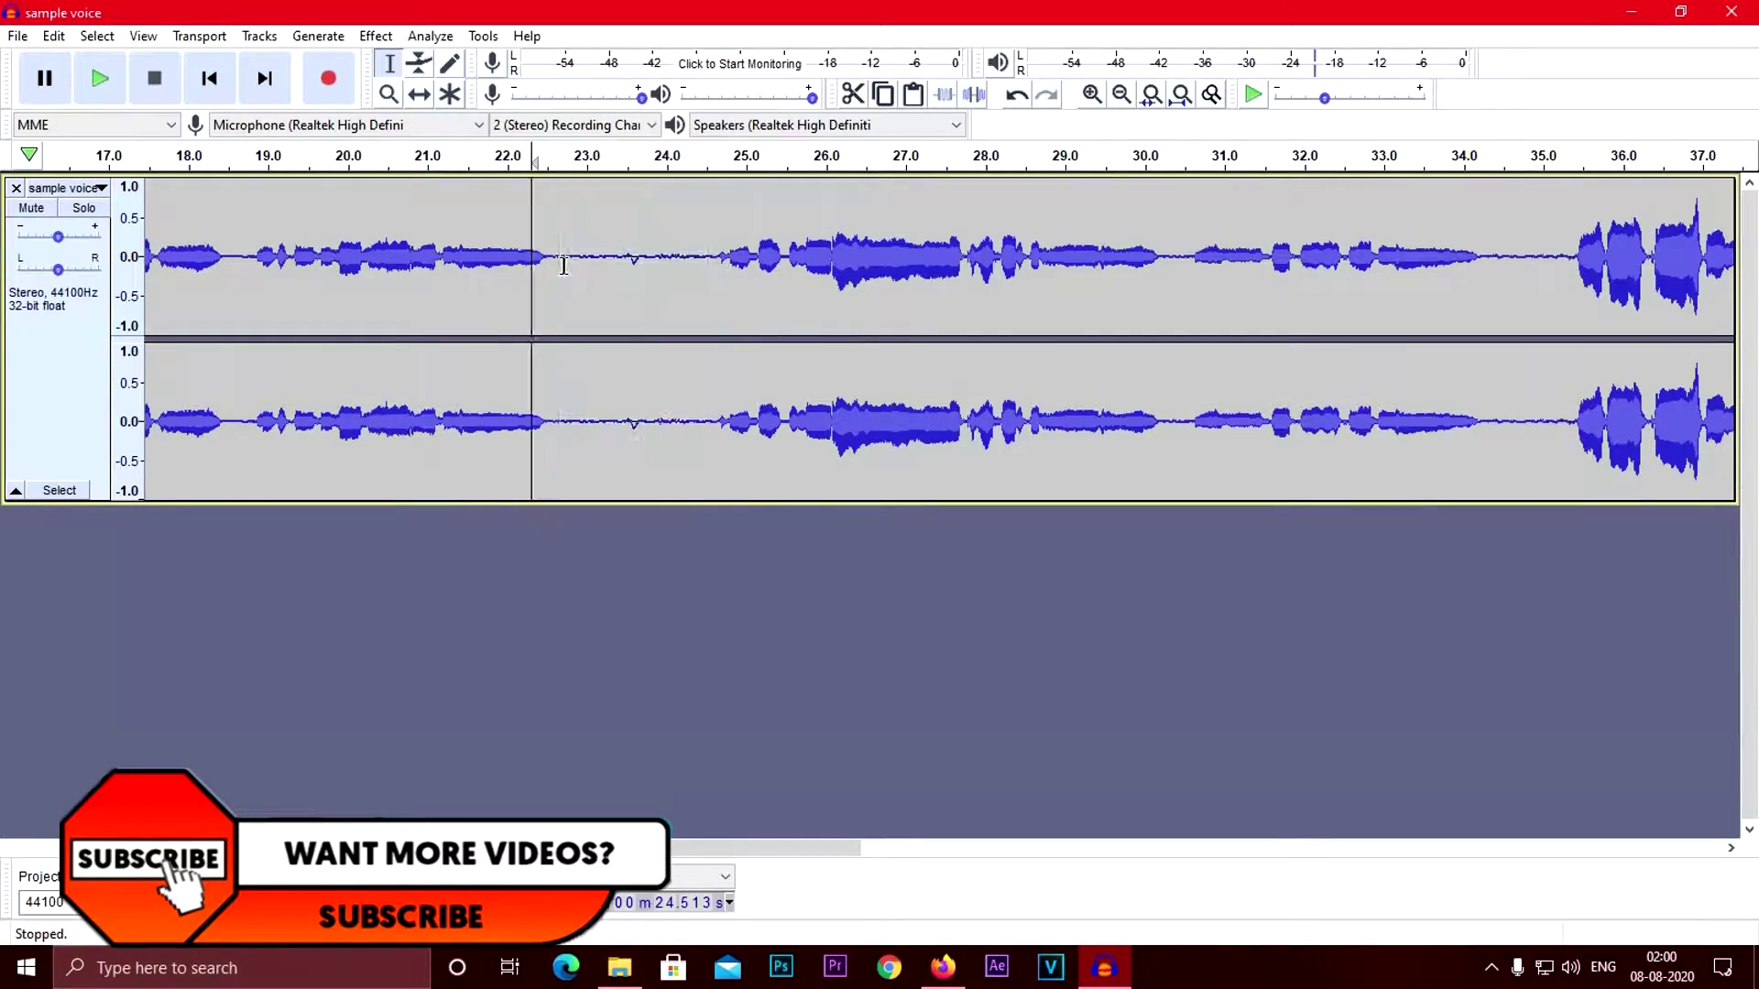
key(ctrl+a)
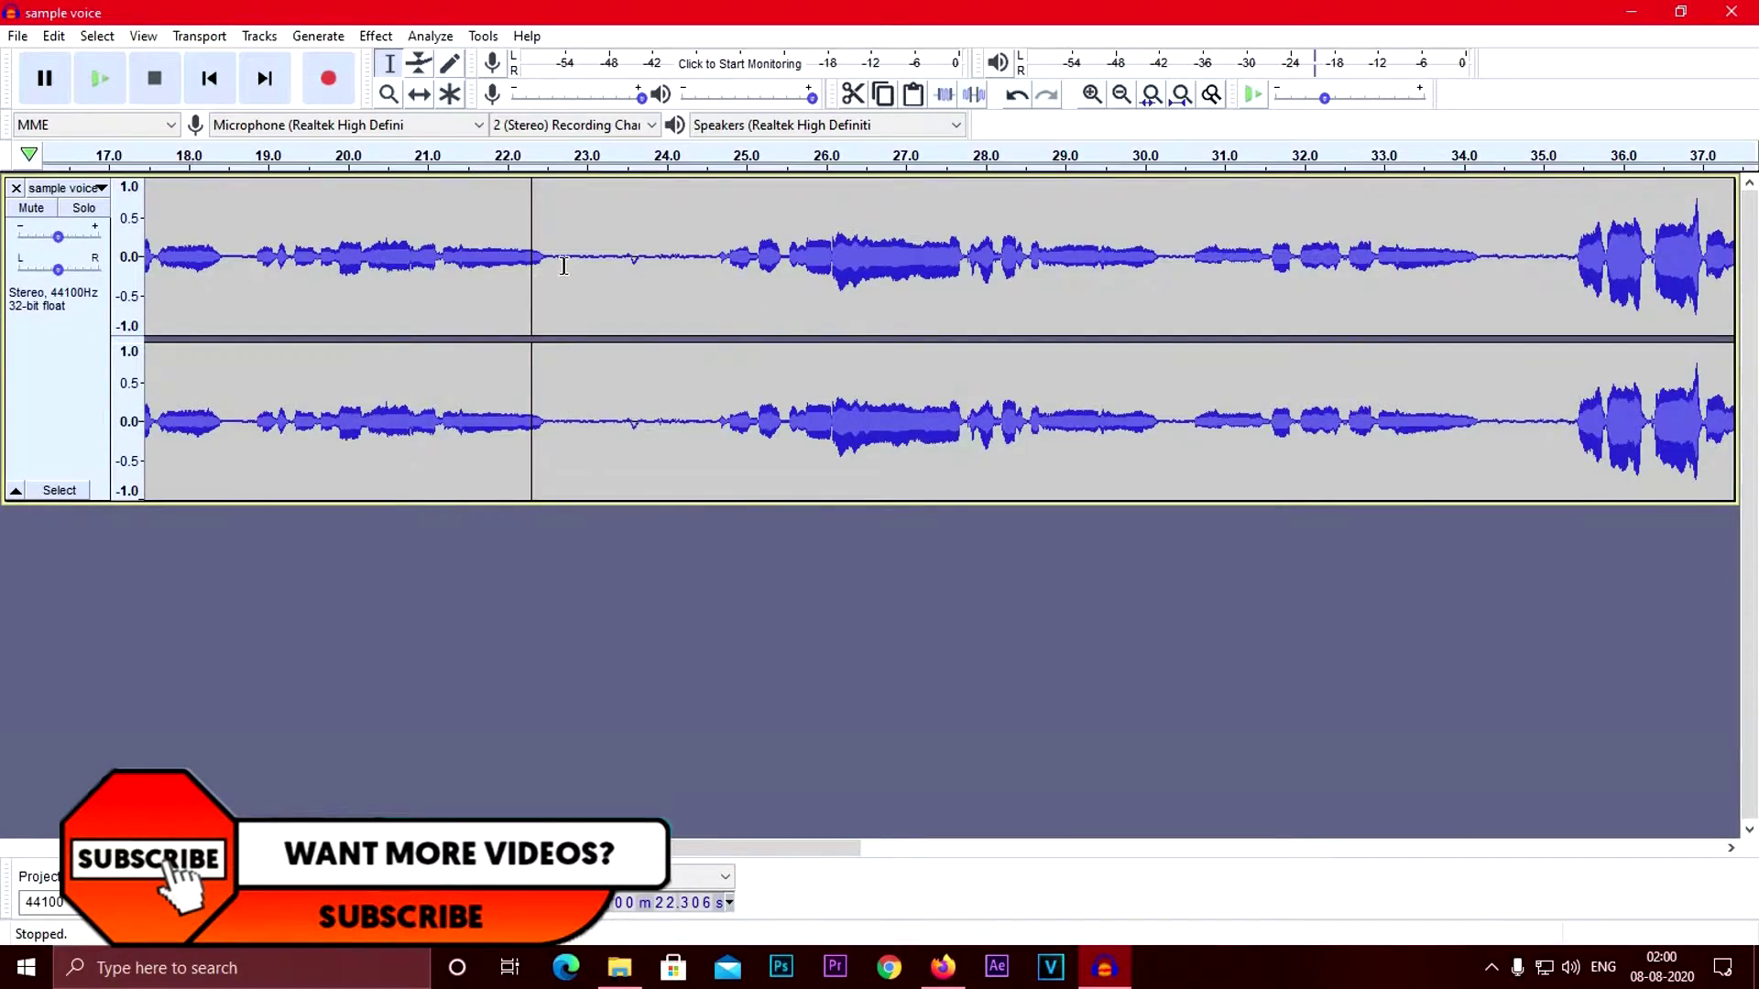
click(375, 35)
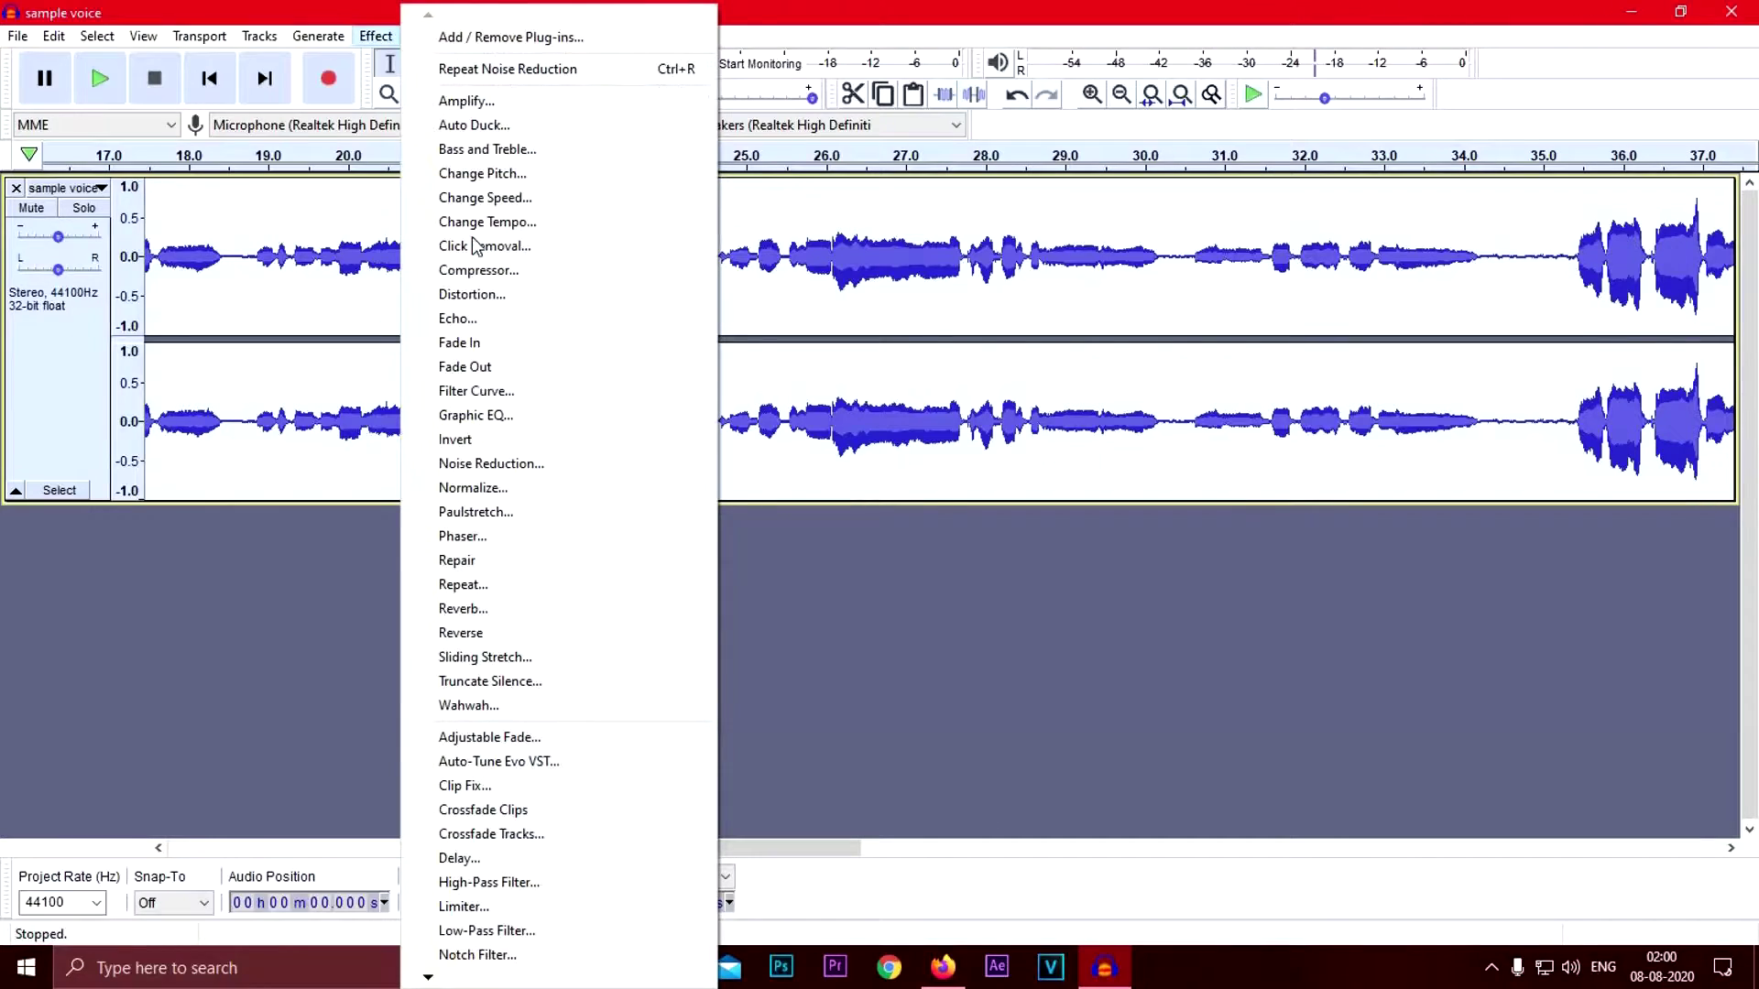
click(480, 462)
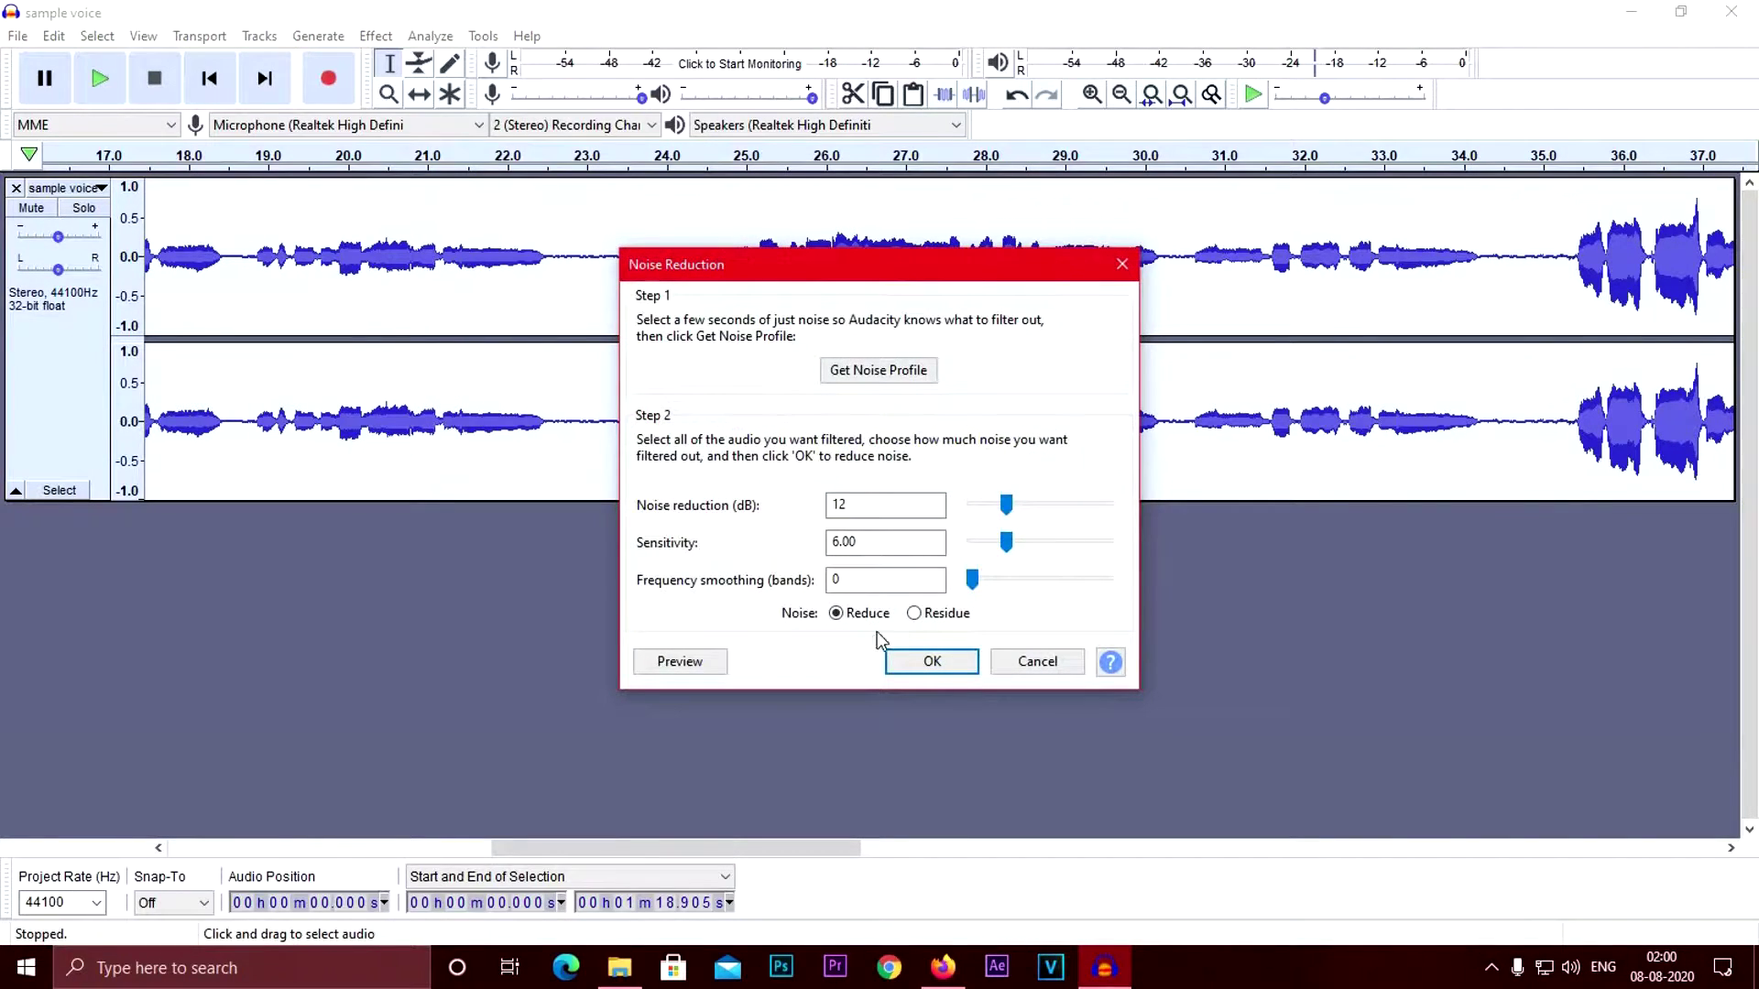
click(912, 665)
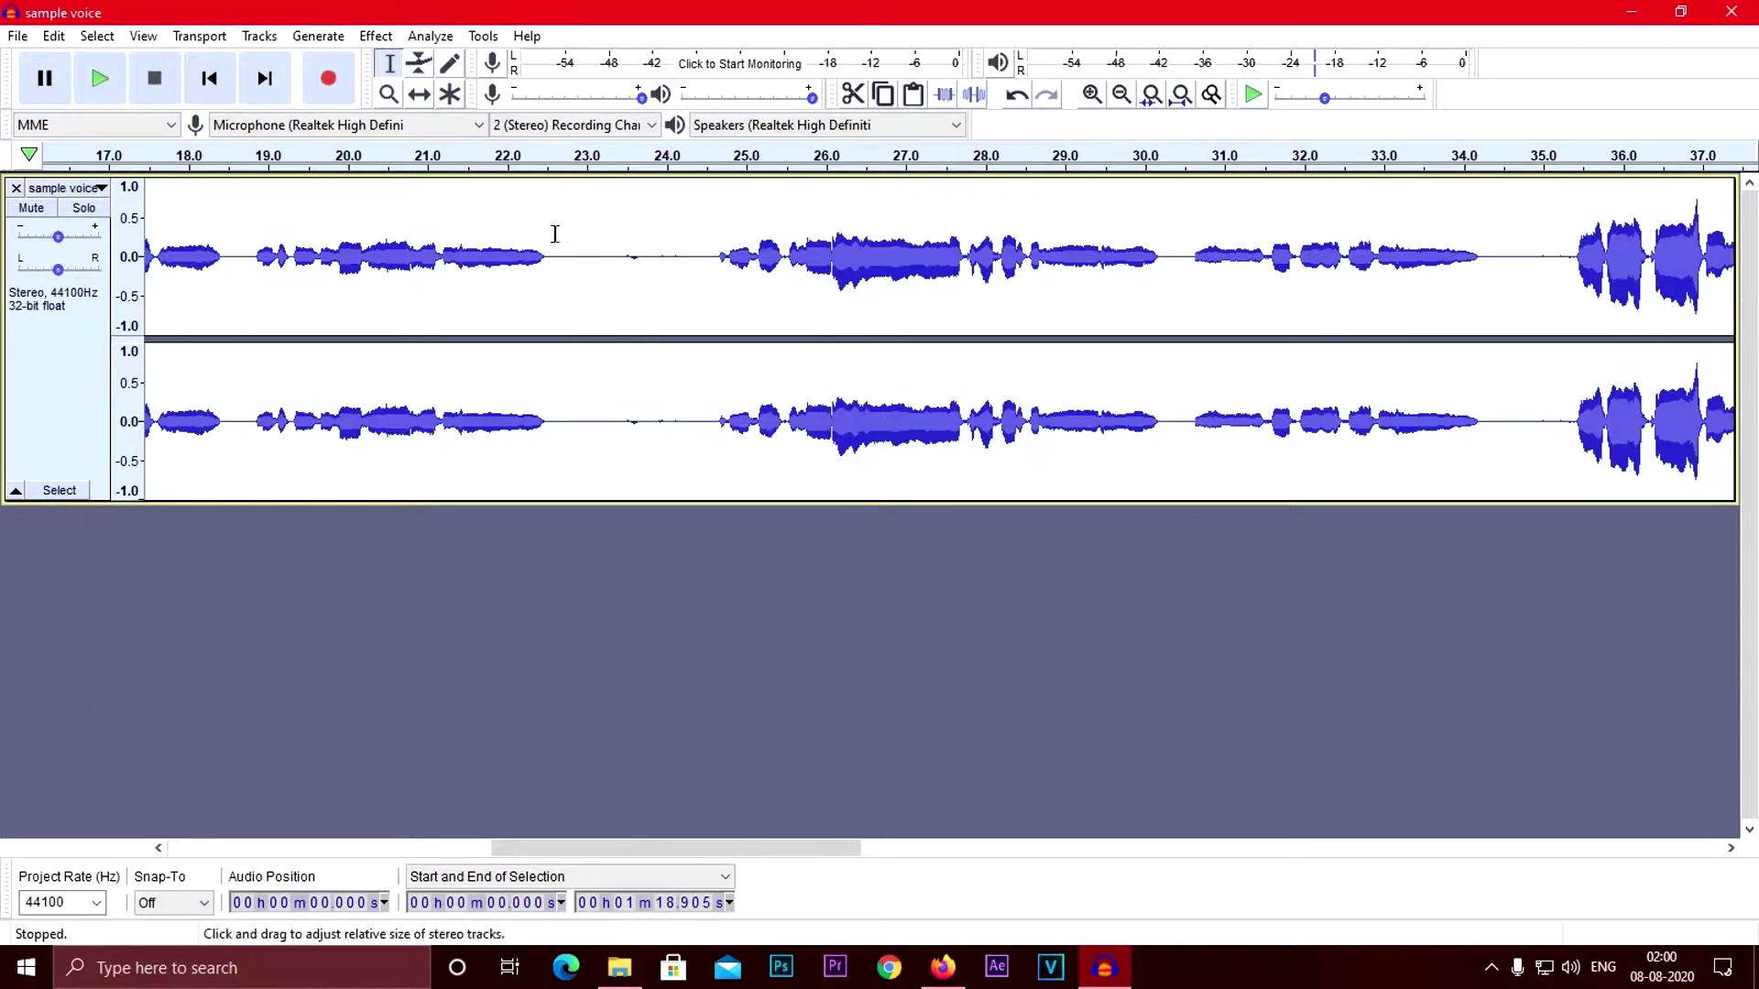
Play the gap from about 22.6 s to 24.5 s again to check the noise after the second pass
drag(556, 260, 708, 276)
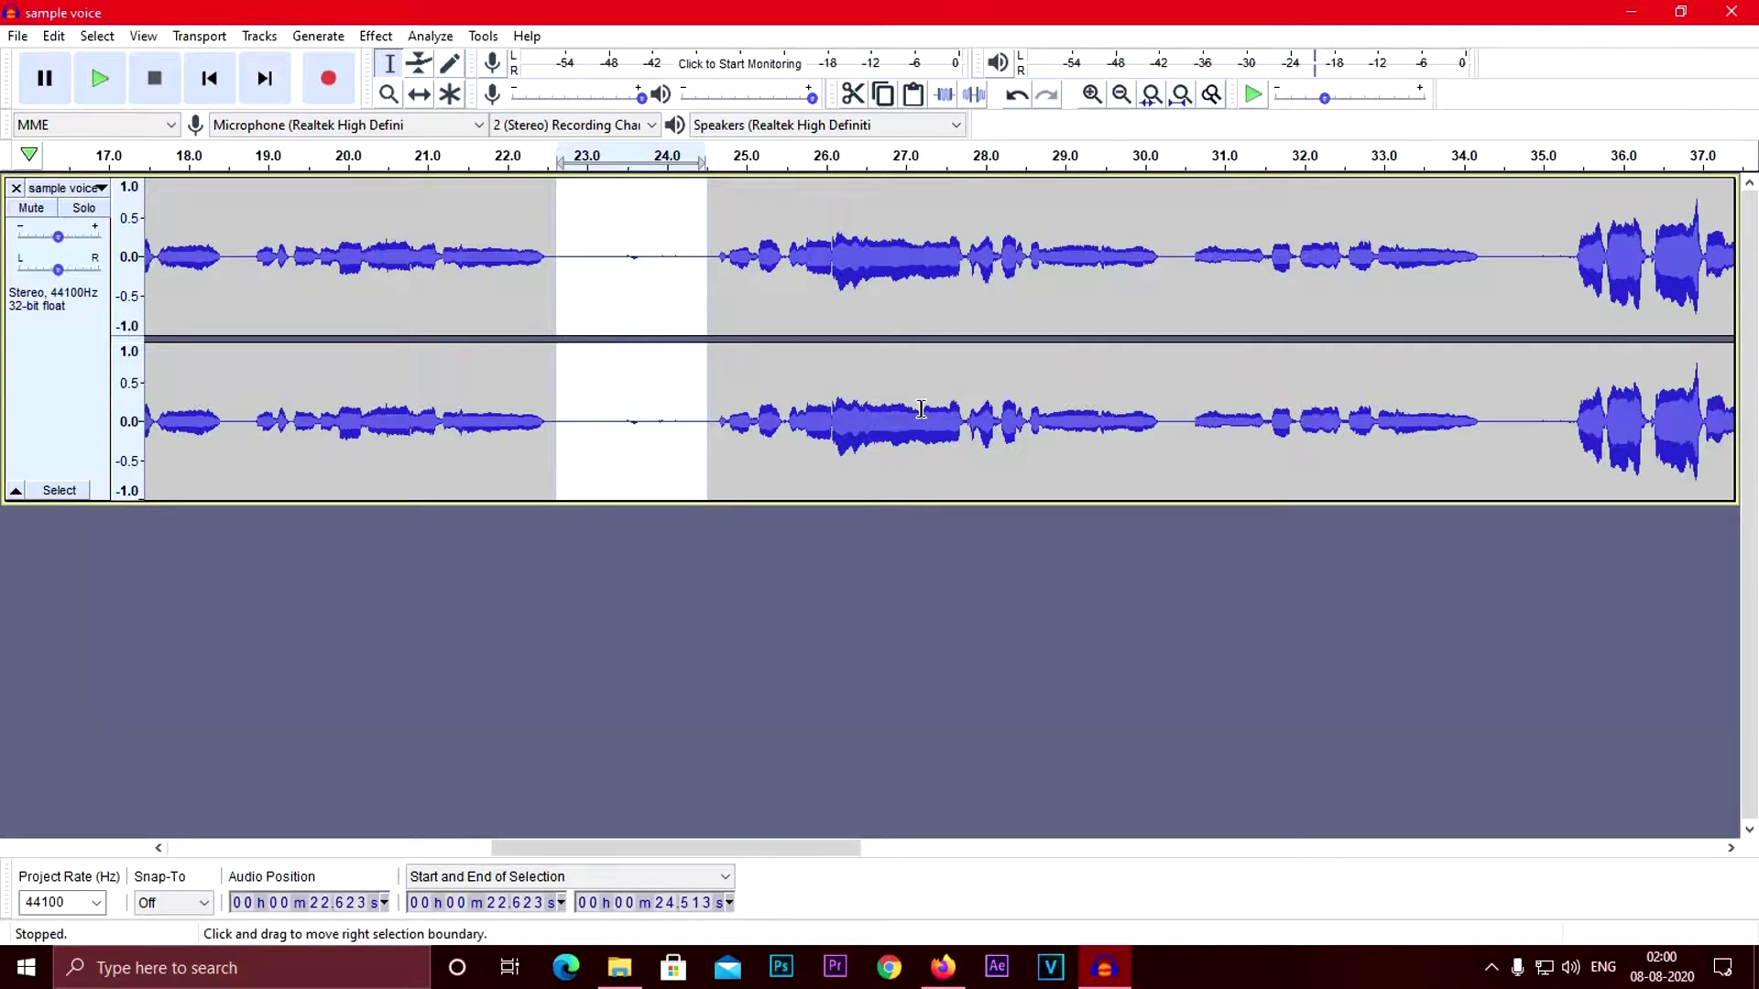
key(space)
click(503, 259)
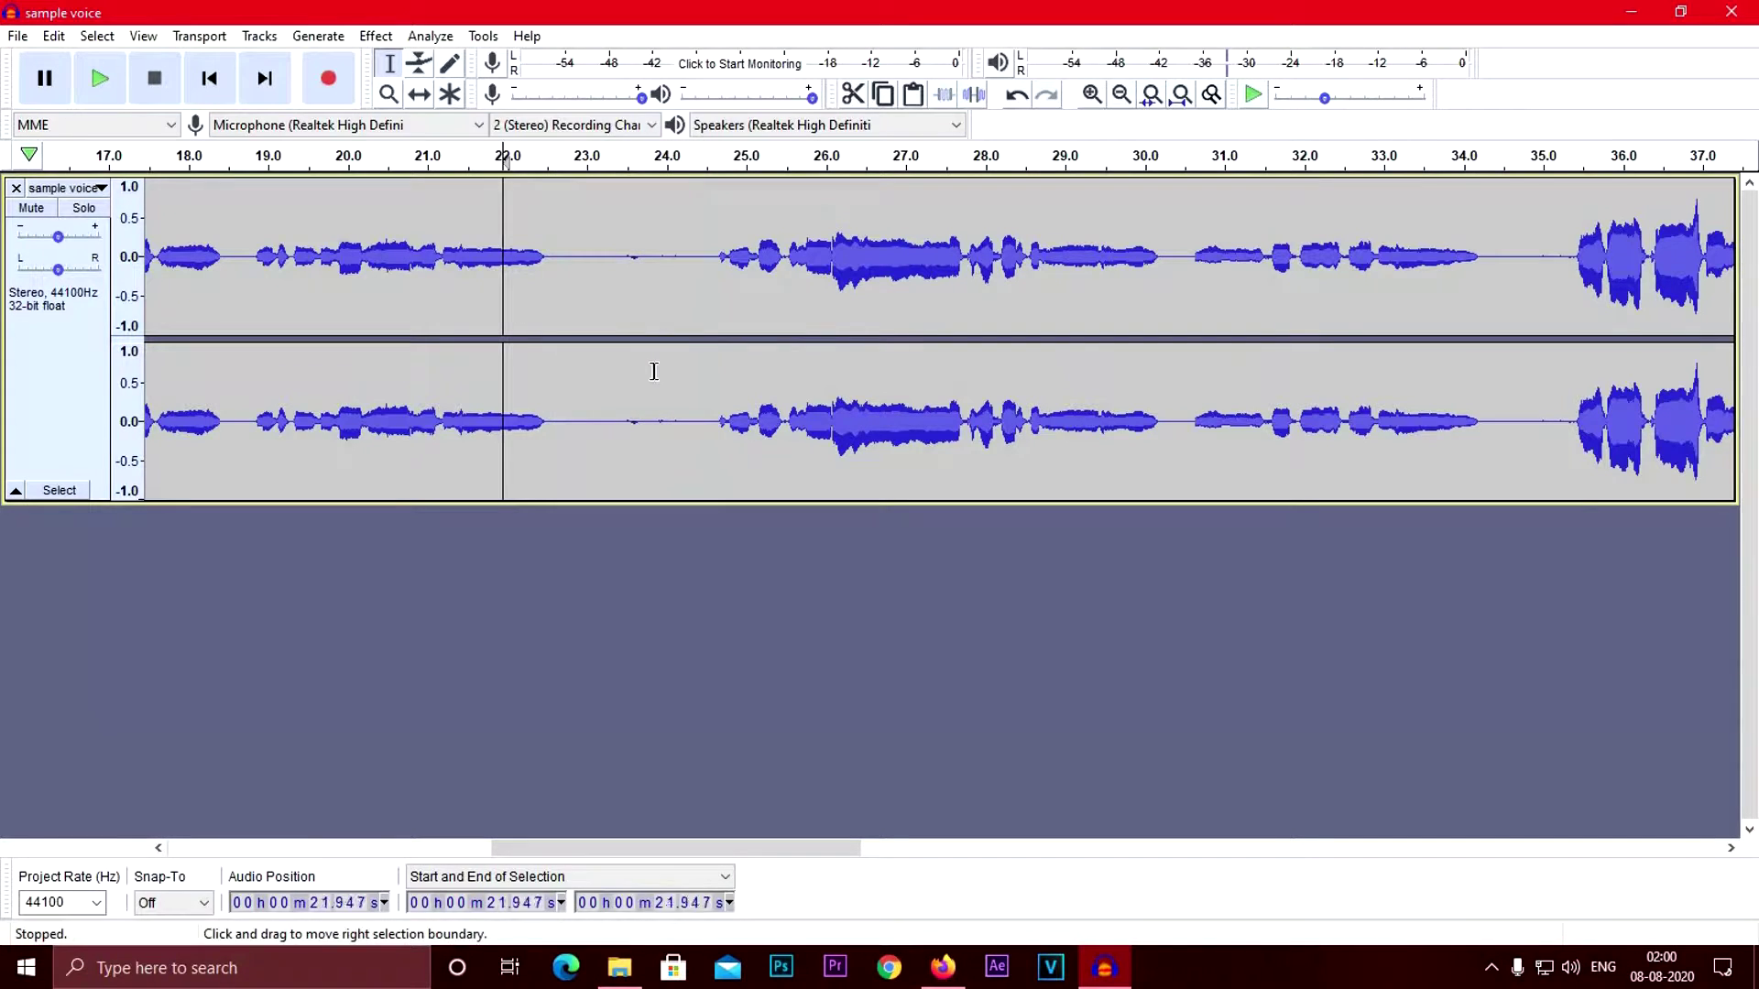
Mix the entire stereo voice track down to mono and clear the selection
click(388, 94)
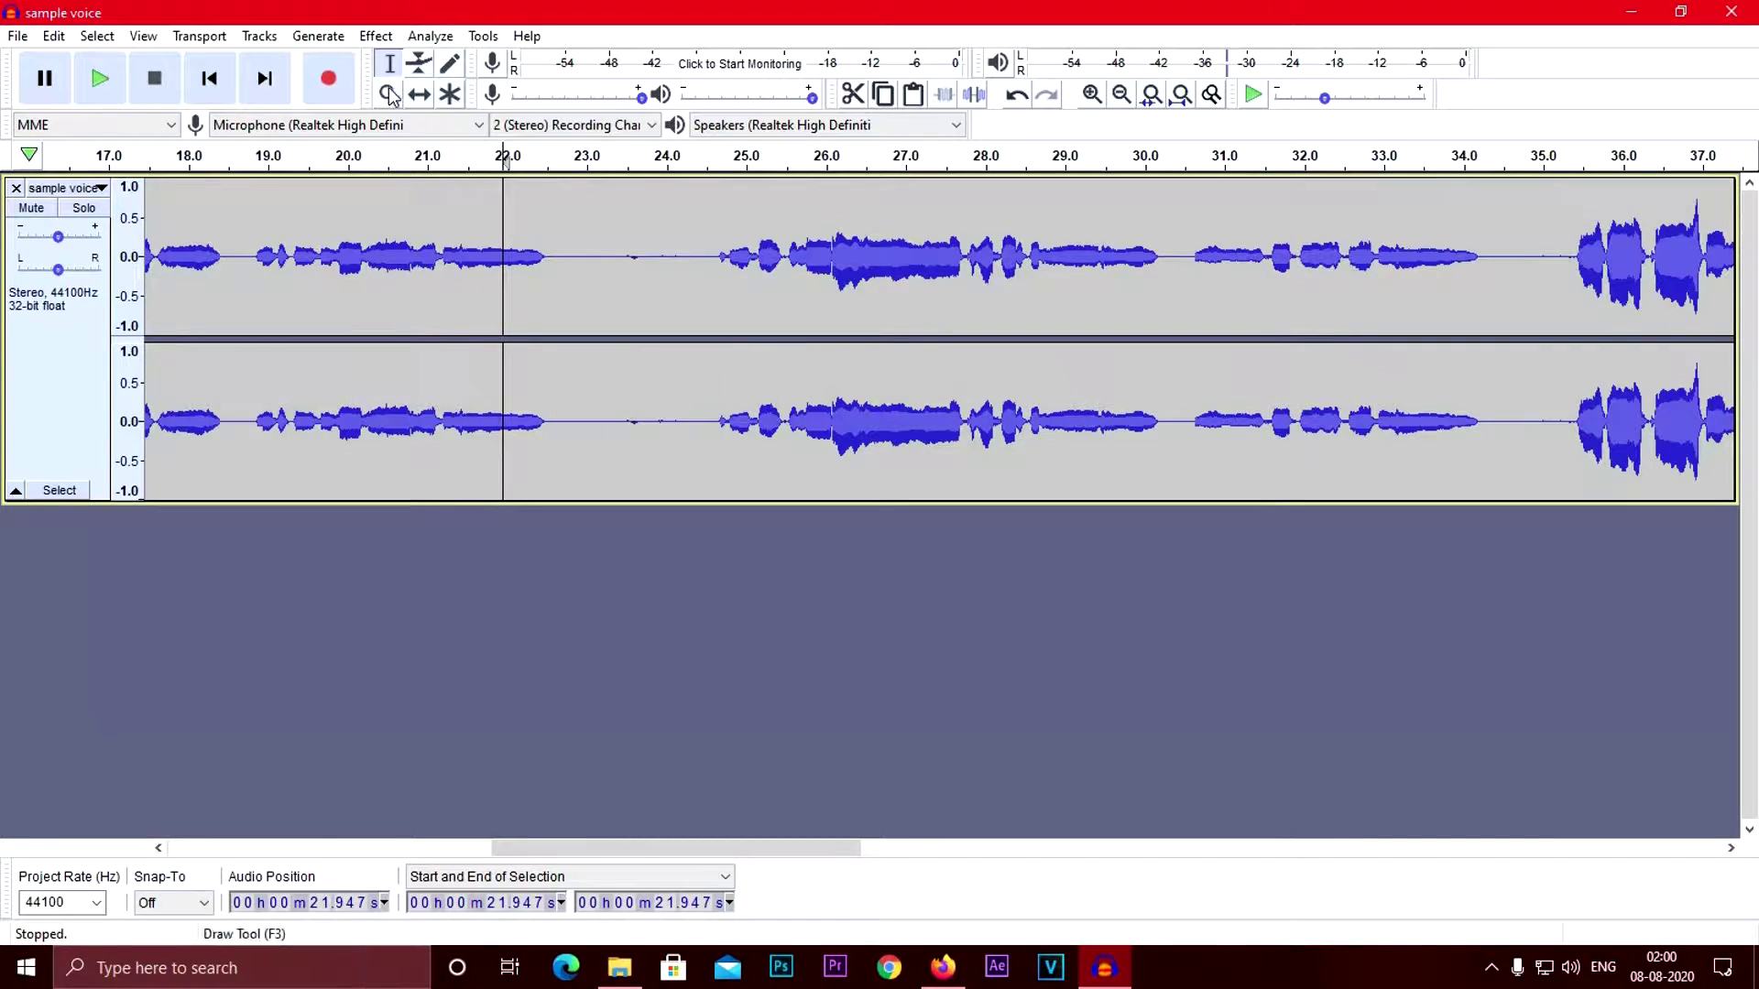
right_click(617, 275)
right_click(568, 283)
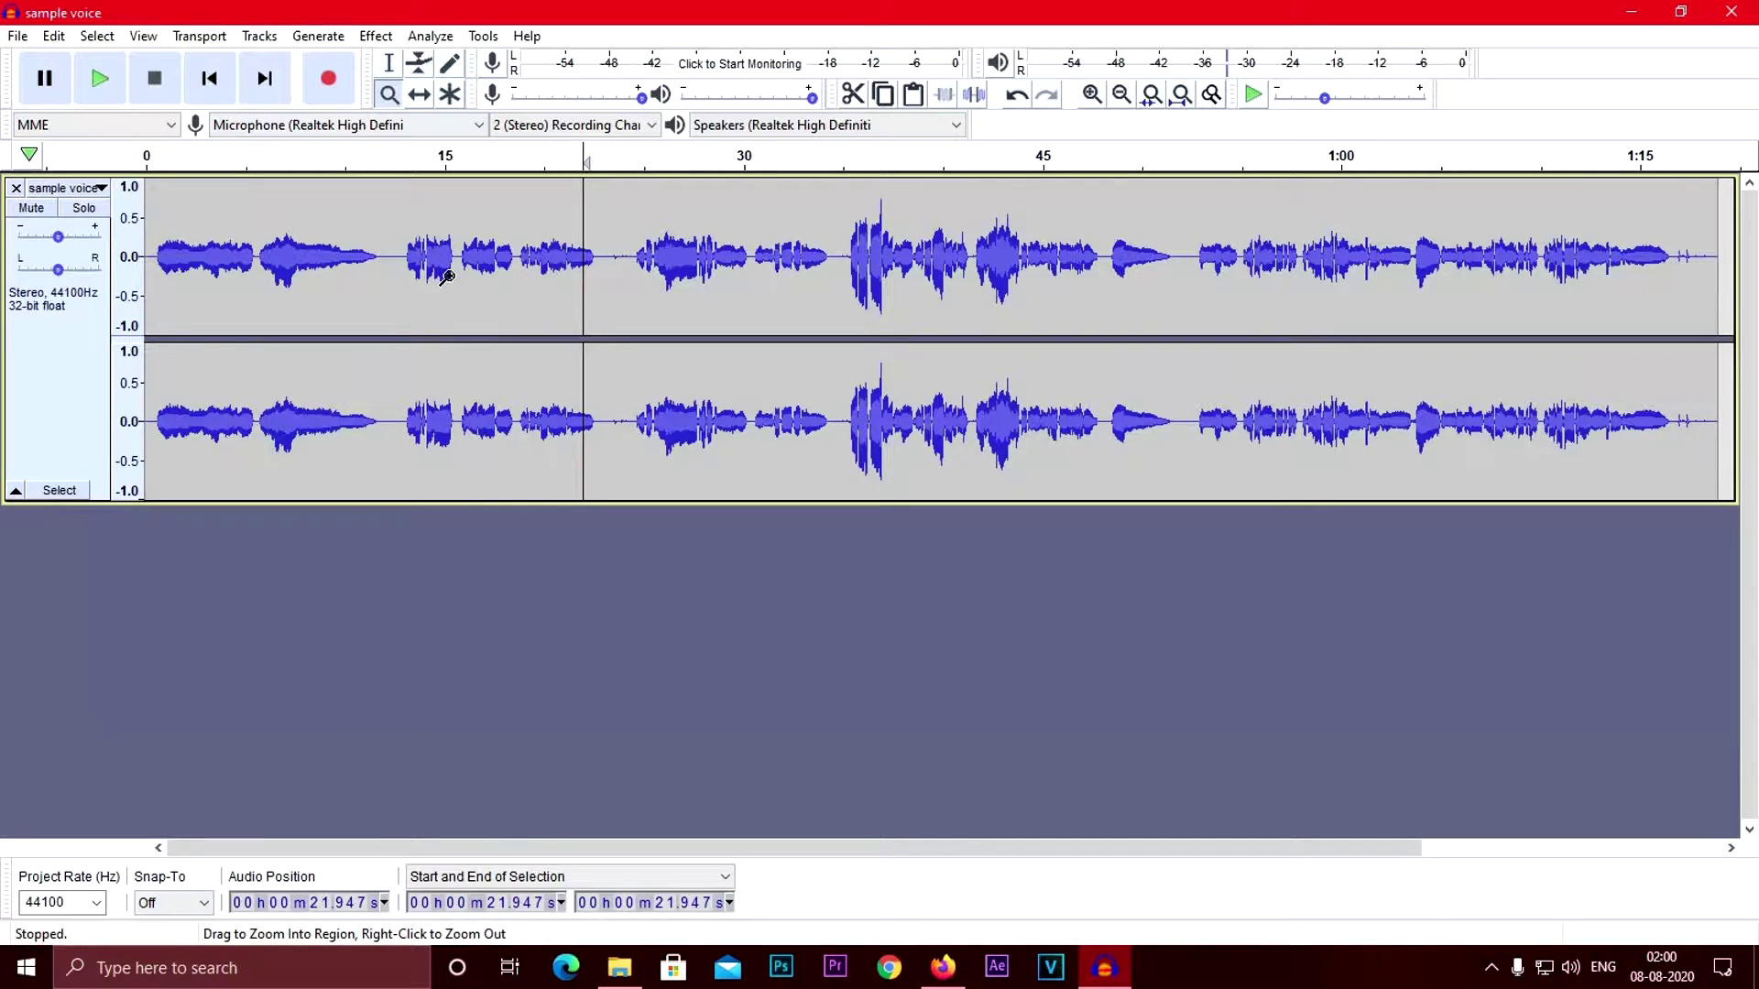
key(ctrl+a)
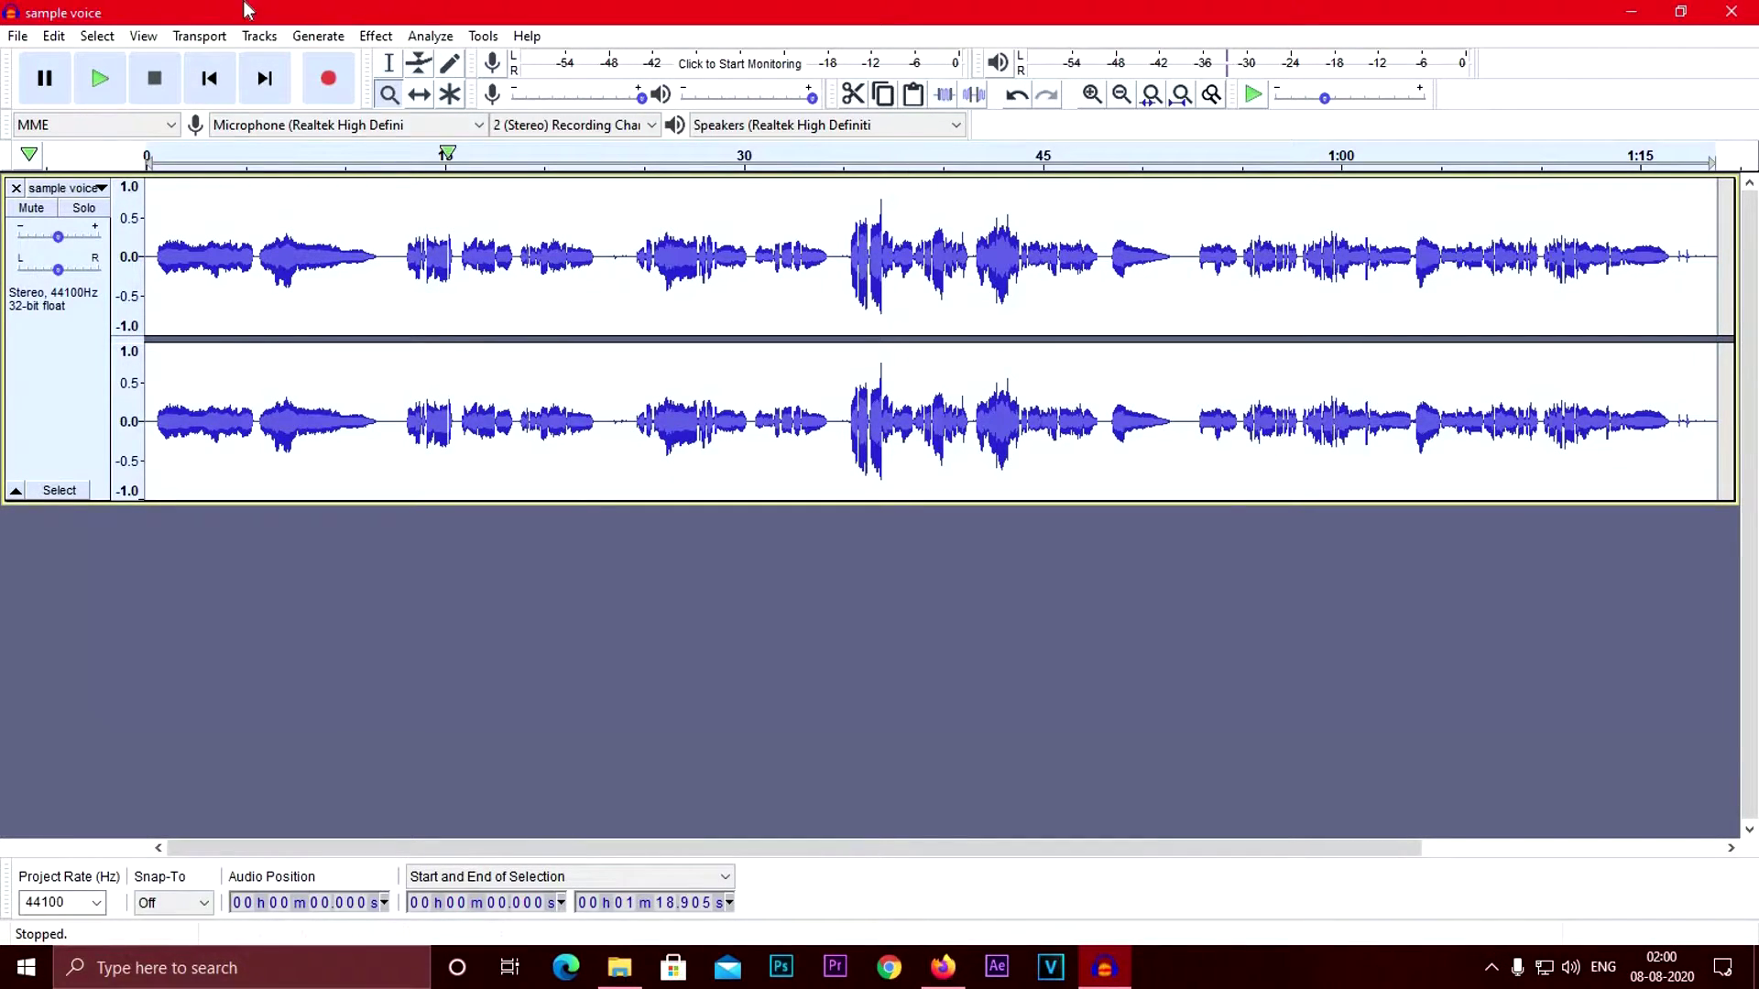
click(260, 35)
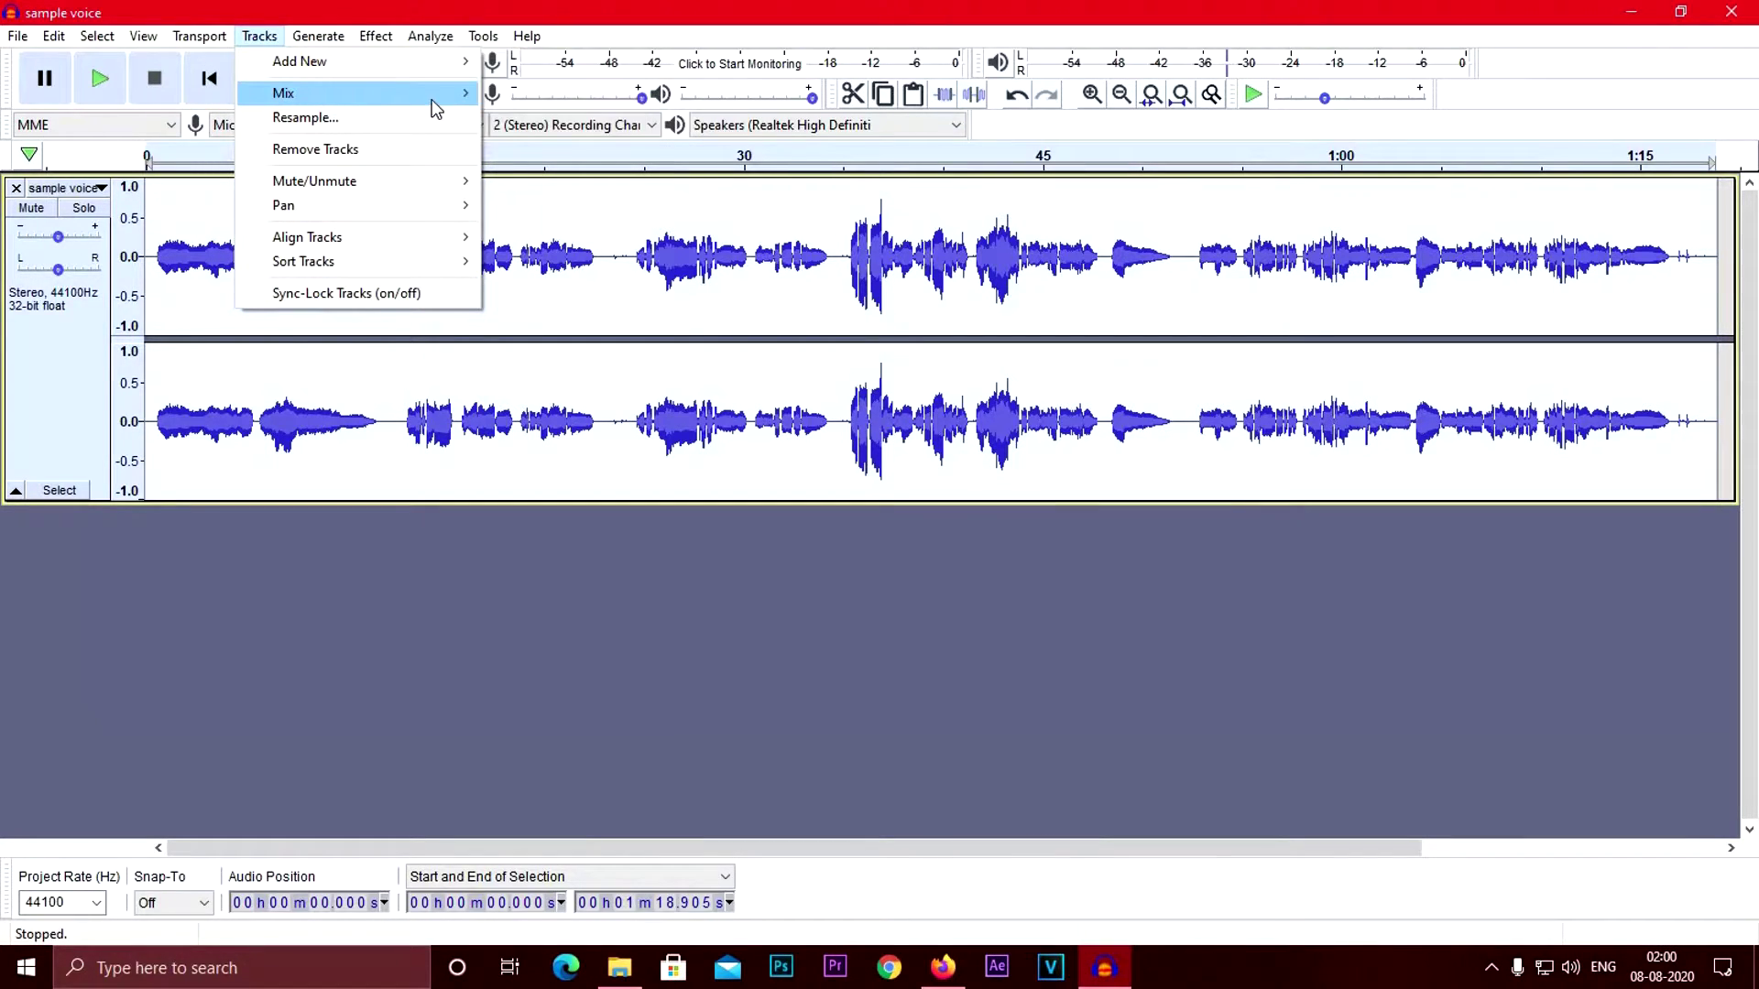
mouse_move(431, 99)
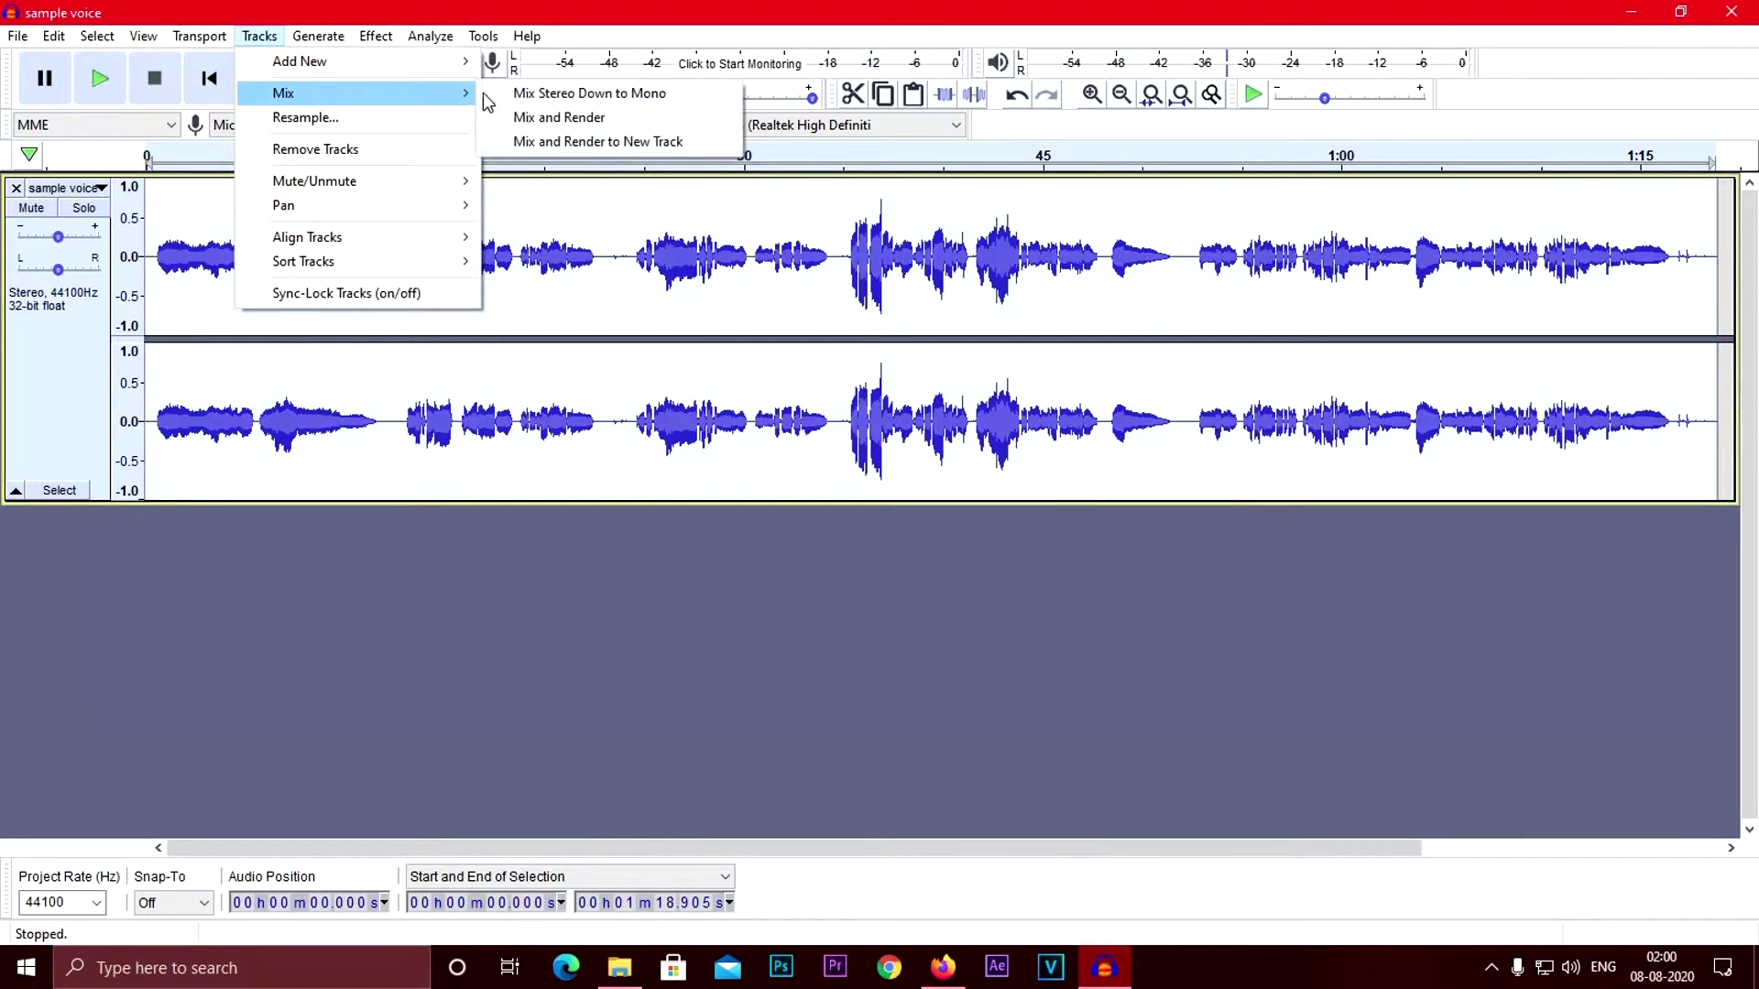
click(585, 95)
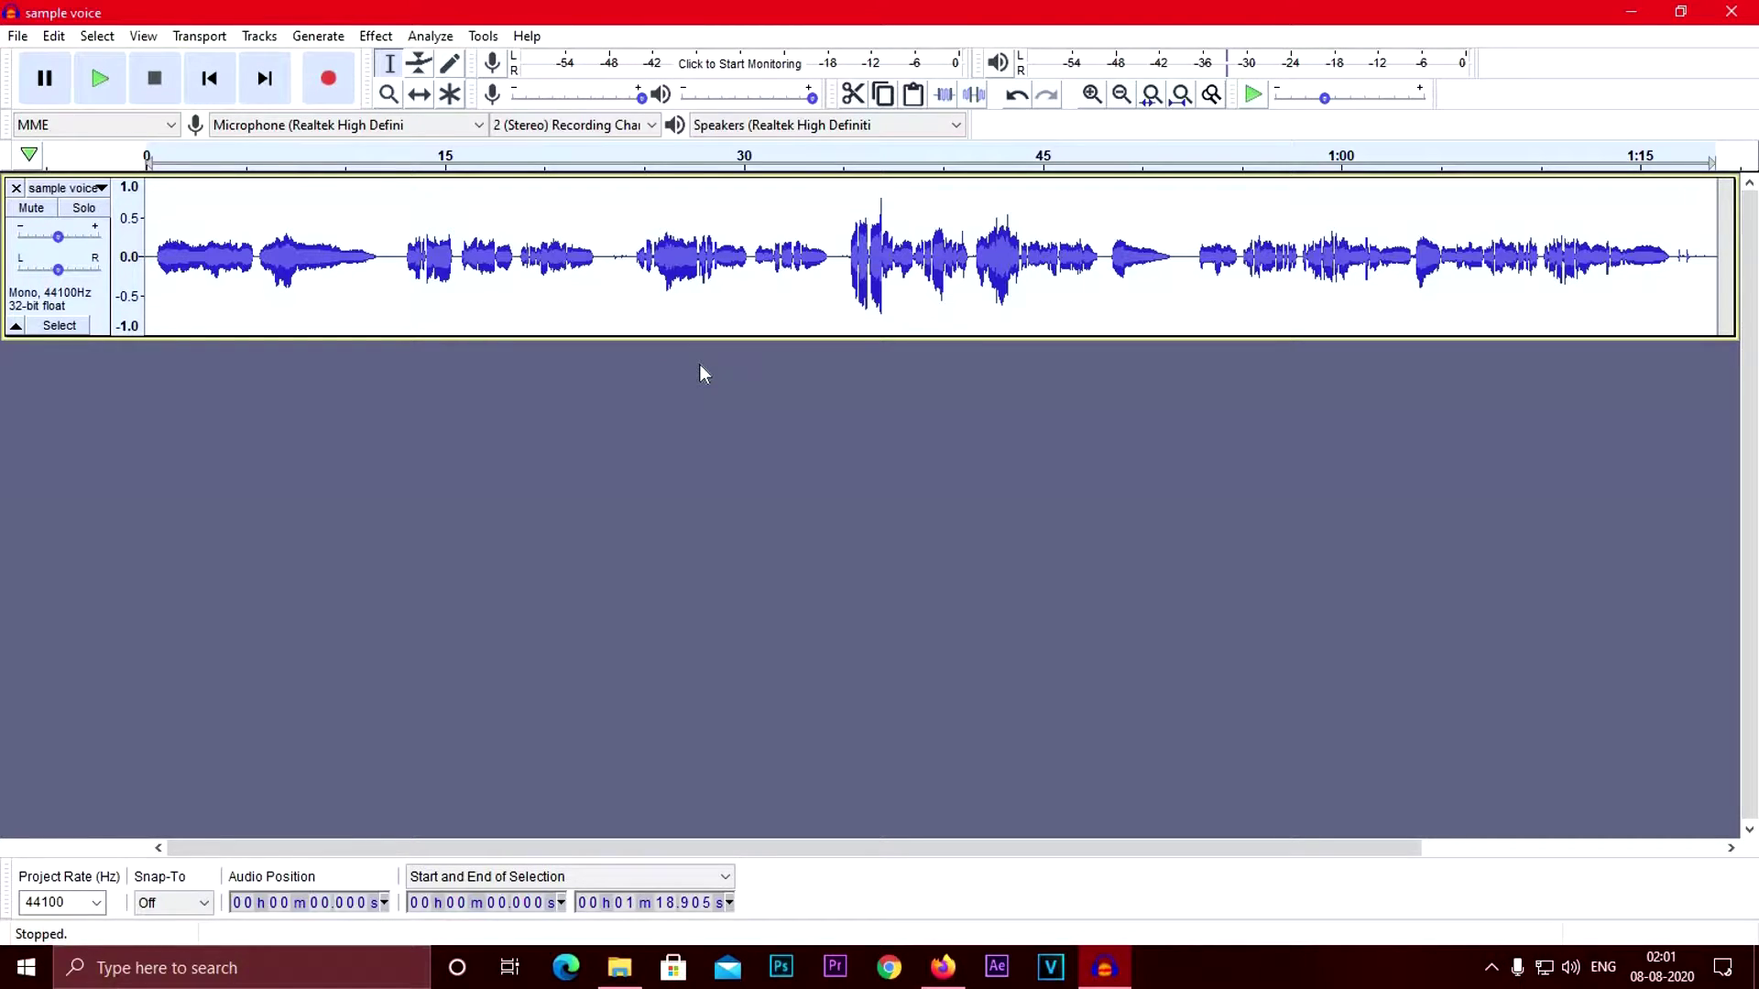
drag(727, 339, 726, 331)
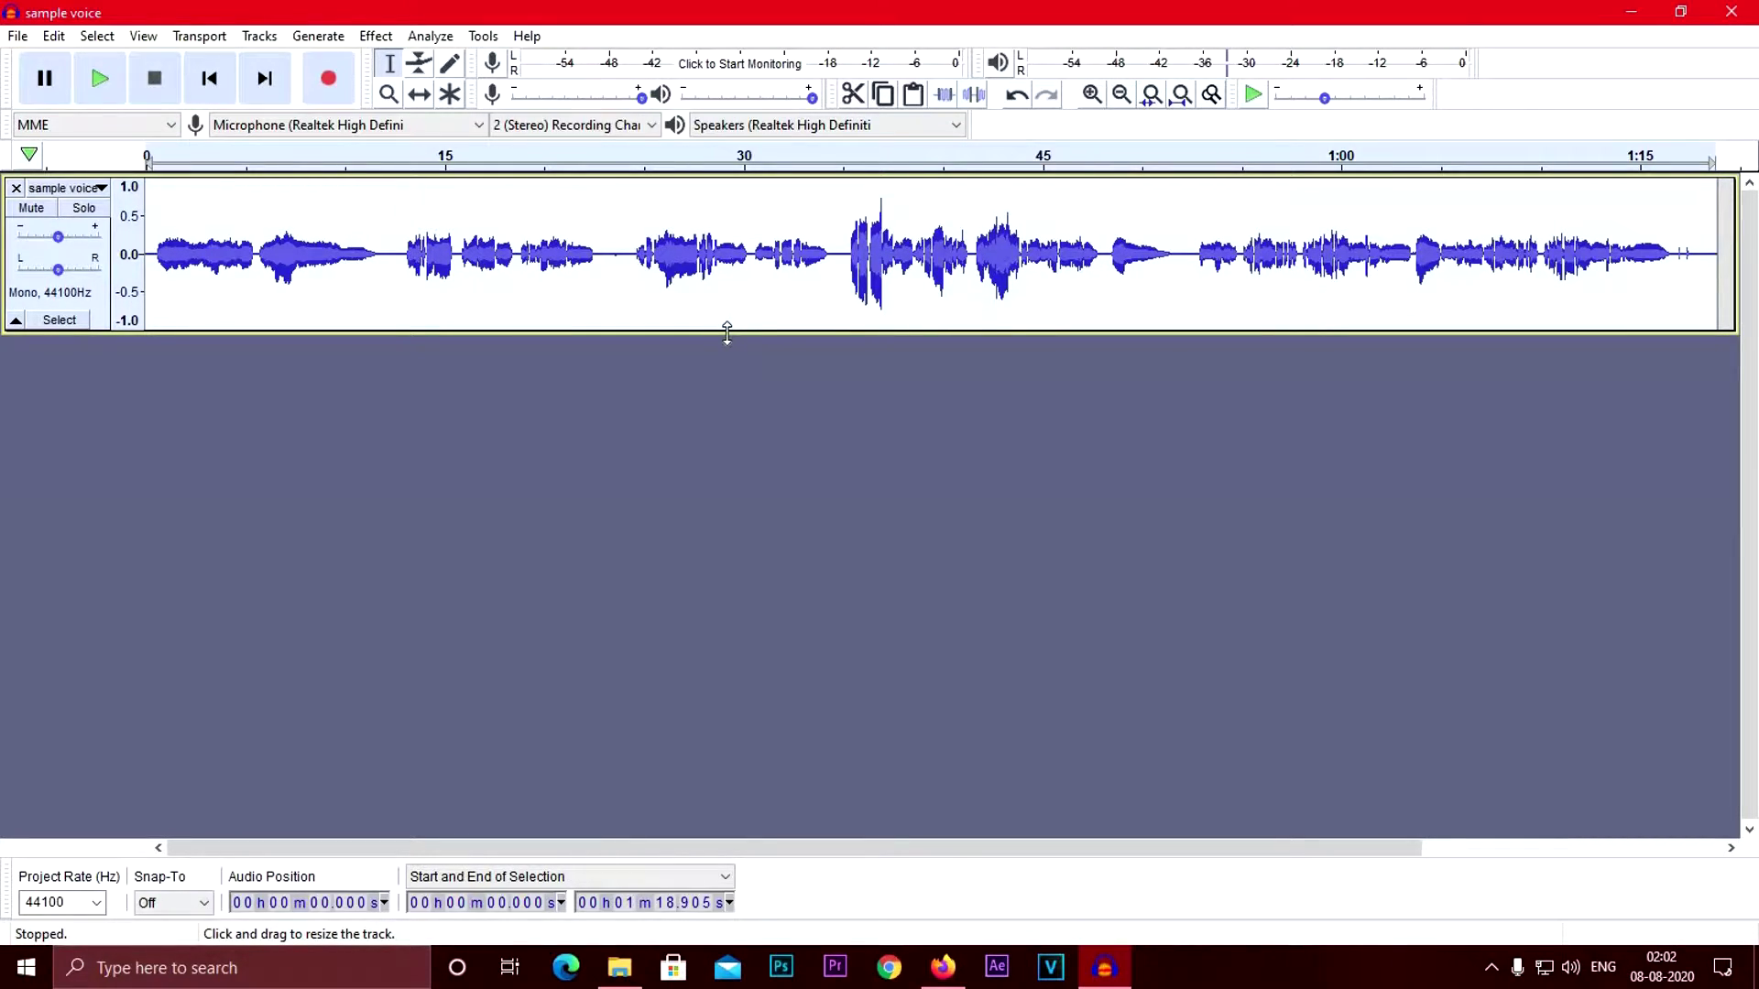
click(678, 307)
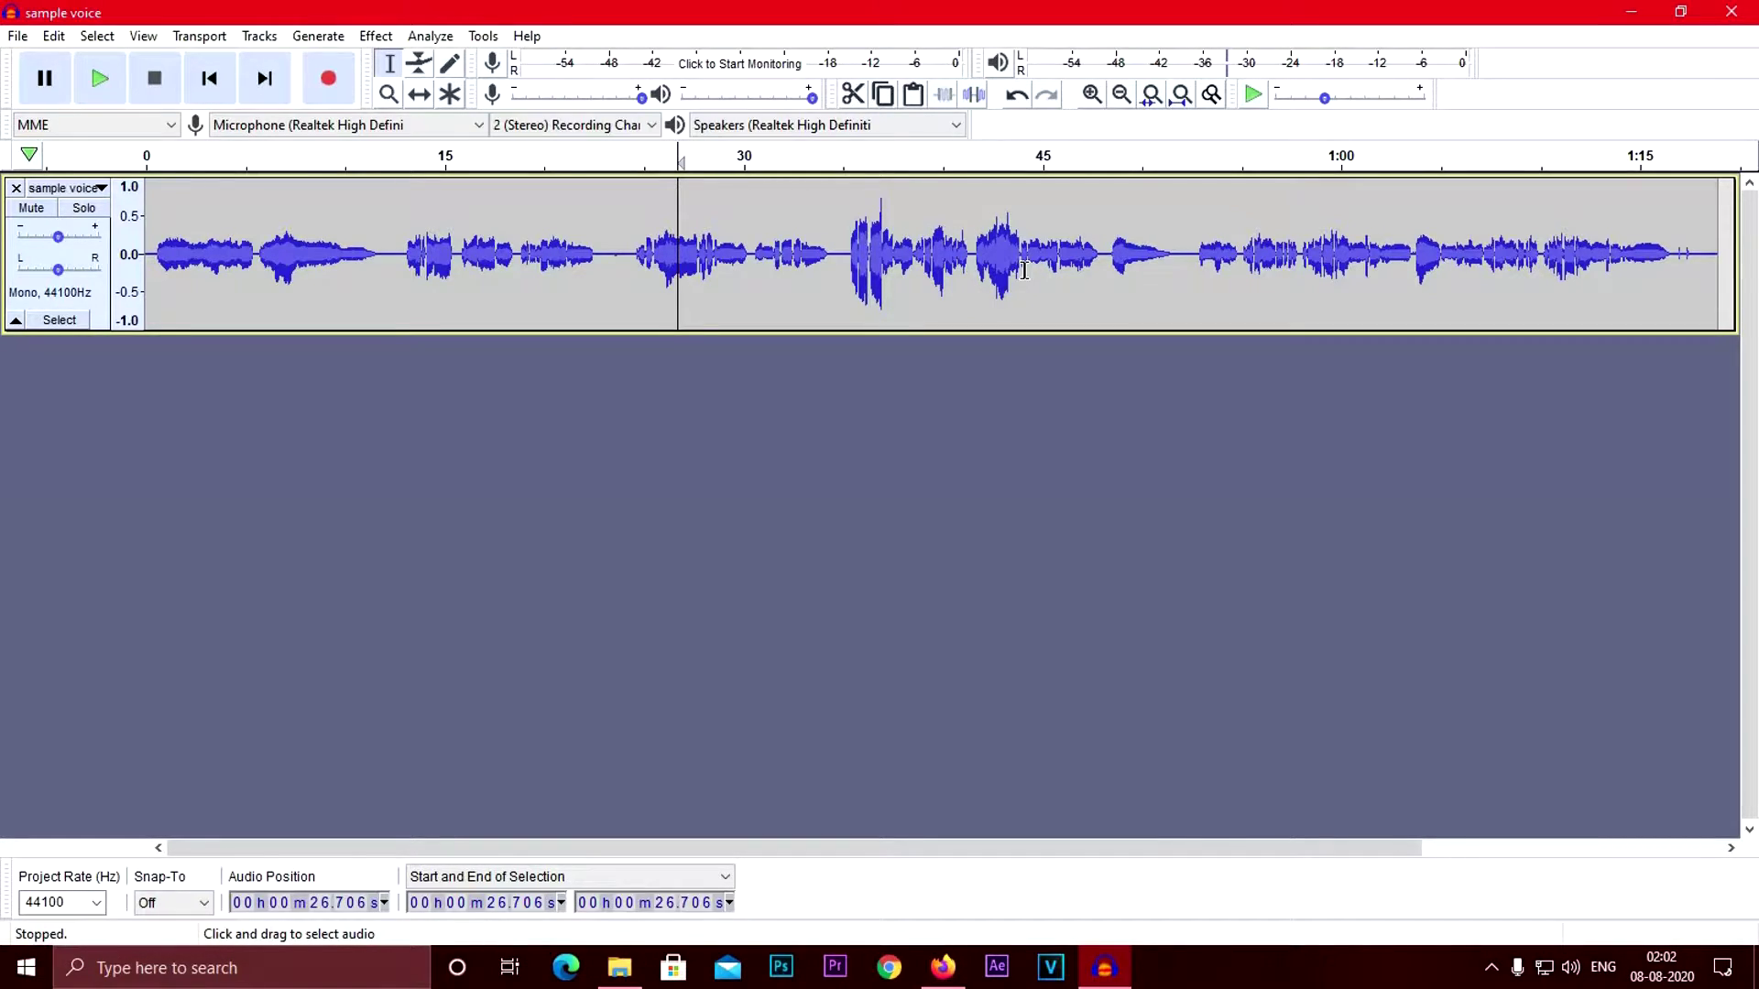
Duplicate the entire sample voice track
double_click(798, 250)
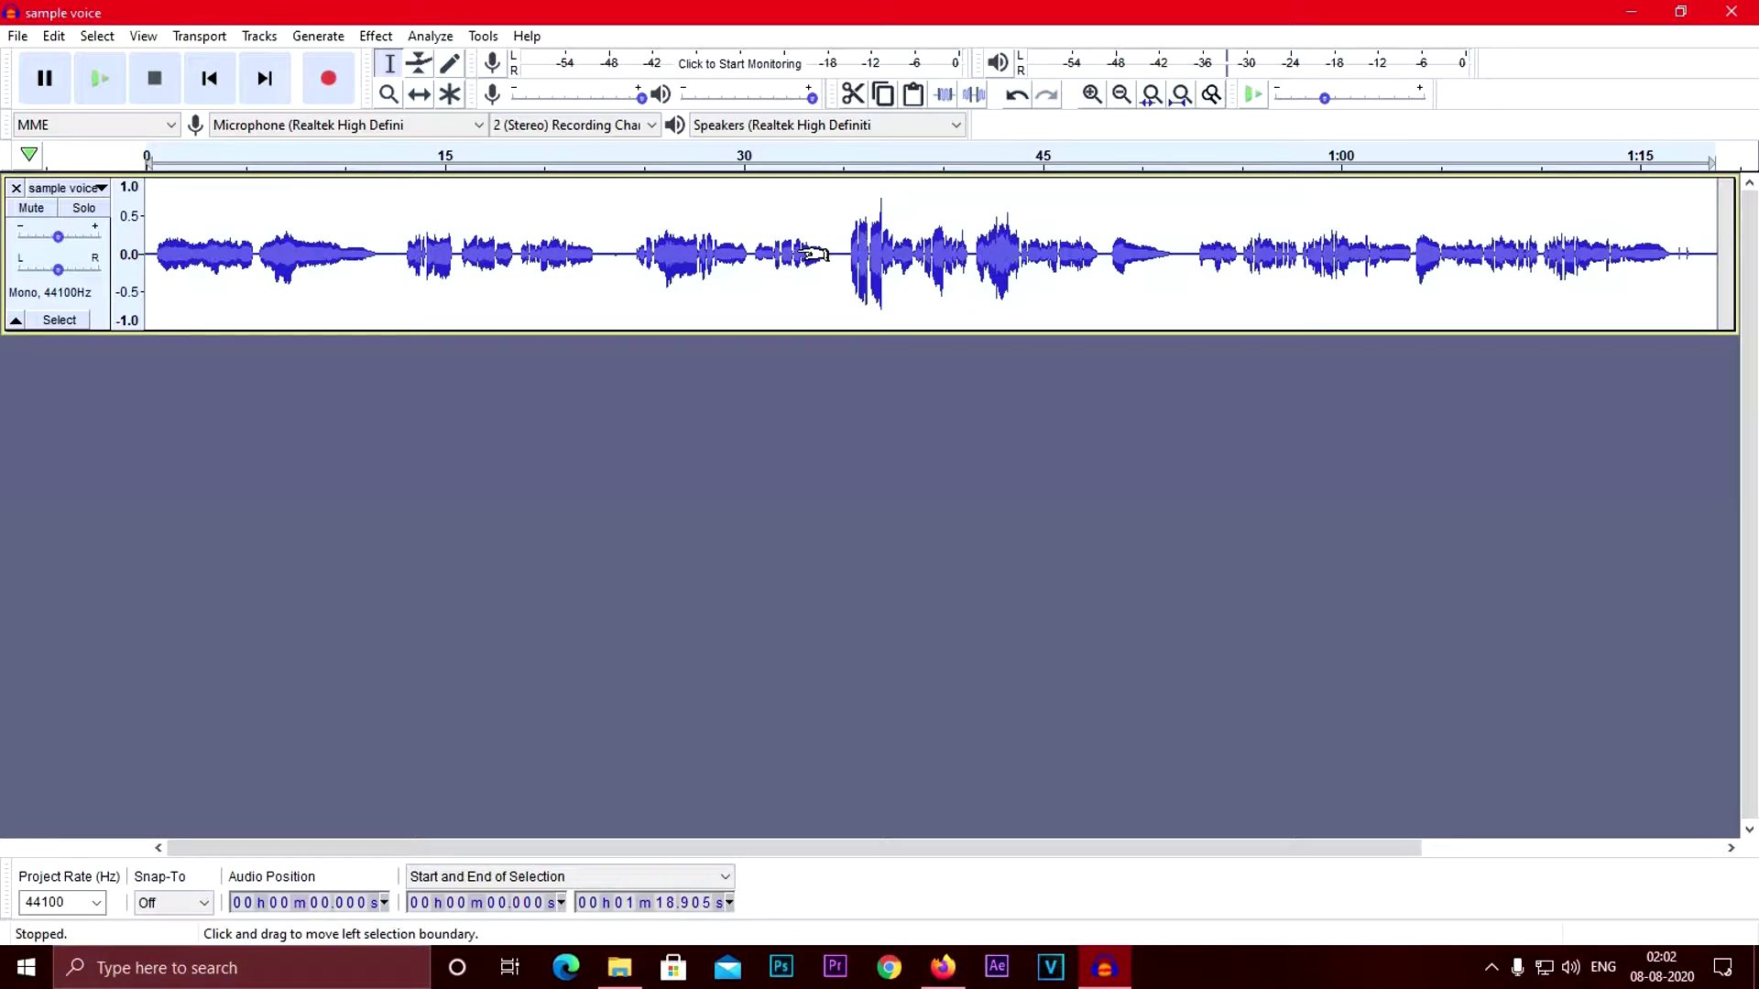
click(704, 476)
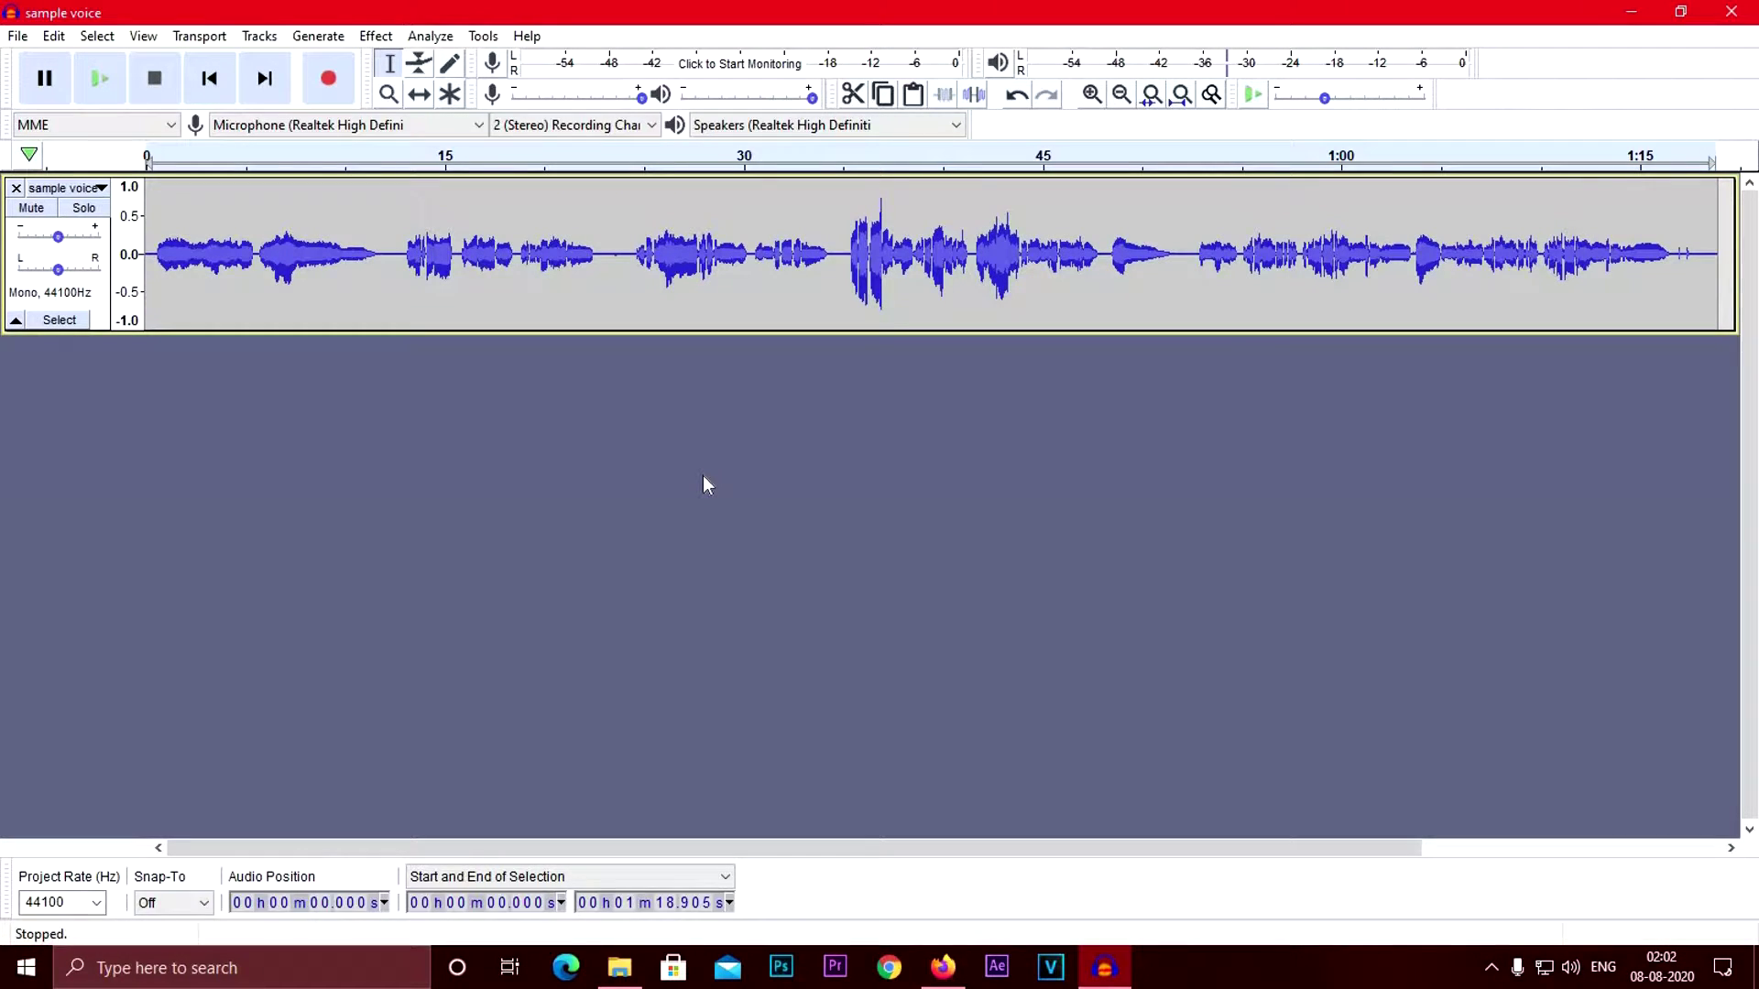
key(ctrl+d)
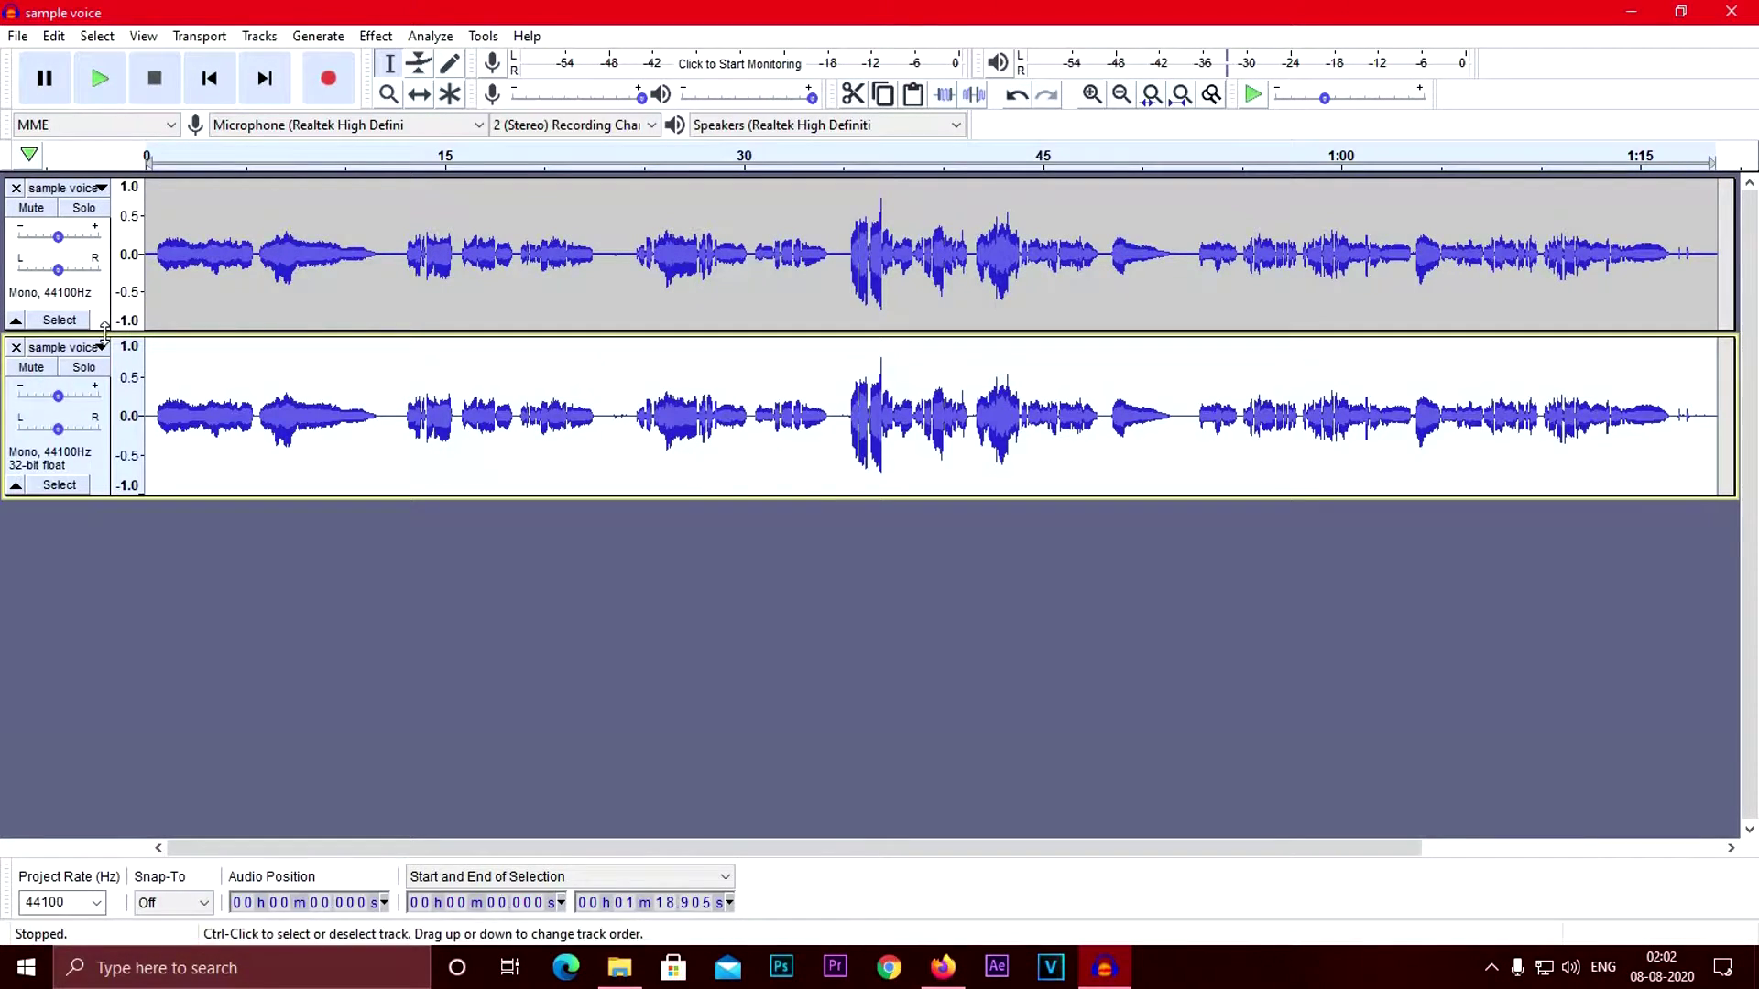
Rename the duplicated track "centre" and mute the original sample voice track
click(64, 347)
click(84, 371)
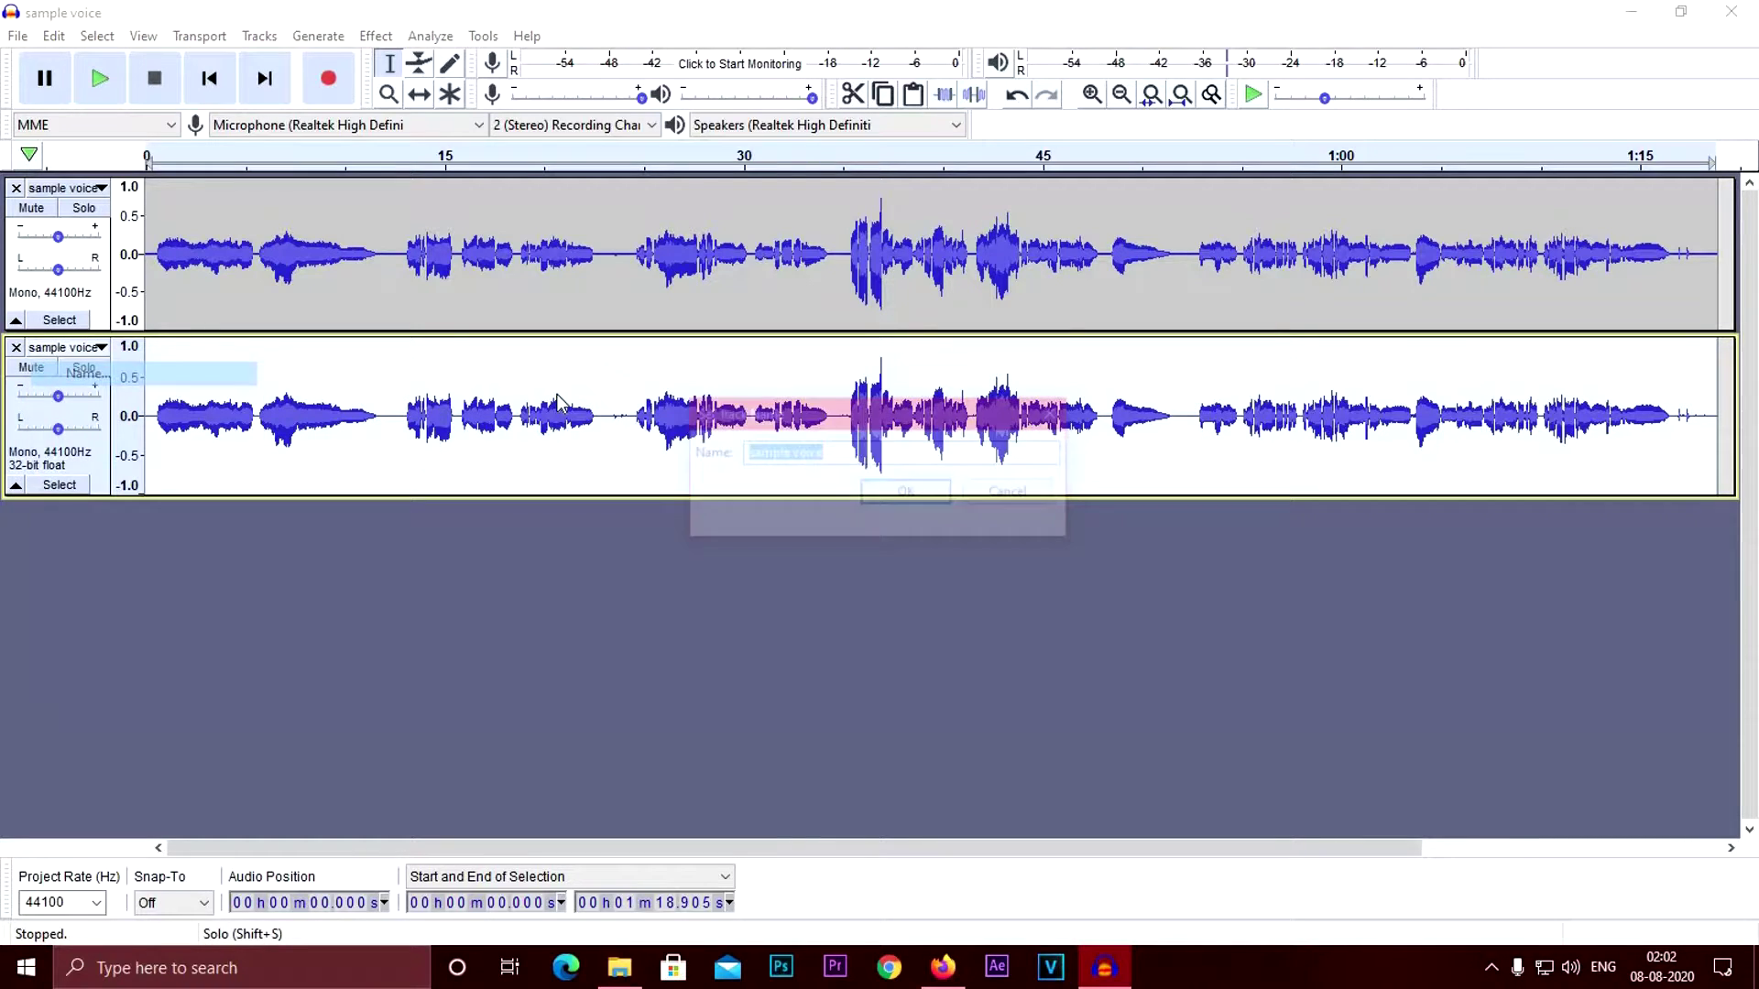
key(BackSpace)
text(centre)
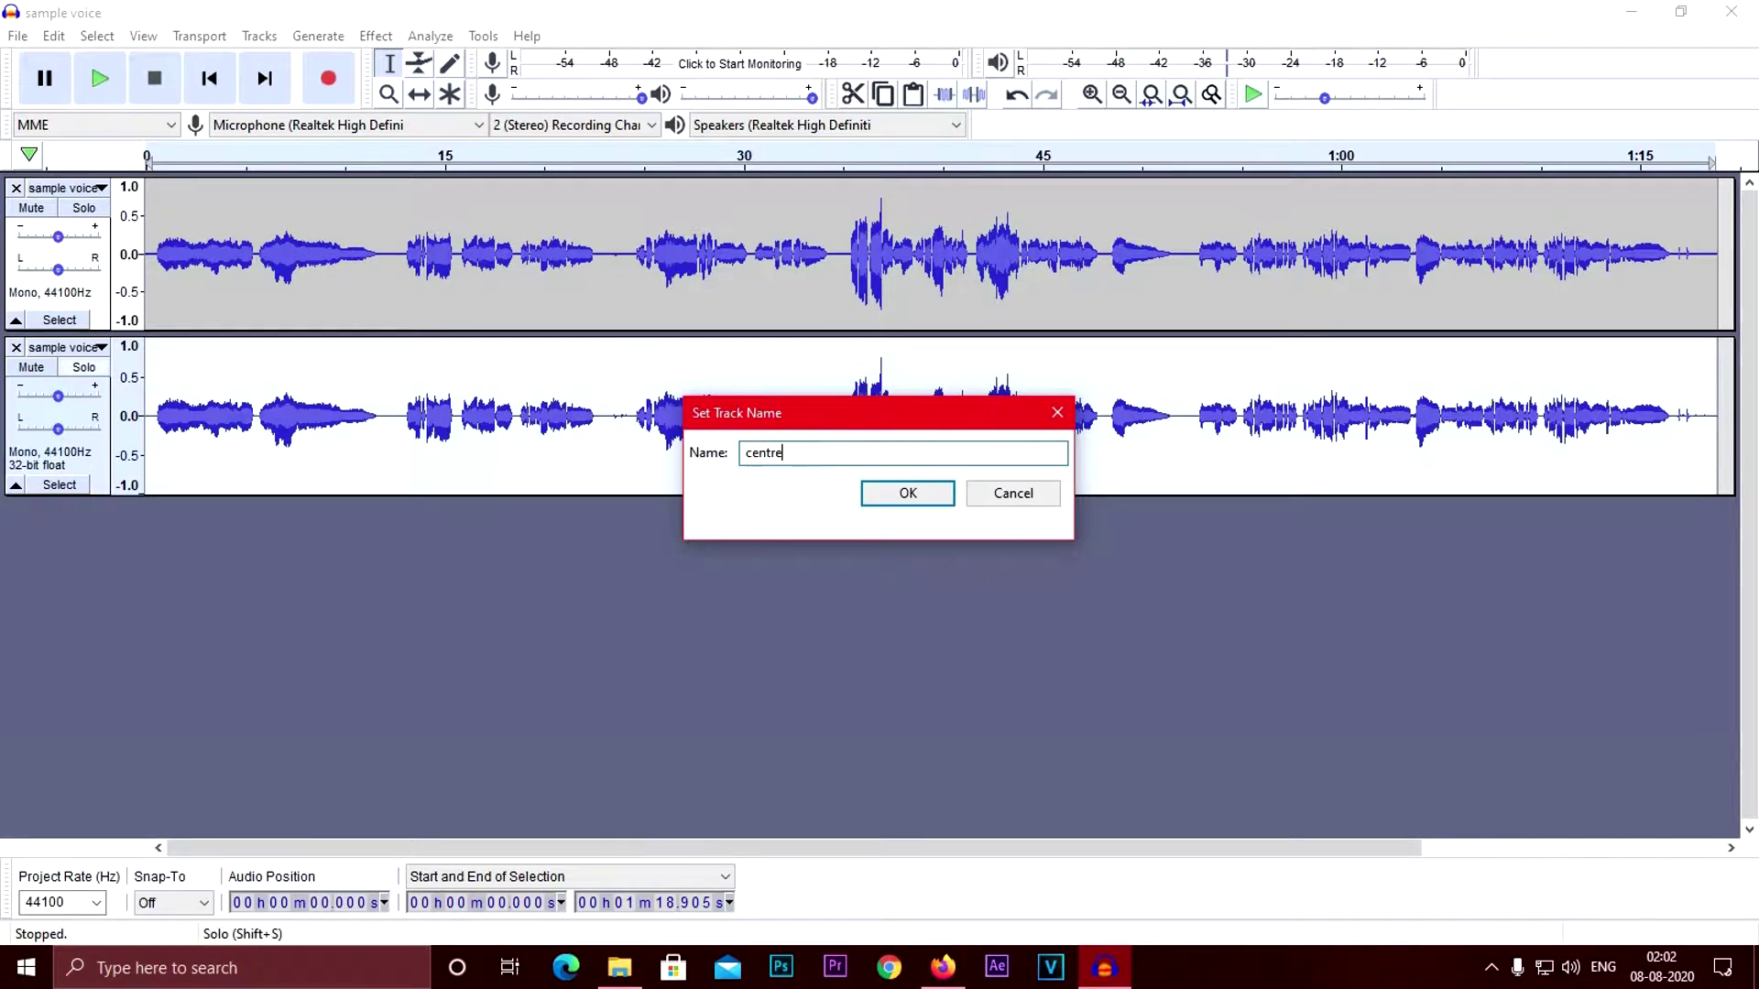
key(Return)
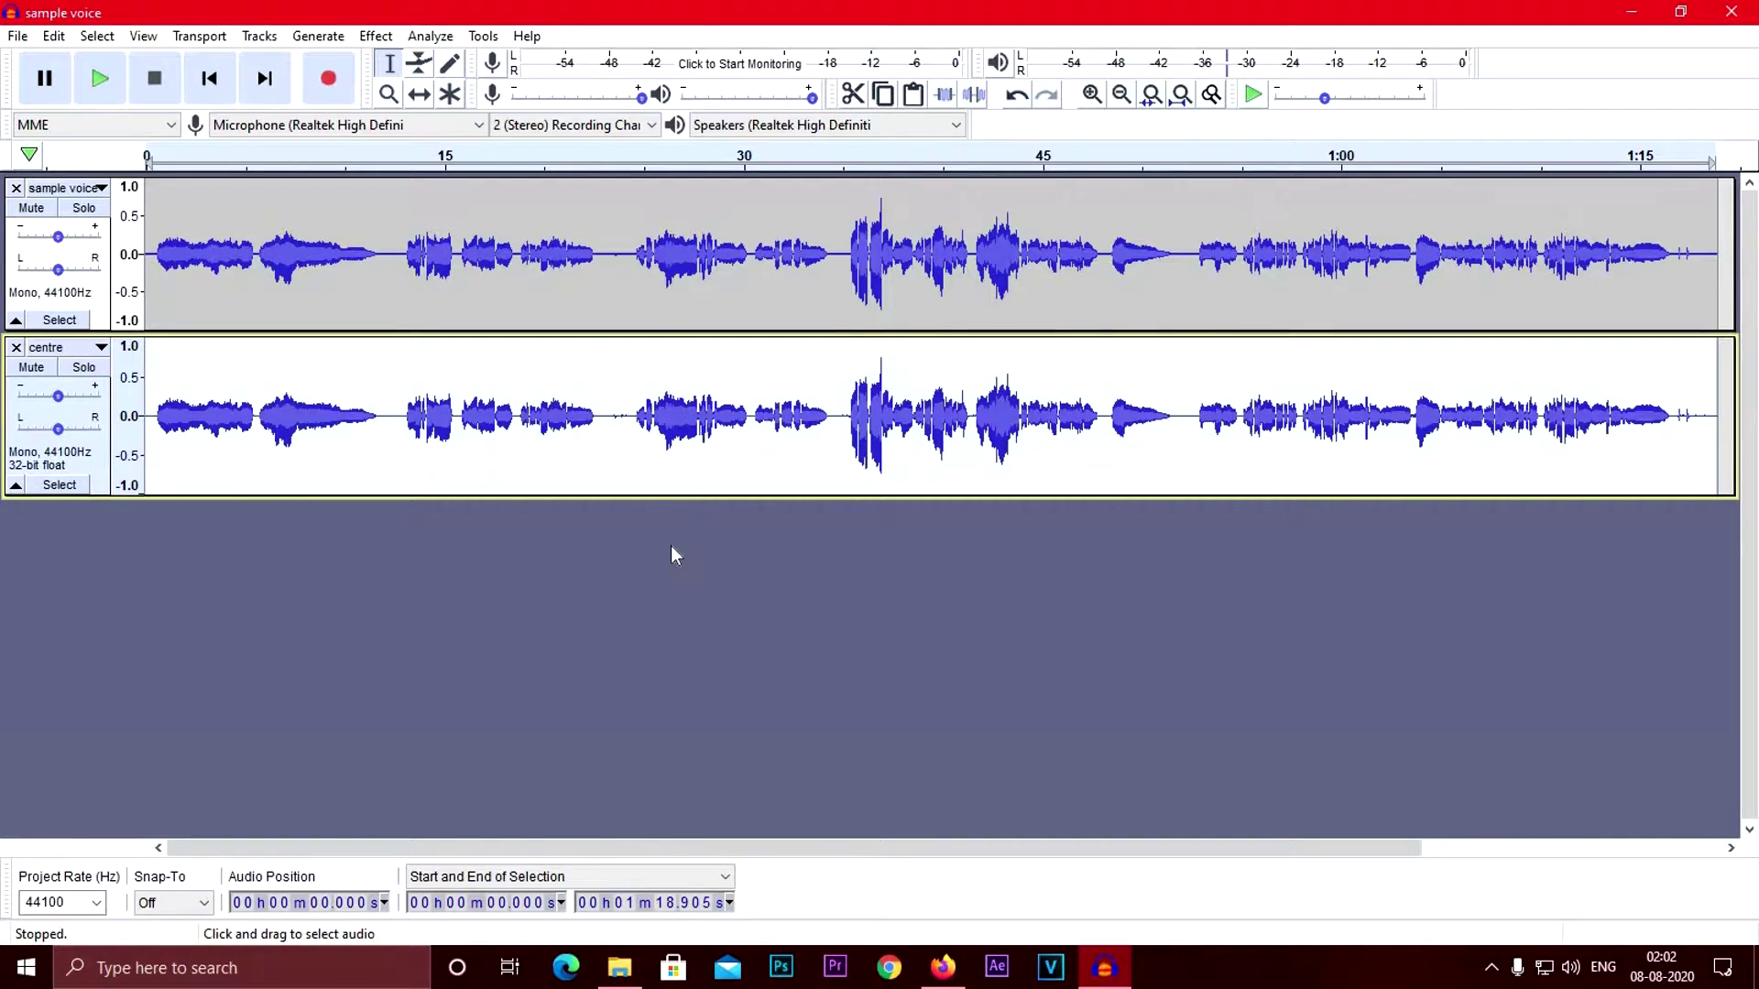
click(31, 208)
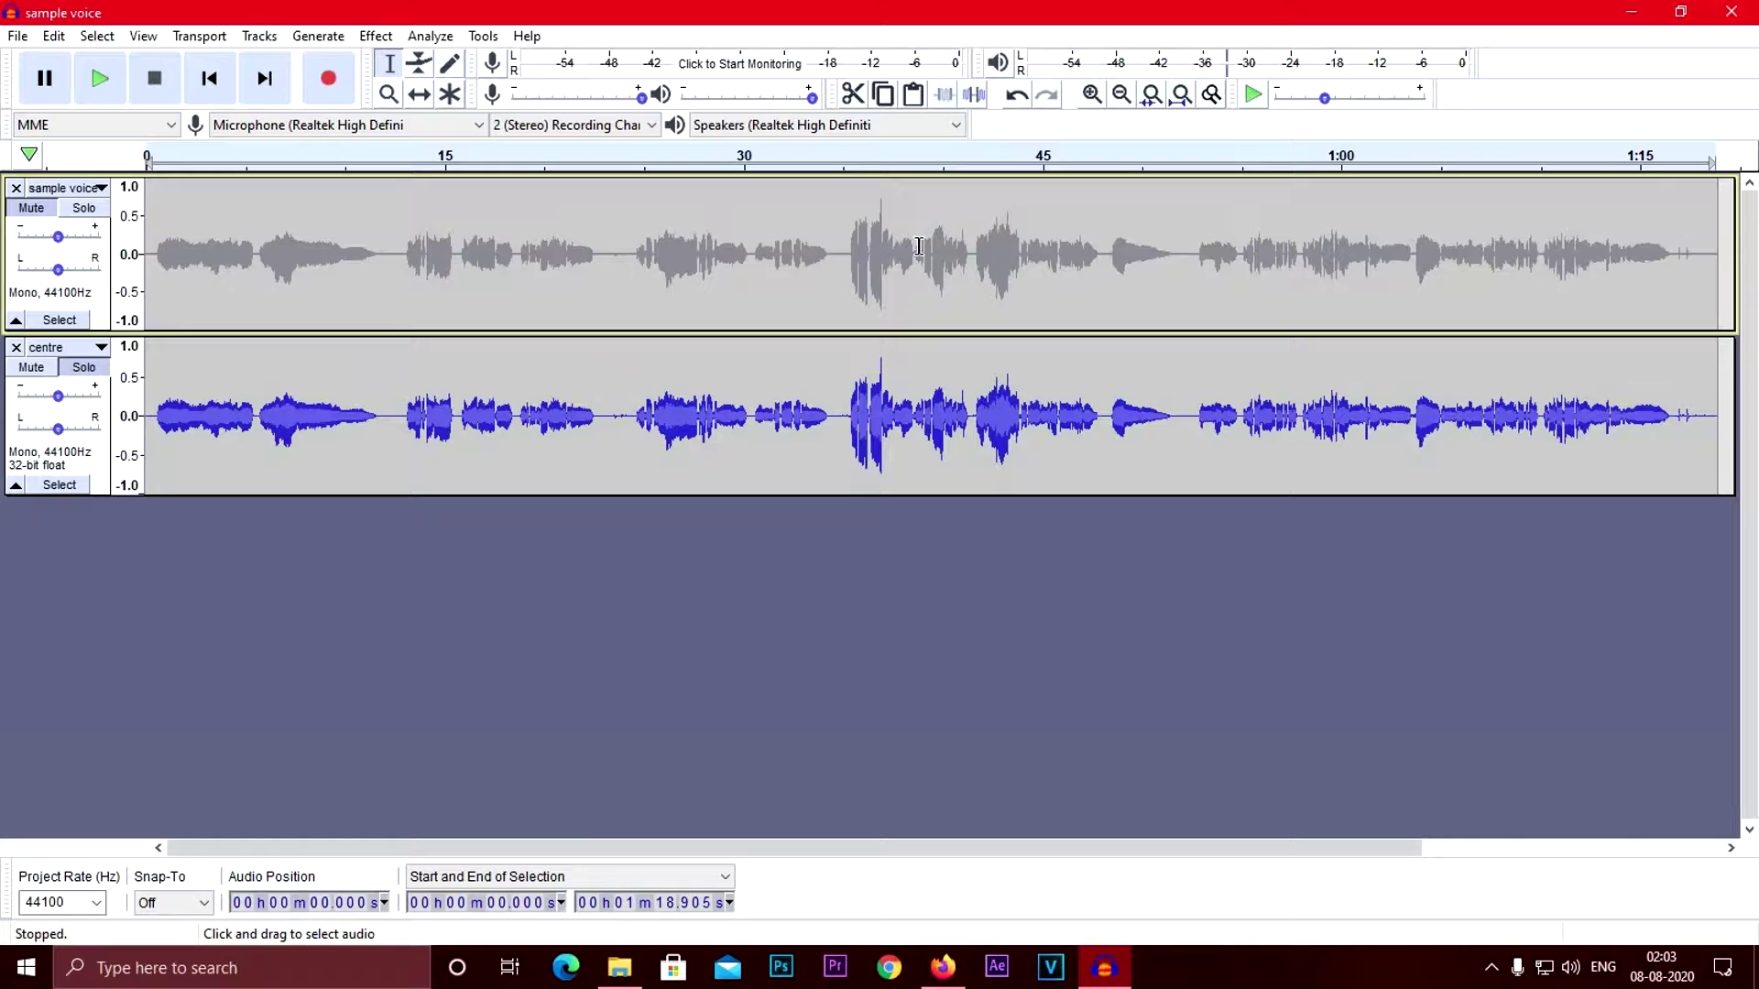
Open the Reverb effect on the entire centre track and preview it with a room size of 60%
click(779, 455)
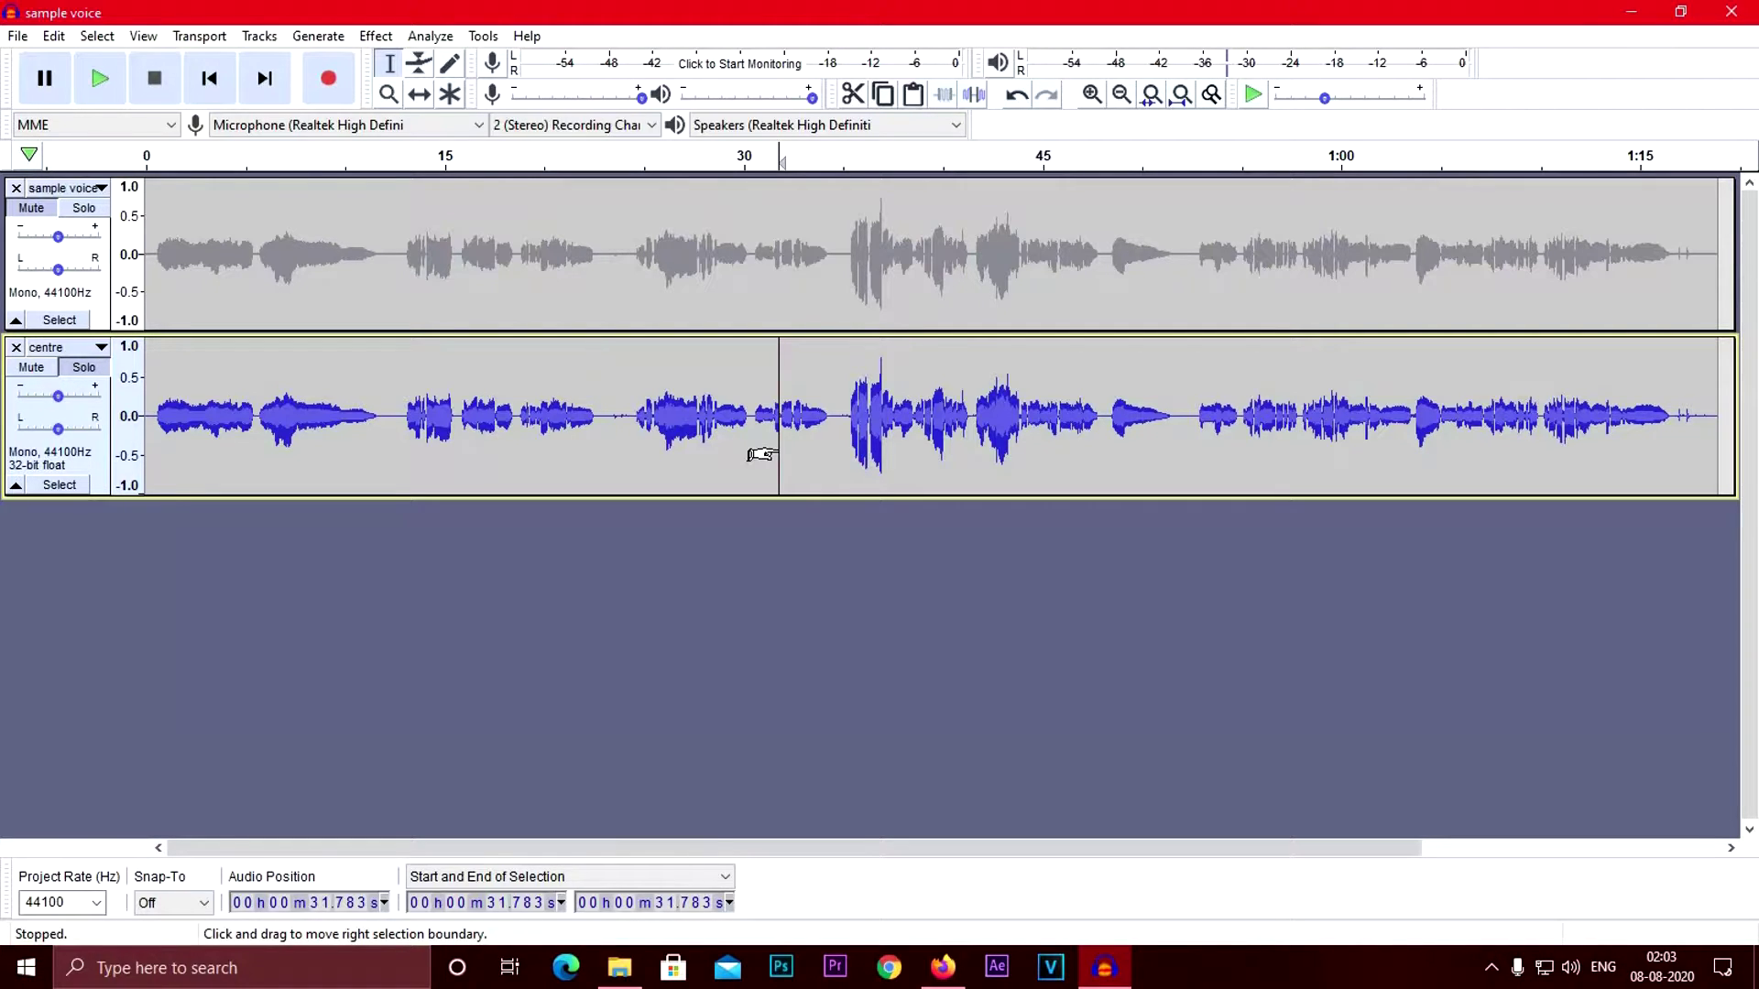
double_click(619, 418)
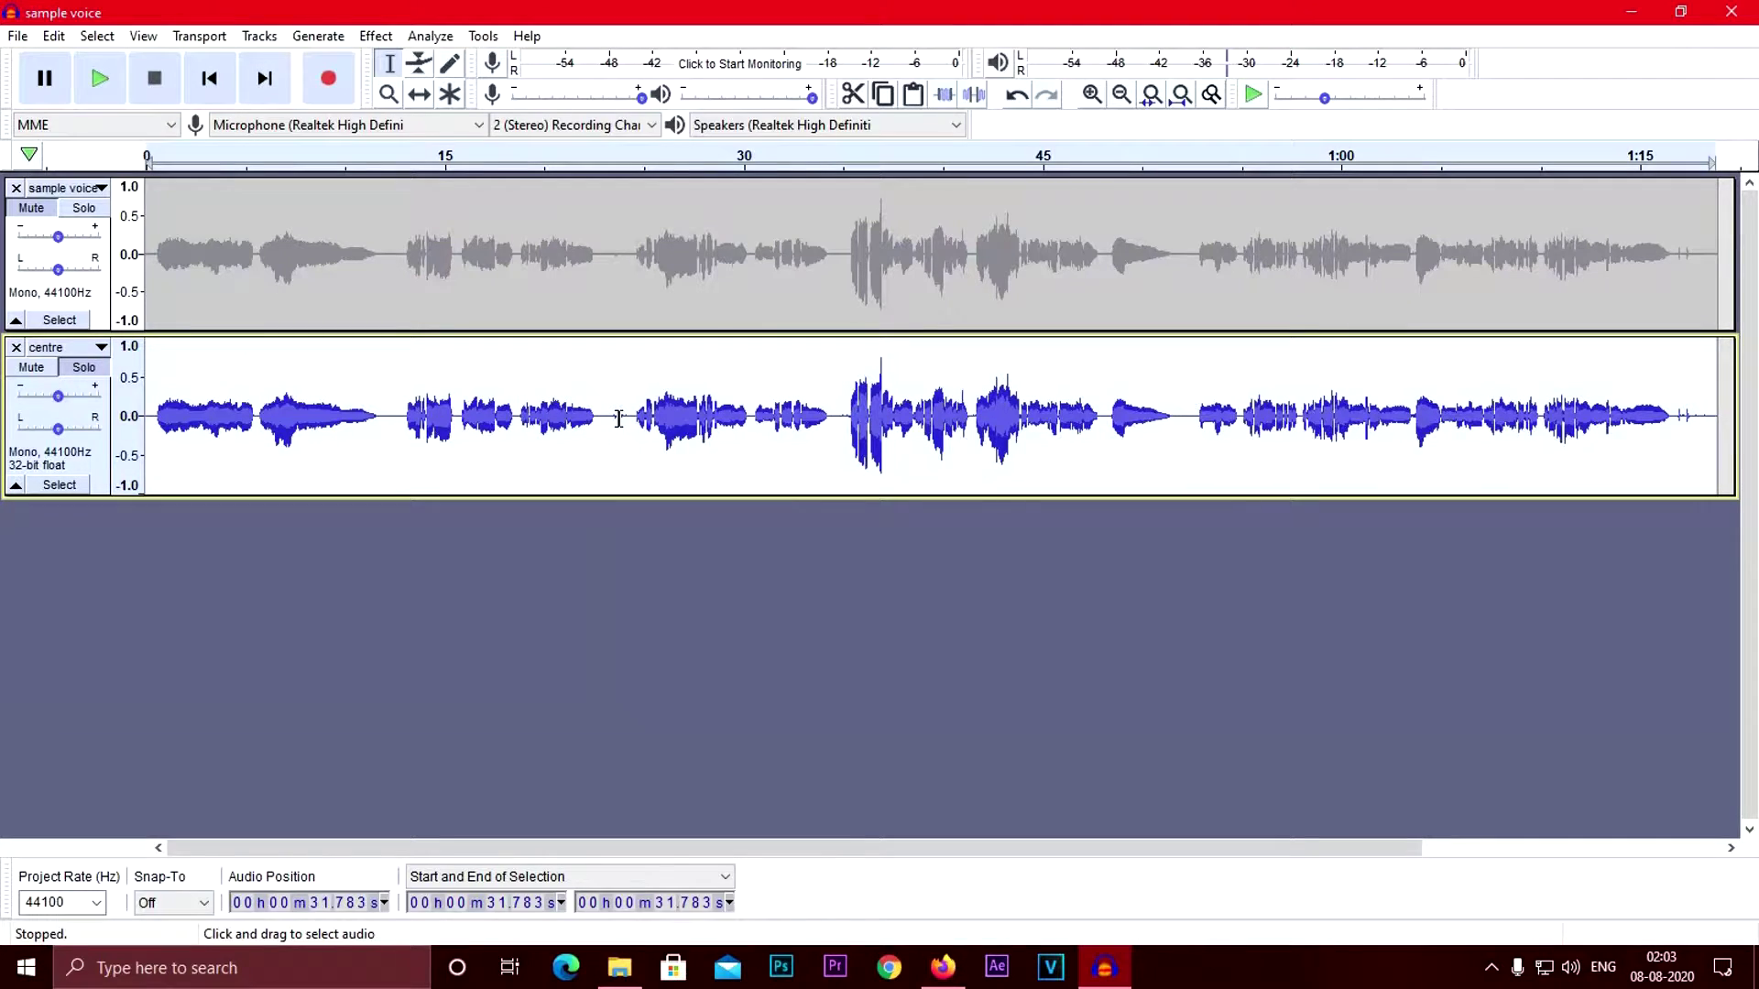
click(376, 36)
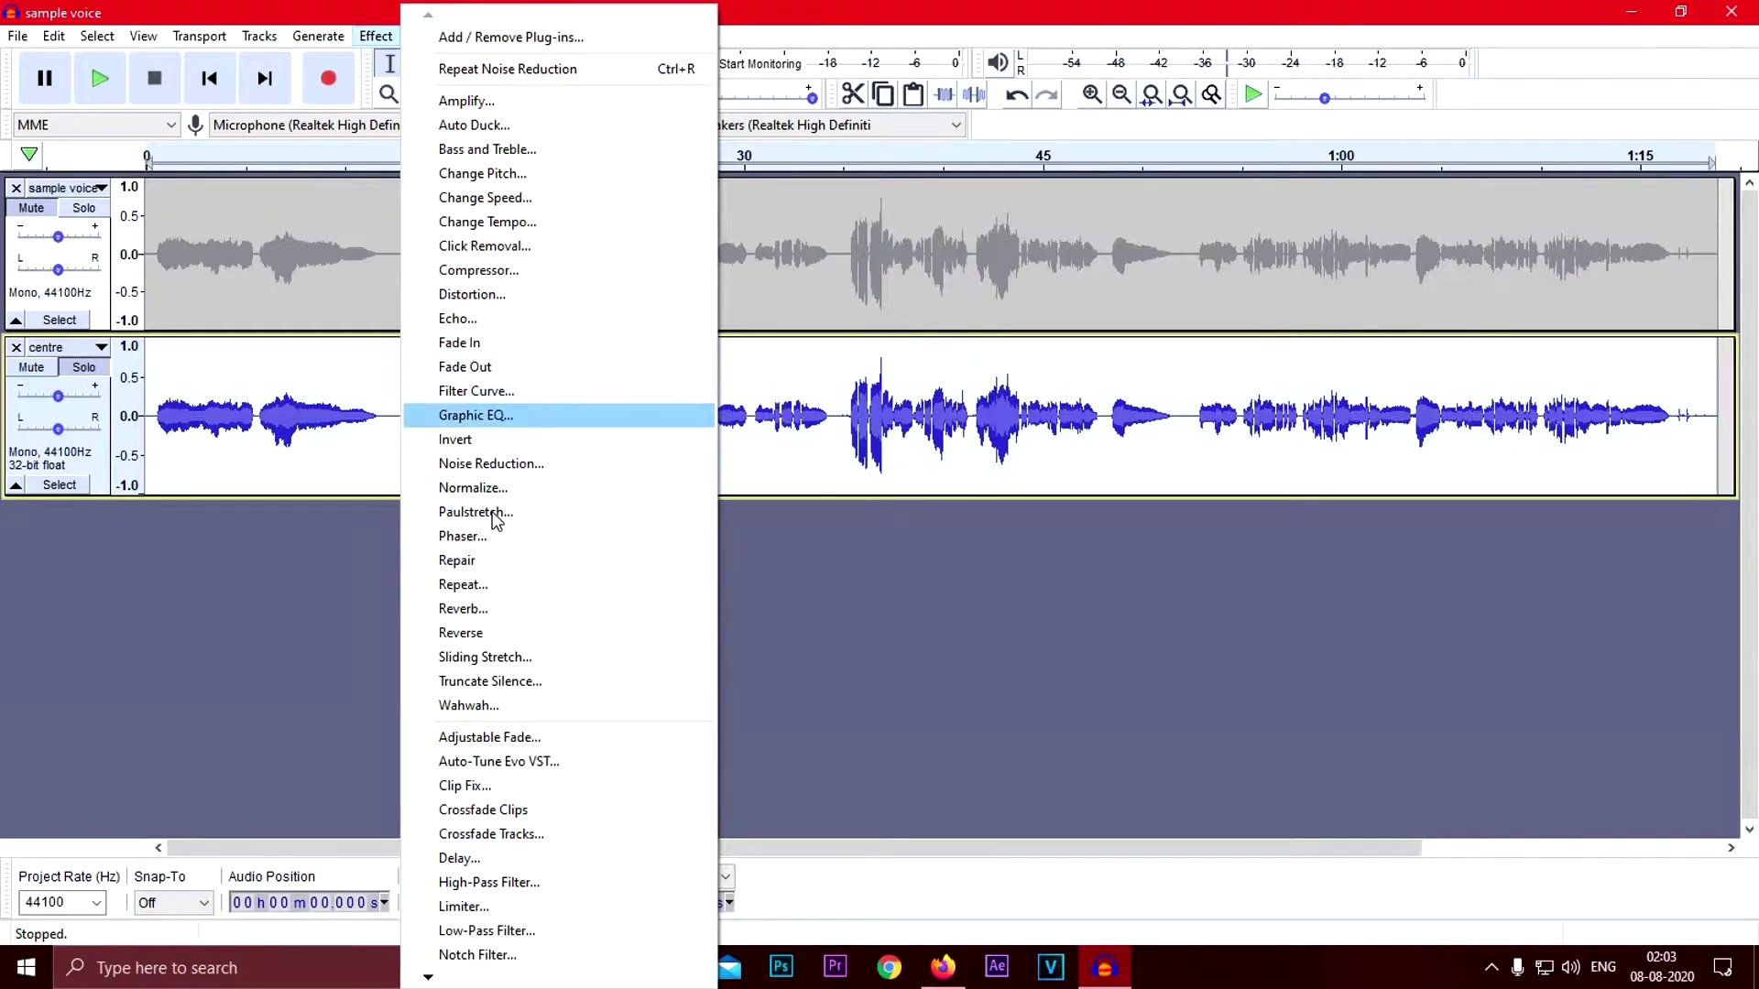
click(483, 609)
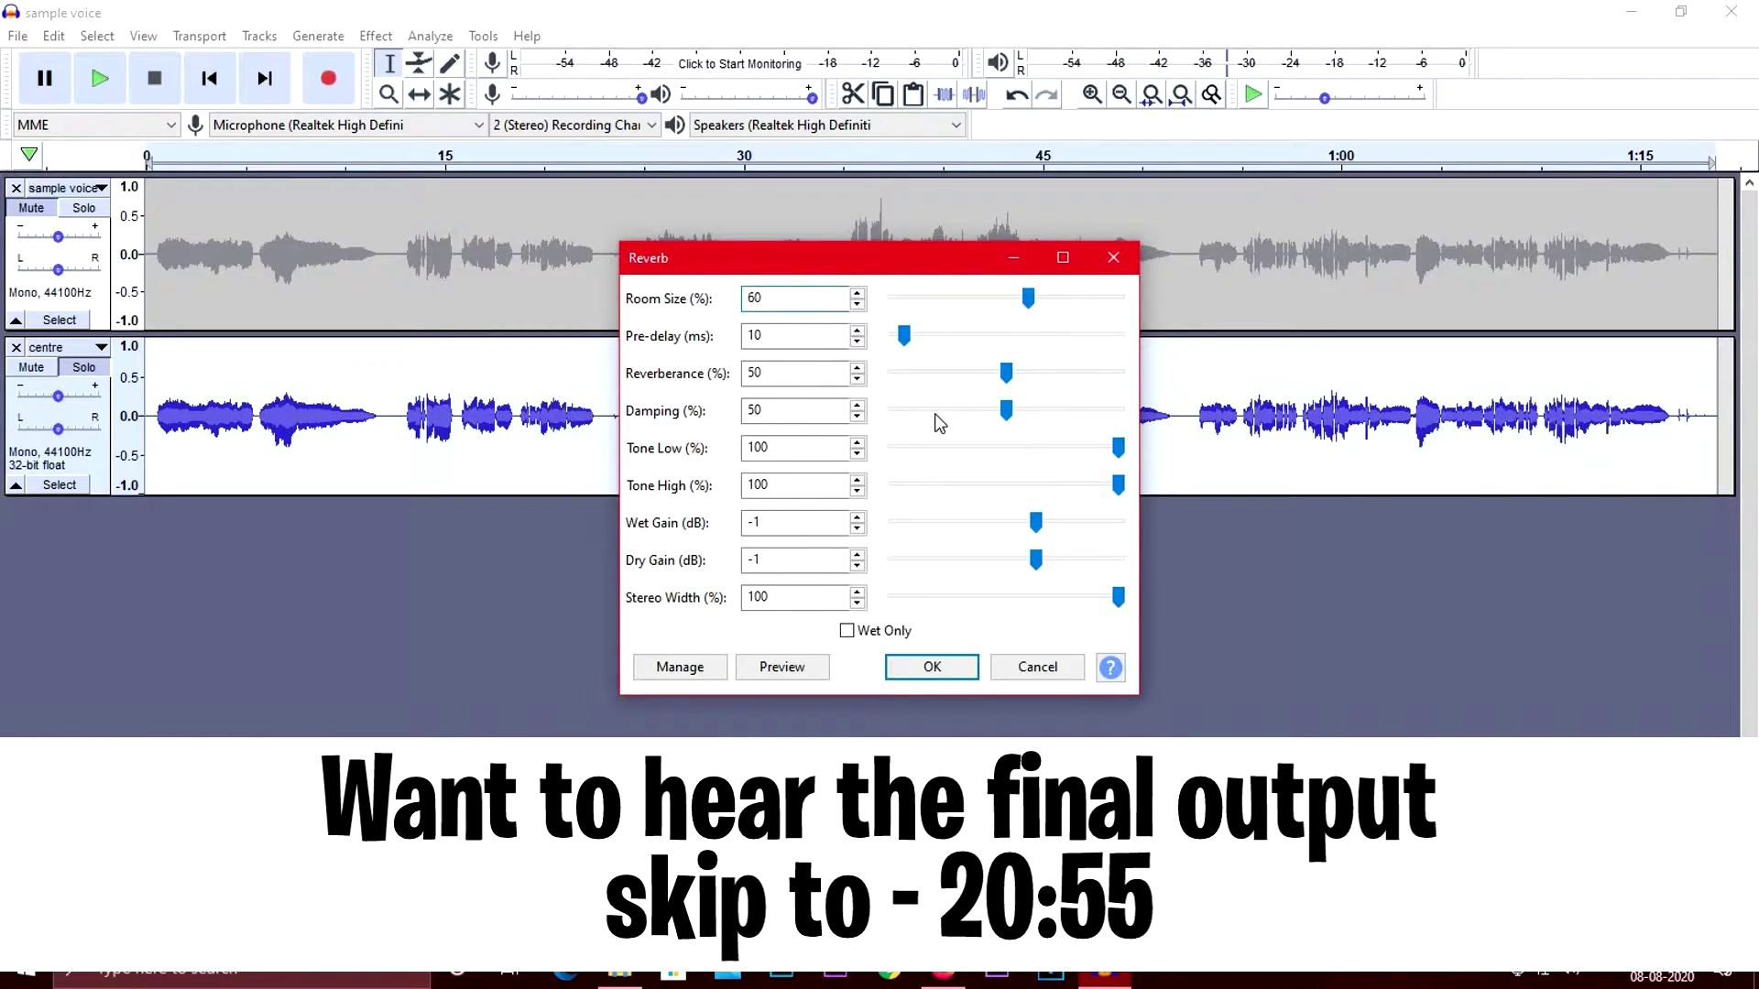
click(781, 669)
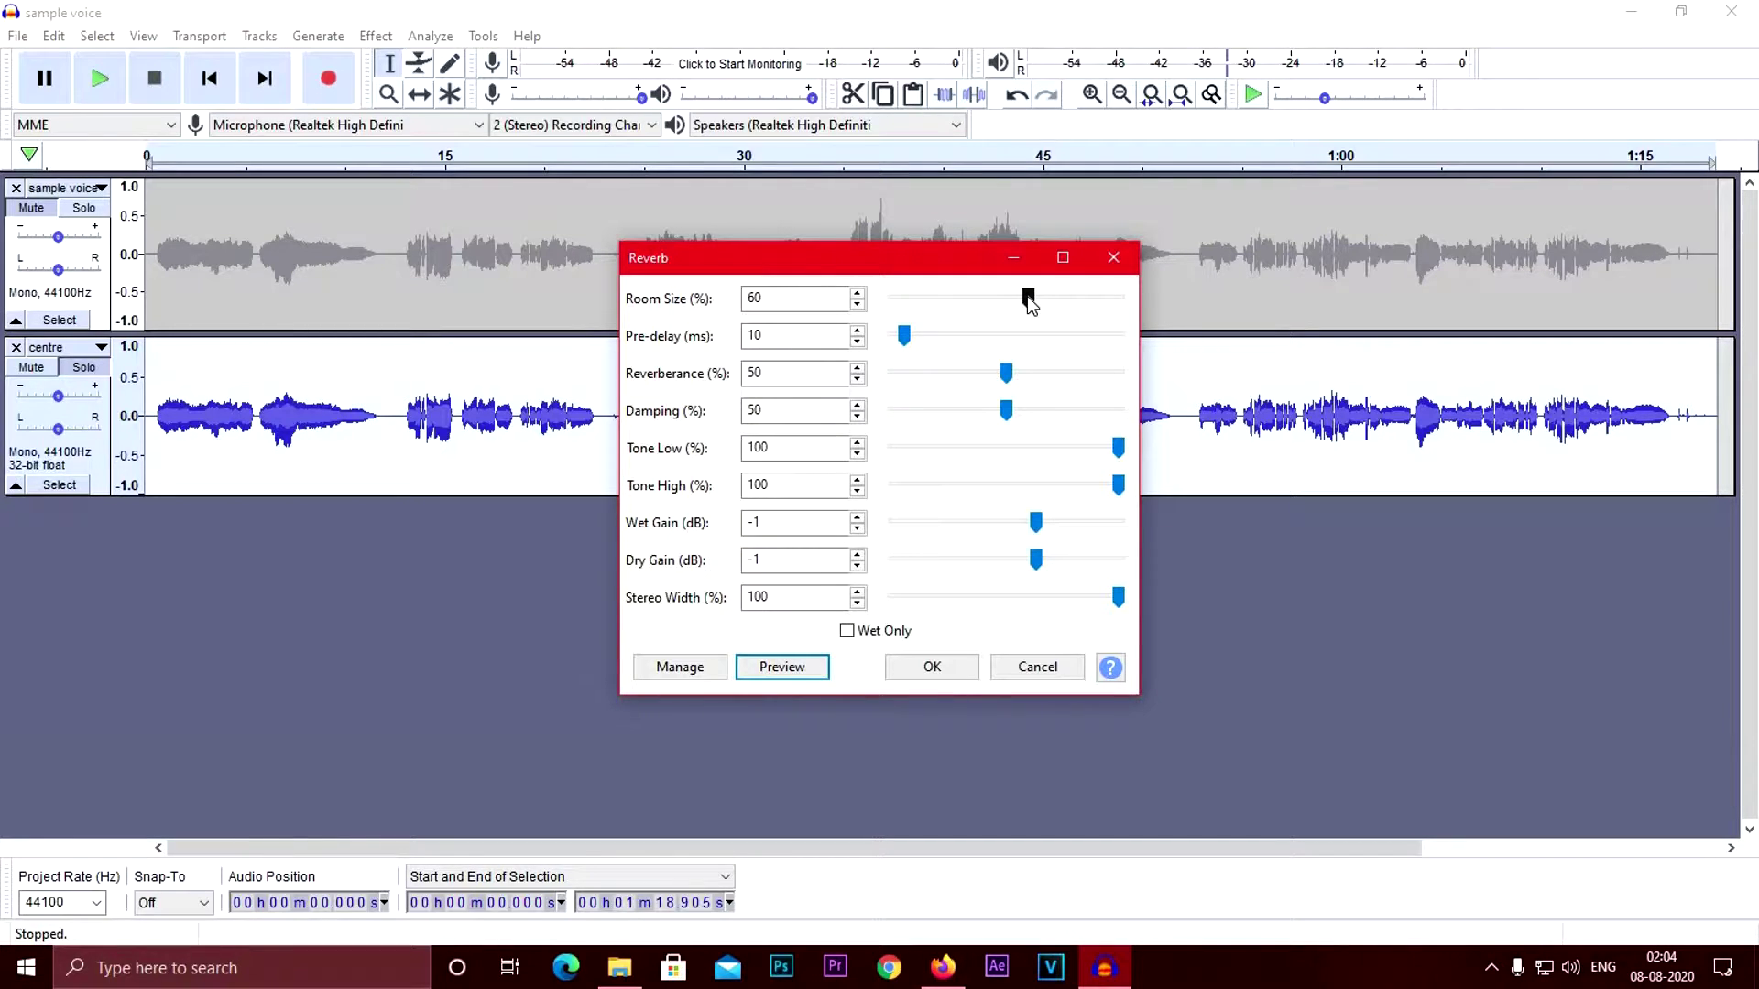
Reduce the reverb room size to 58%, preview and apply it to the centre track, and play the beginning of the result
drag(1028, 300, 1023, 301)
click(690, 668)
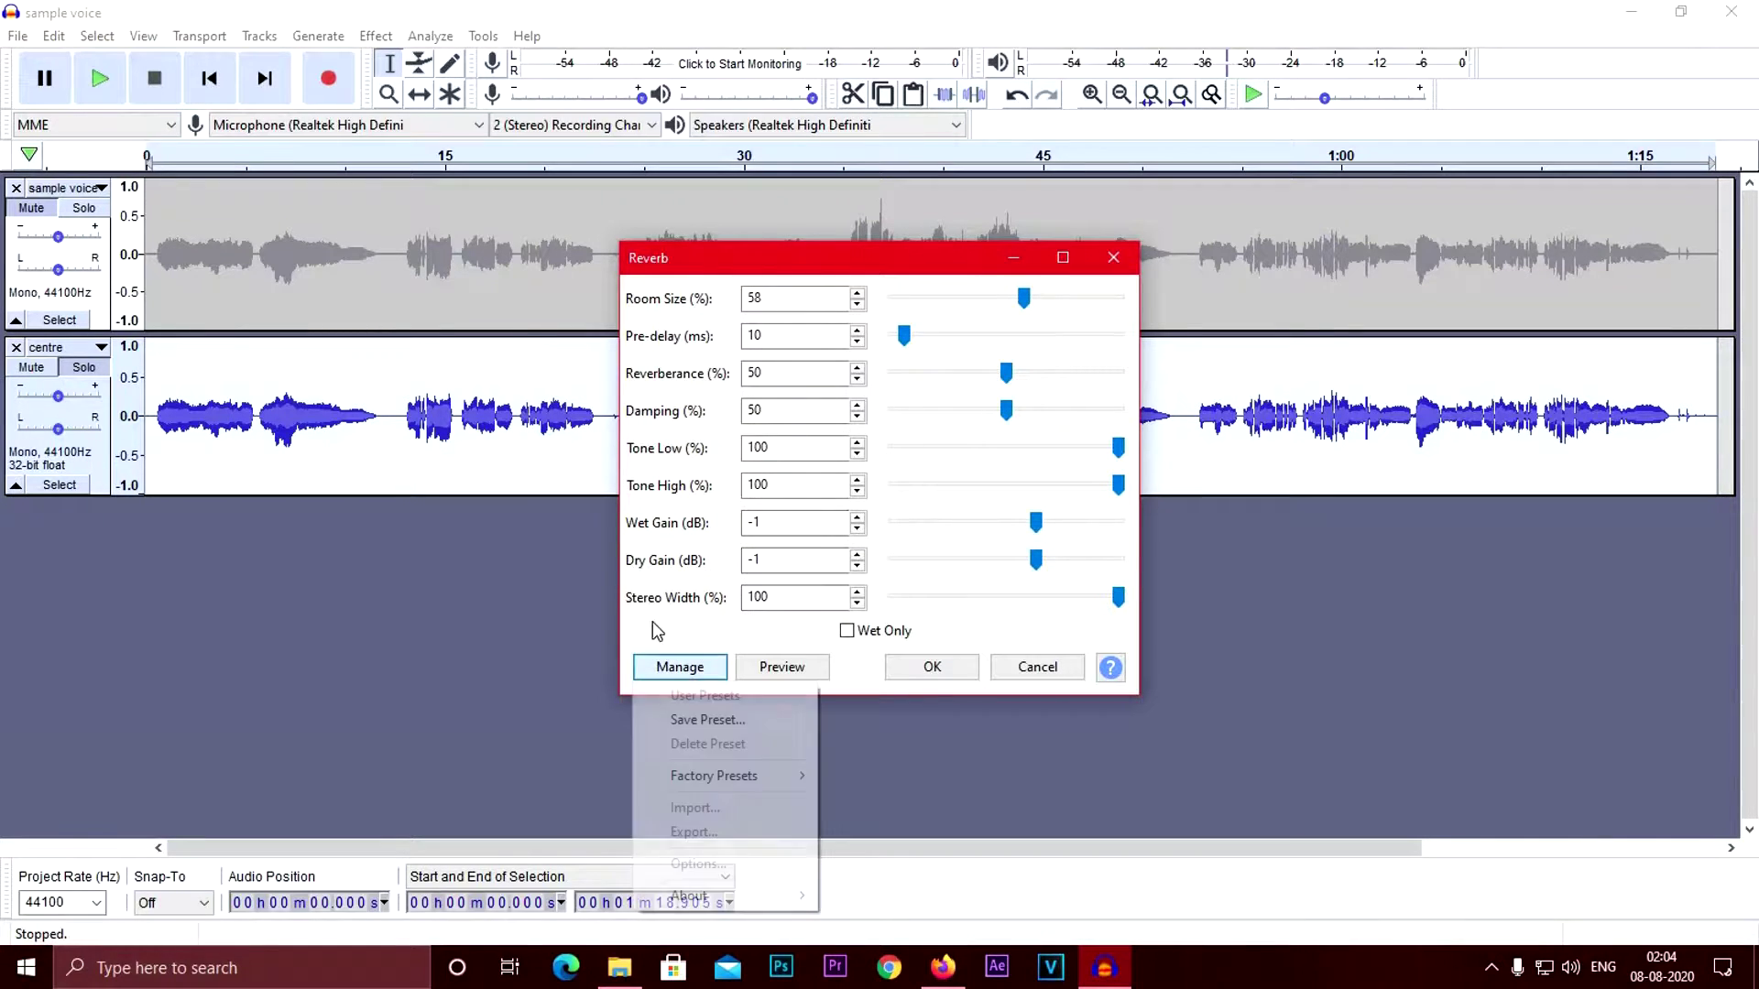
click(778, 668)
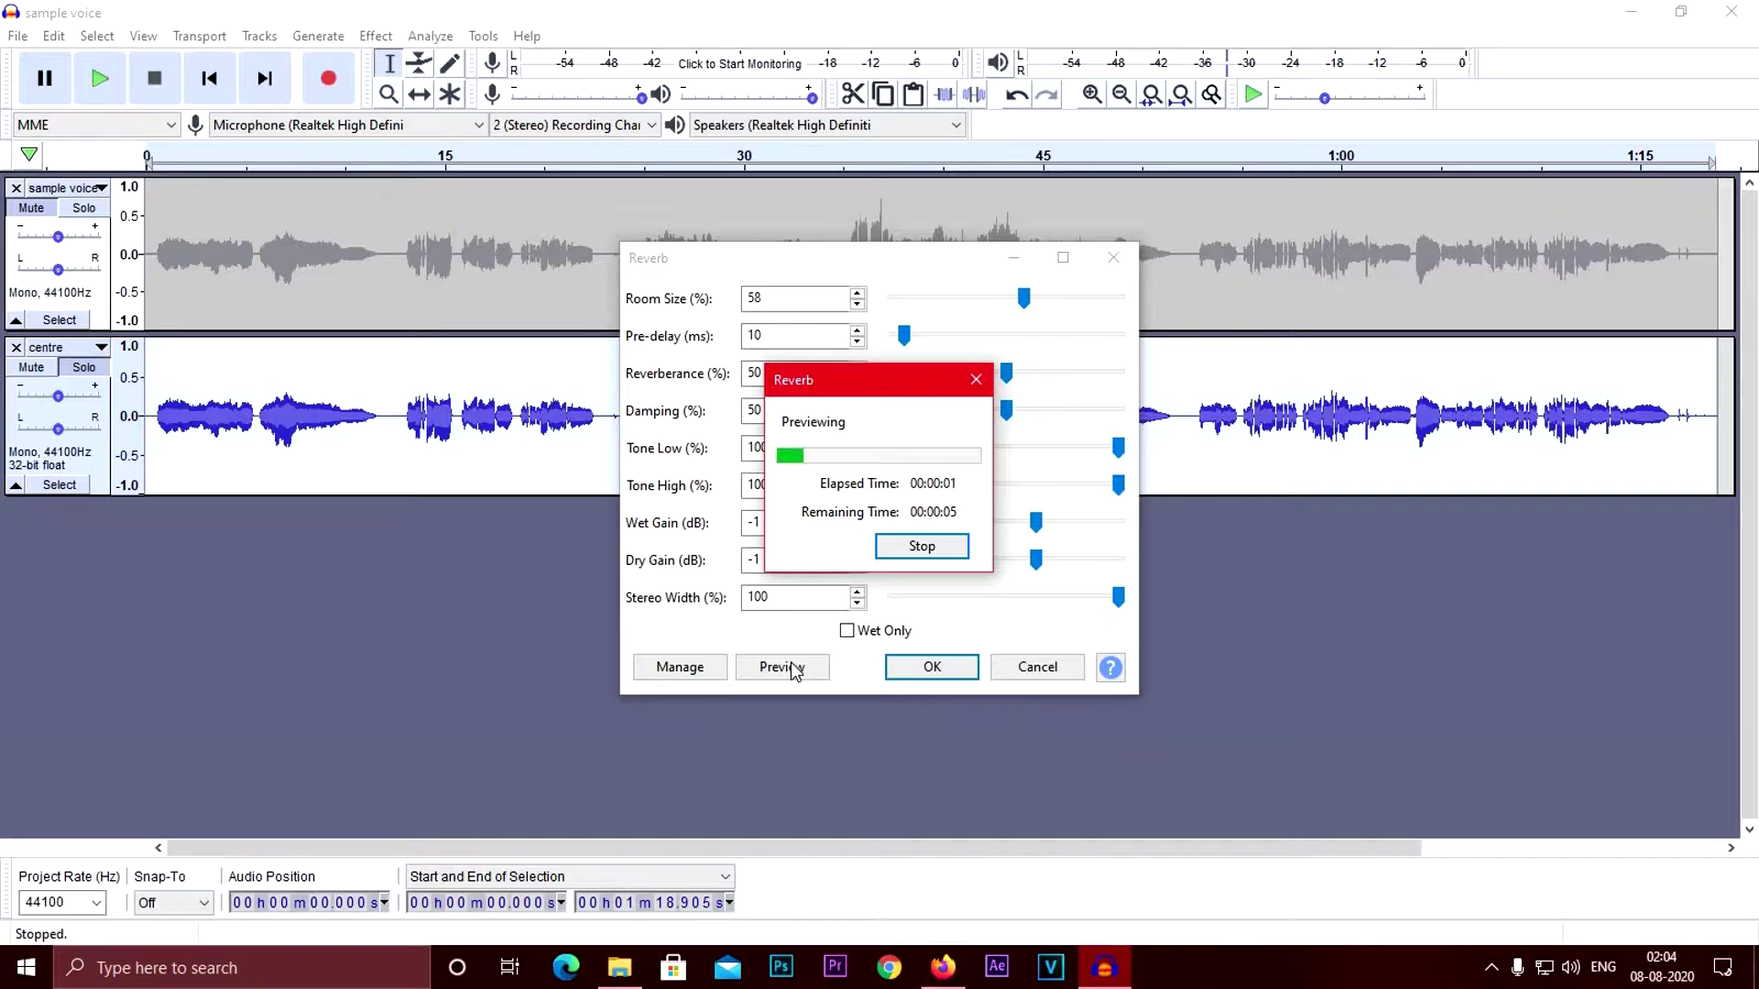
click(919, 548)
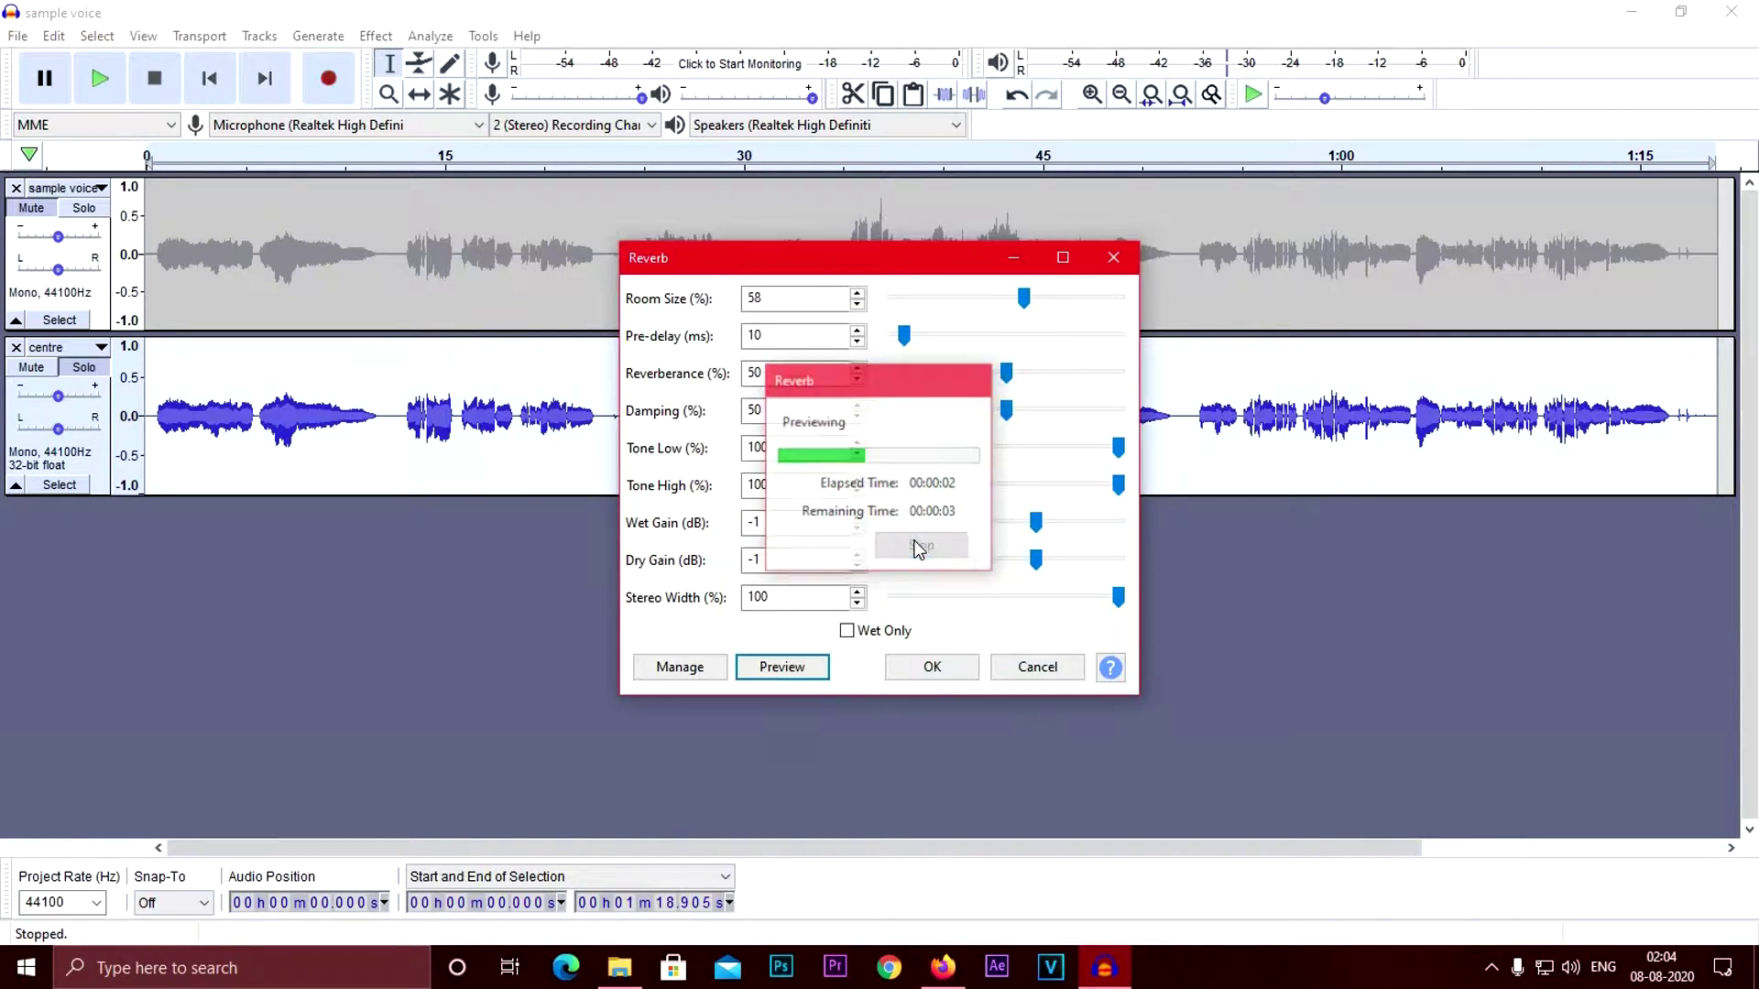
click(931, 667)
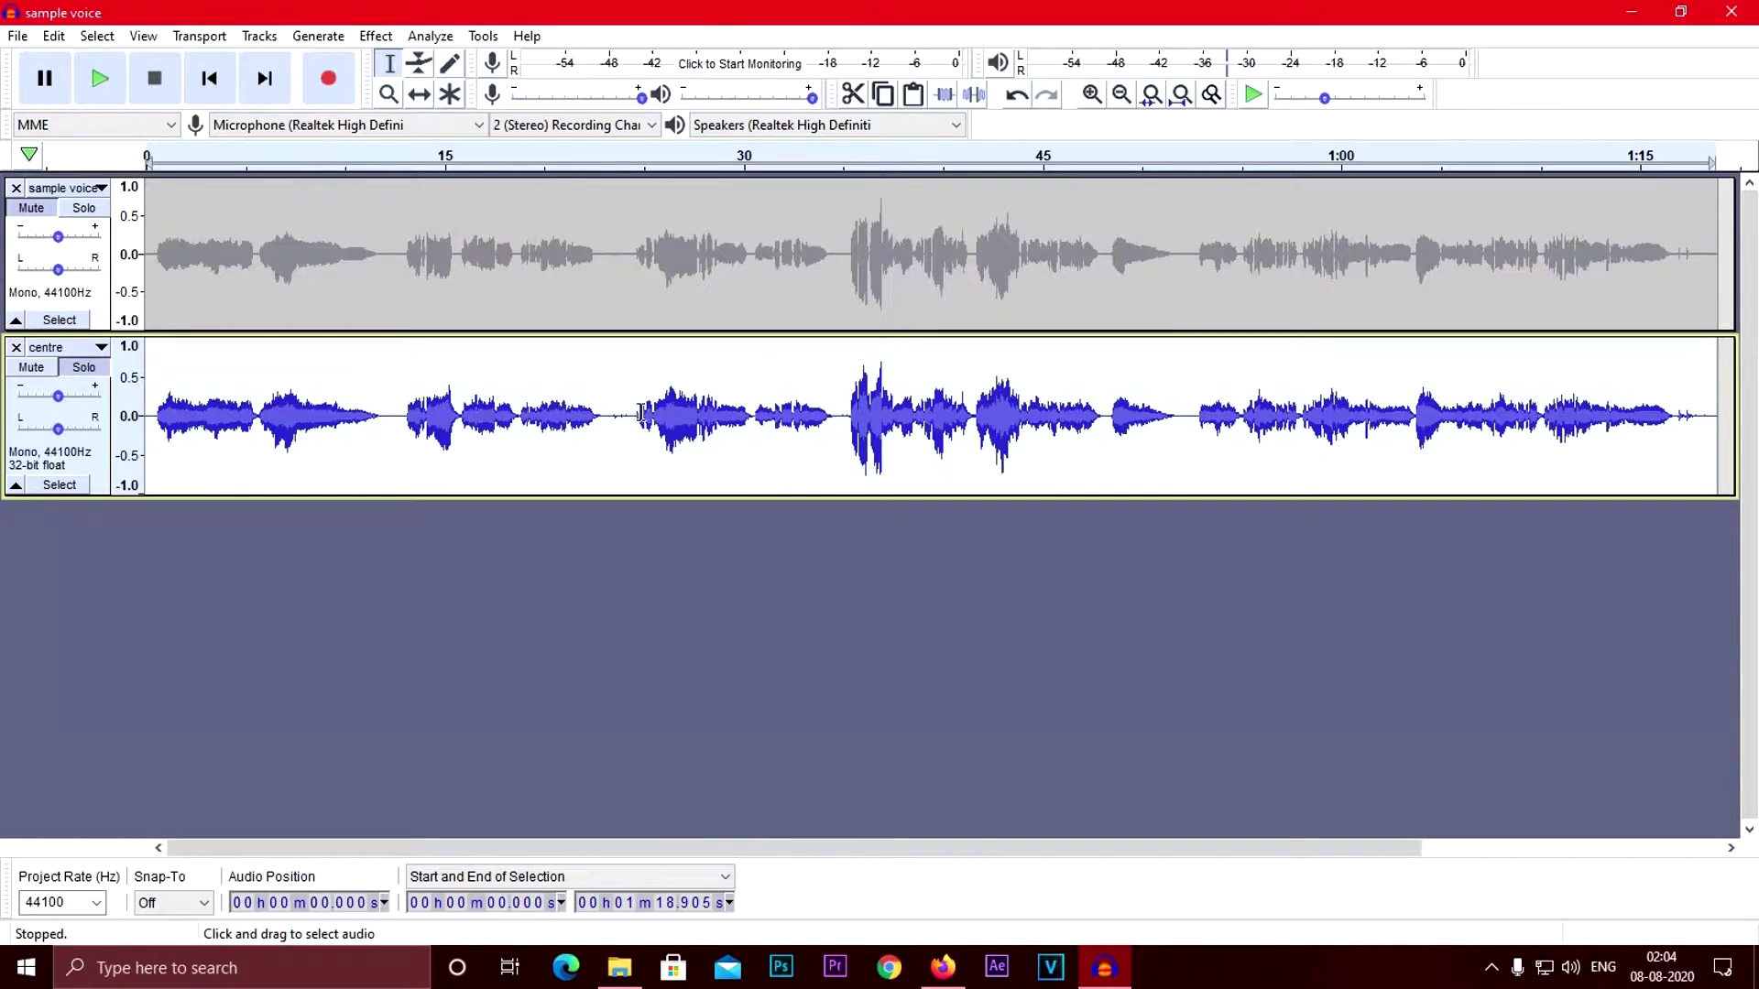
key(space)
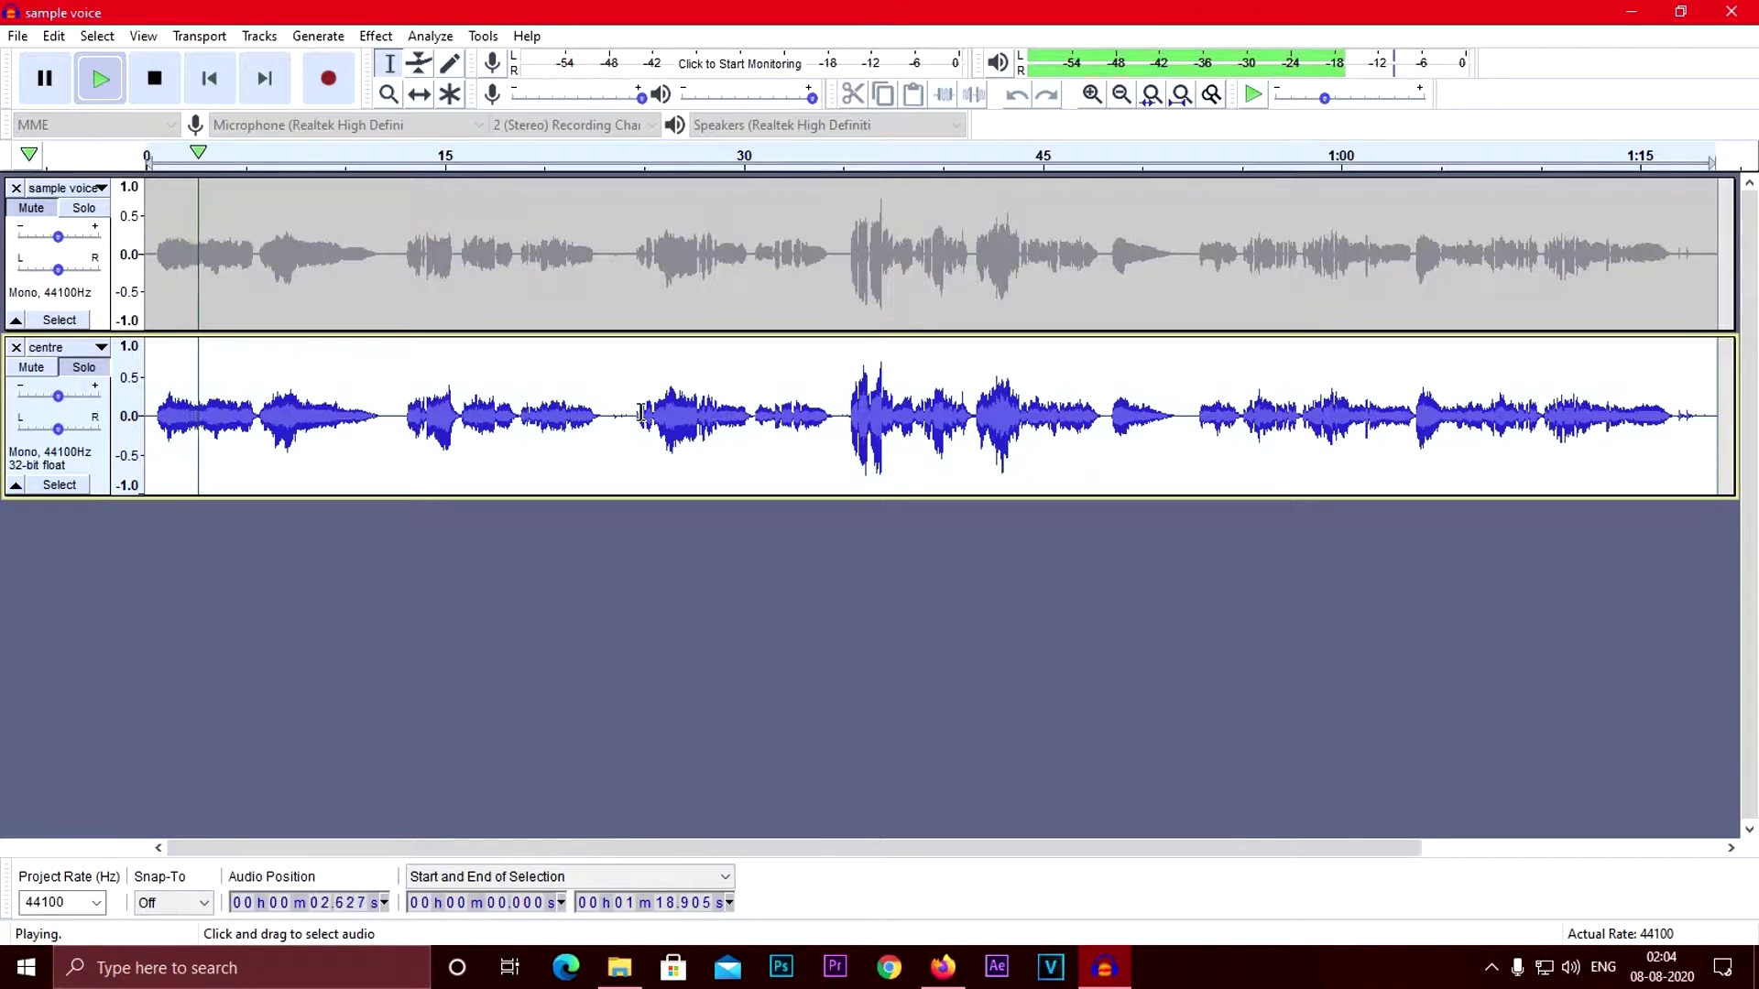
key(space)
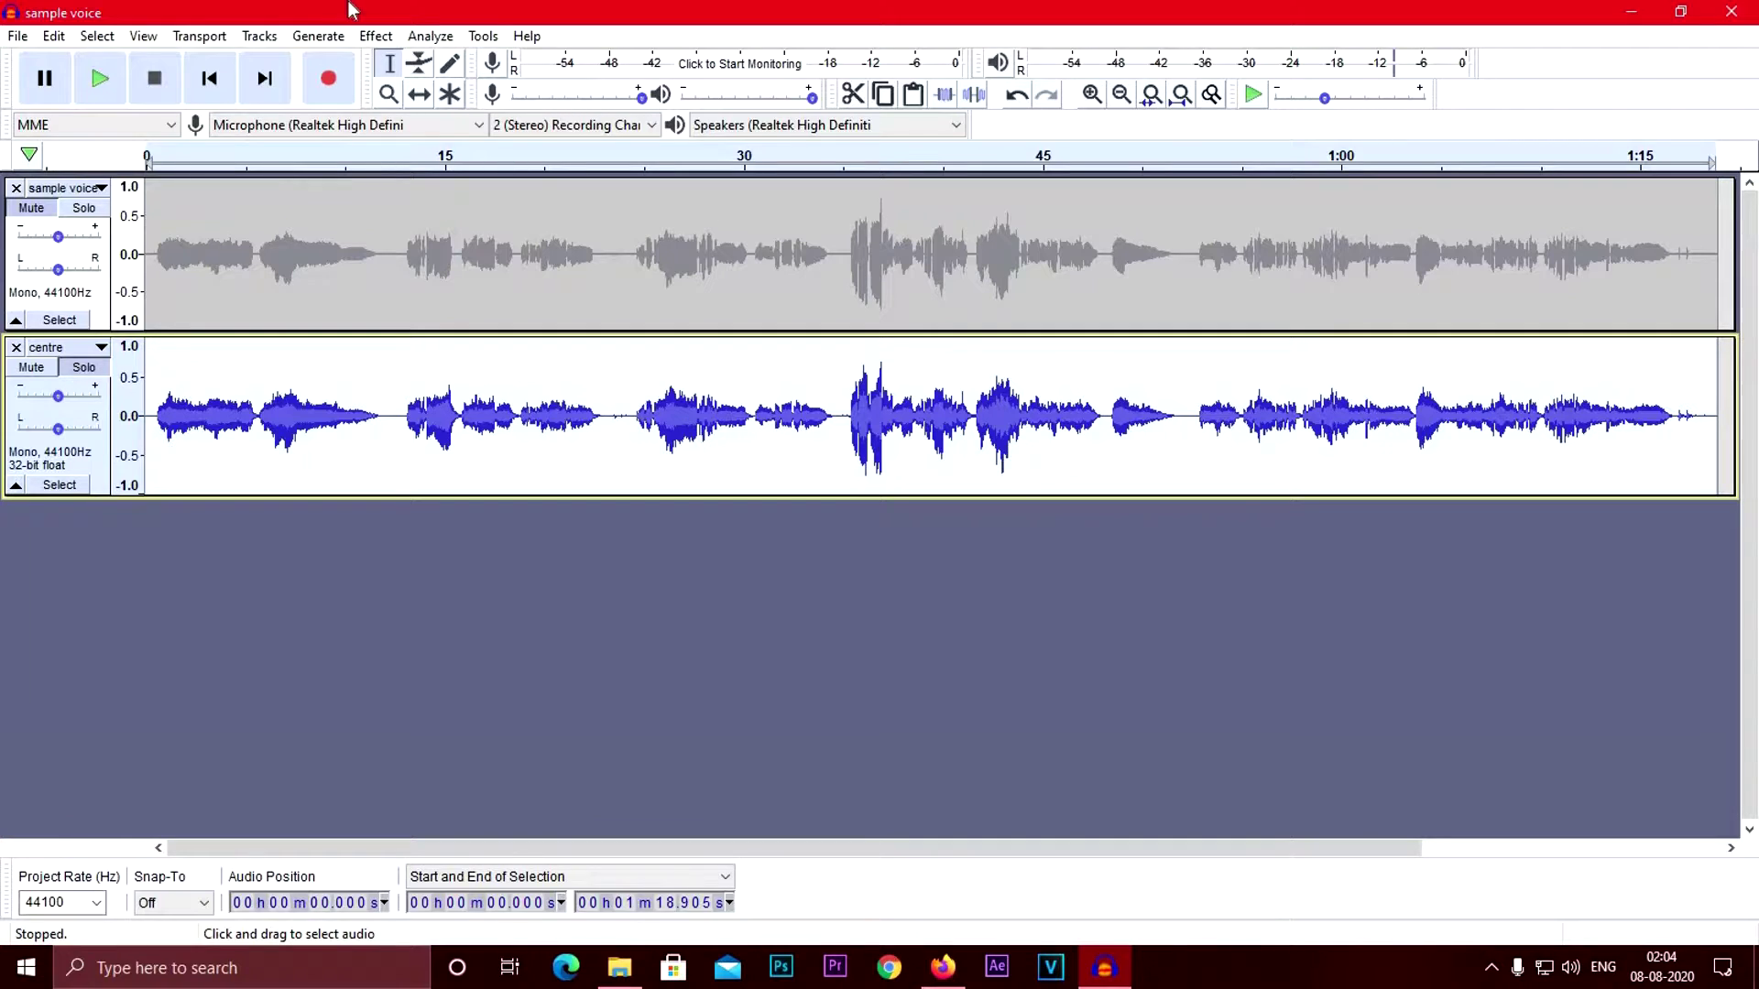
Open the Delay effect on the centre track and preview it with a delay level per echo of 1.00 dB
click(374, 39)
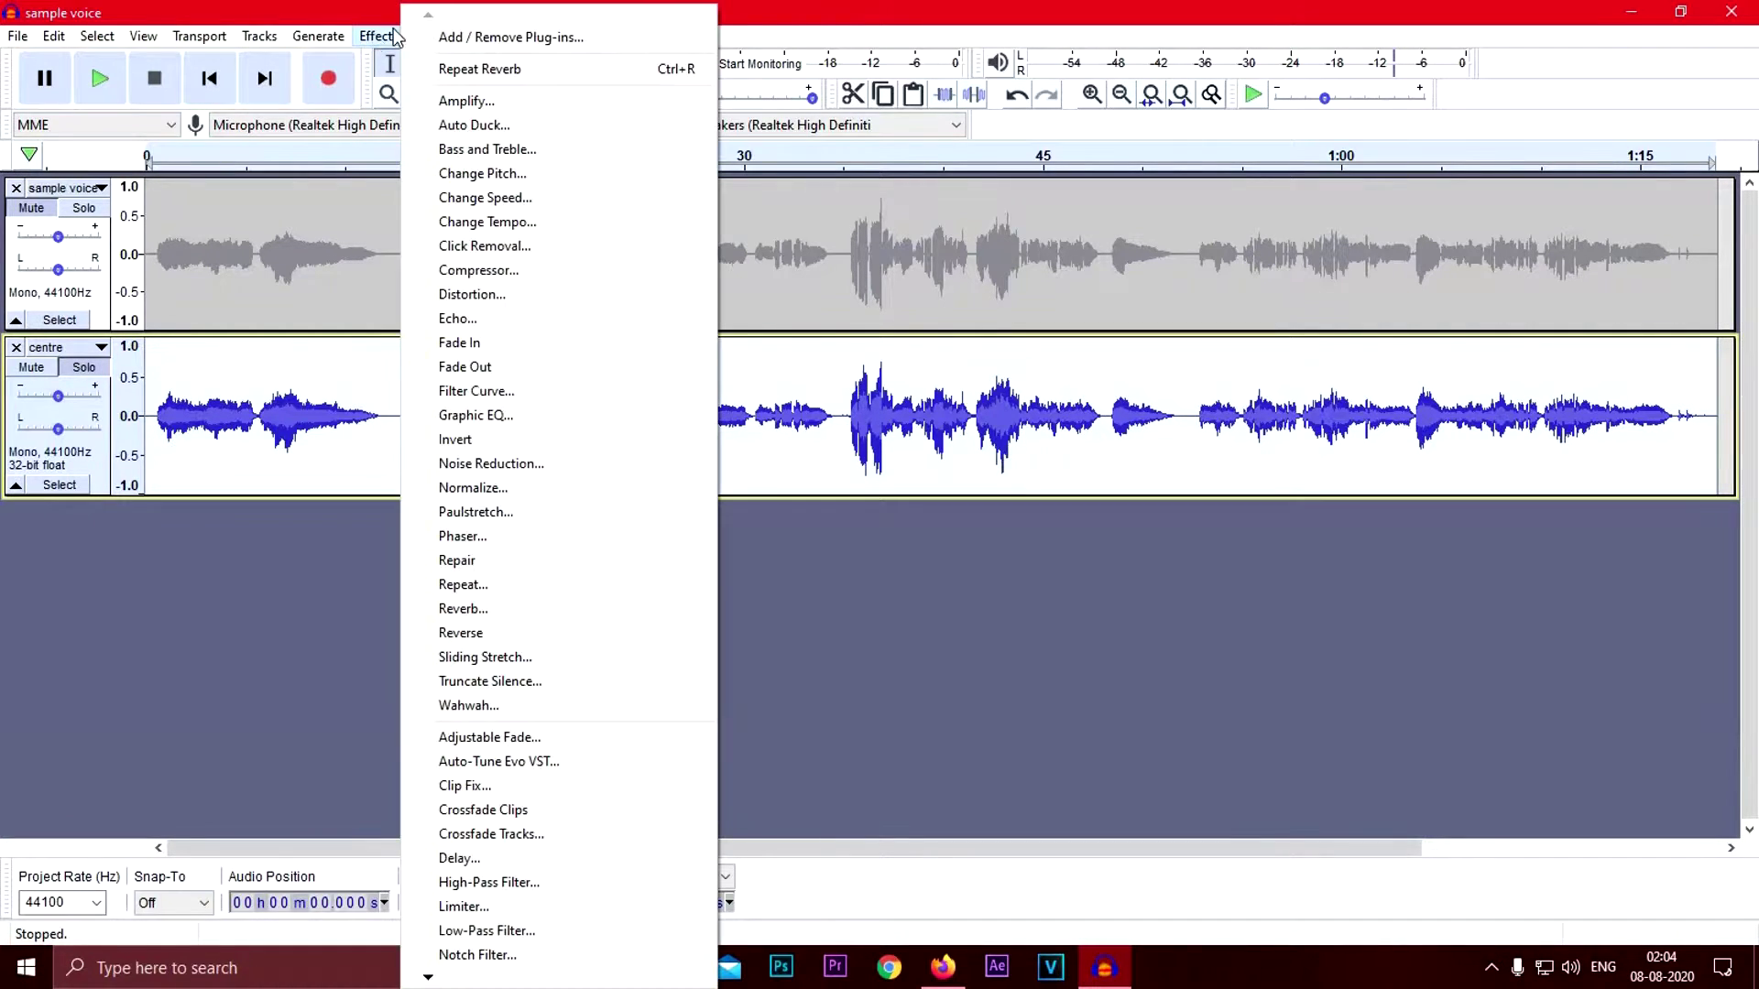
click(472, 856)
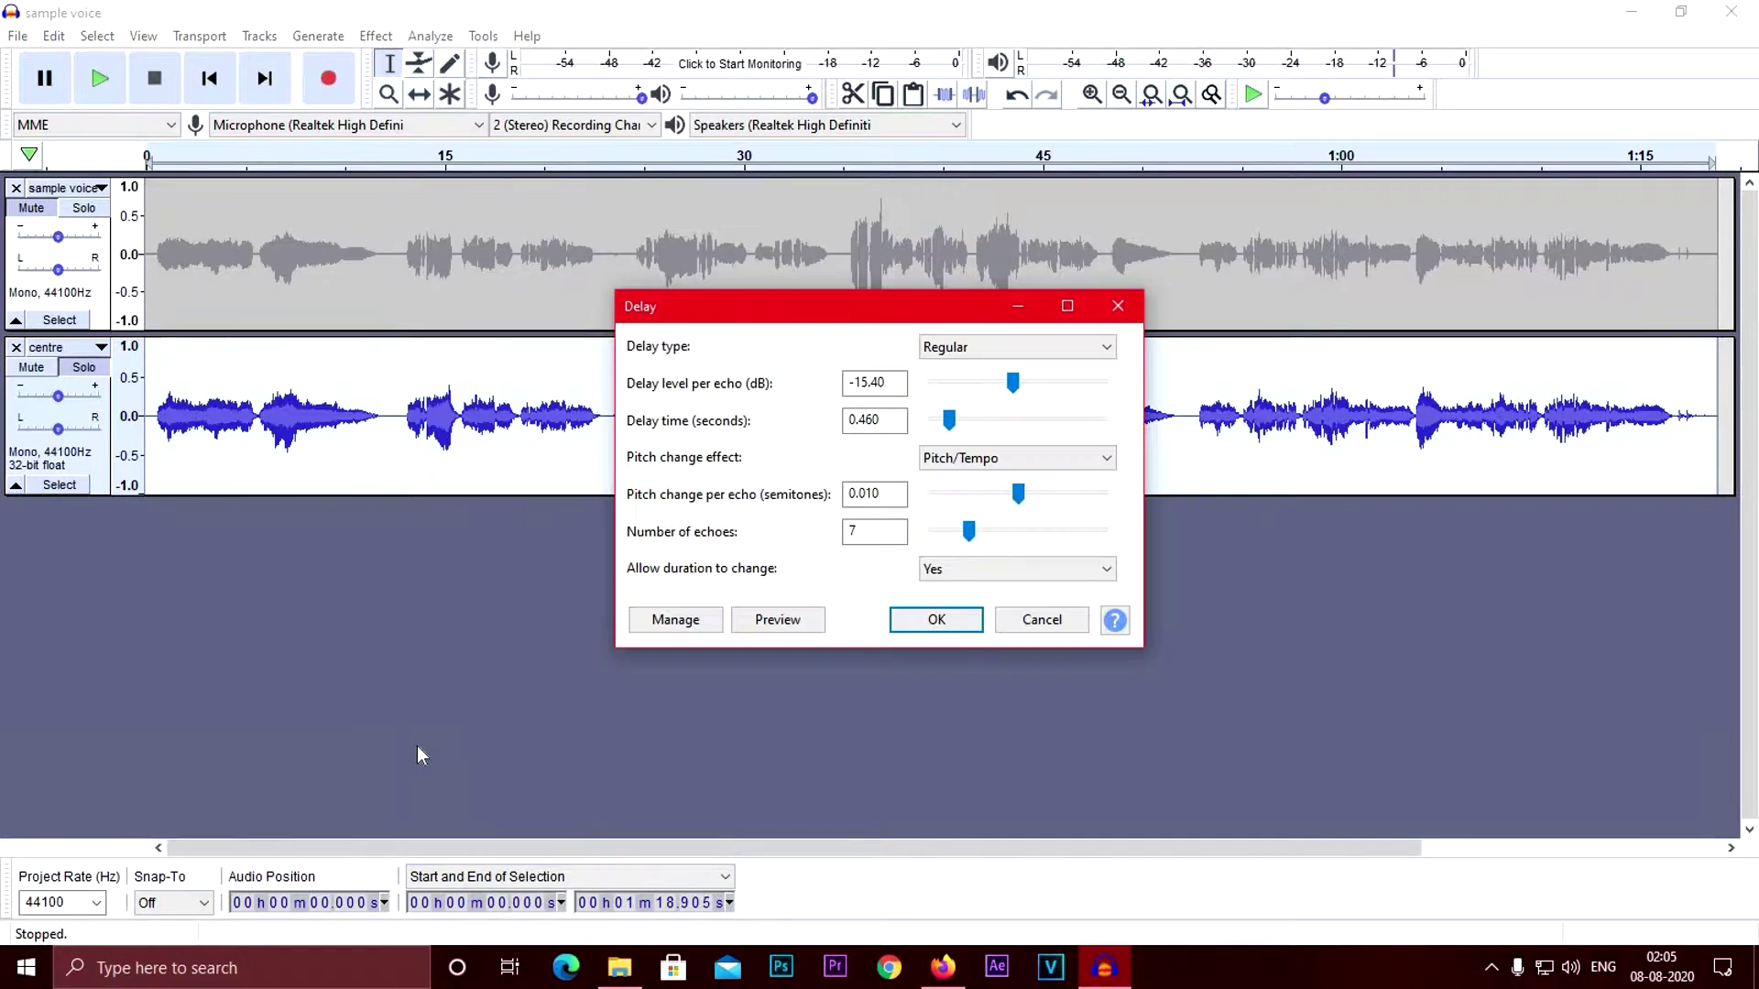
click(899, 383)
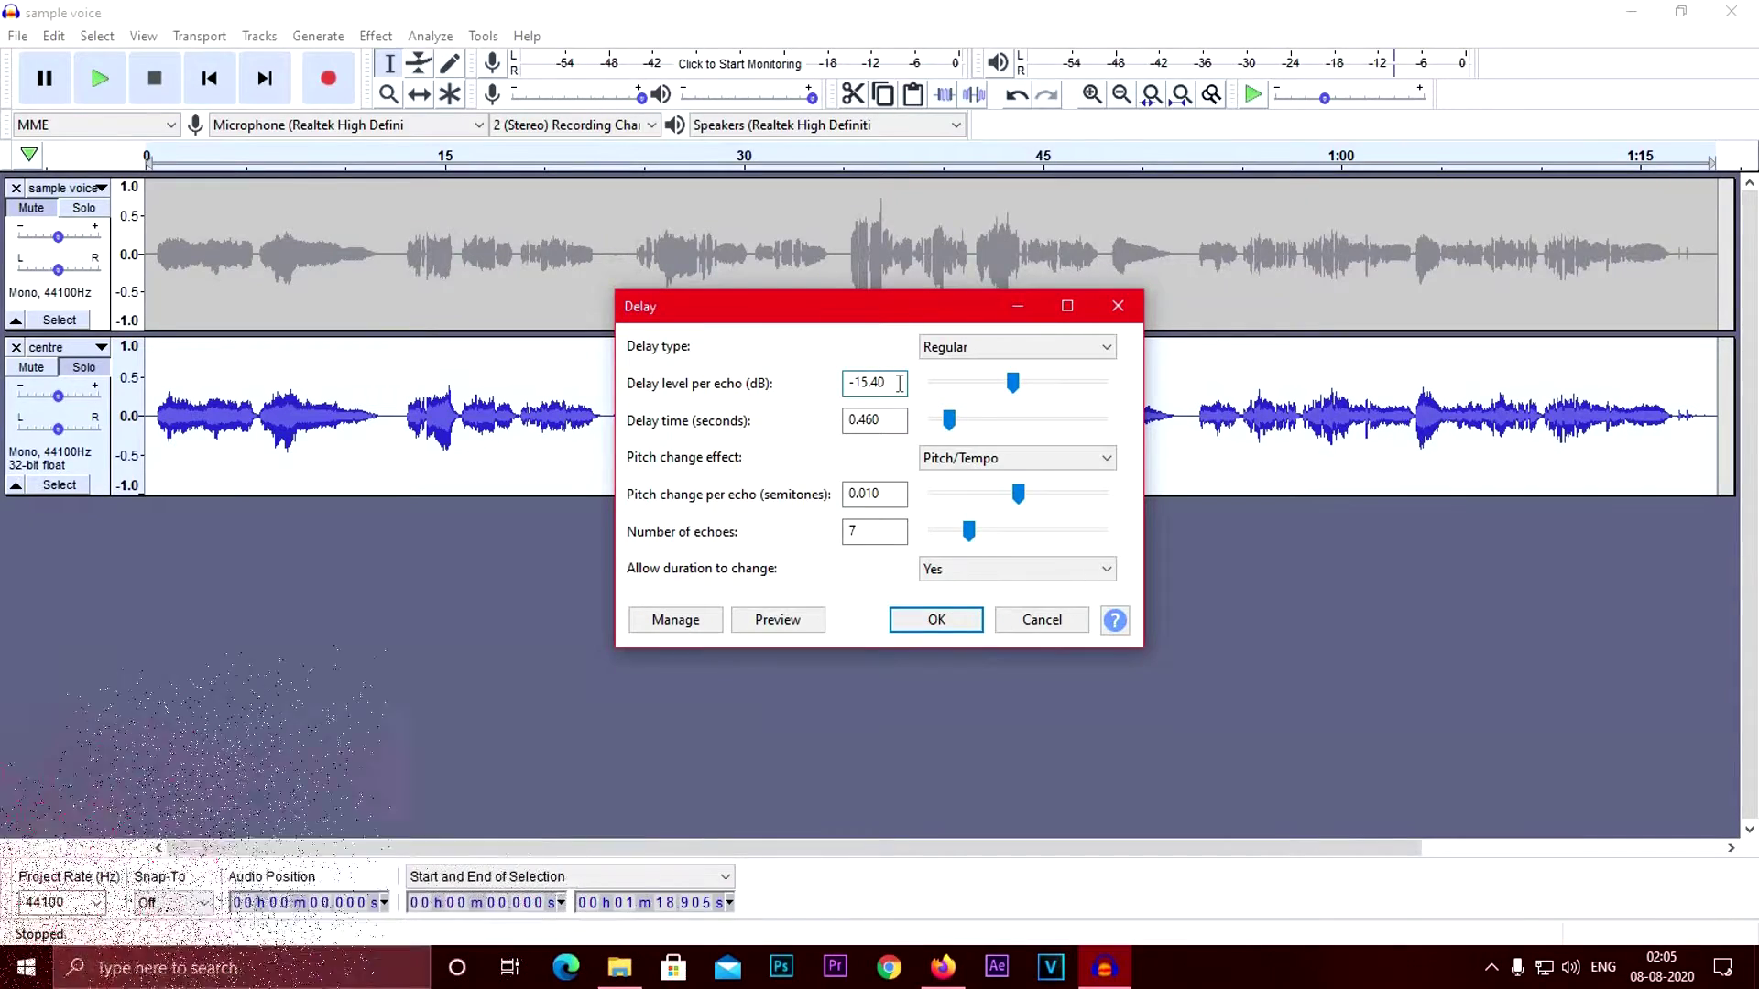
drag(1013, 383, 1104, 385)
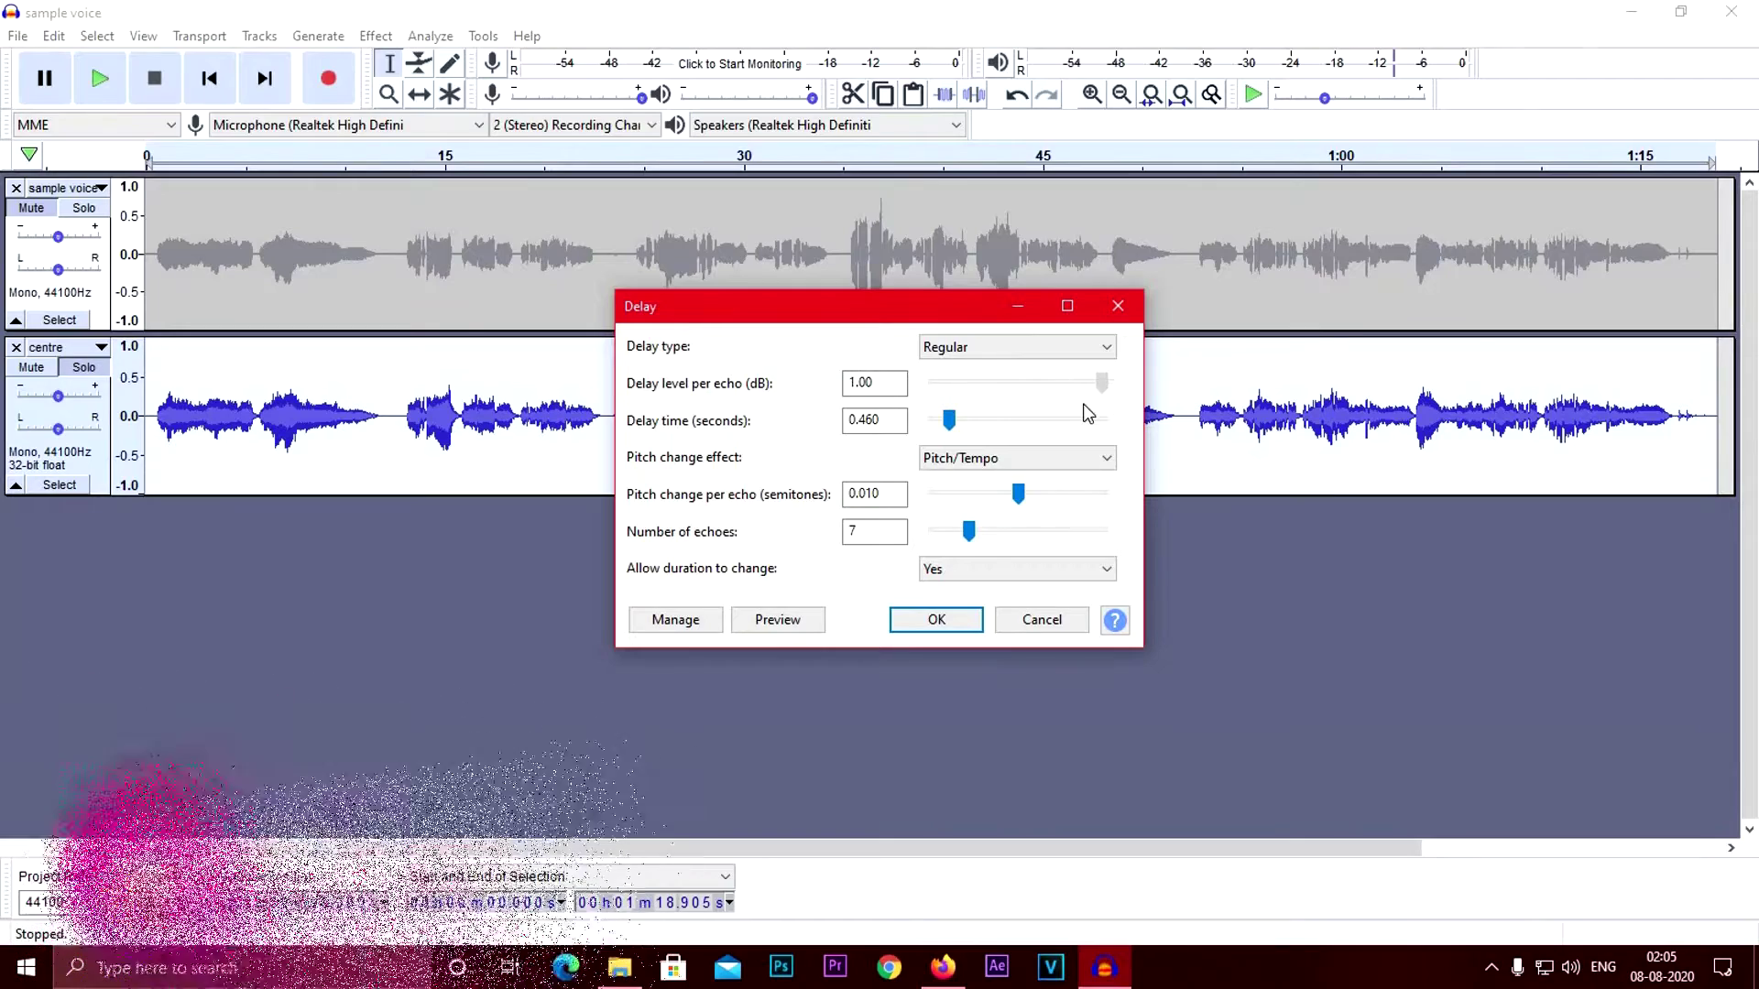
click(775, 620)
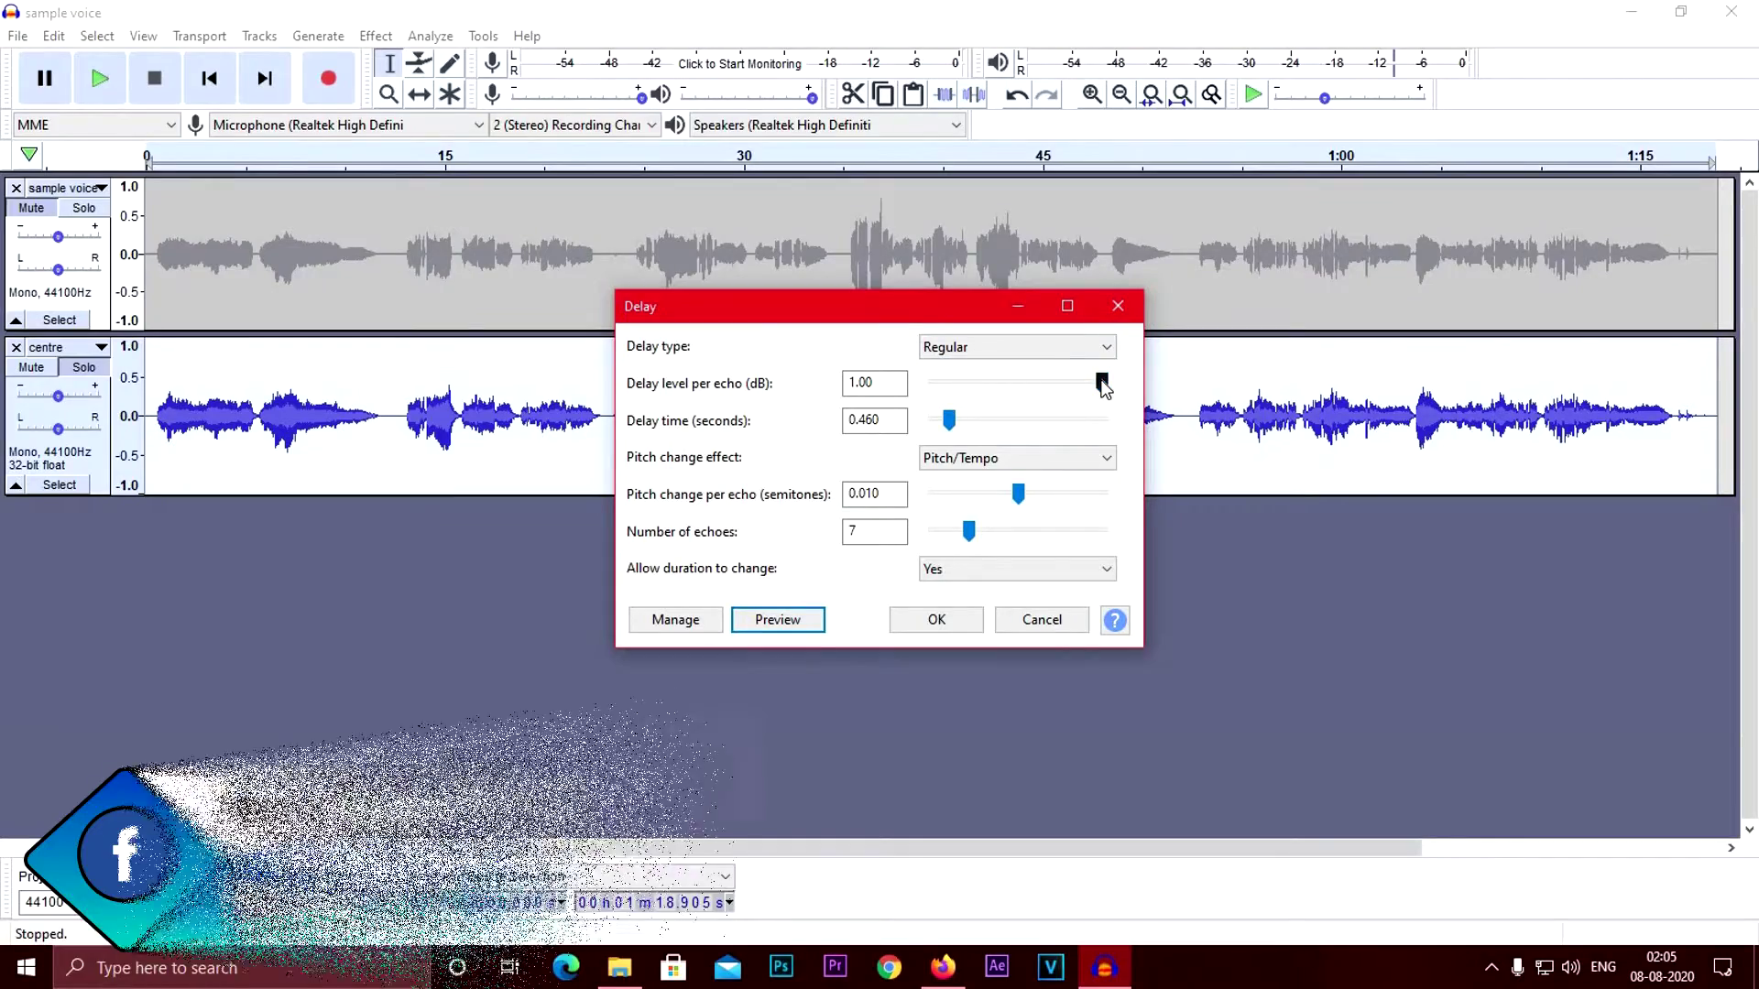
Set the delay level per echo to -15.40 dB, preview, and apply the regular delay with 0.460 s delay time and 7 echoes
drag(1103, 385, 1028, 383)
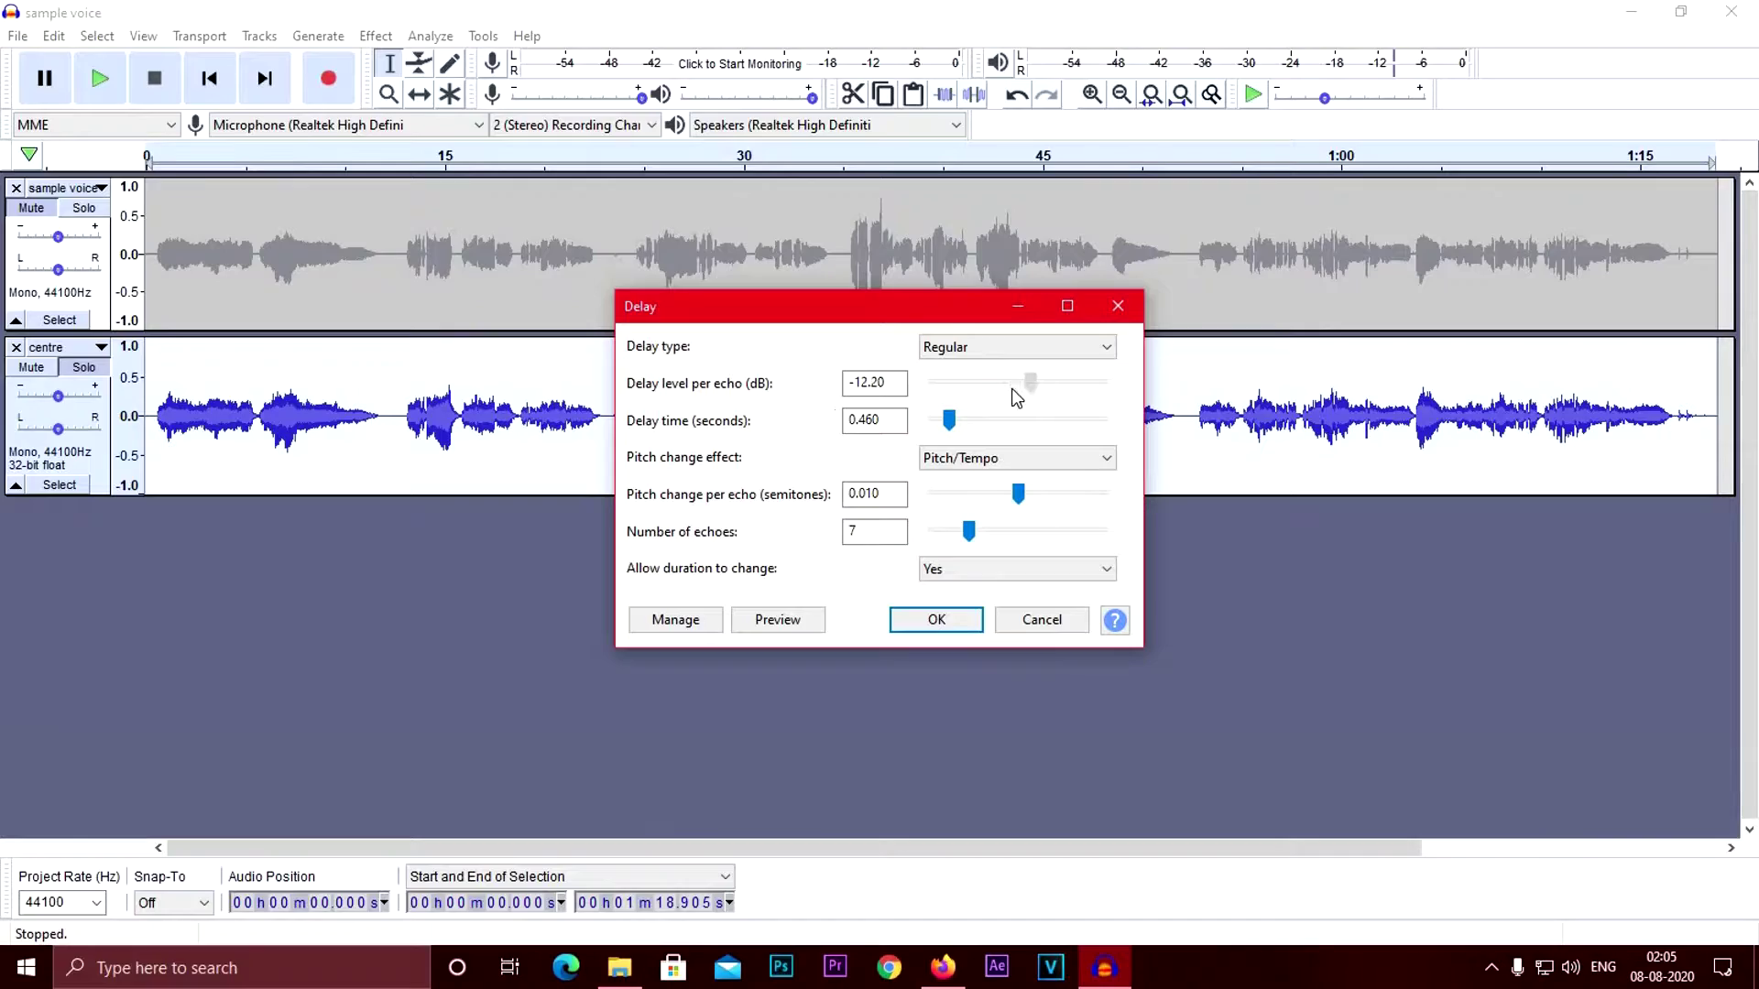
click(893, 381)
key(BackSpace)
key(BackSpace)
key(BackSpace)
key(BackSpace)
text(5.40)
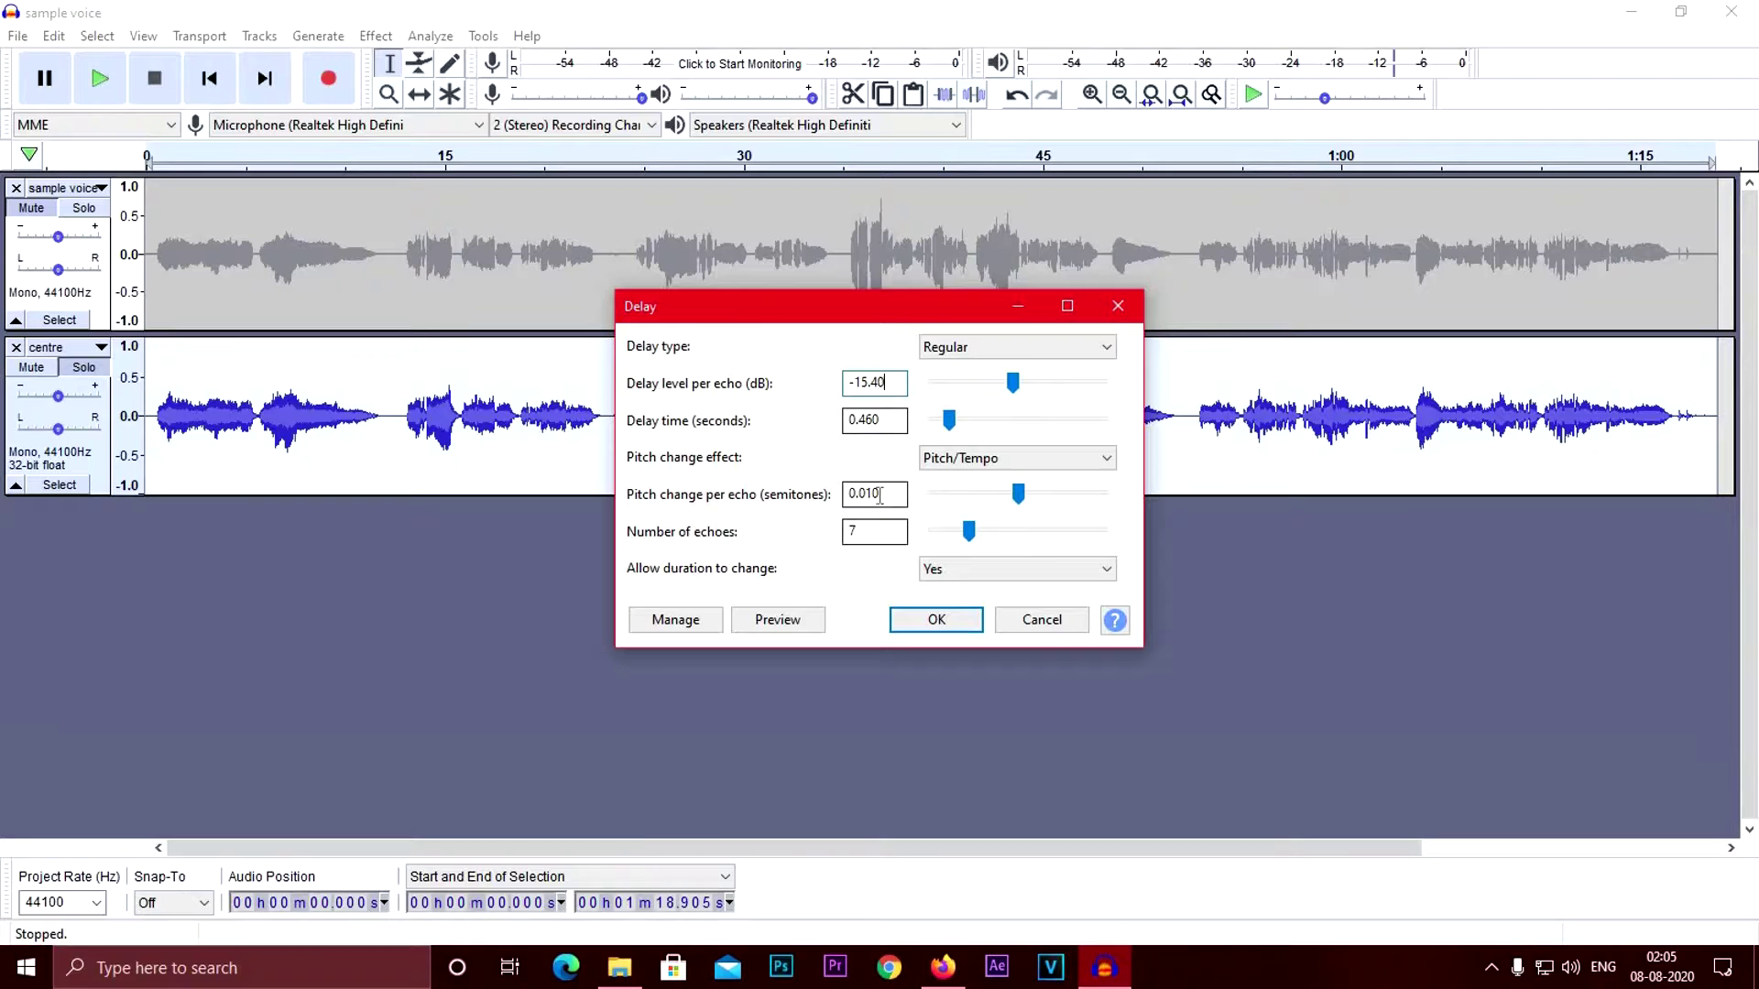
click(797, 622)
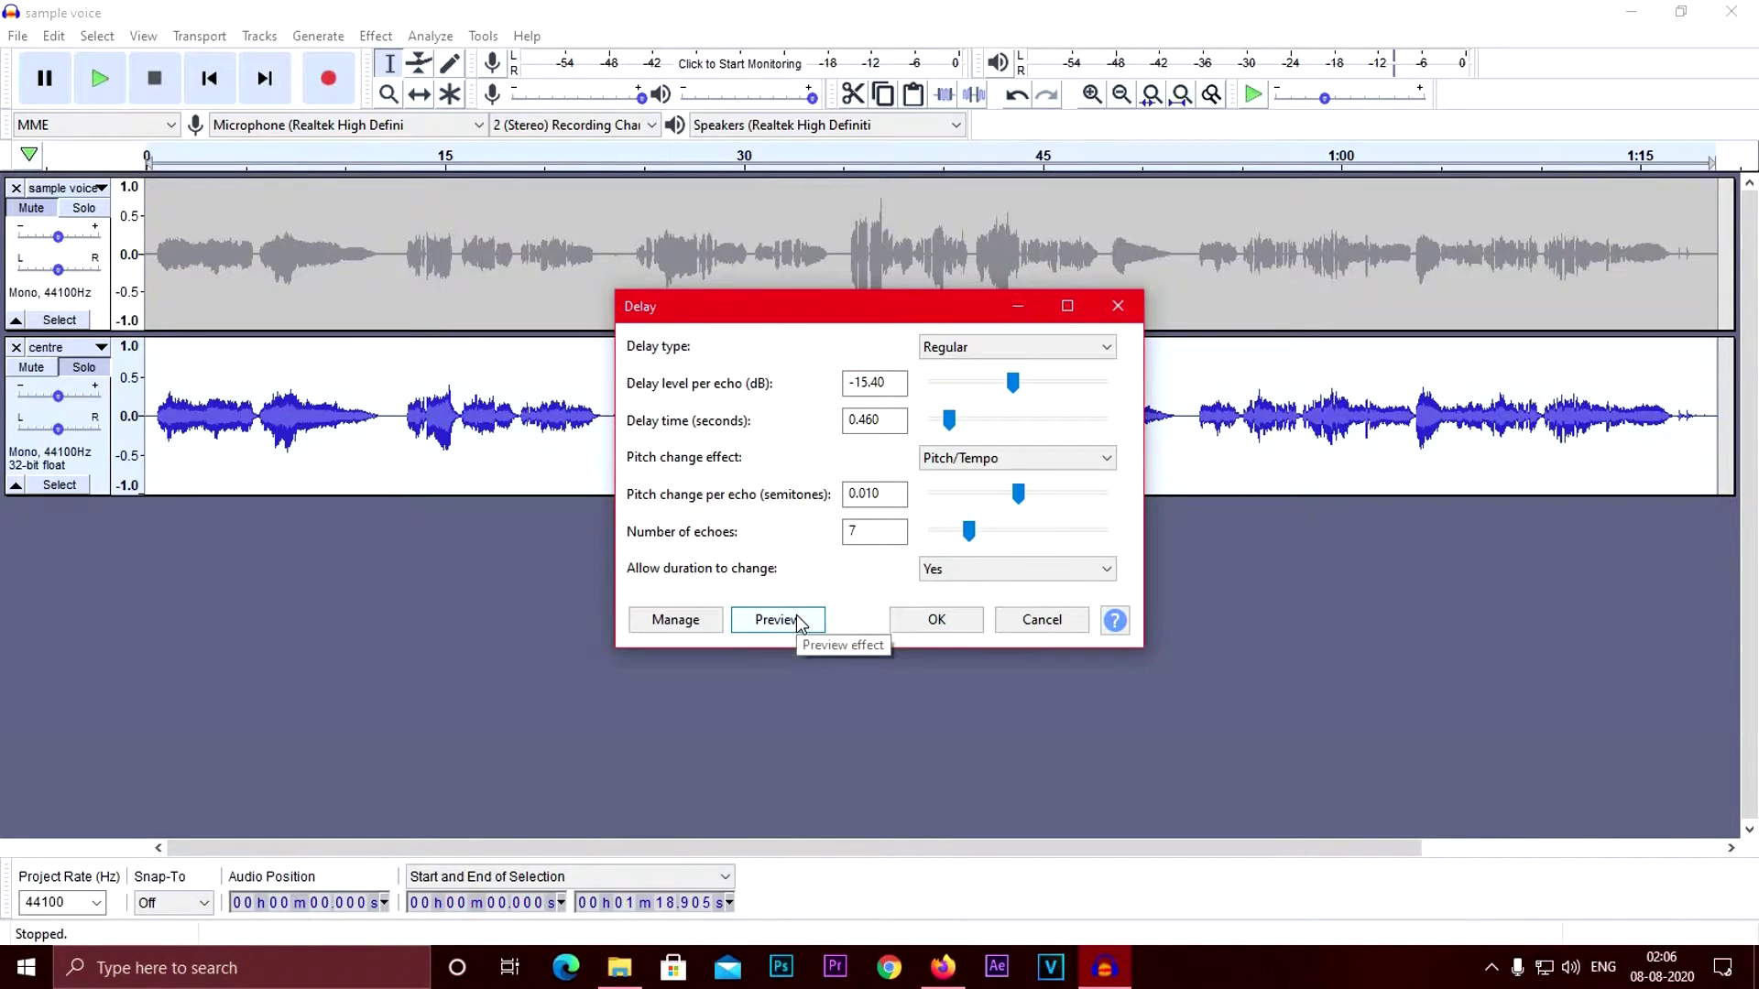
click(936, 619)
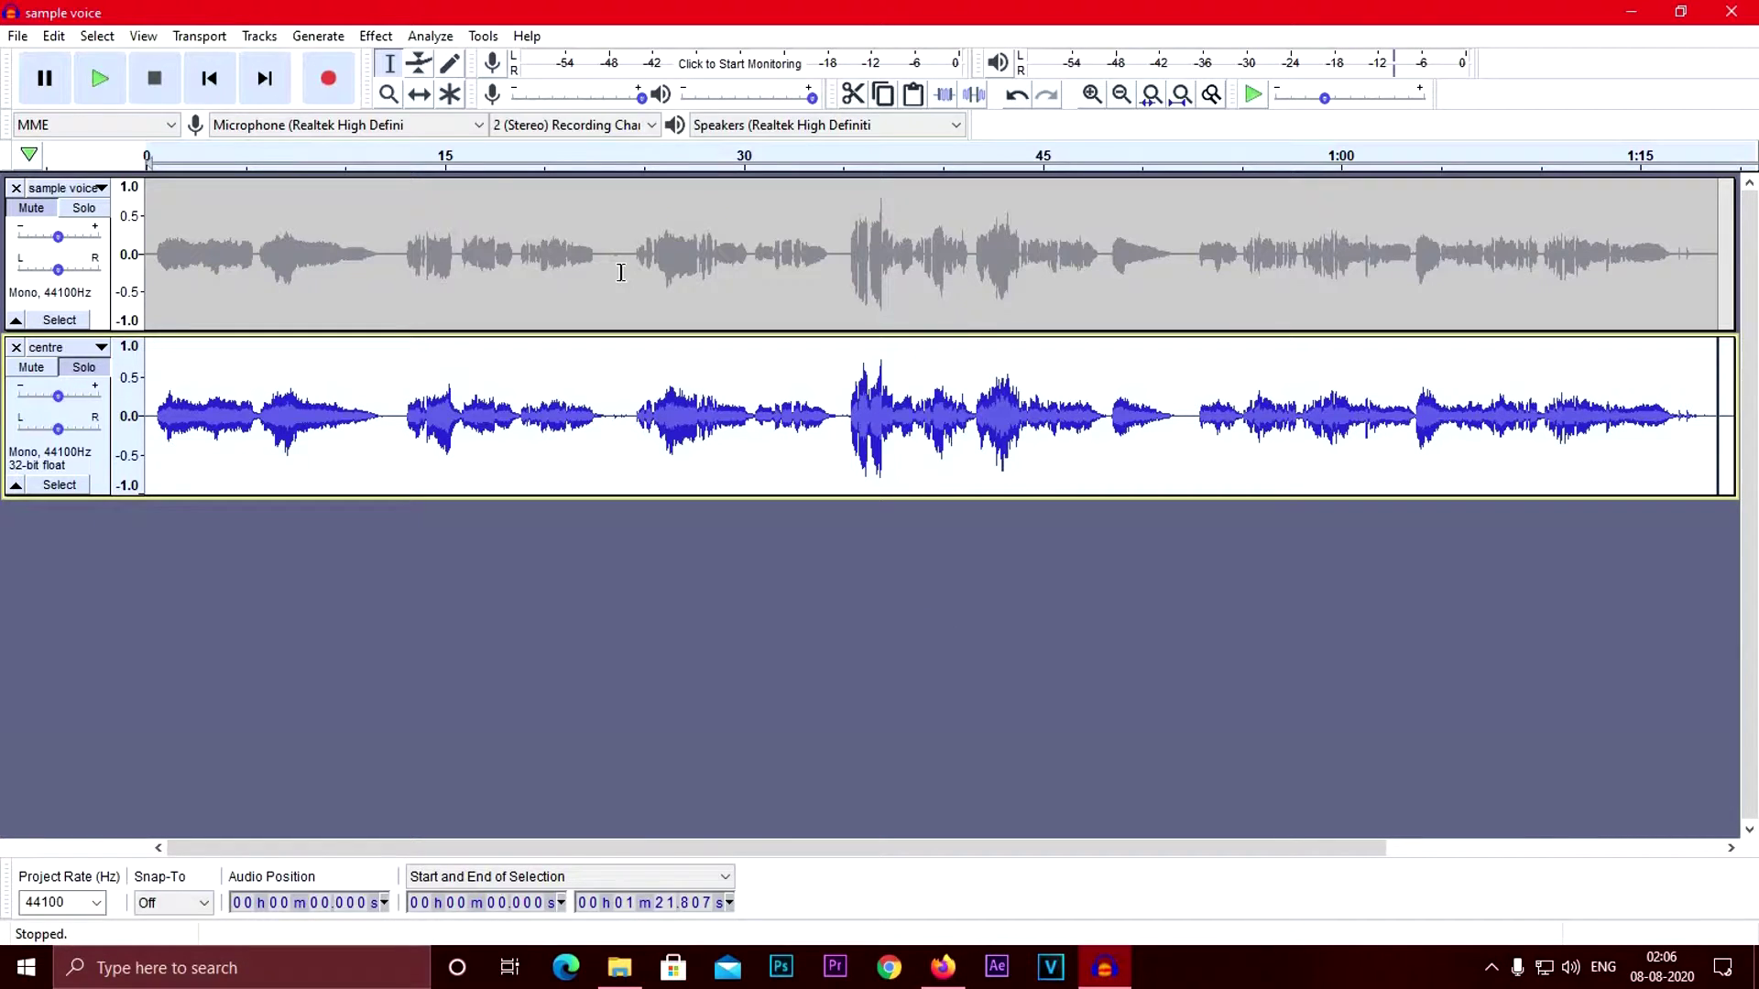
Open the Auto-Tune Evo VST effect for the selected centre track and reposition its window slightly
click(376, 36)
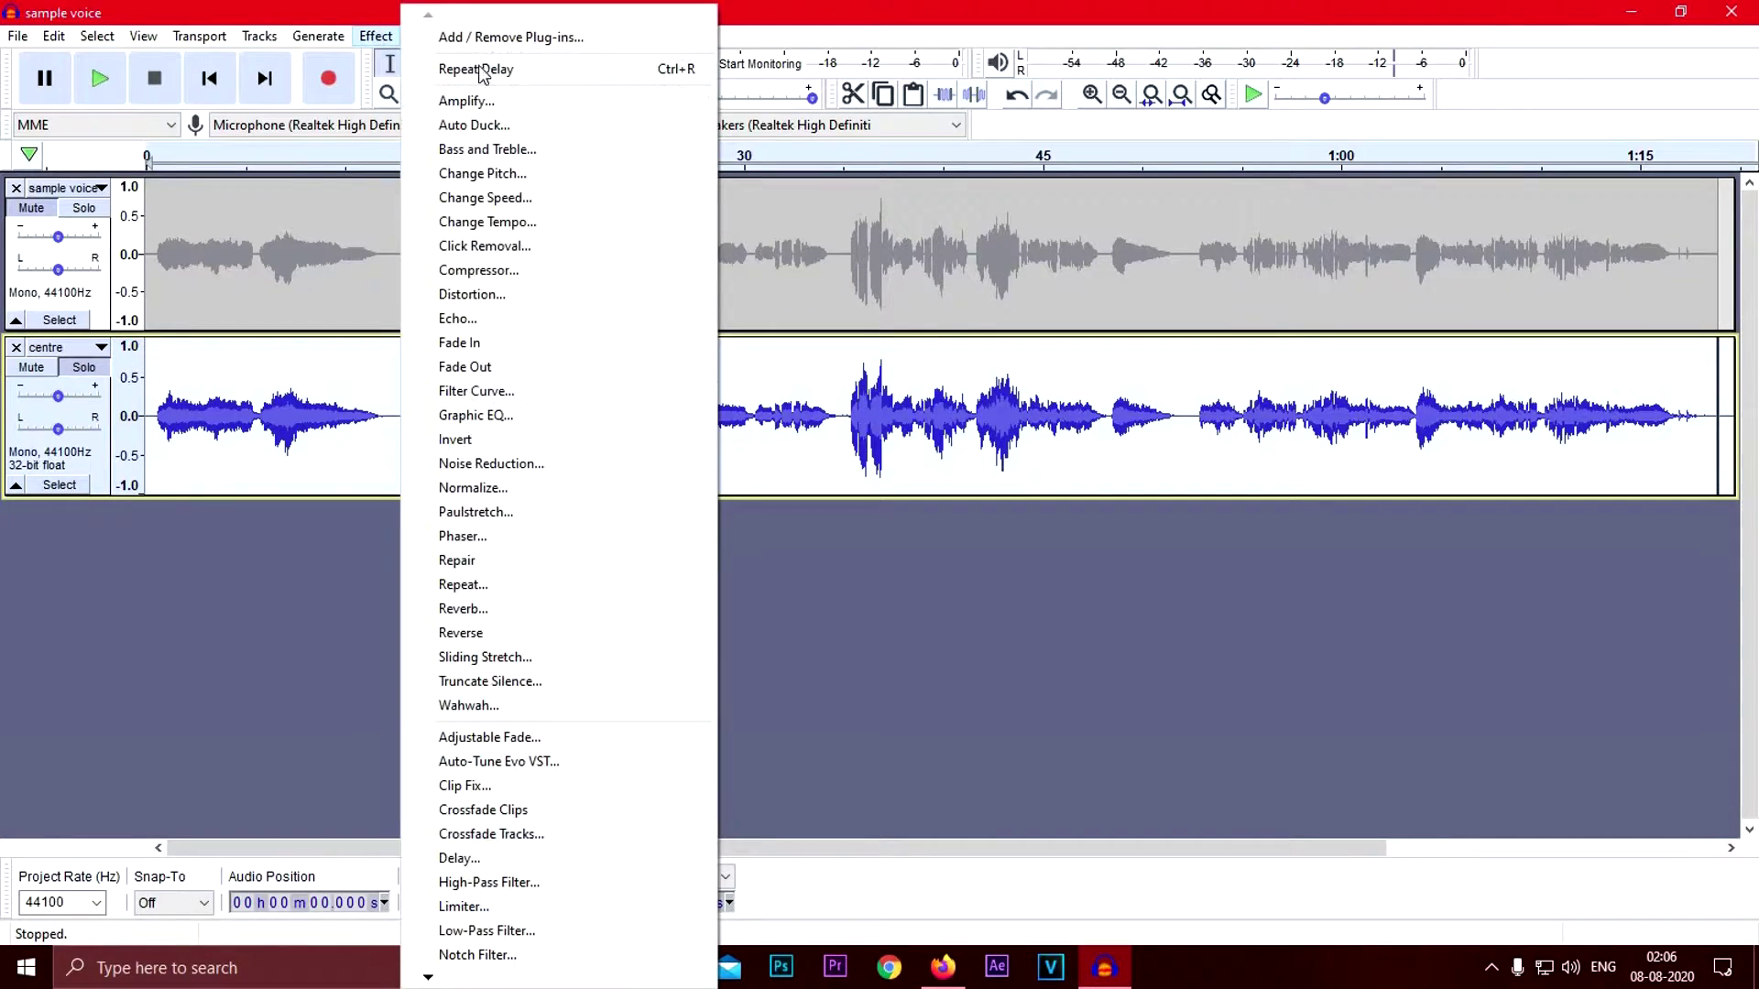
click(536, 764)
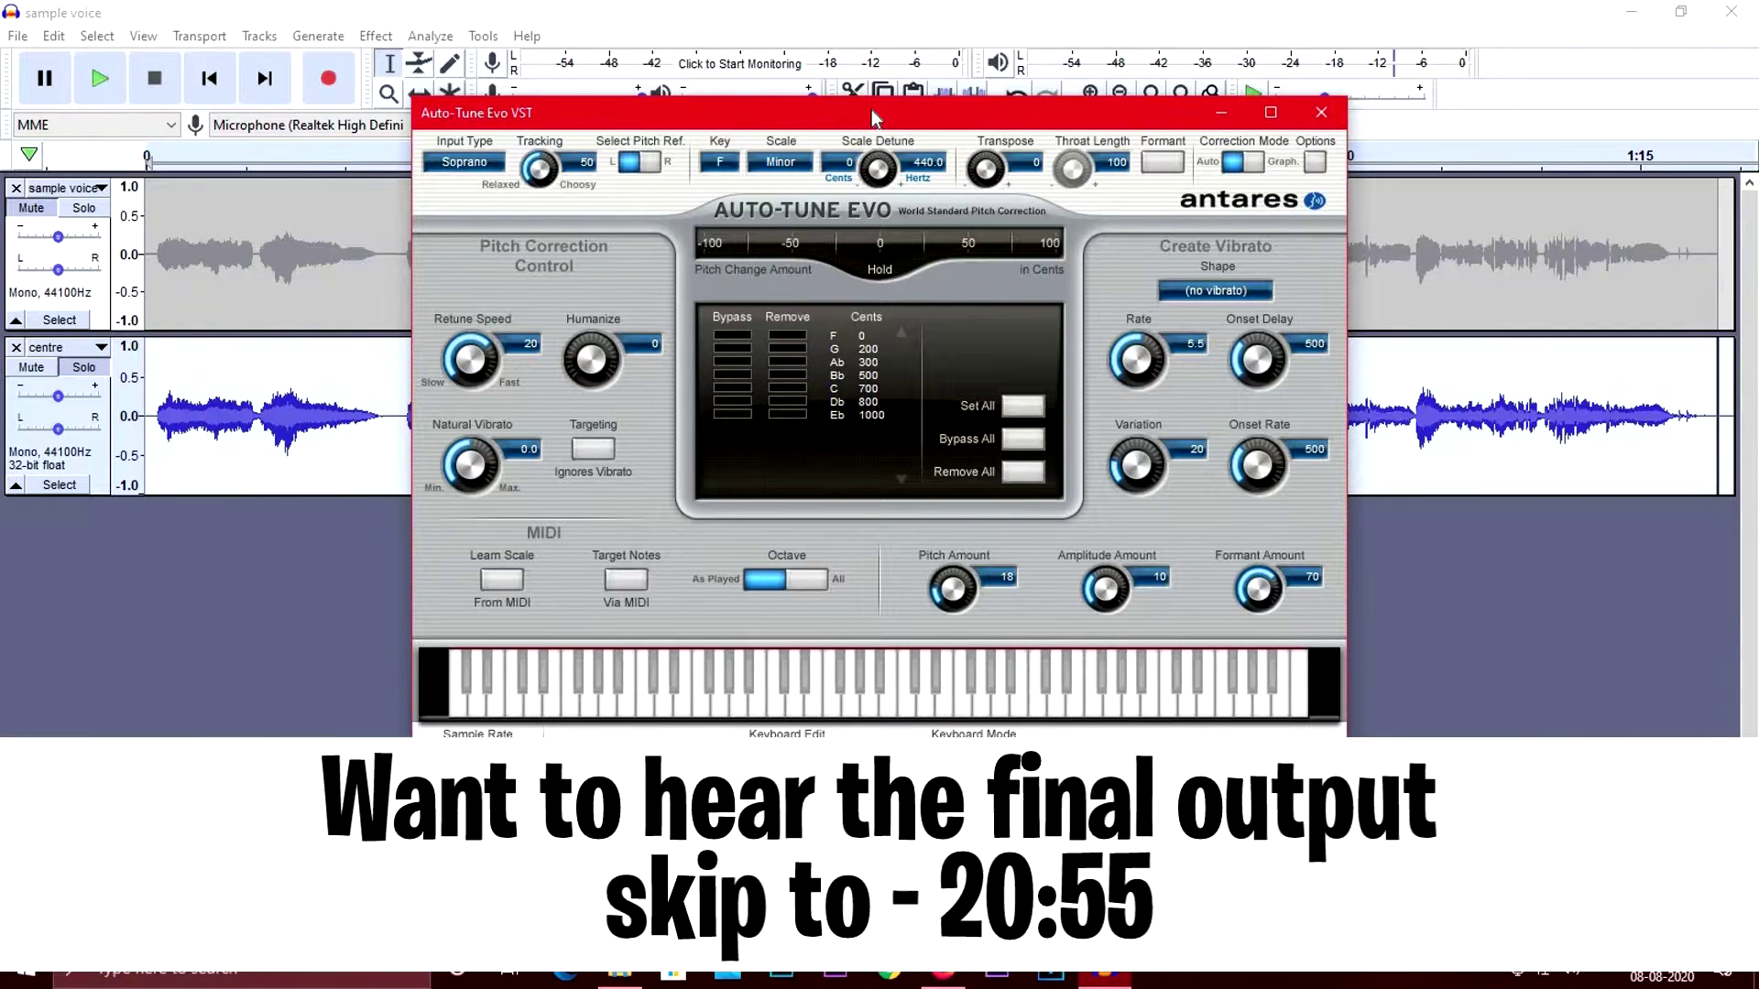
drag(856, 111, 863, 106)
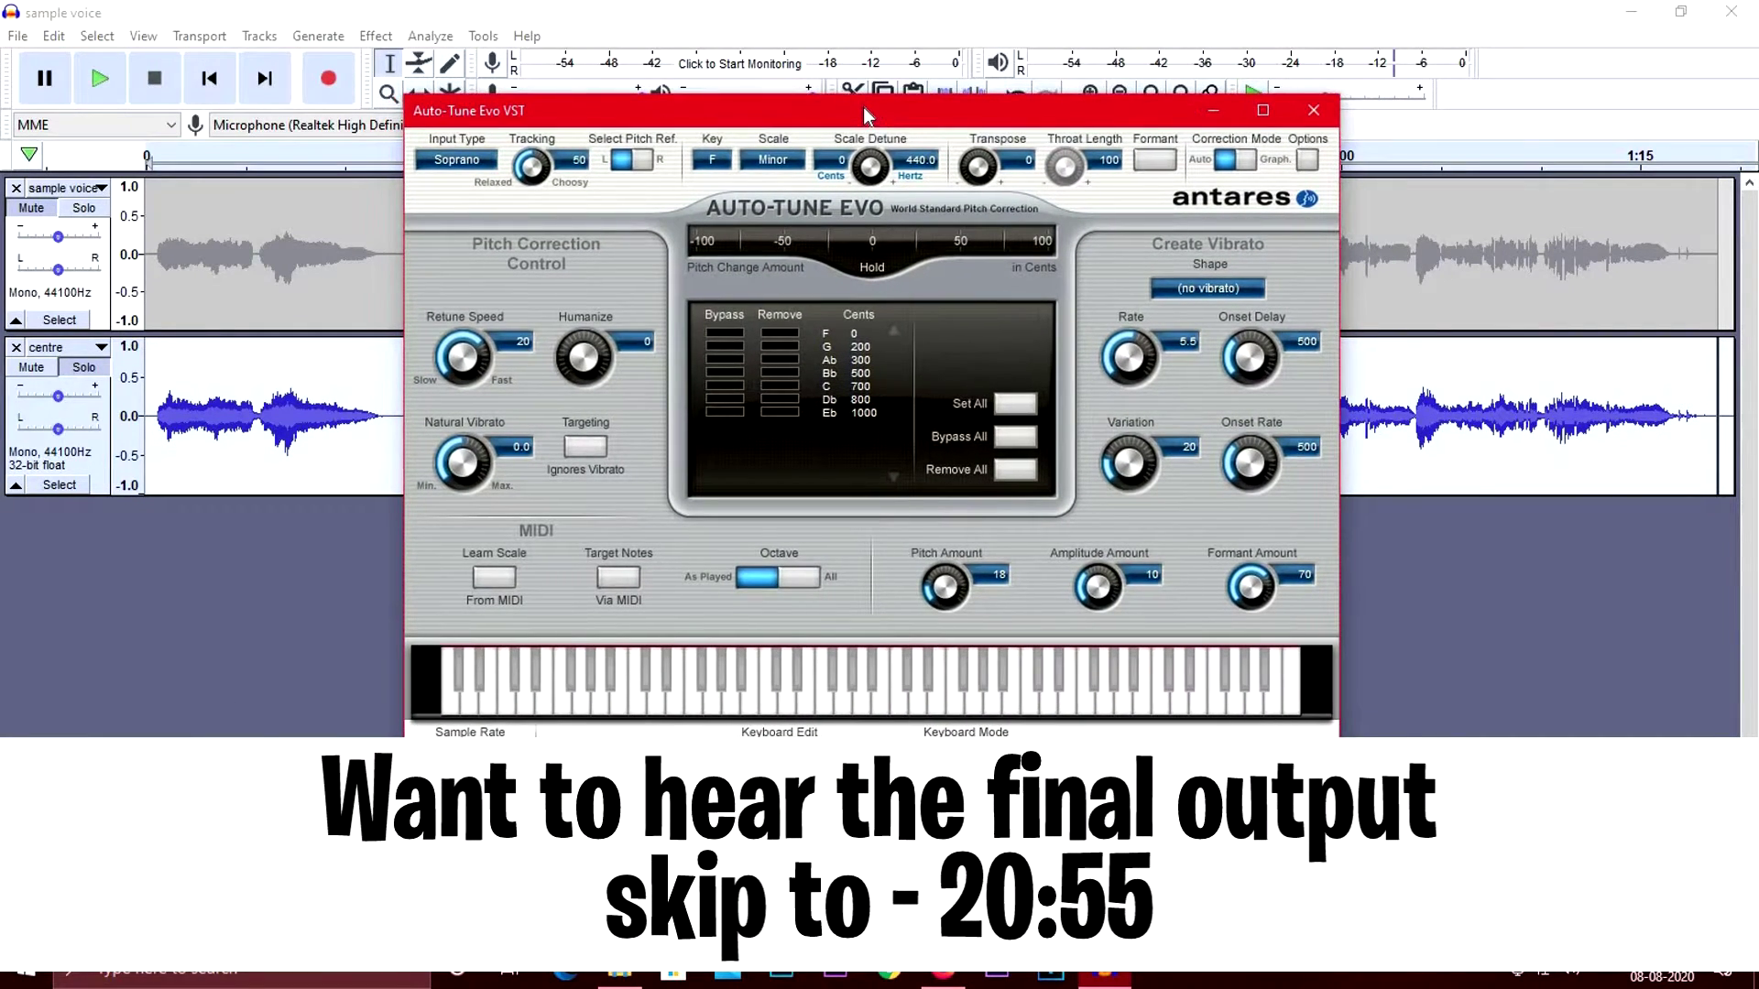
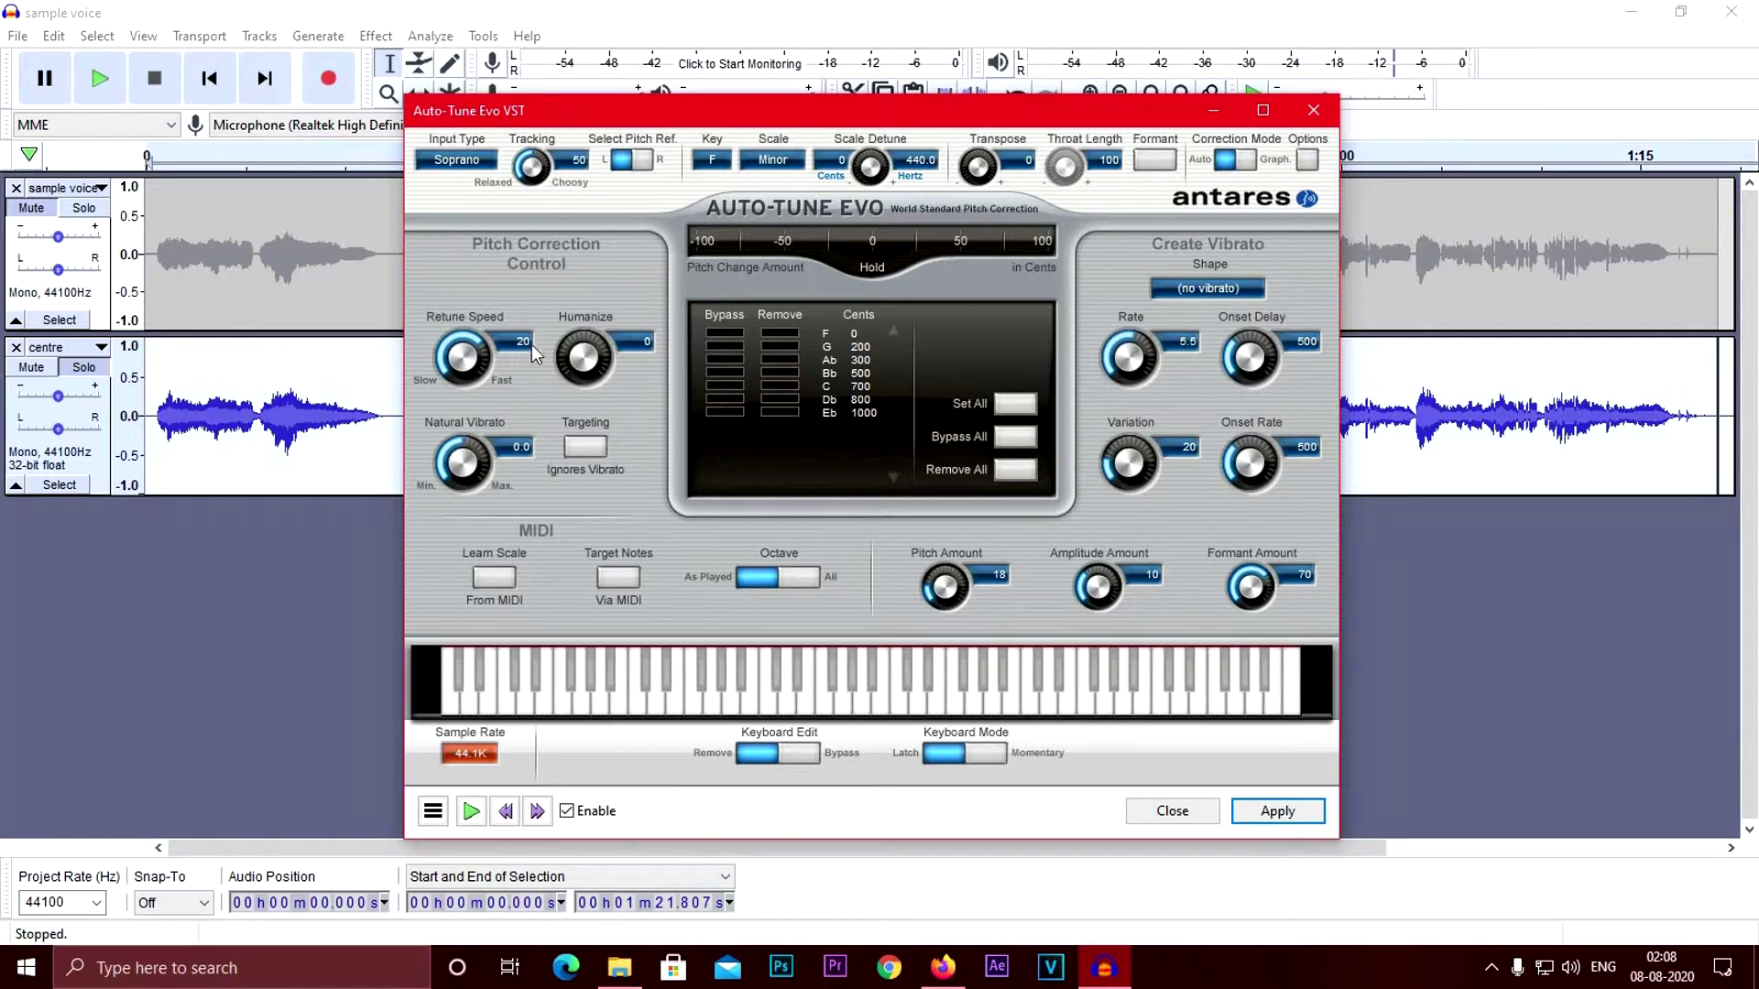
Set the Auto-Tune retune speed to 400, listen to the opening of the centre track, and pause playback
drag(488, 364, 460, 334)
drag(460, 406, 463, 543)
click(89, 77)
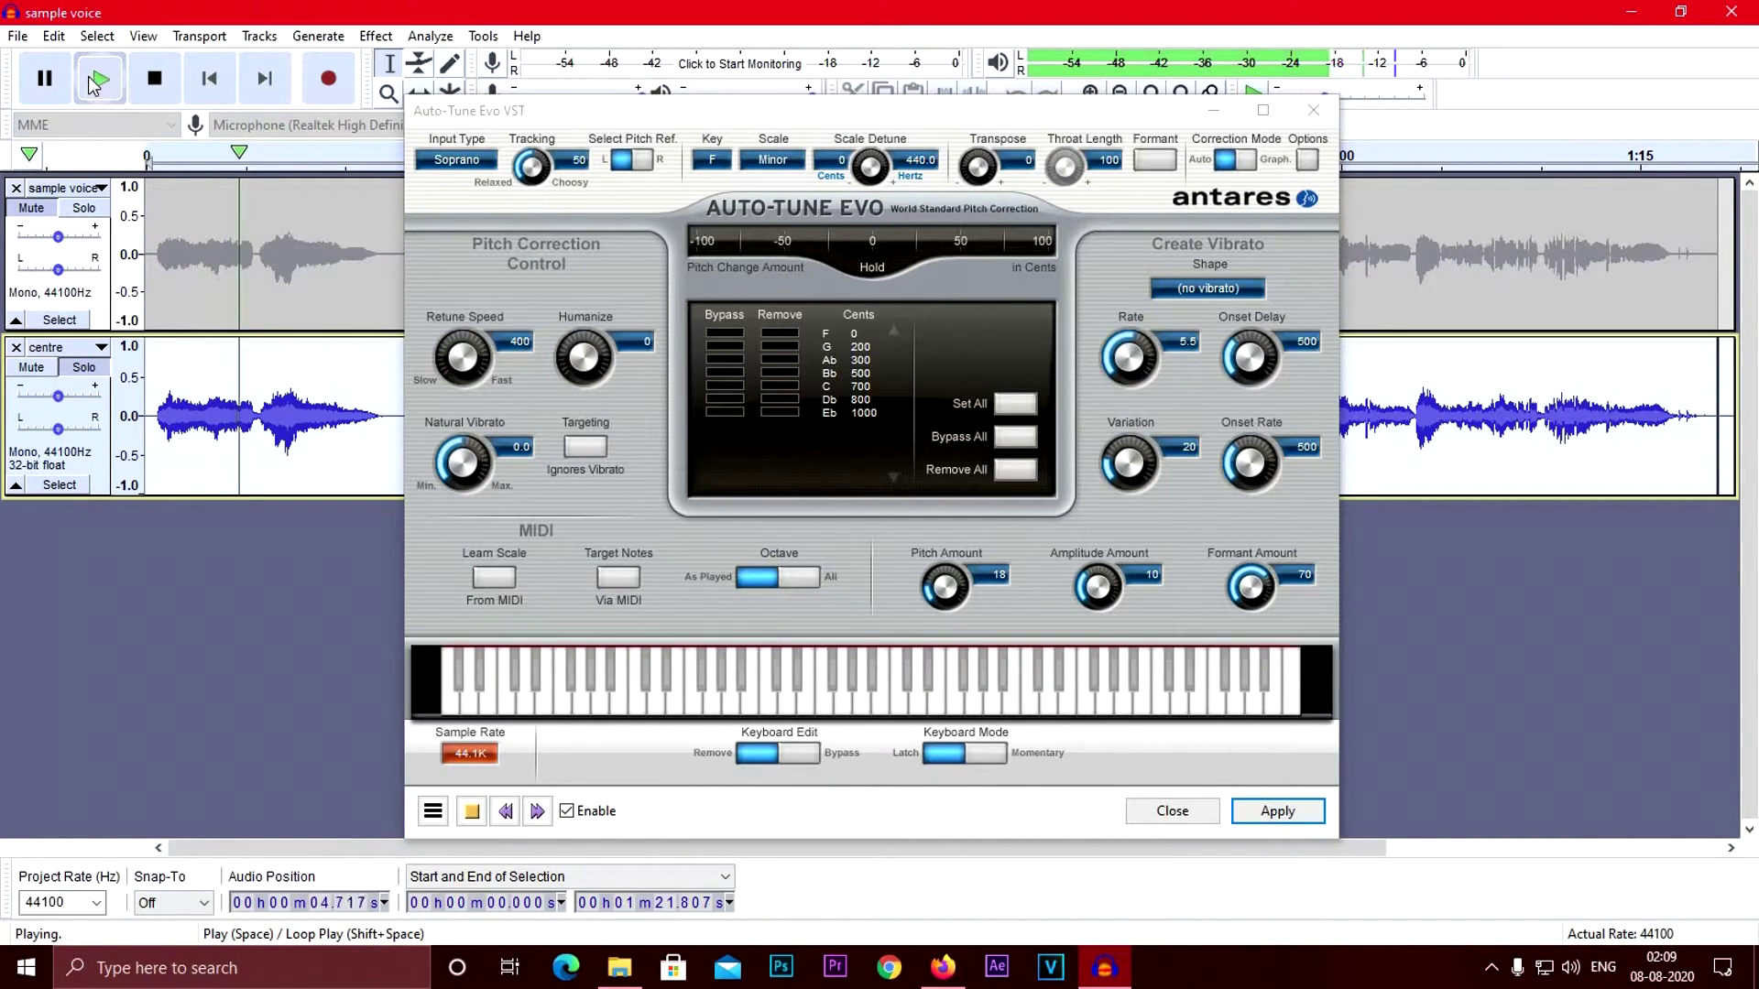
double_click(88, 77)
click(45, 79)
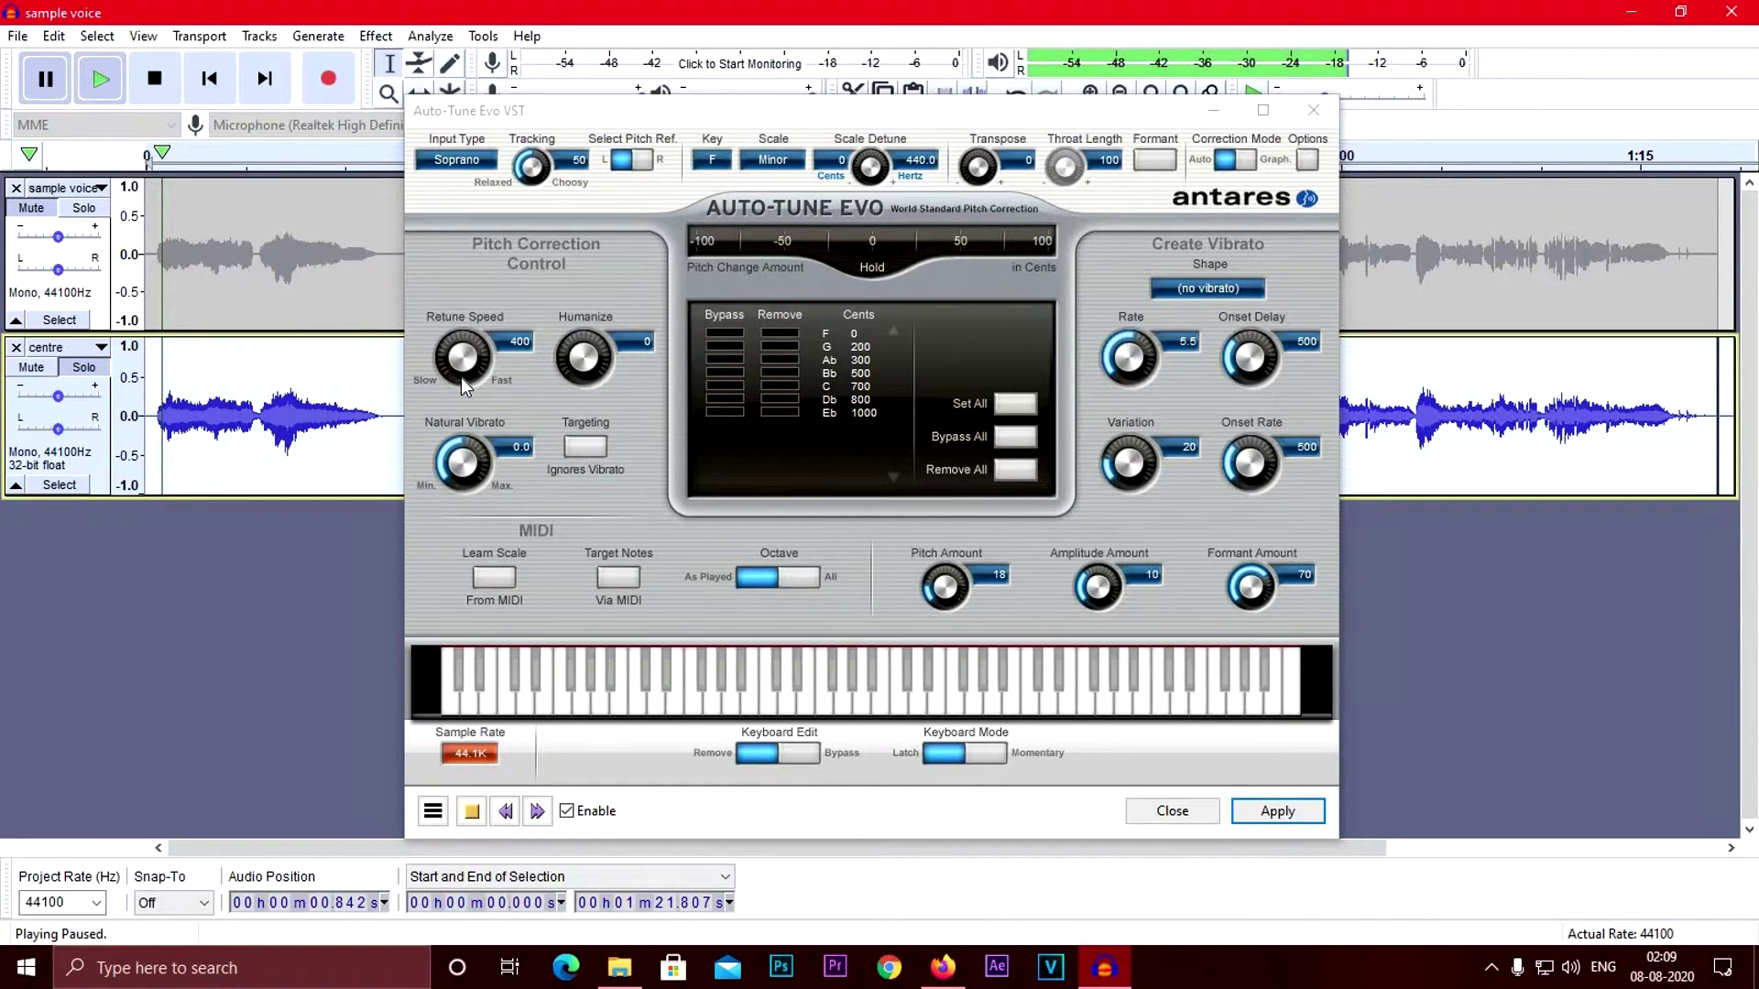
Set the Auto-Tune retune speed to 0, listen to the centre track from the start, and pause playback
drag(460, 378, 472, 136)
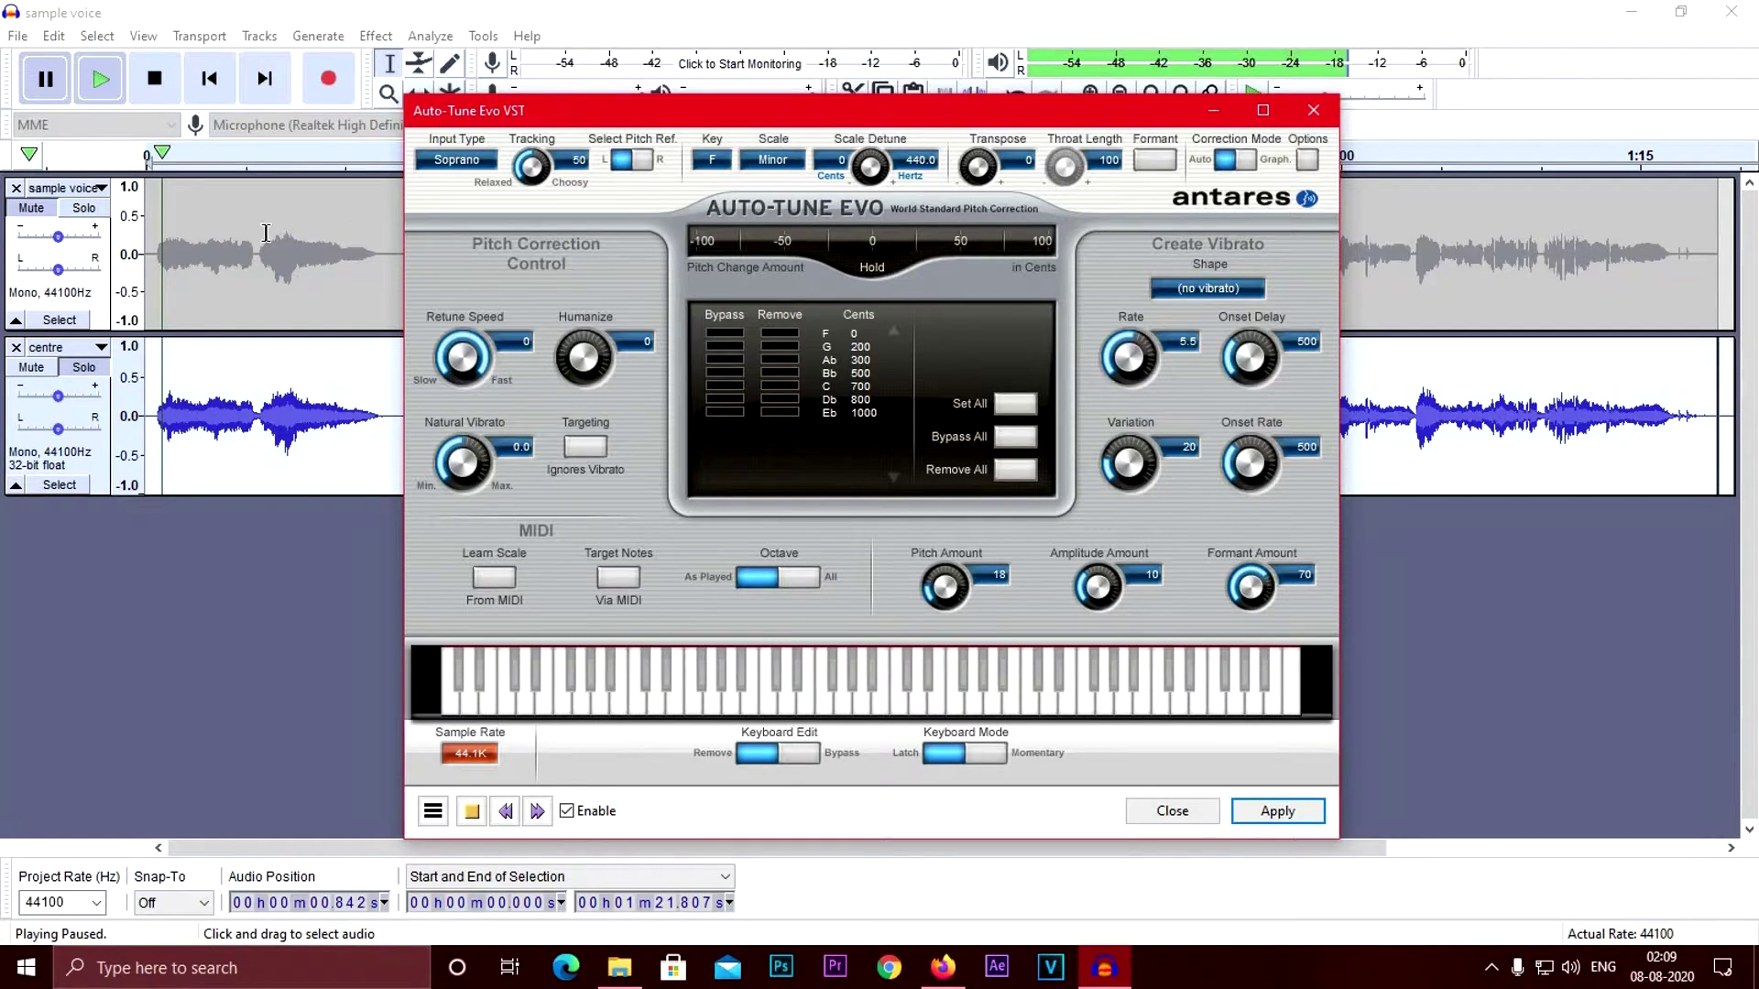
click(210, 81)
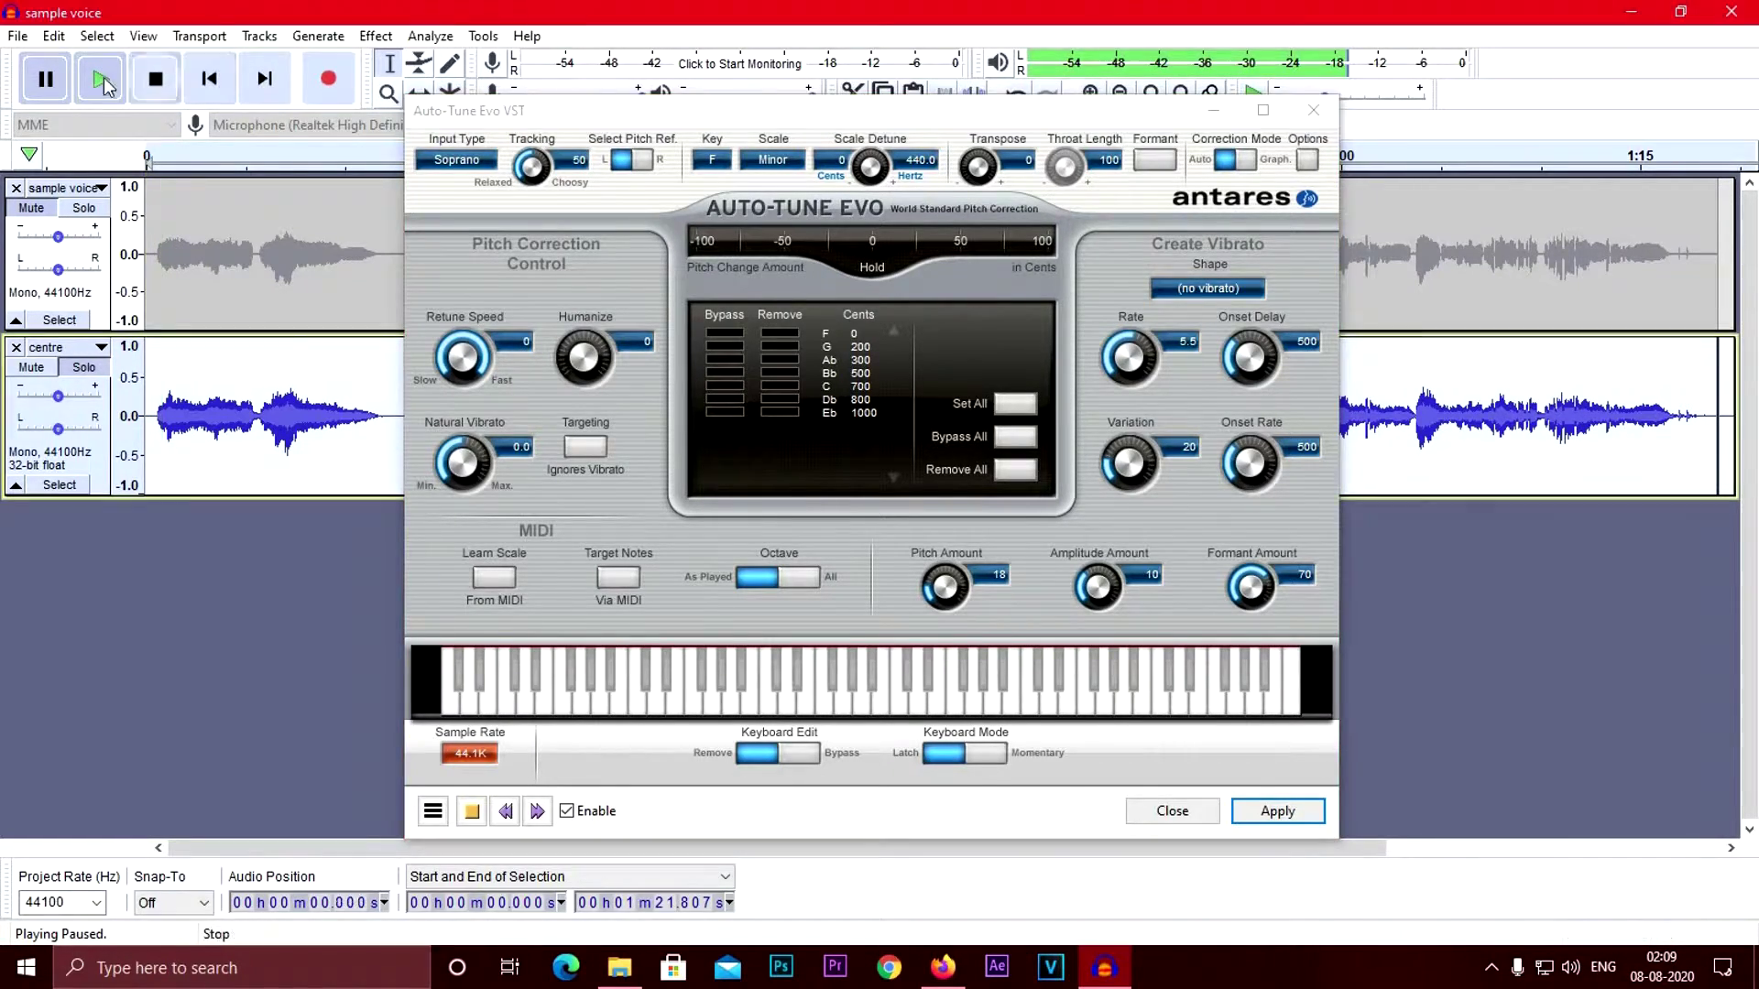
click(100, 83)
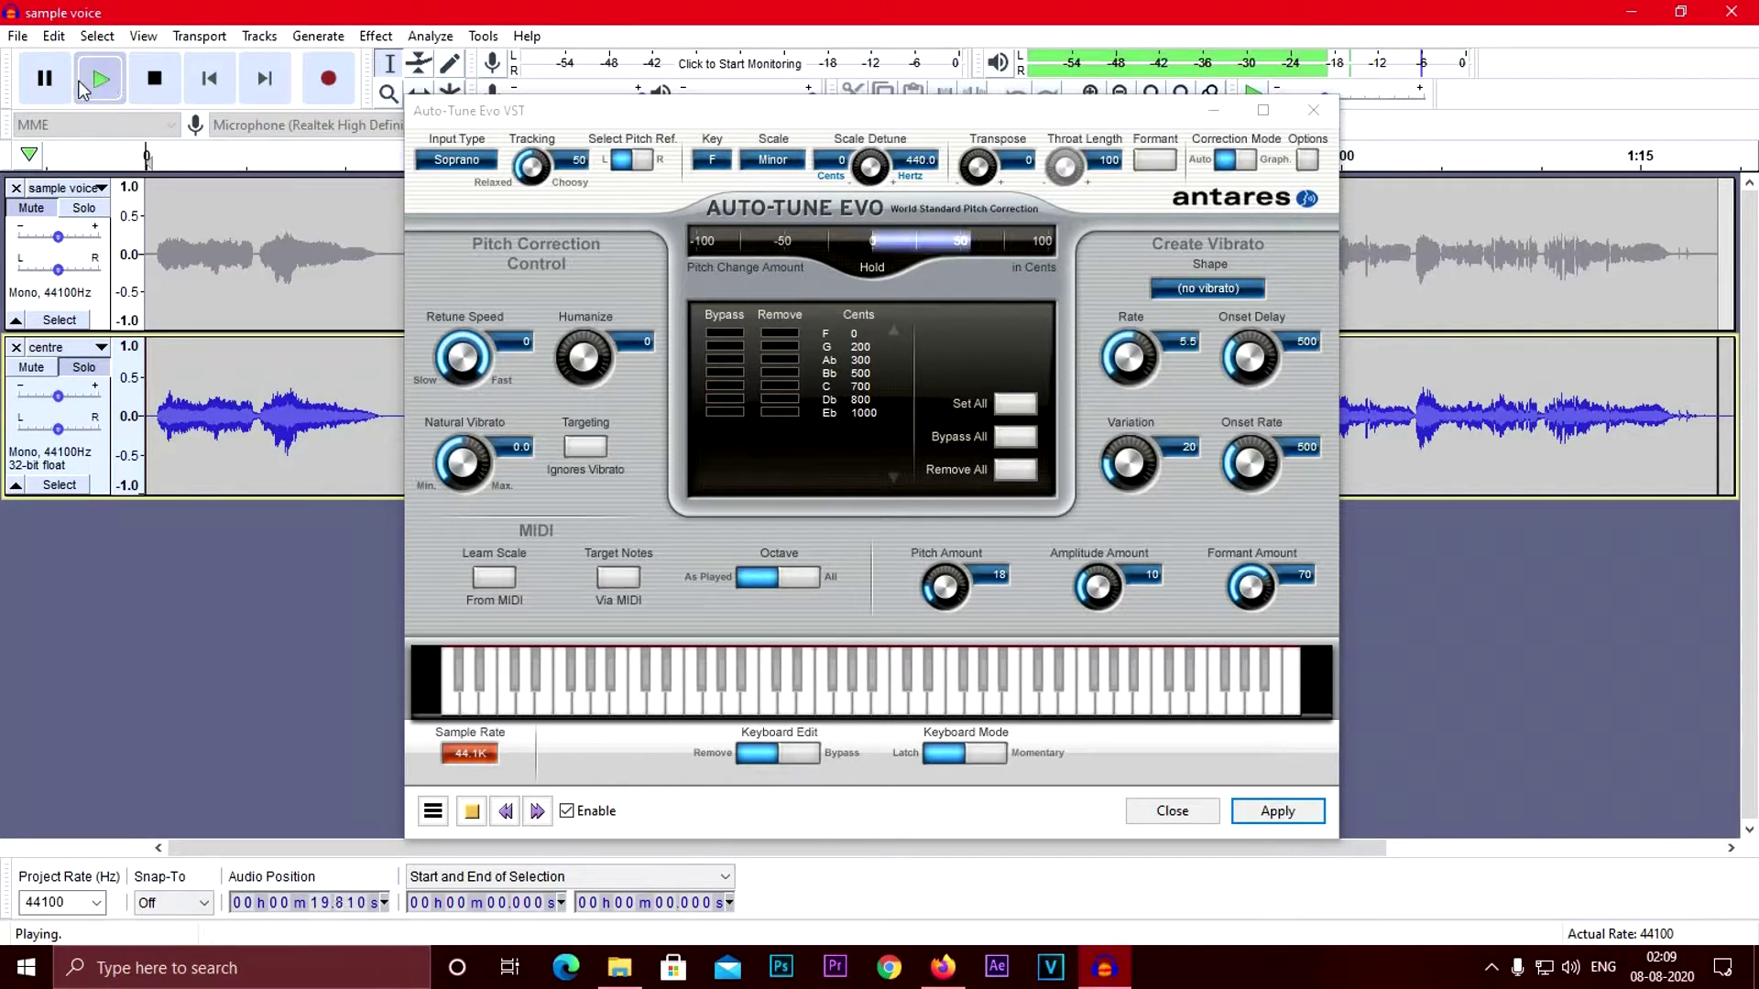
click(44, 78)
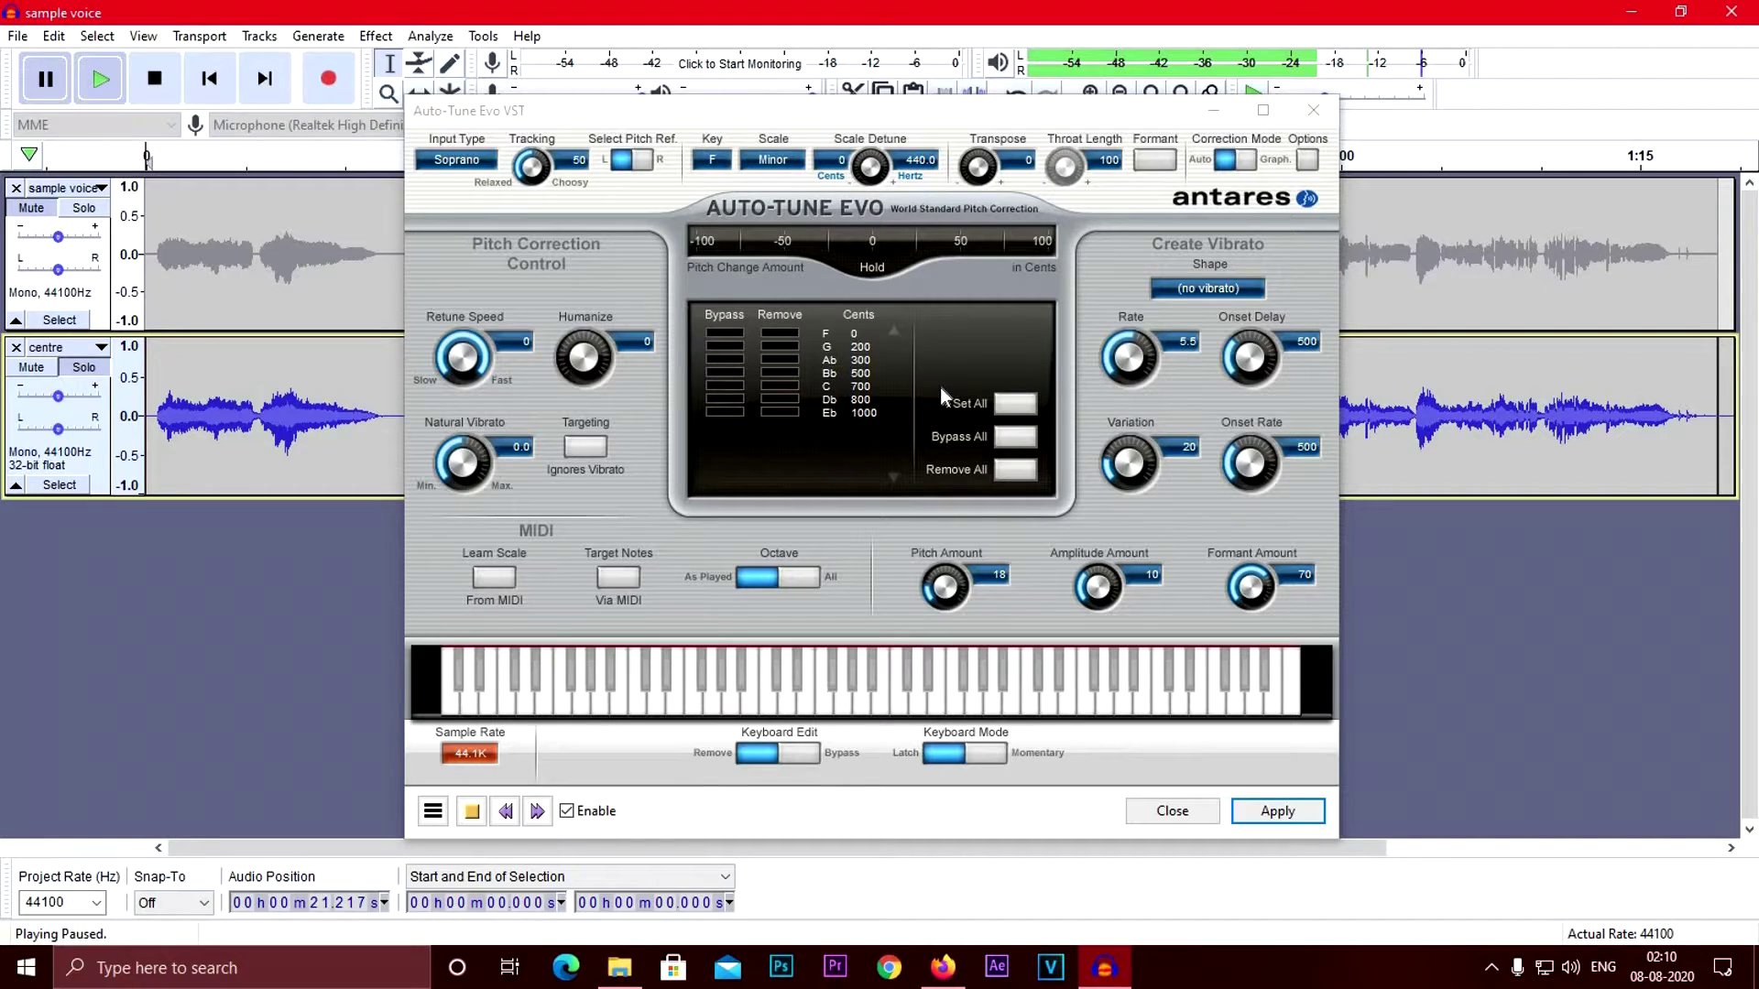
Set the Auto-Tune retune speed to 19, listen to the opening of the centre track, and pause playback
mouse_move(887, 113)
mouse_down()
mouse_move(862, 116)
mouse_move(912, 120)
mouse_up()
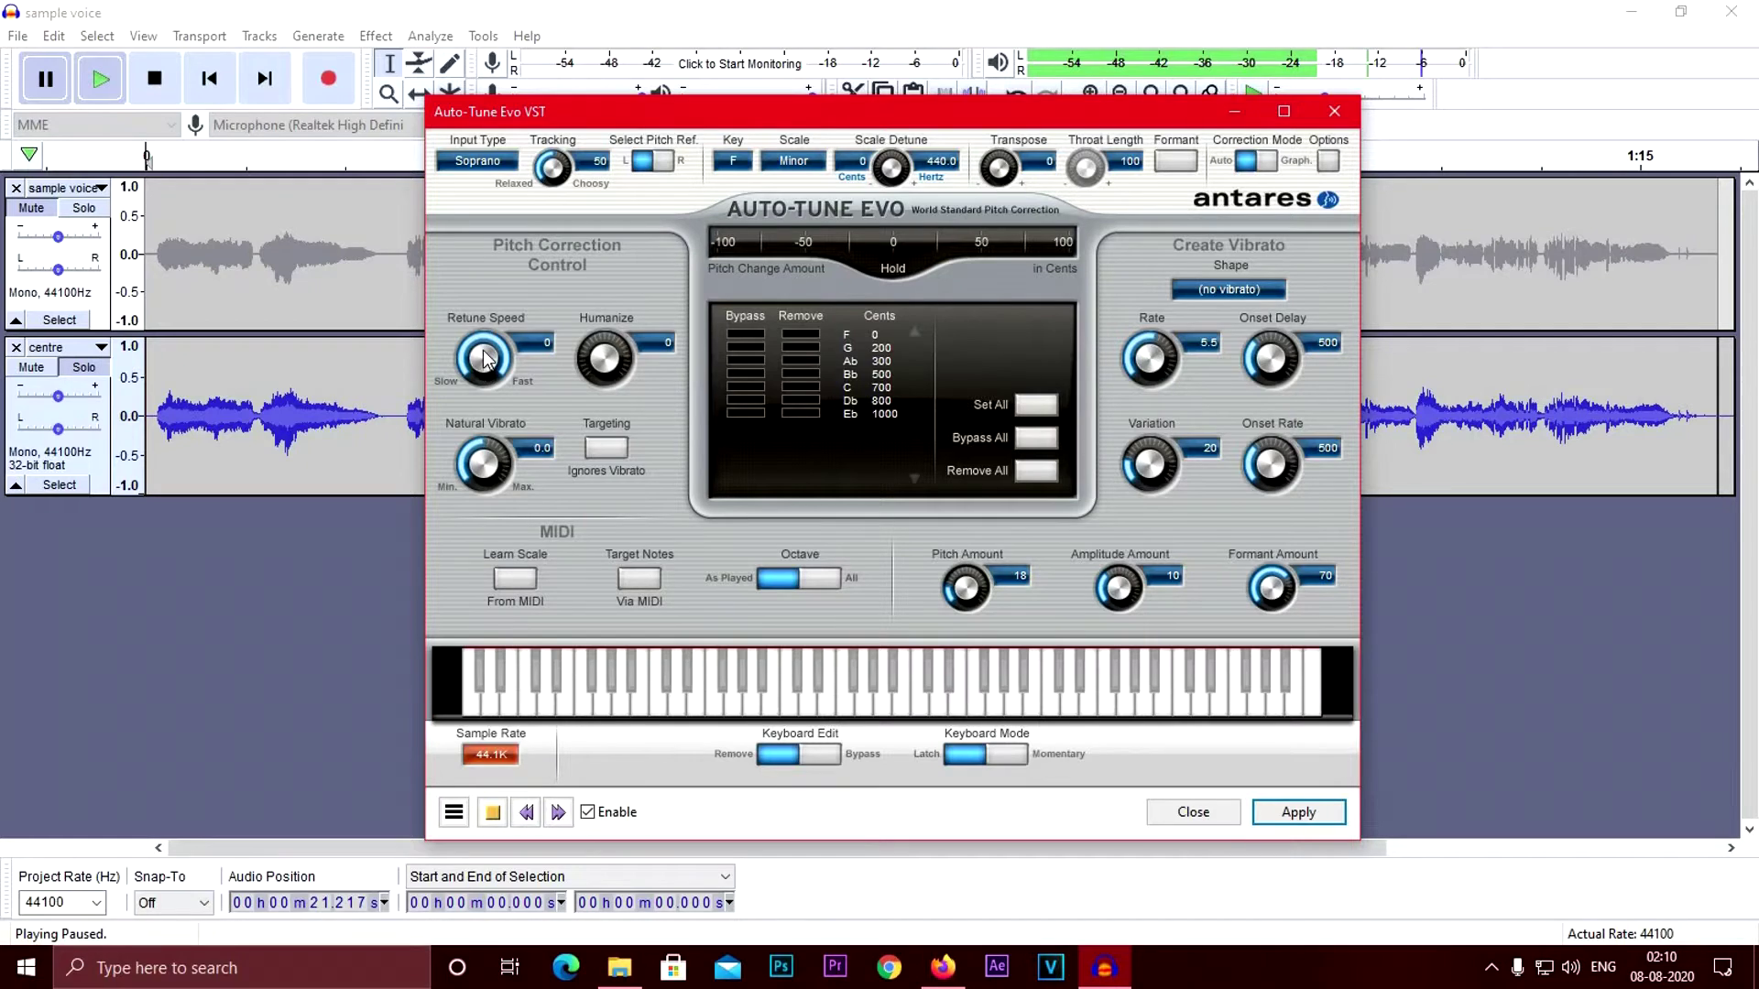
drag(484, 333, 471, 427)
click(101, 79)
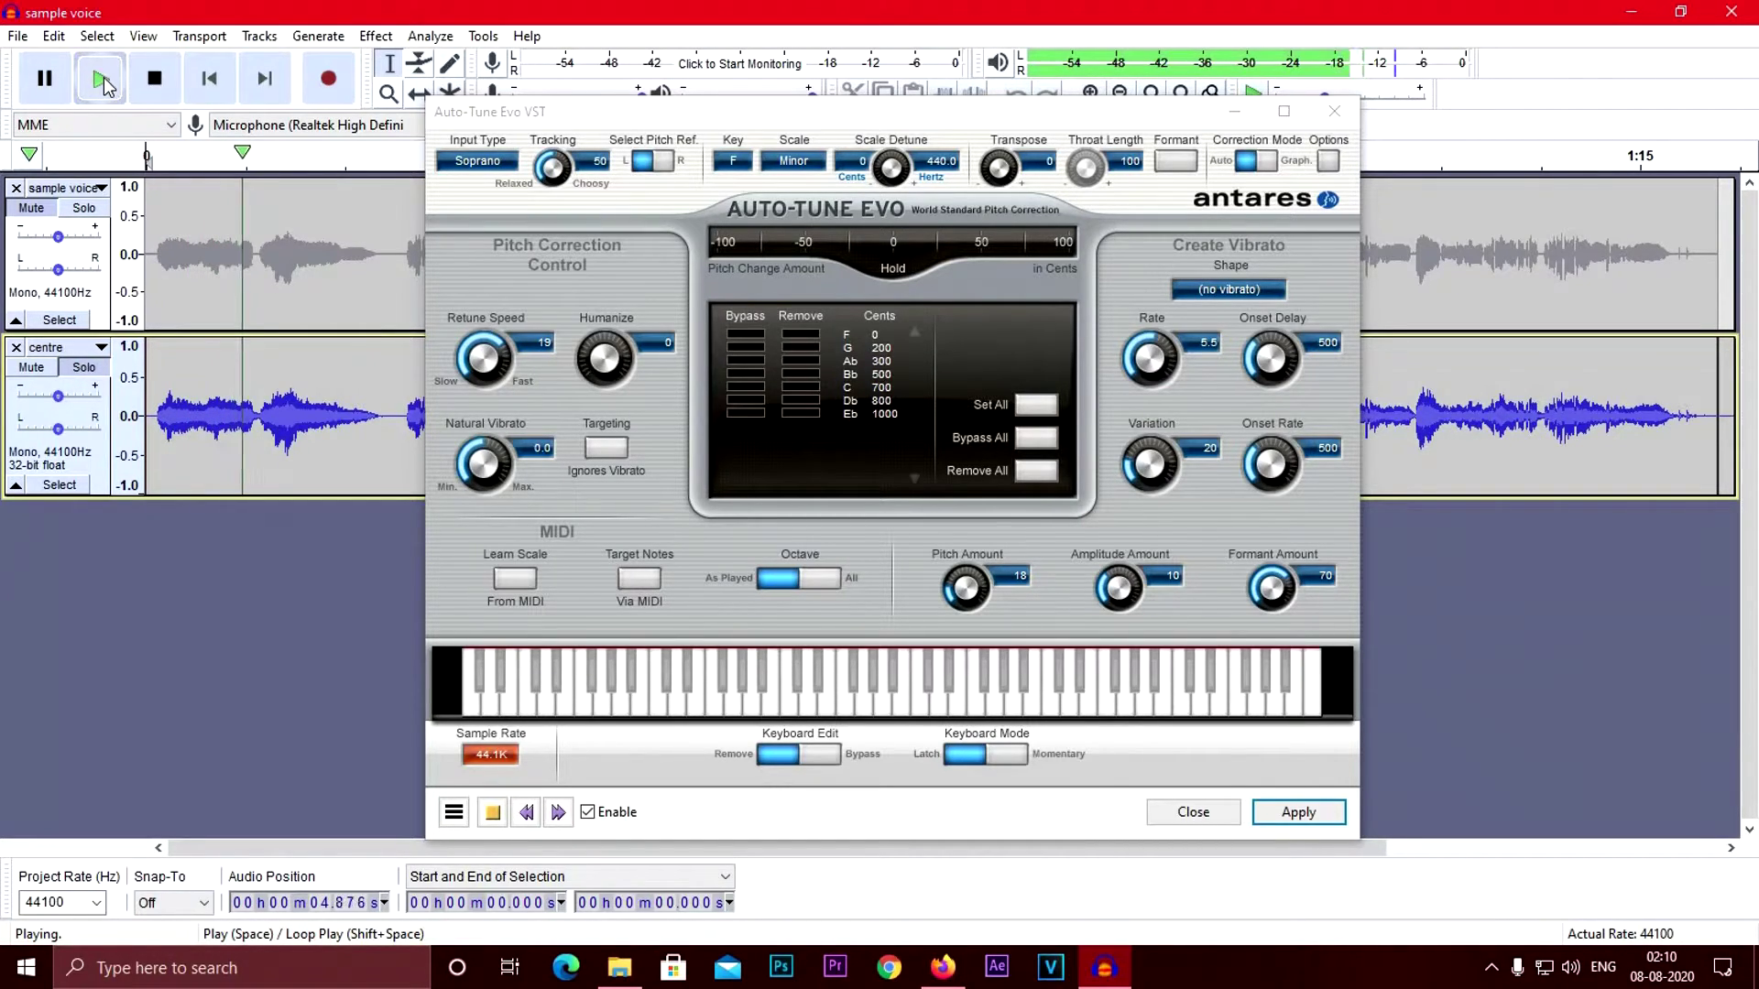
key(p)
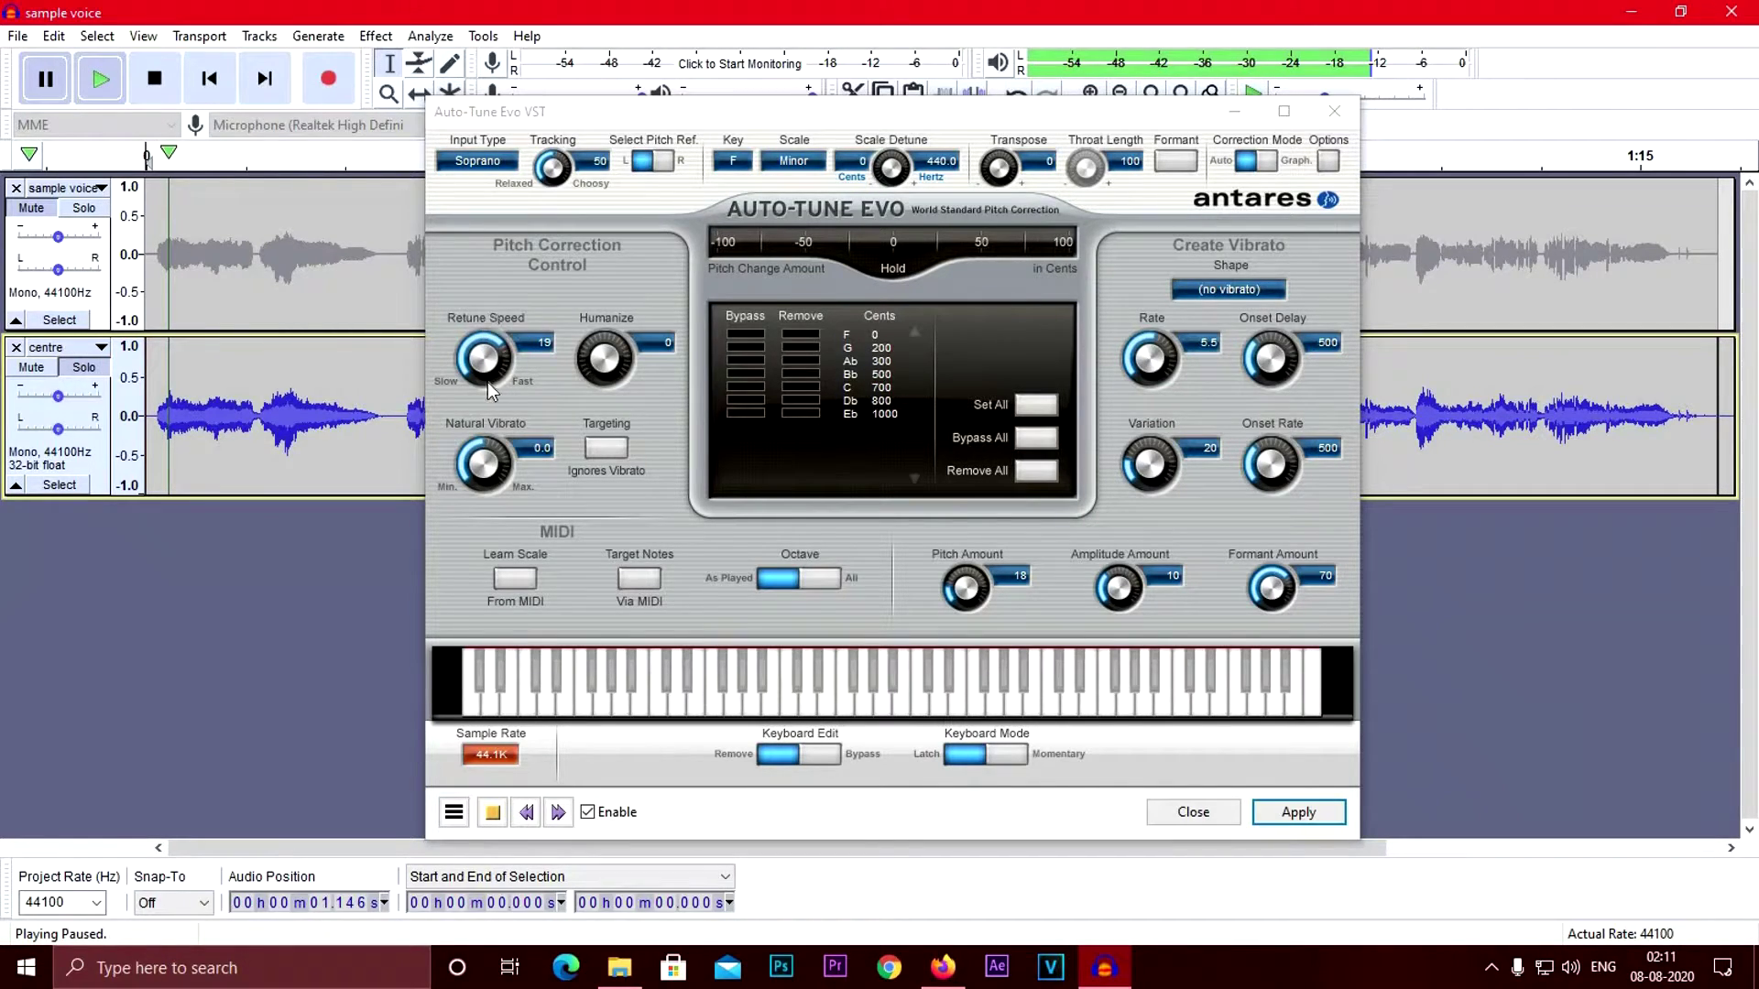
Set the retune speed to 21, select the whole centre track, and apply Auto-Tune Evo to it
drag(490, 369, 491, 373)
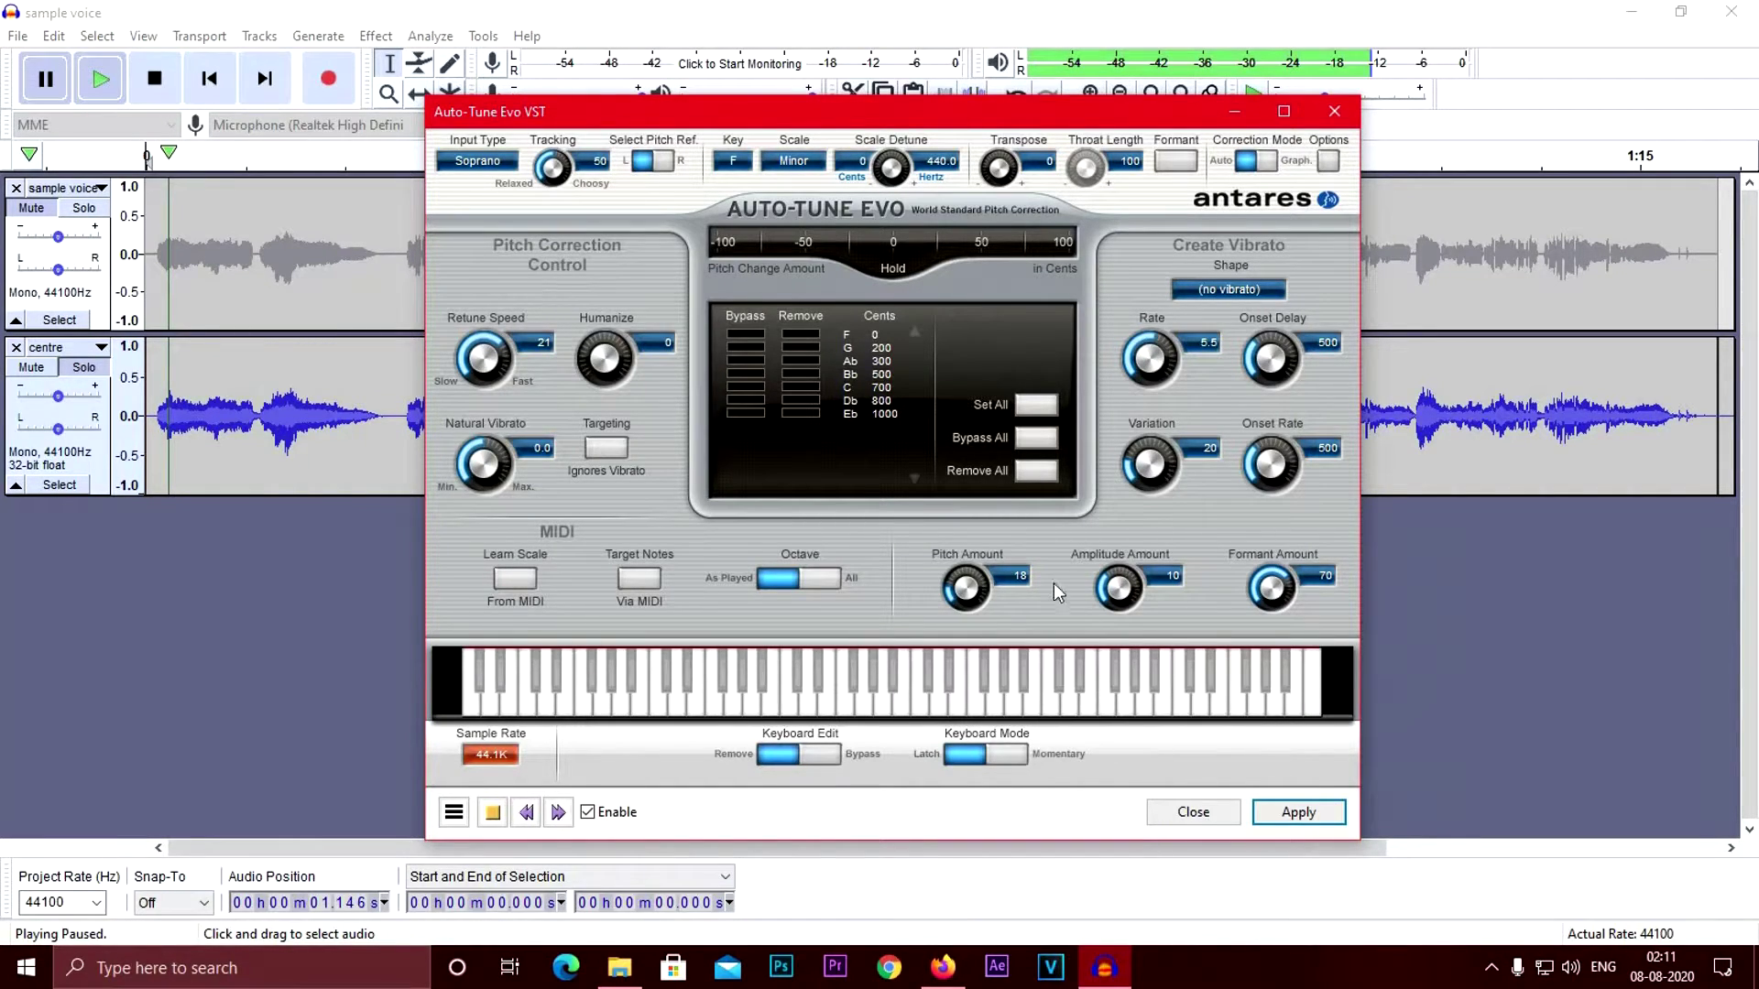
click(1297, 811)
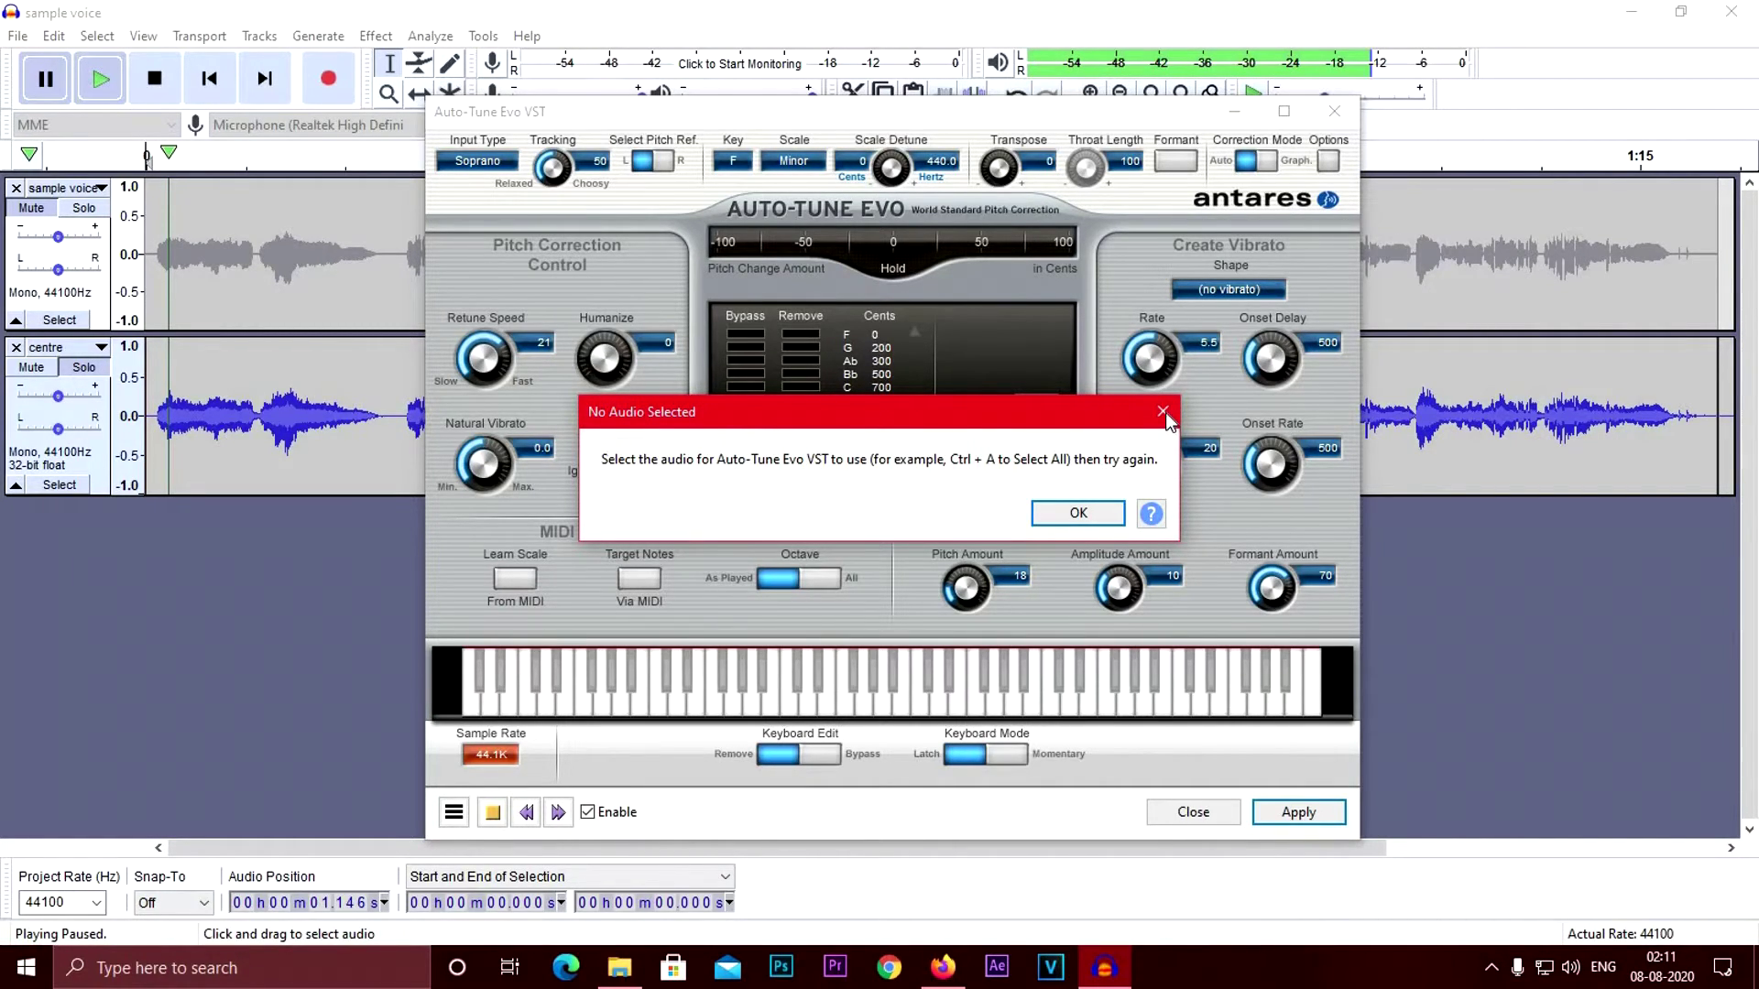
click(1078, 512)
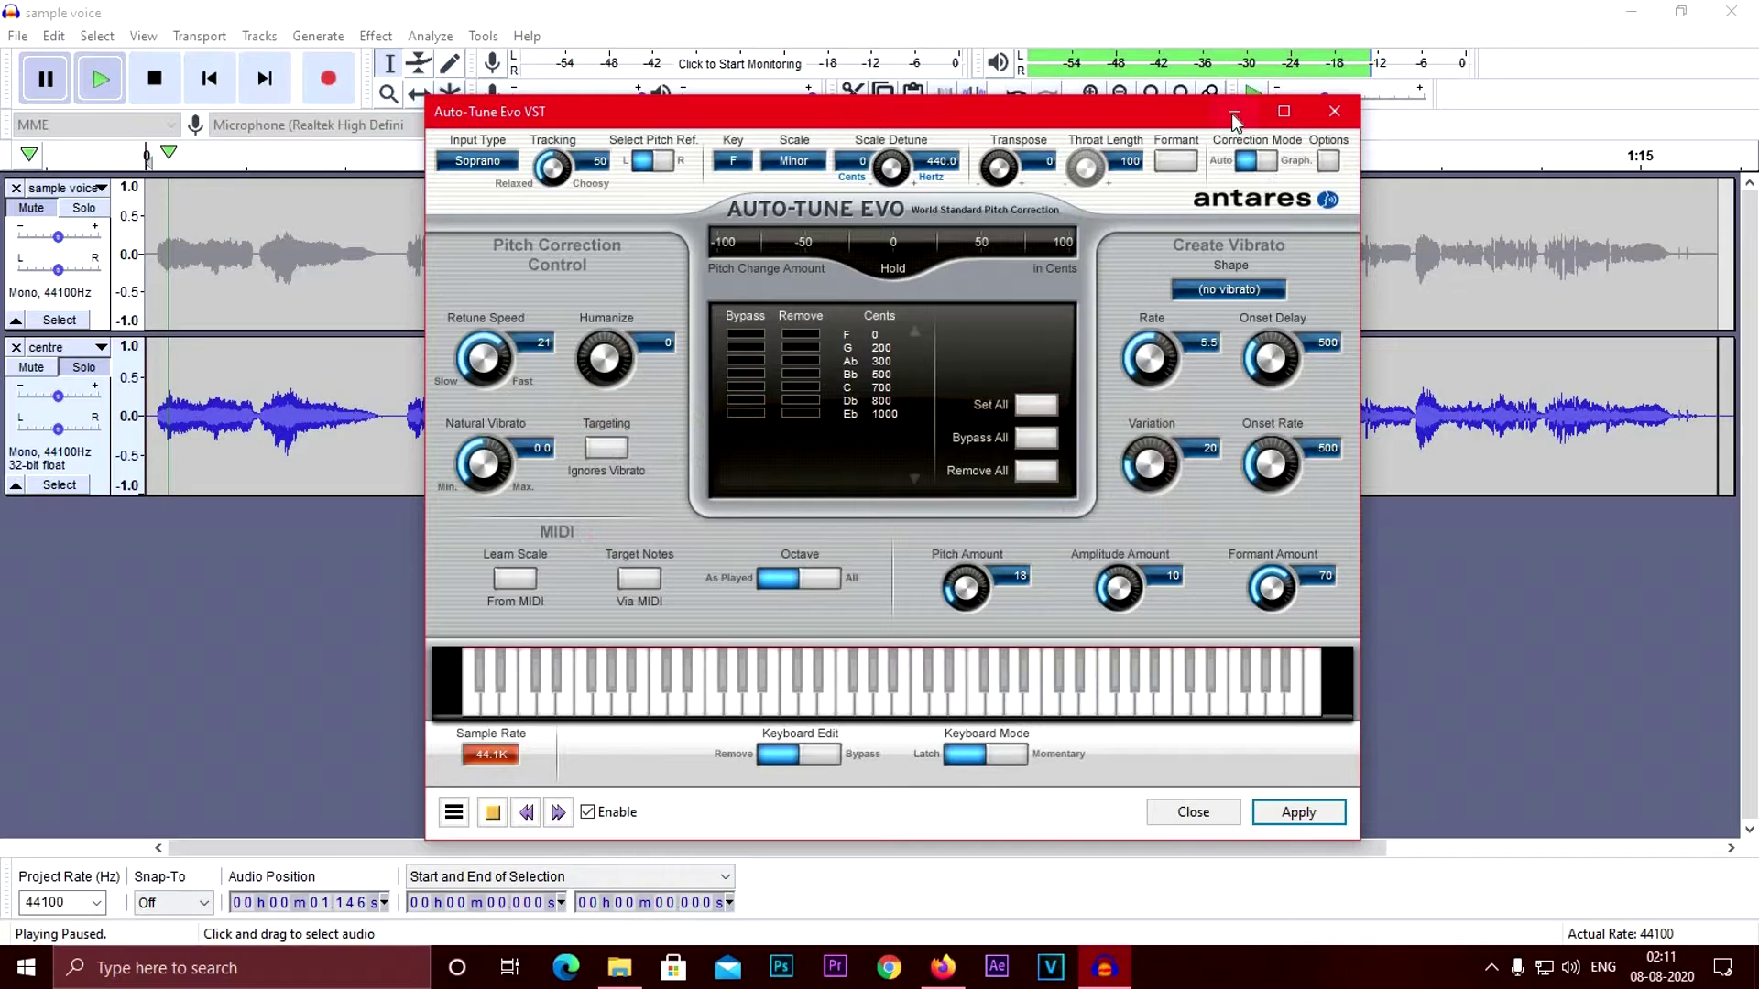
double_click(290, 418)
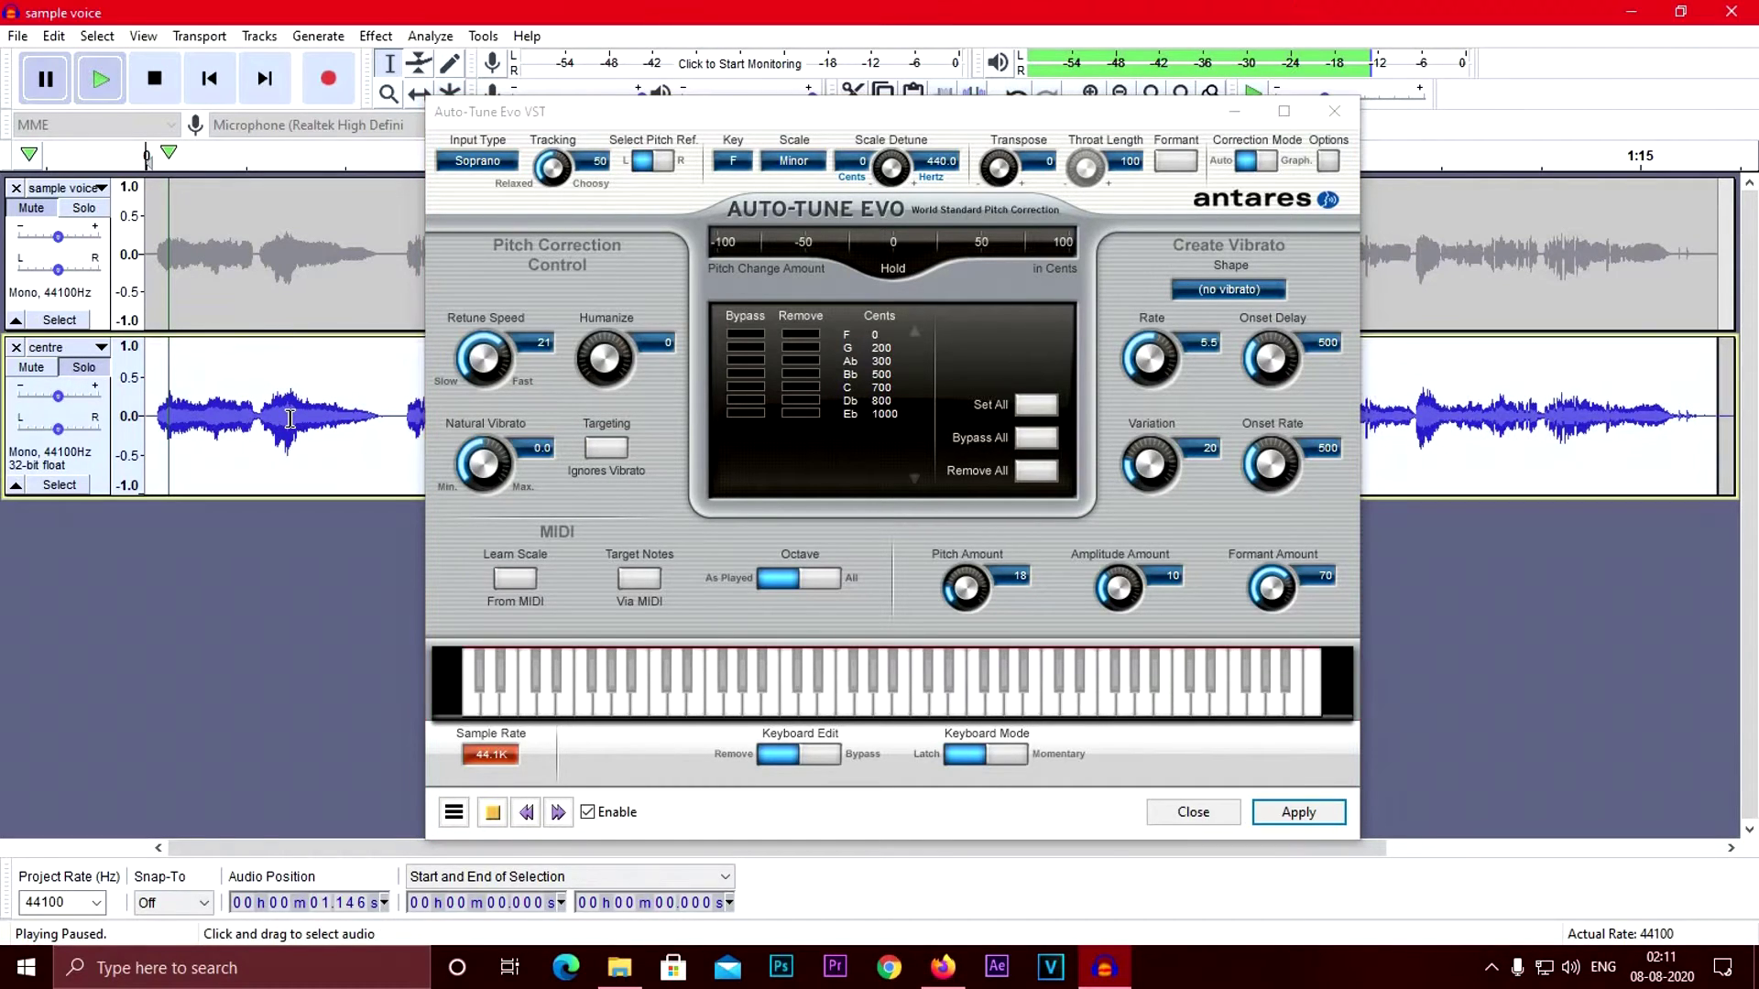
click(1276, 812)
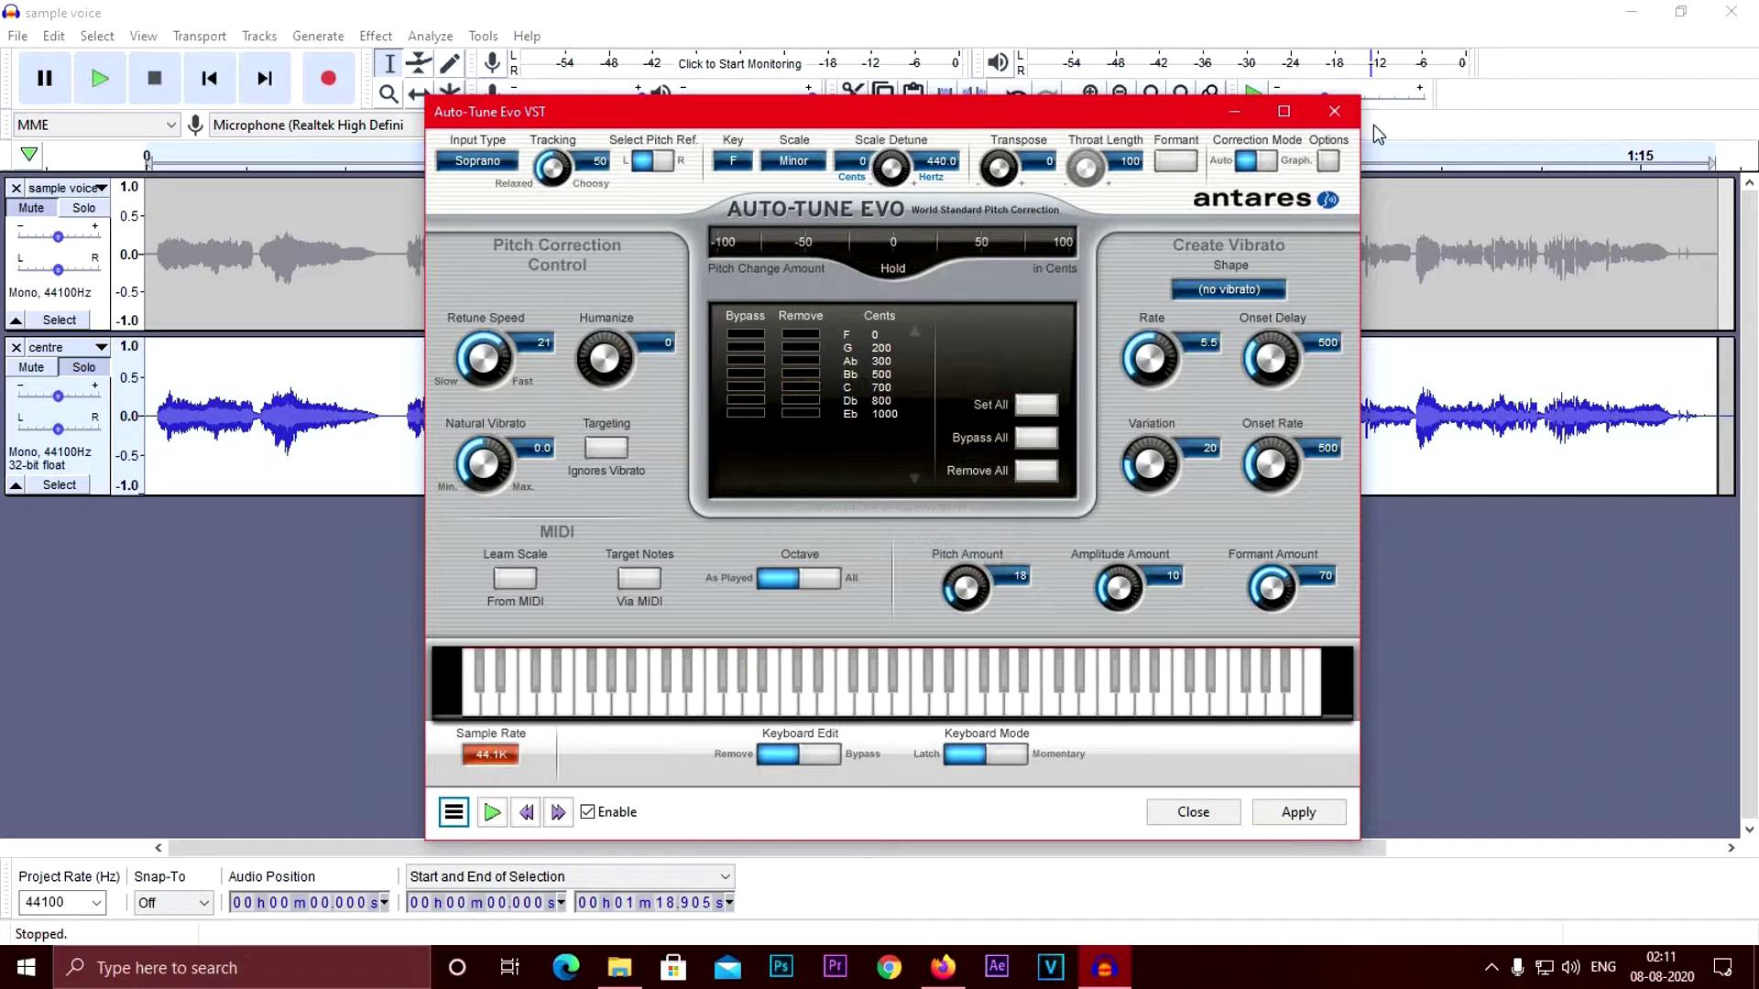
Close the Auto-Tune Evo window and listen to the processed centre track from its start
click(1227, 814)
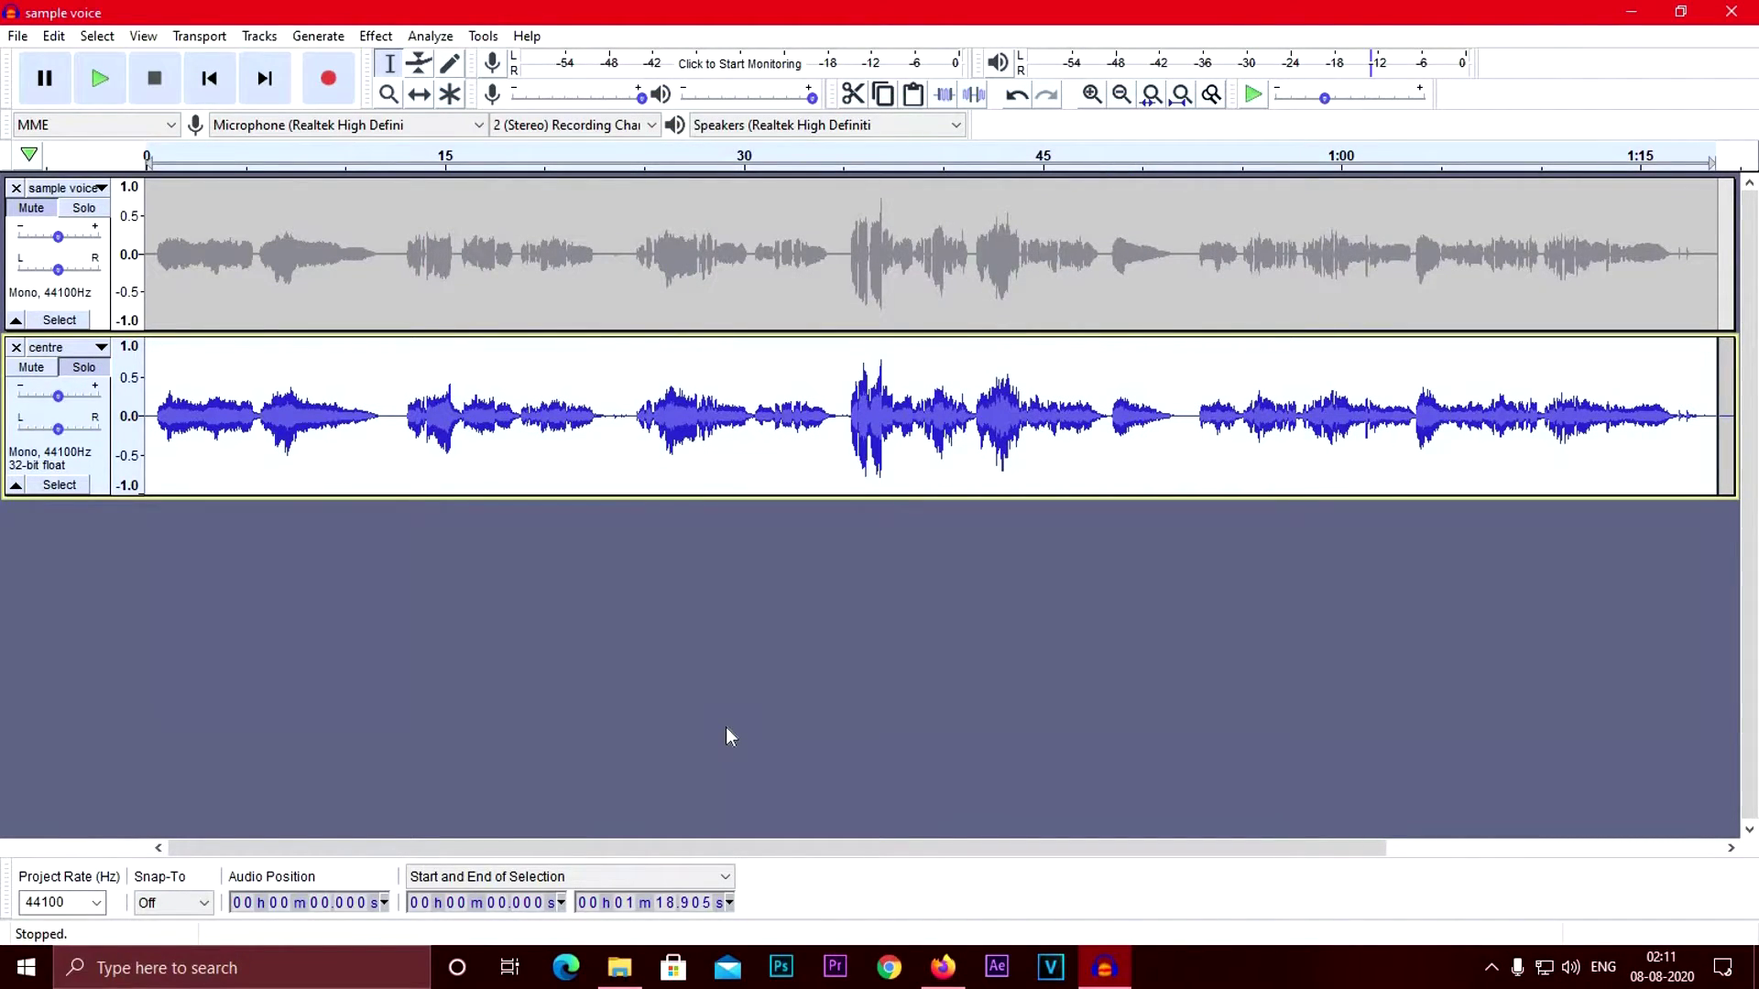
key(space)
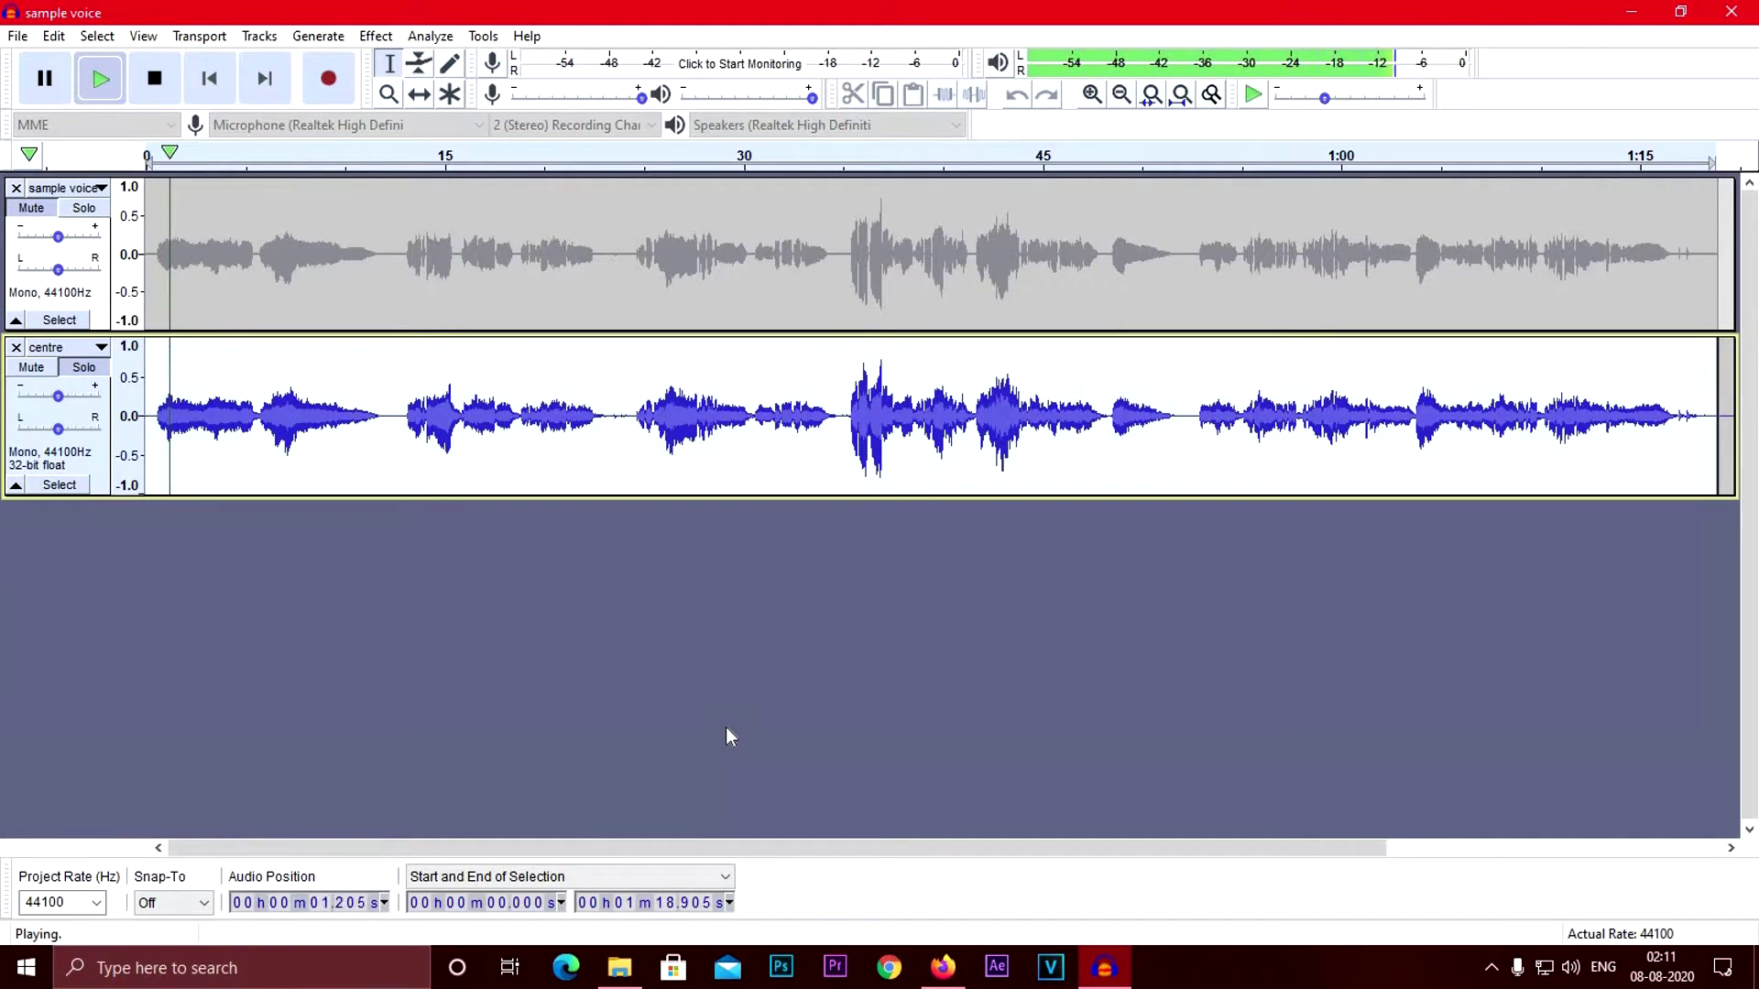
key(space)
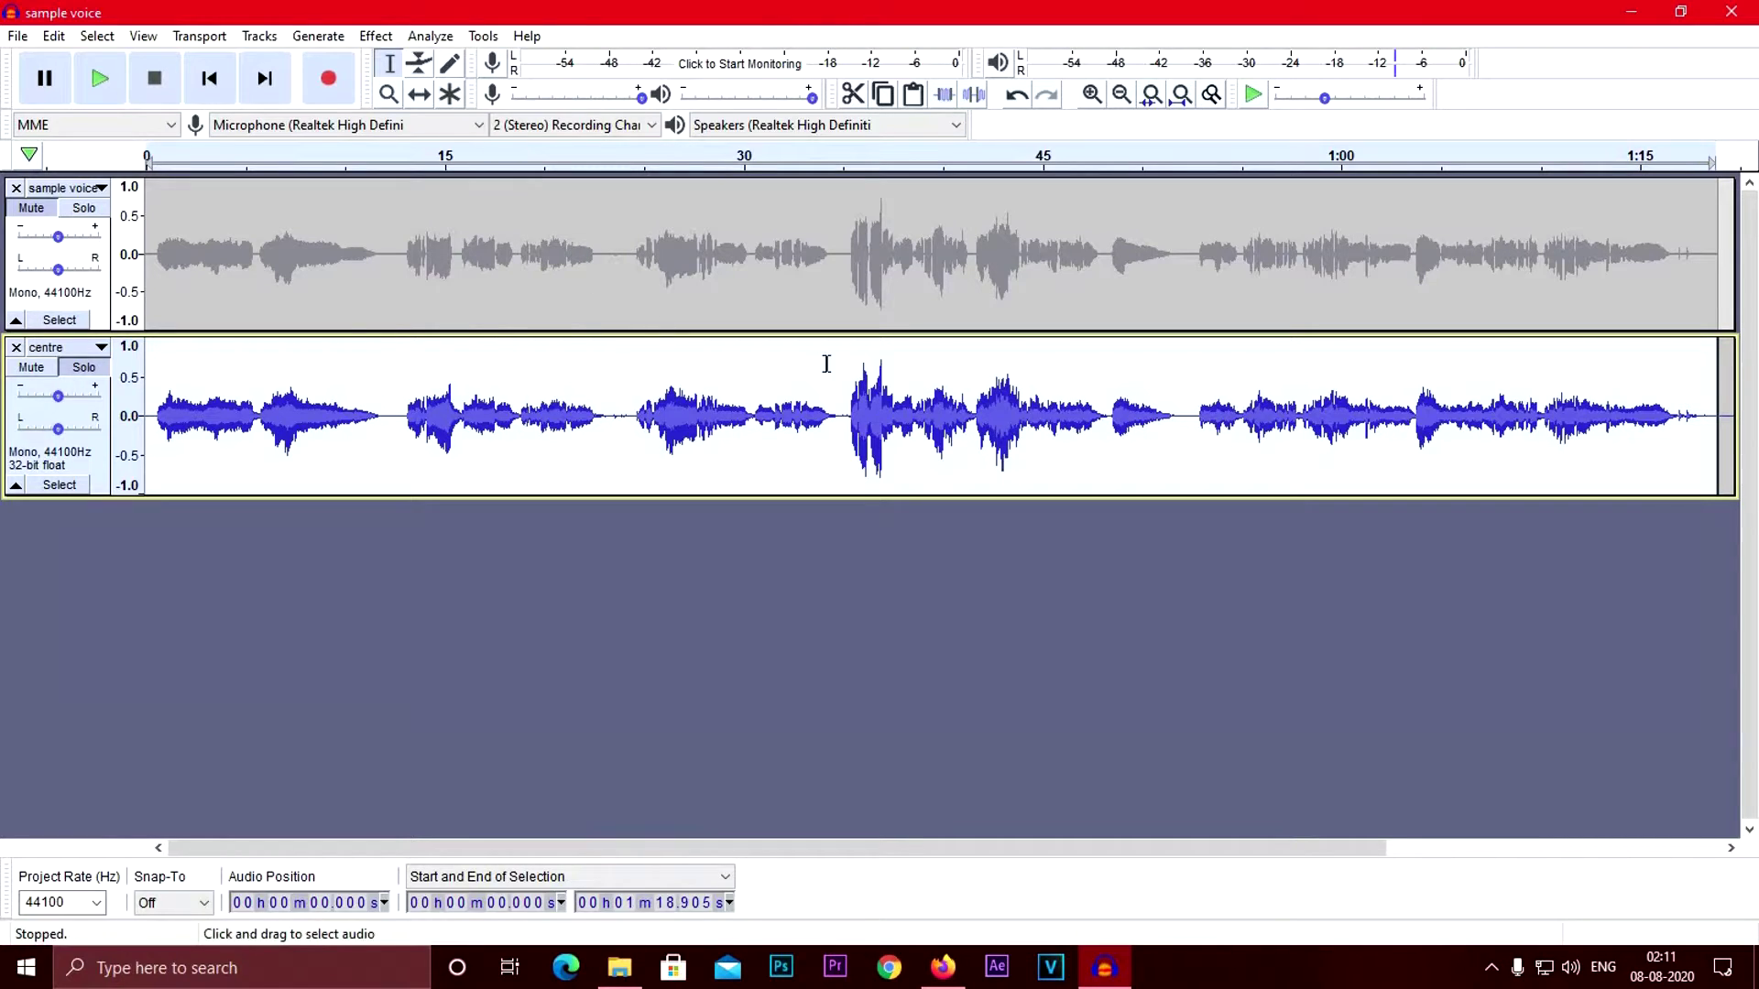
Preview and apply a Filter Curve with the Bass Boost factory preset to the centre track
click(375, 37)
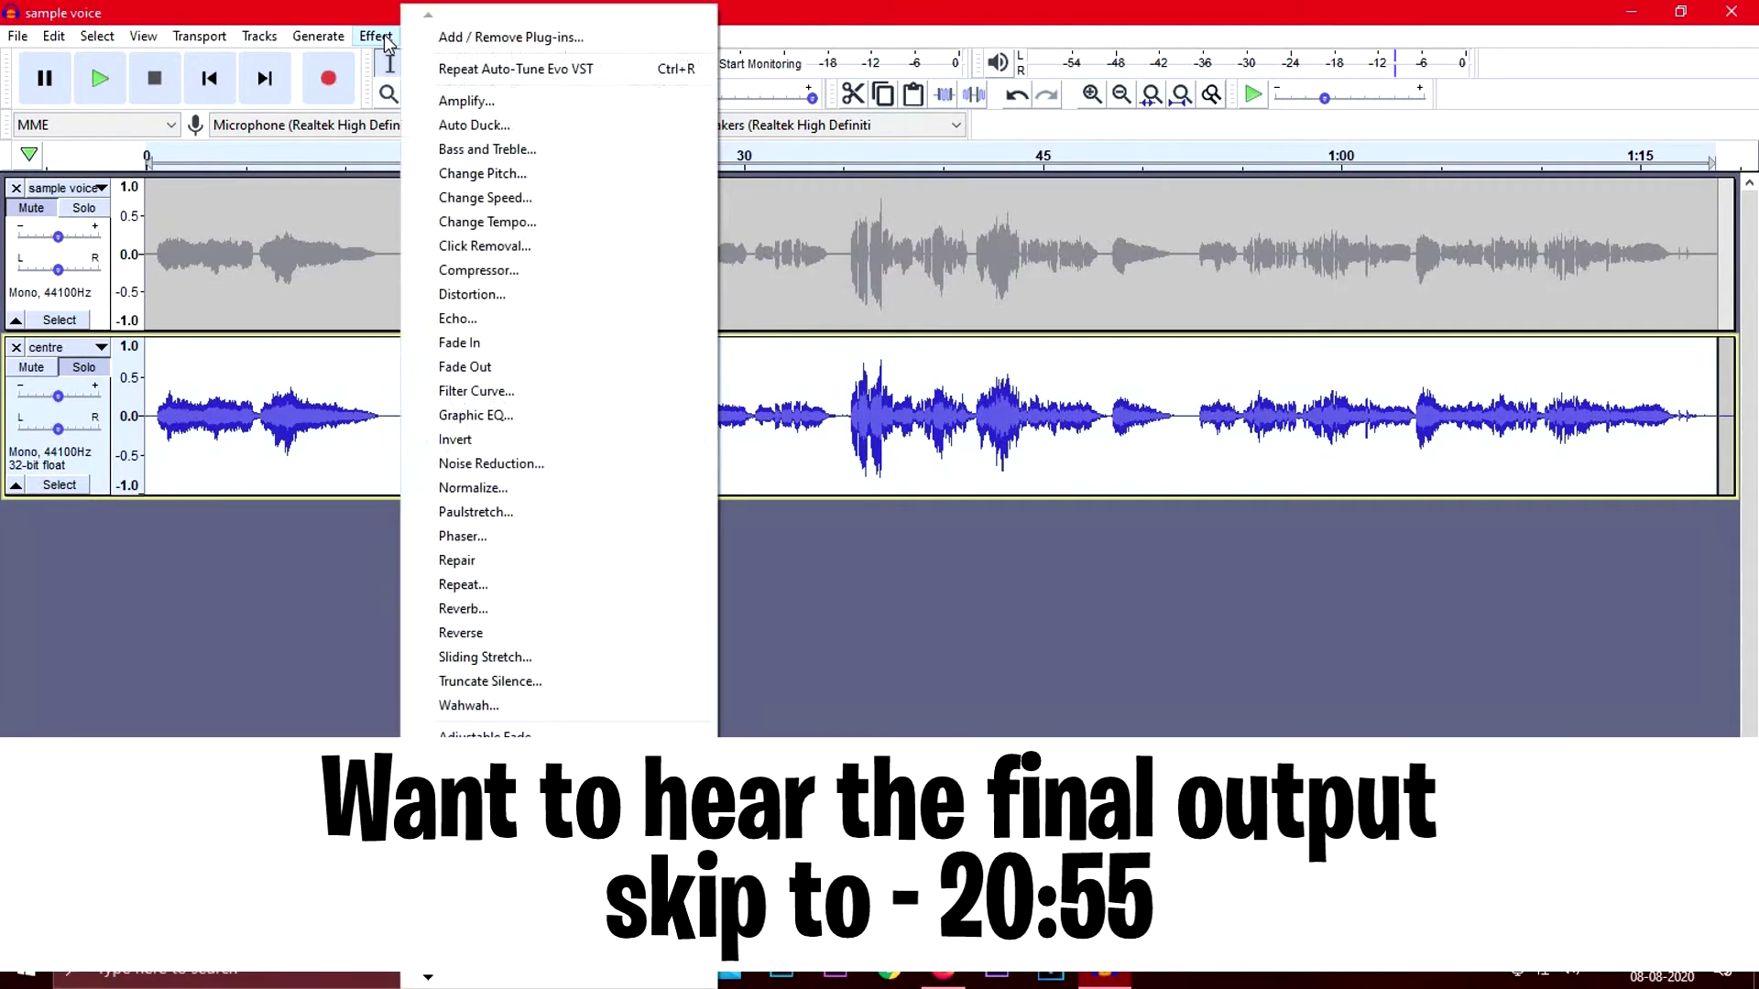
click(502, 392)
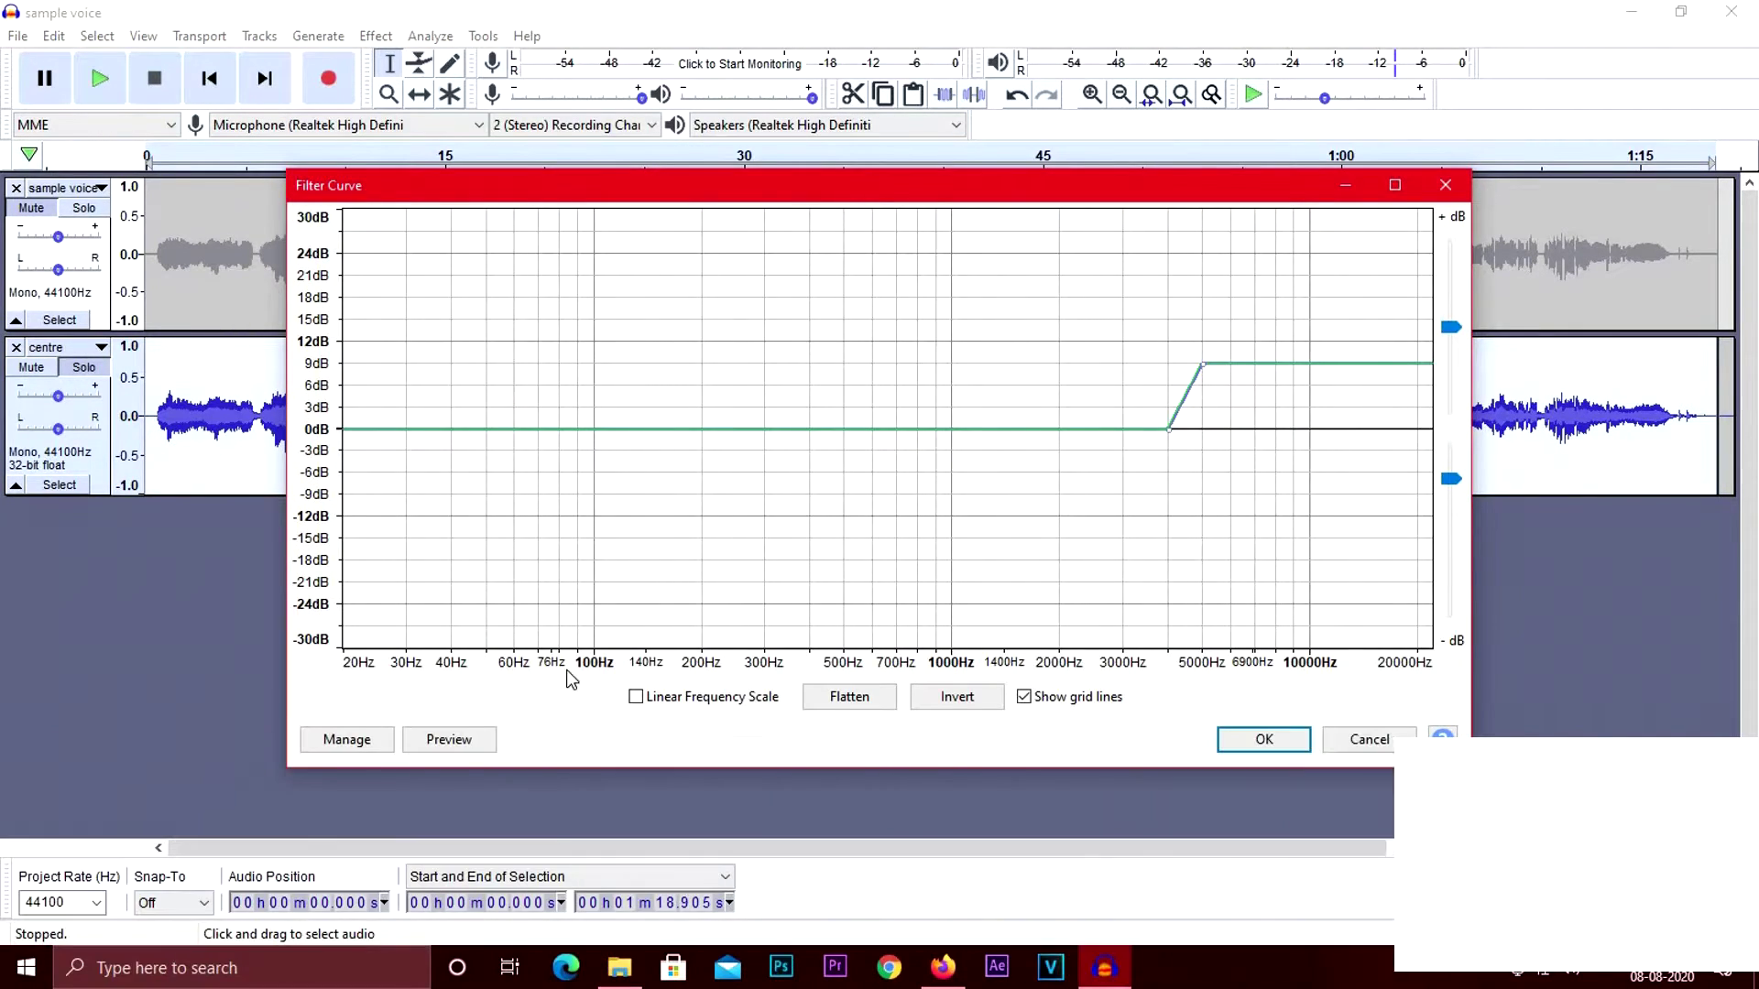
click(347, 741)
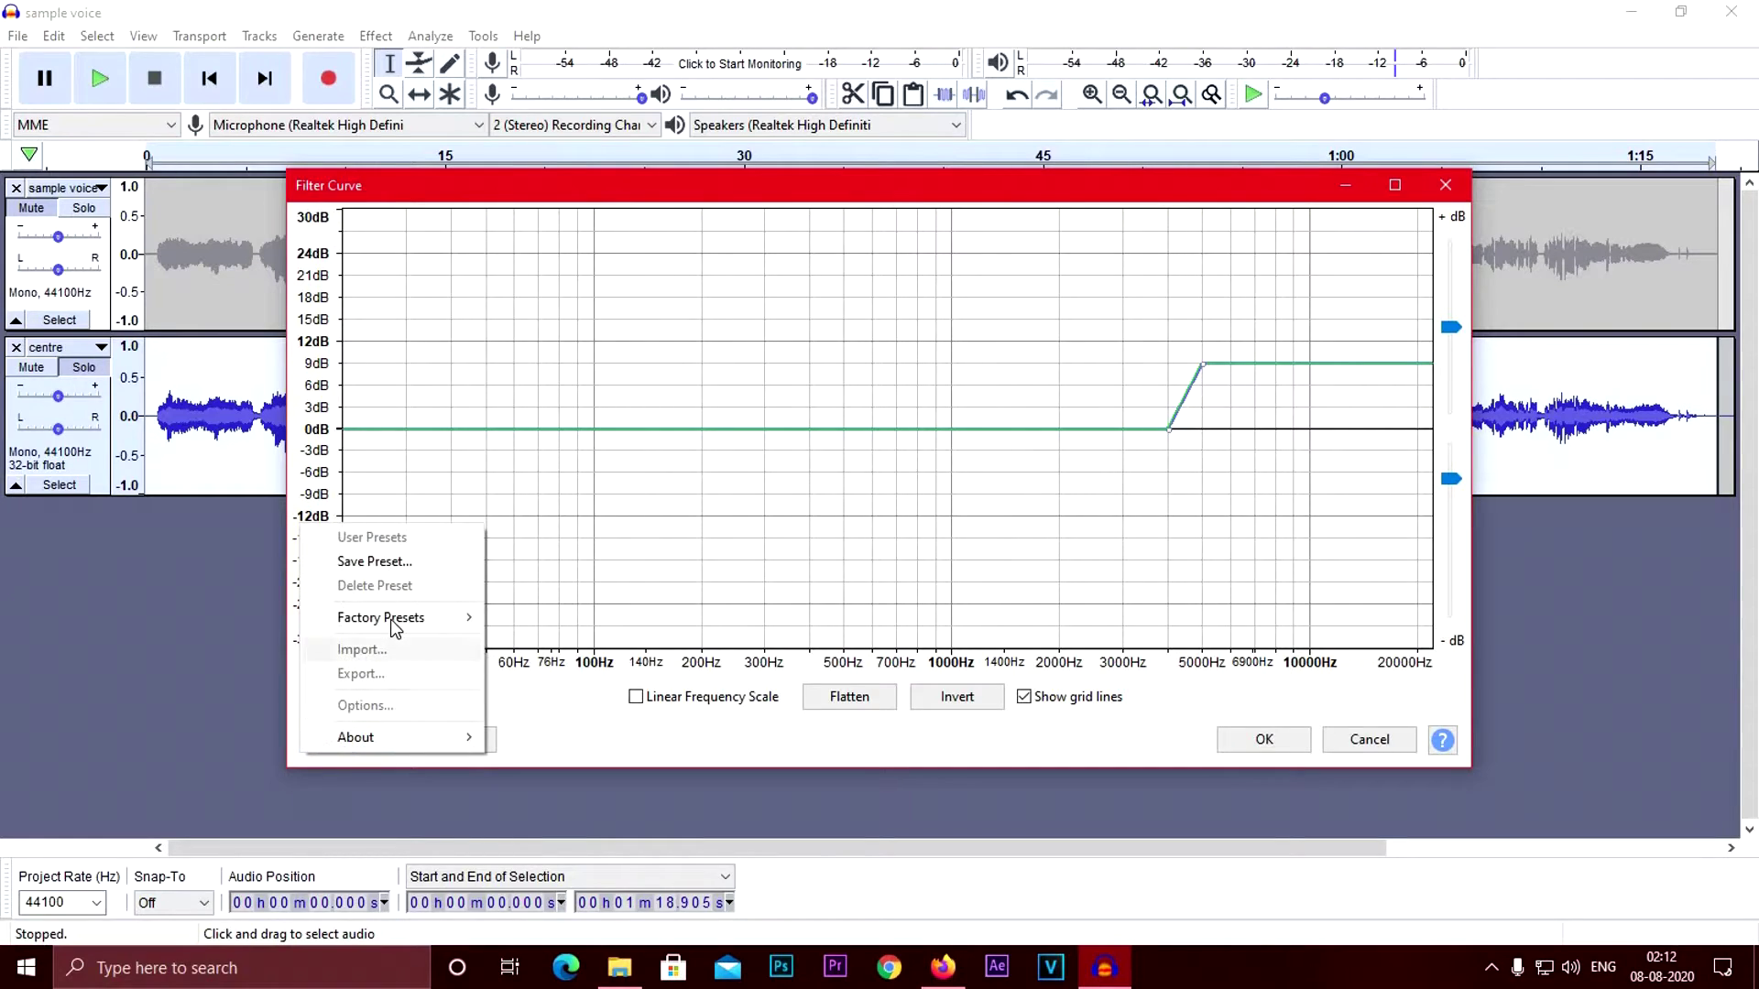
mouse_move(394, 627)
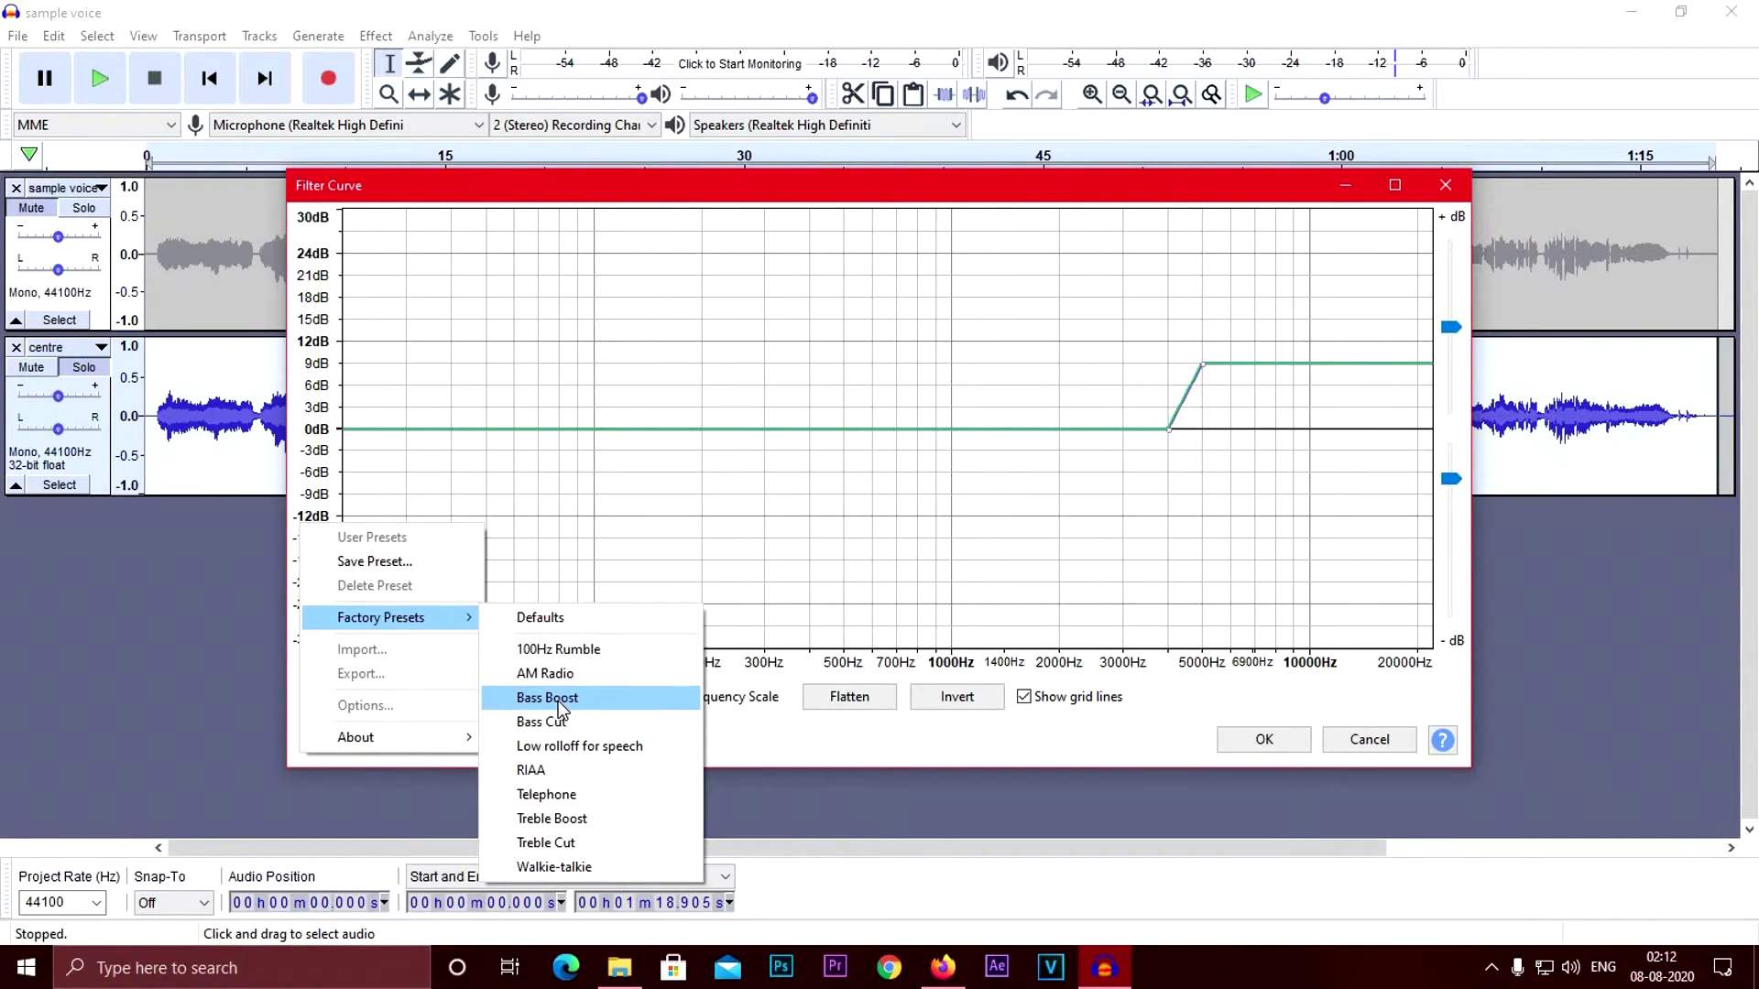
click(554, 701)
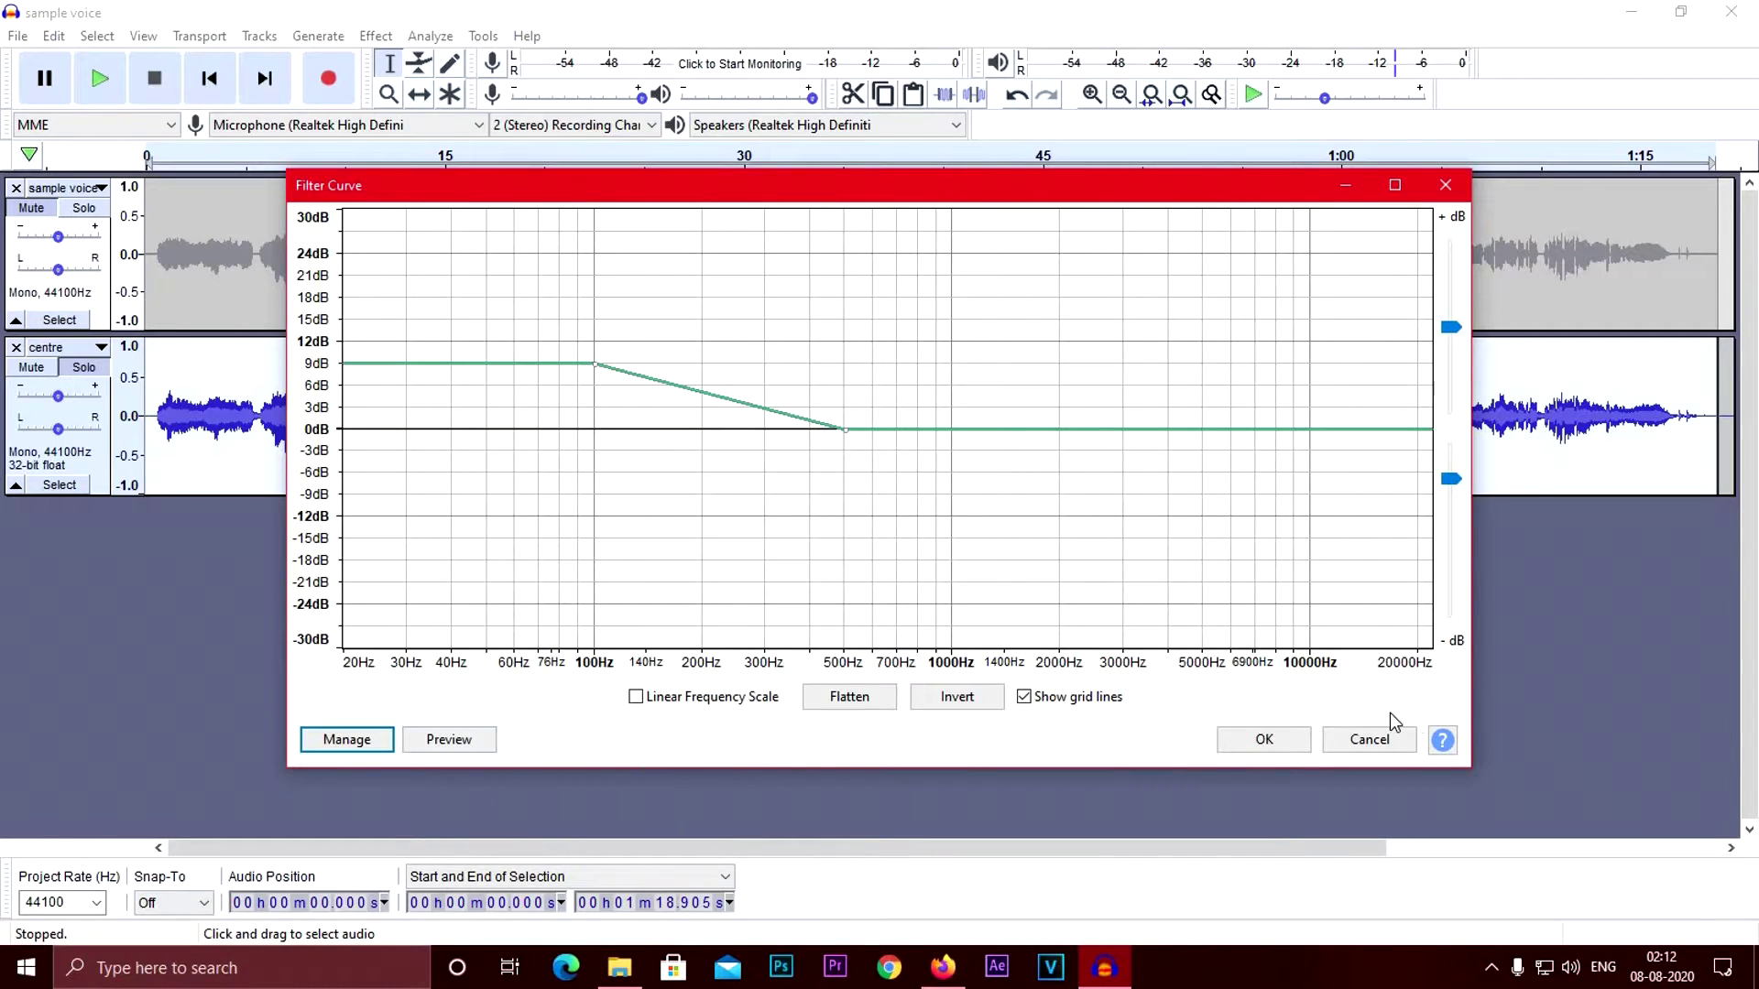
click(456, 744)
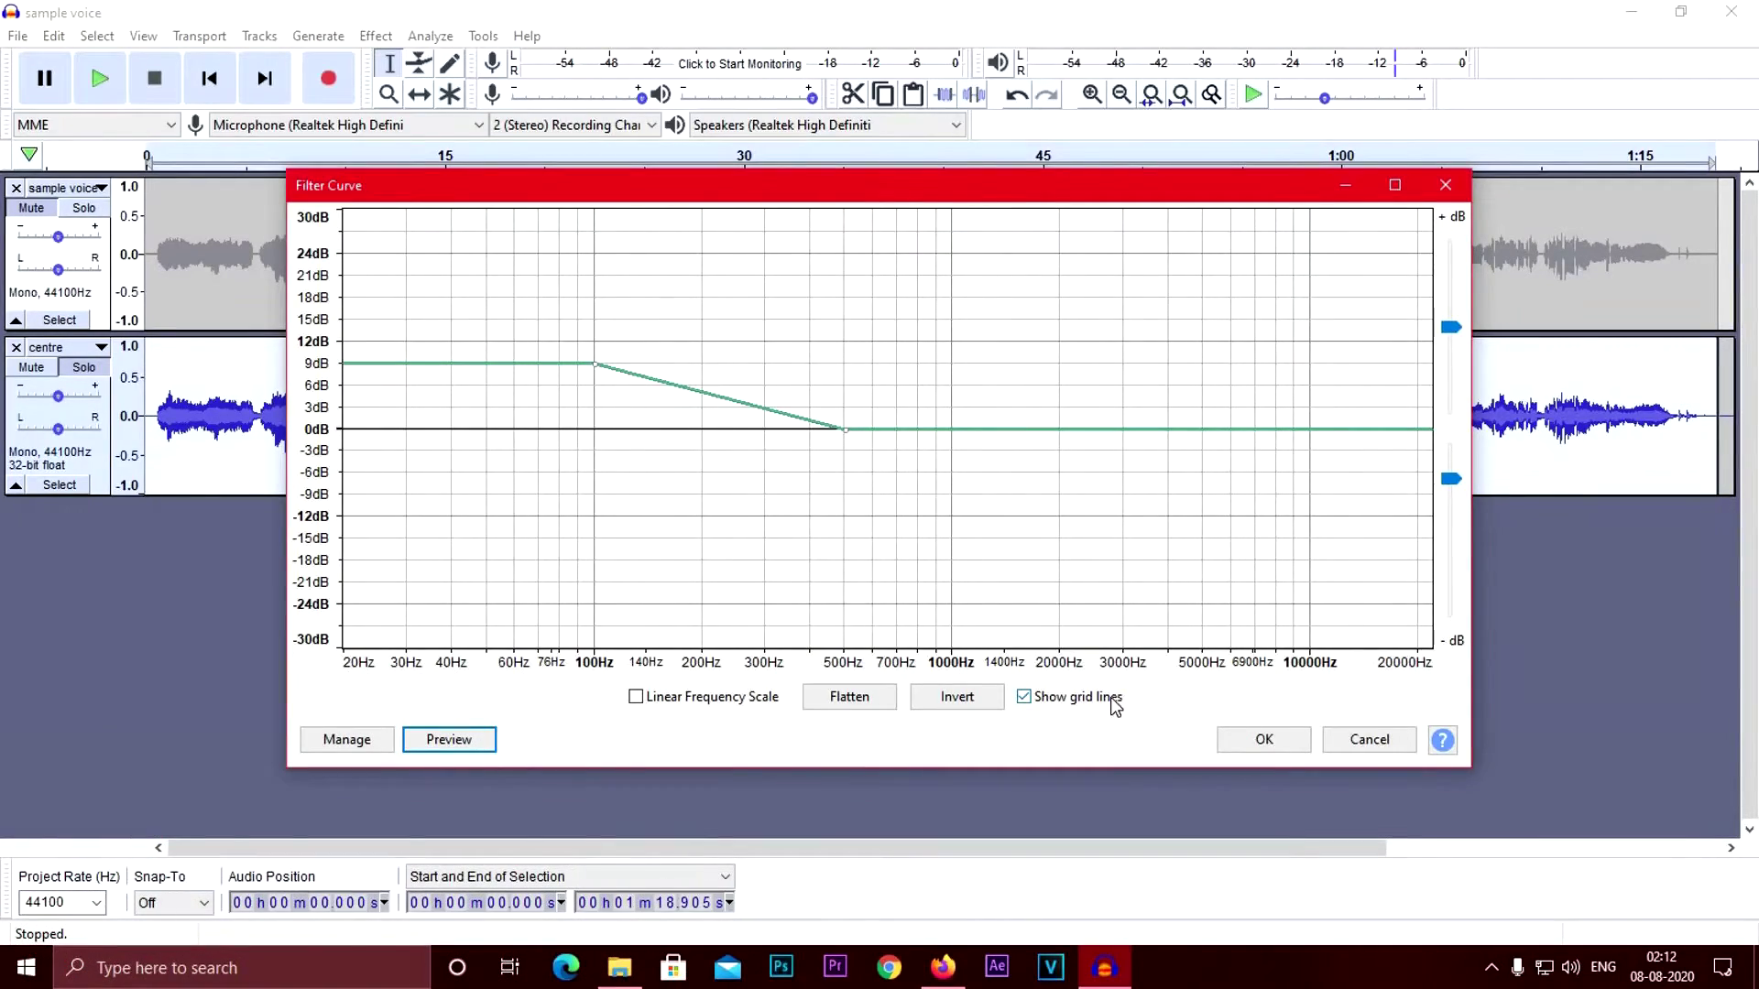
click(1261, 740)
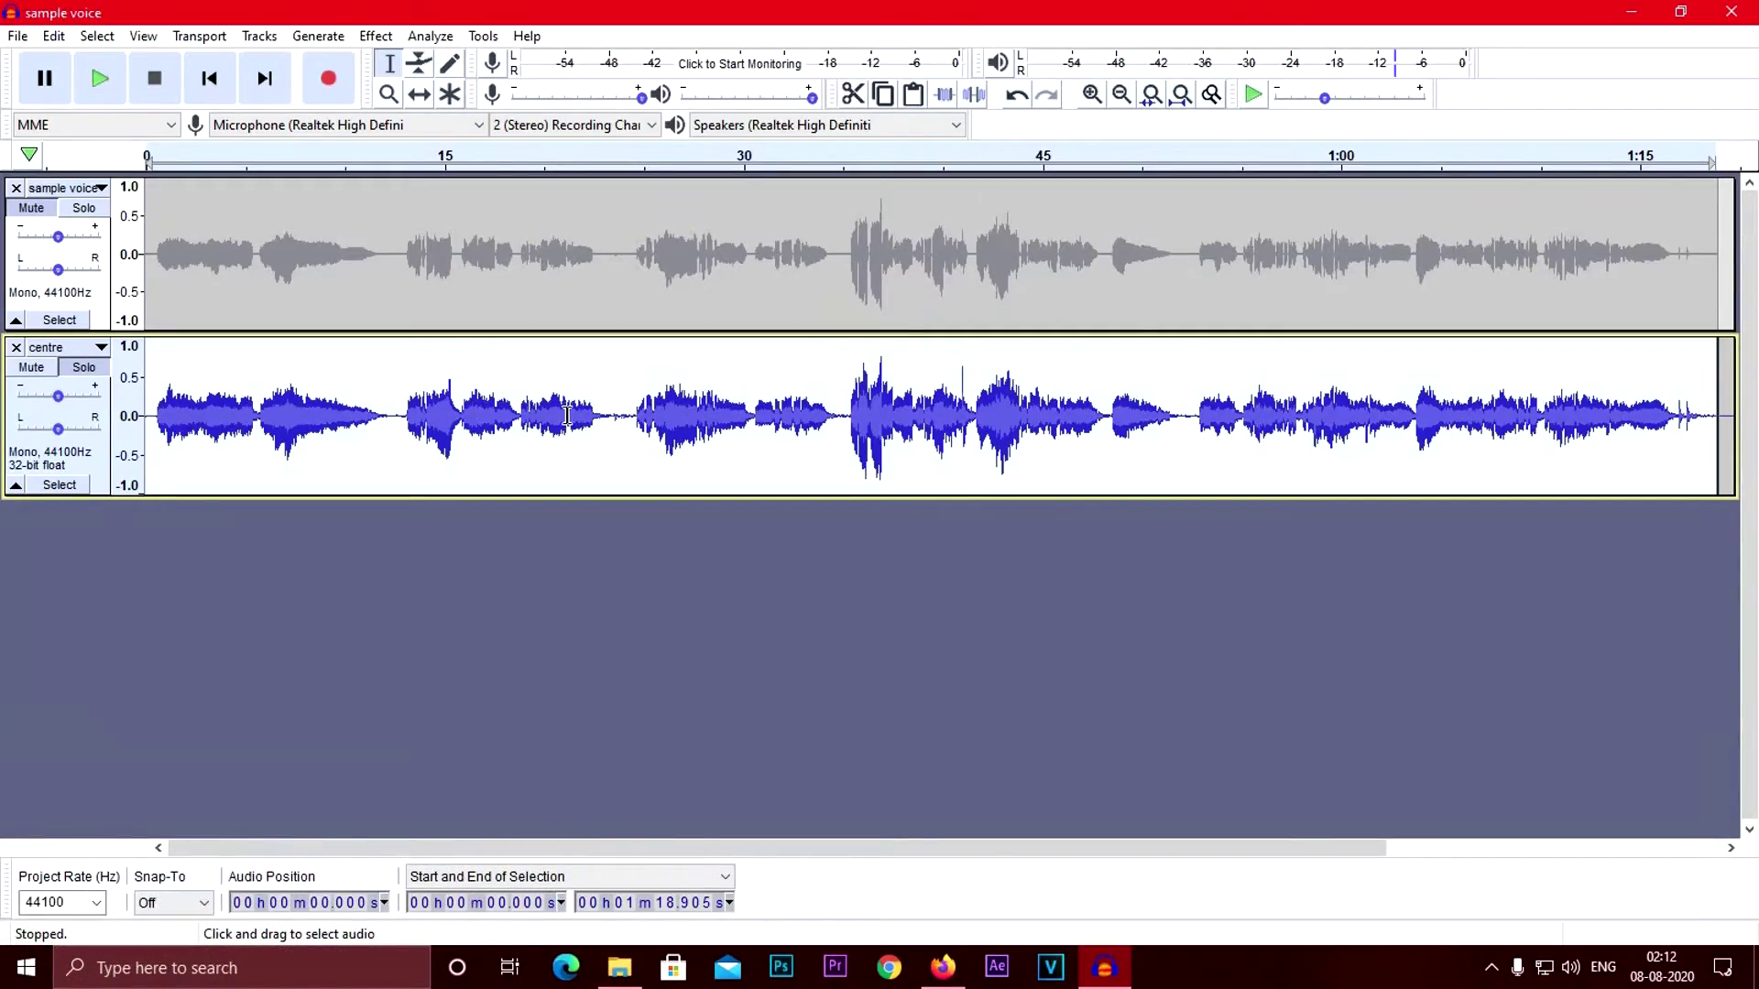
Copy the centre track's audio into a new track below it and solo that copy
click(656, 423)
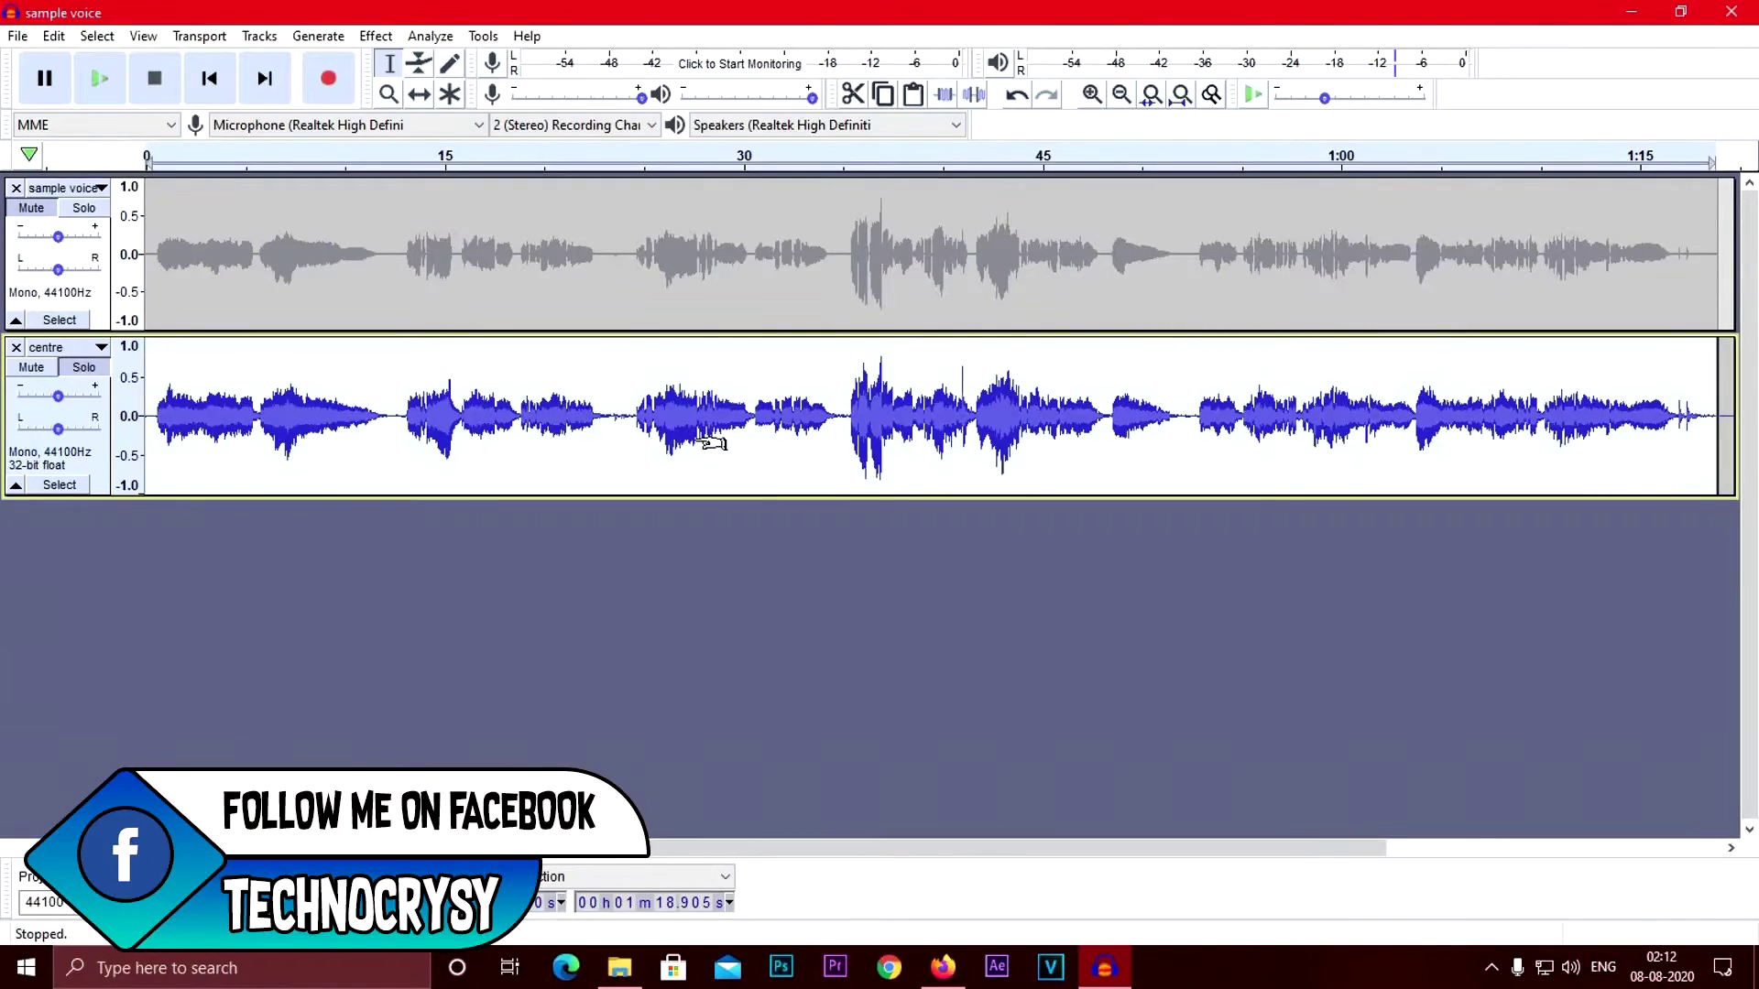
click(615, 588)
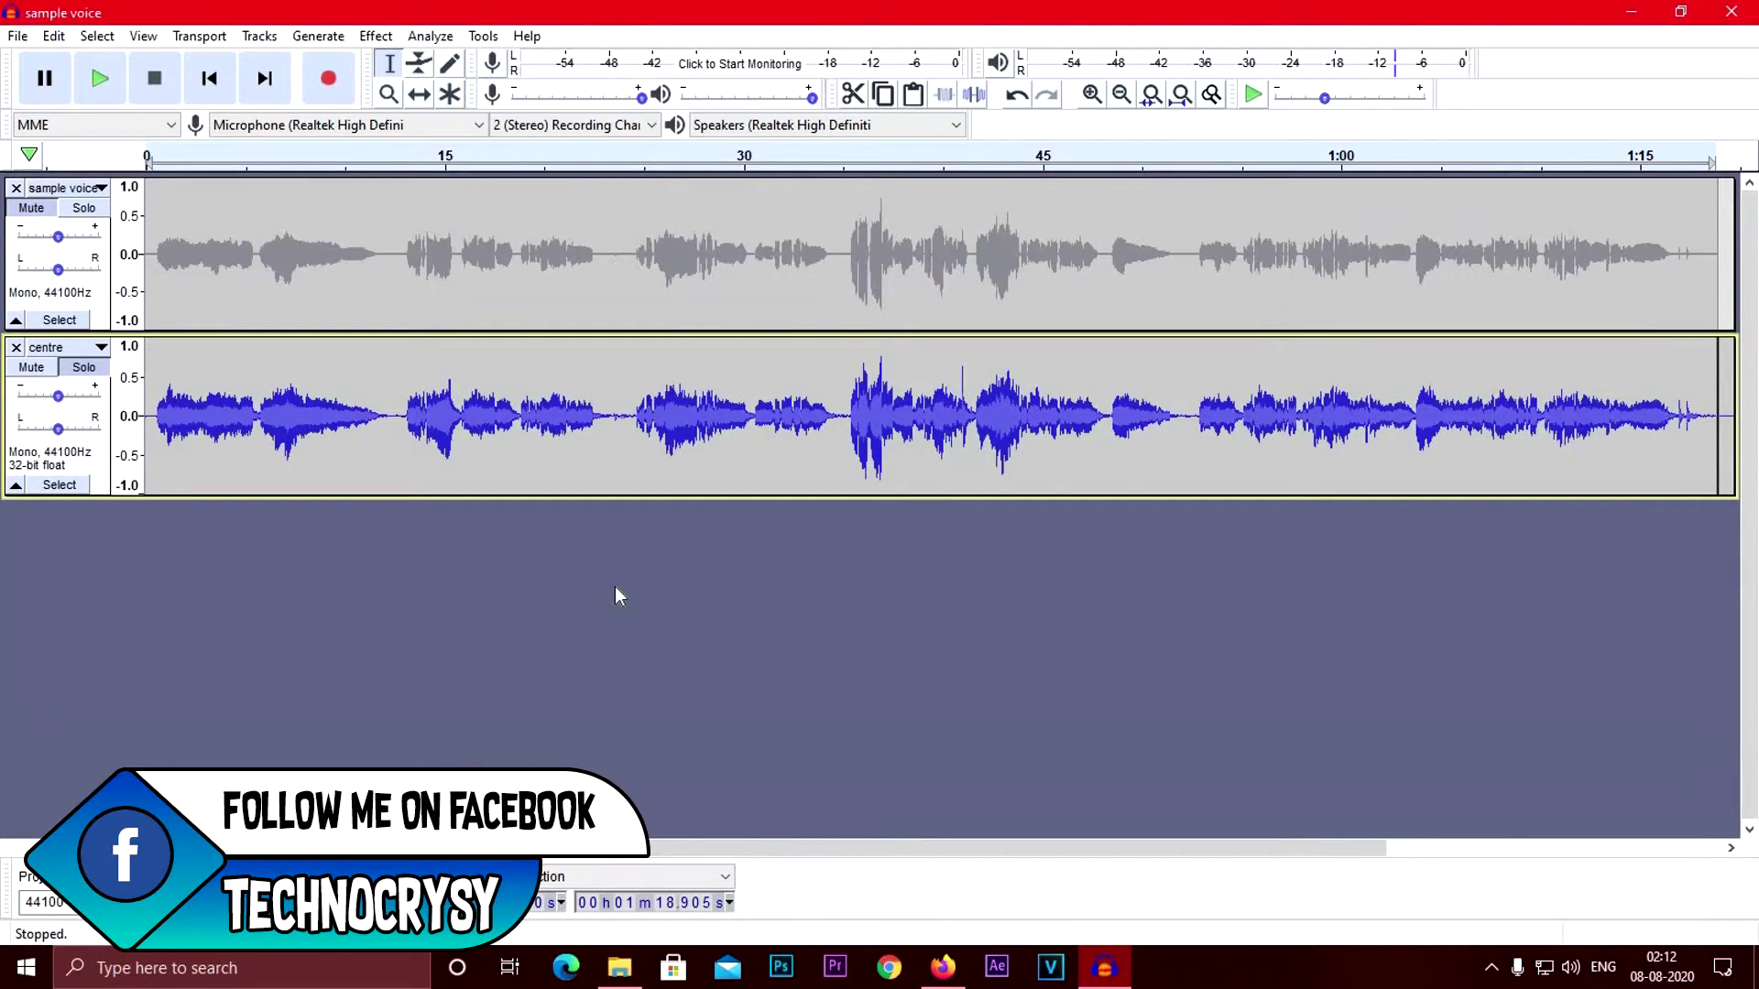
key(ctrl+d)
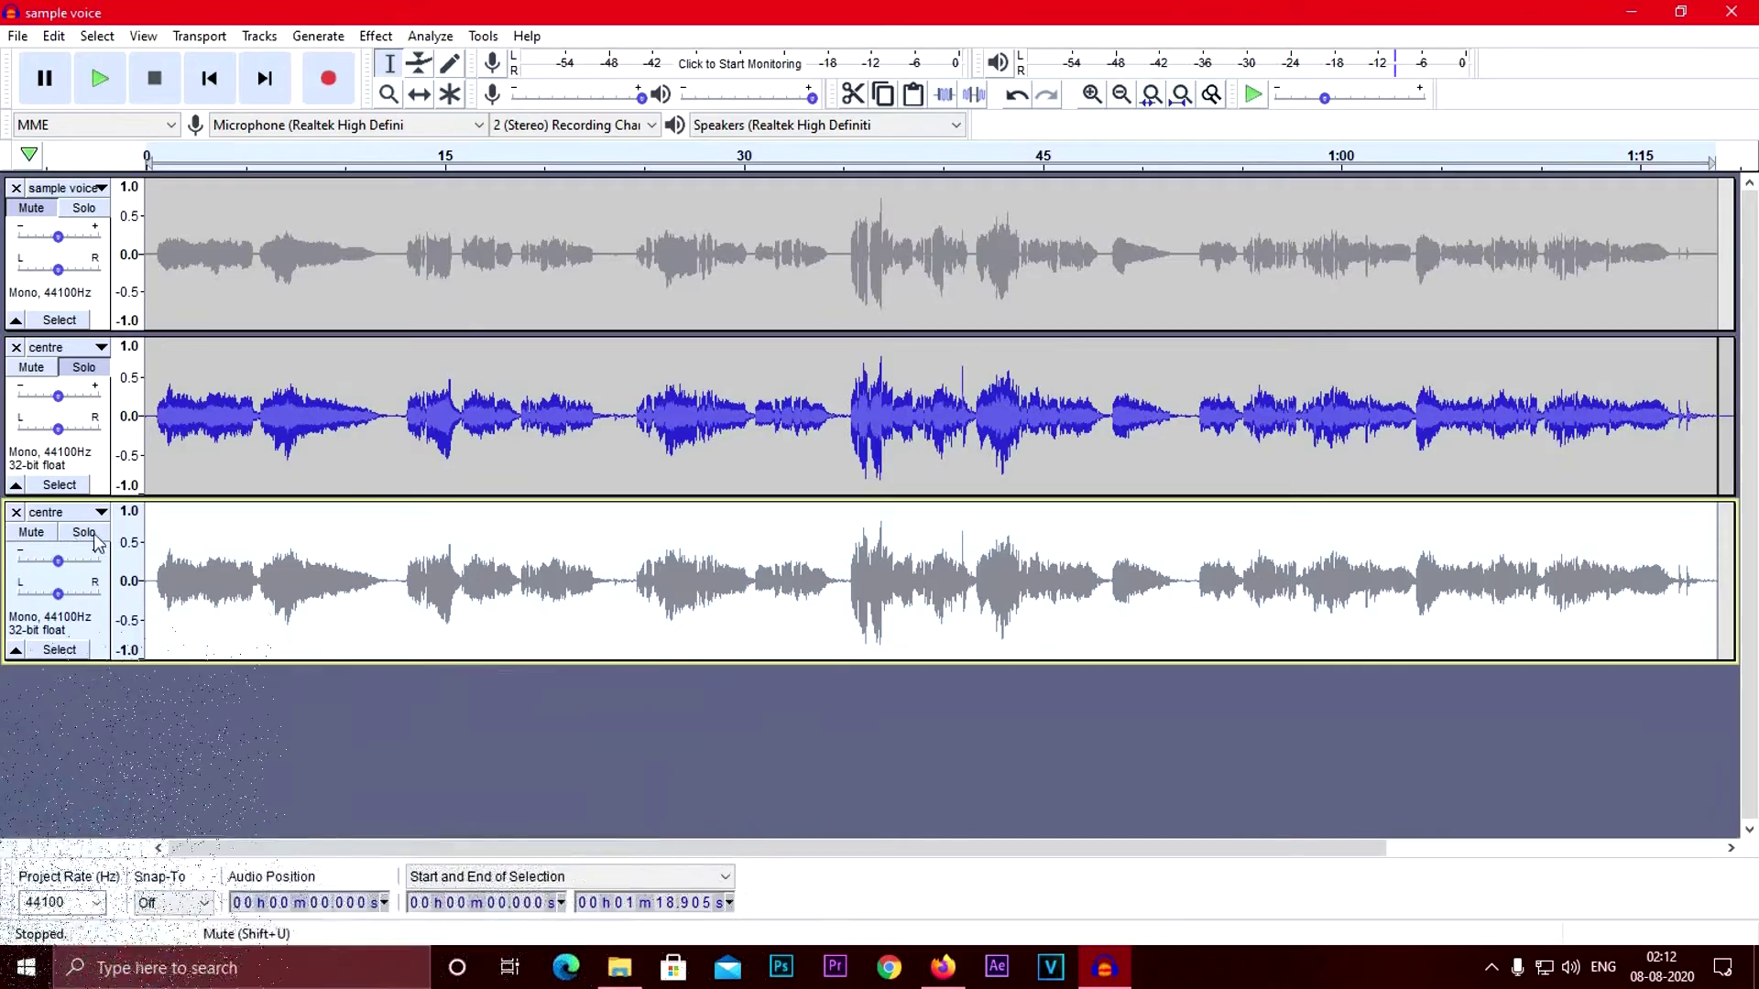
click(281, 598)
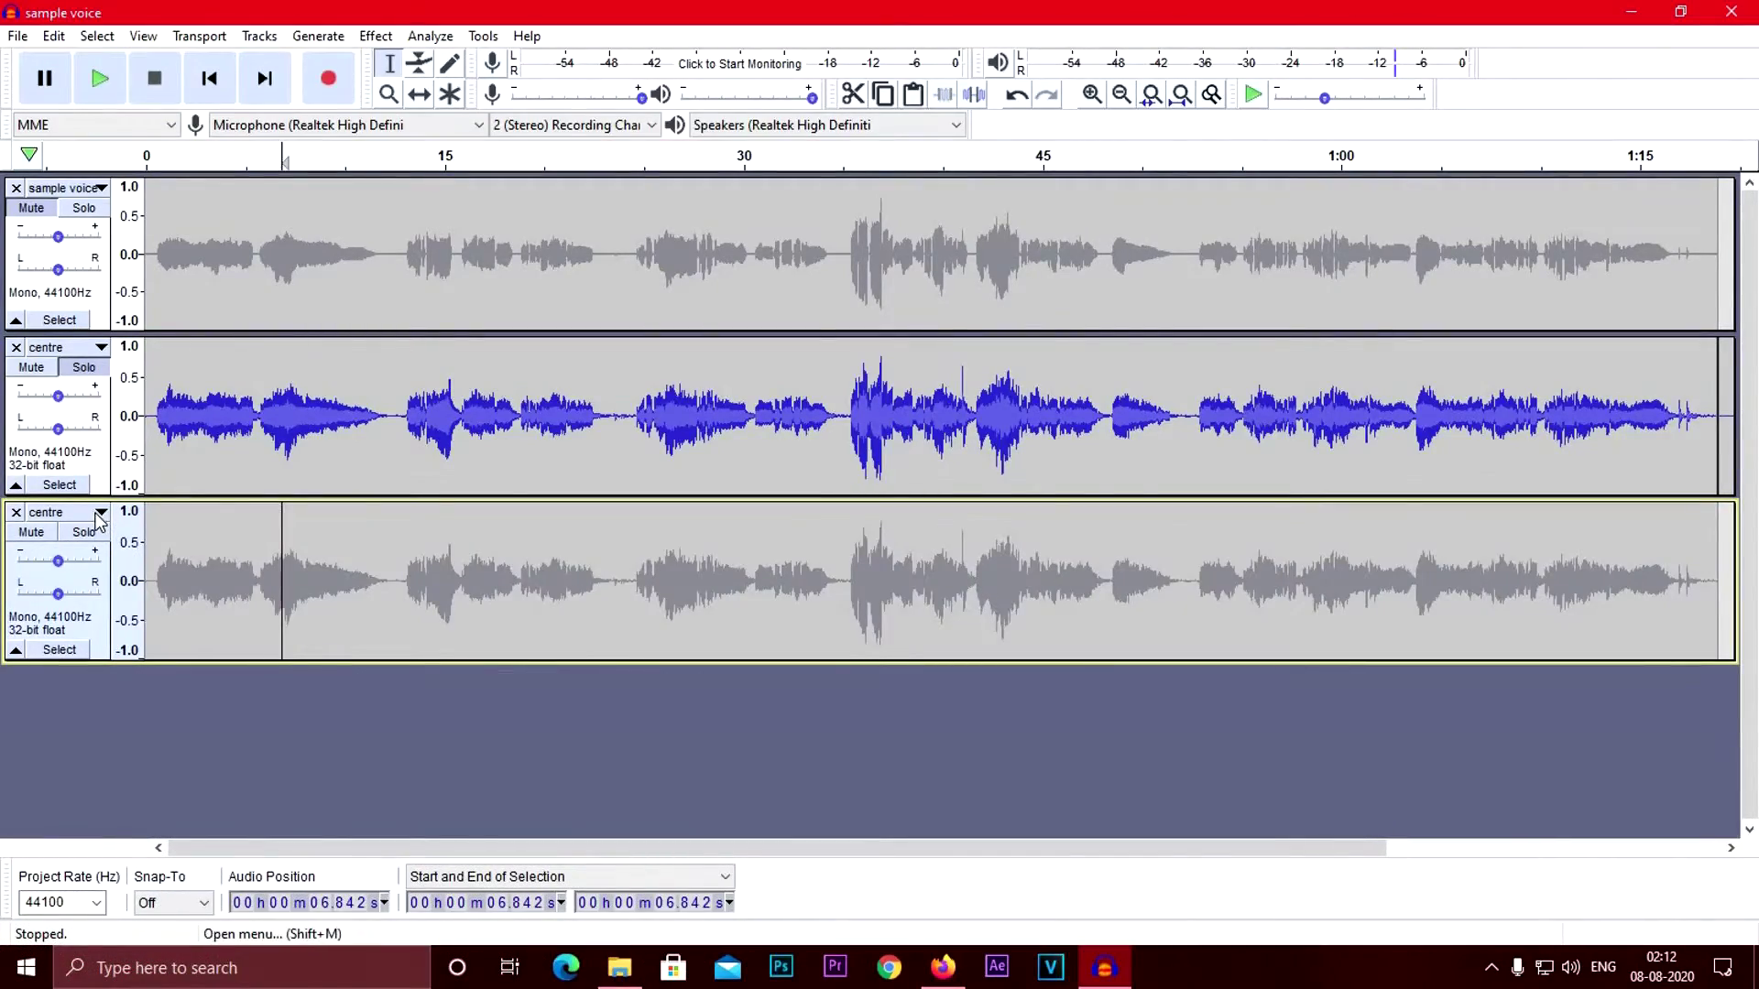
click(84, 531)
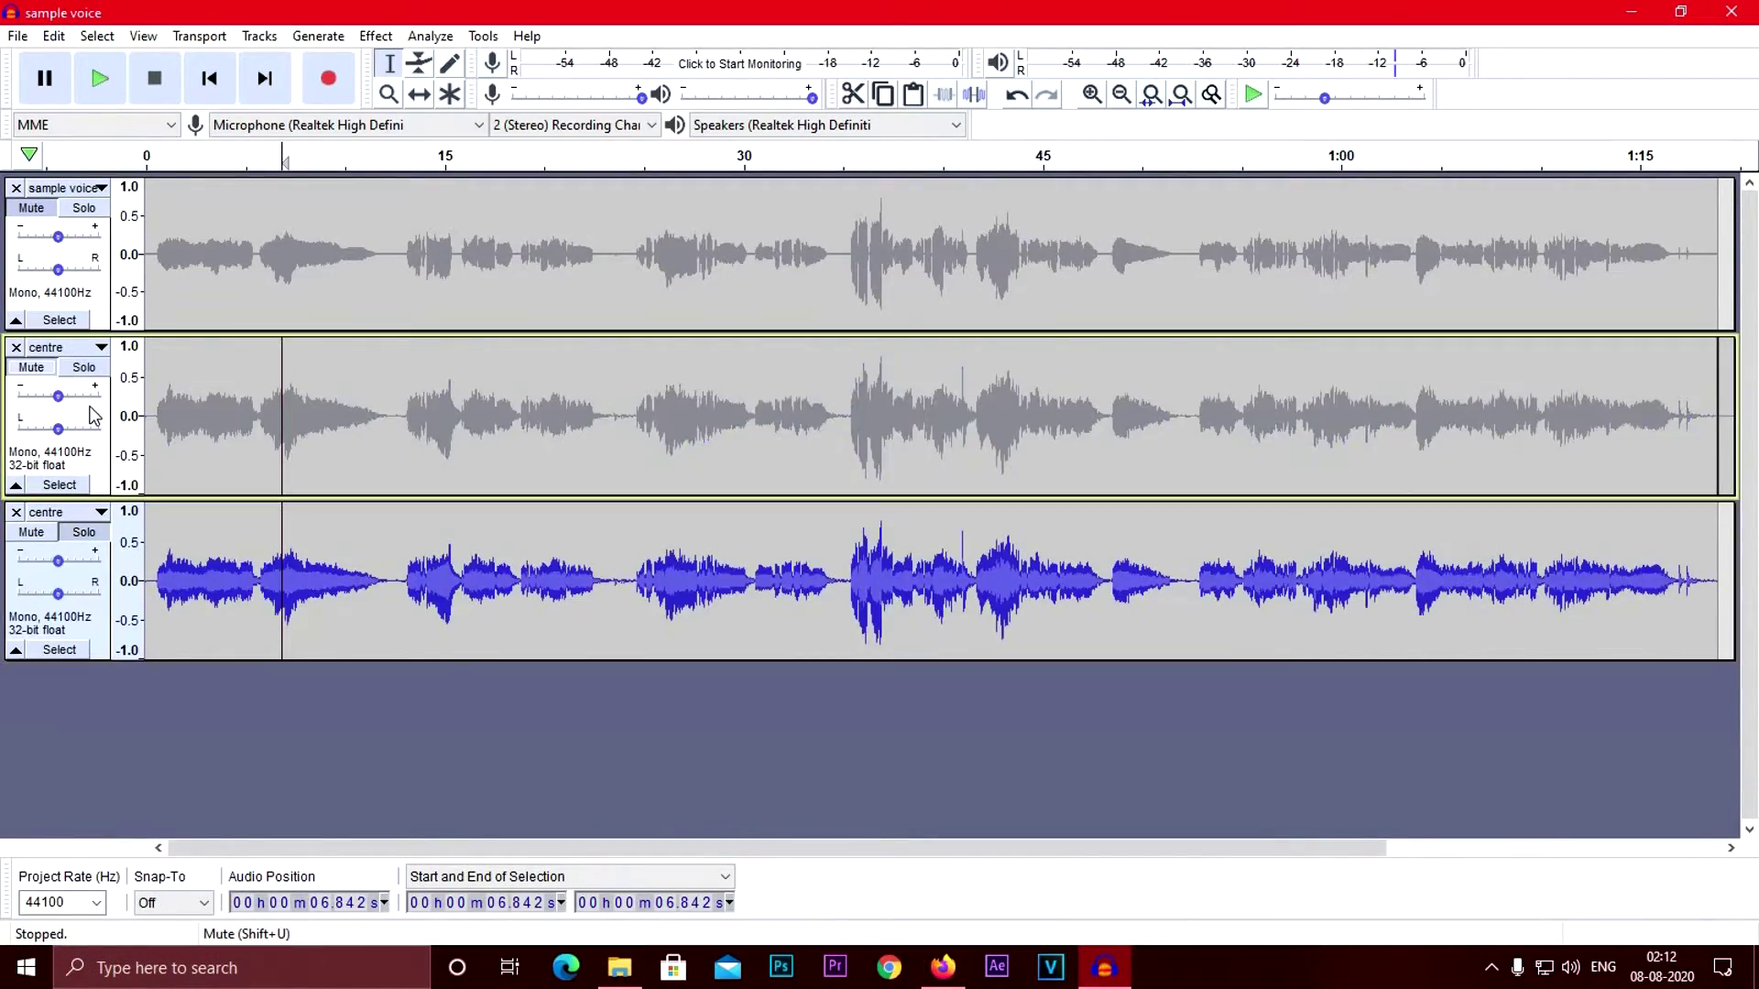
Rename the copied centre track as left and pan it fully to the left
click(101, 519)
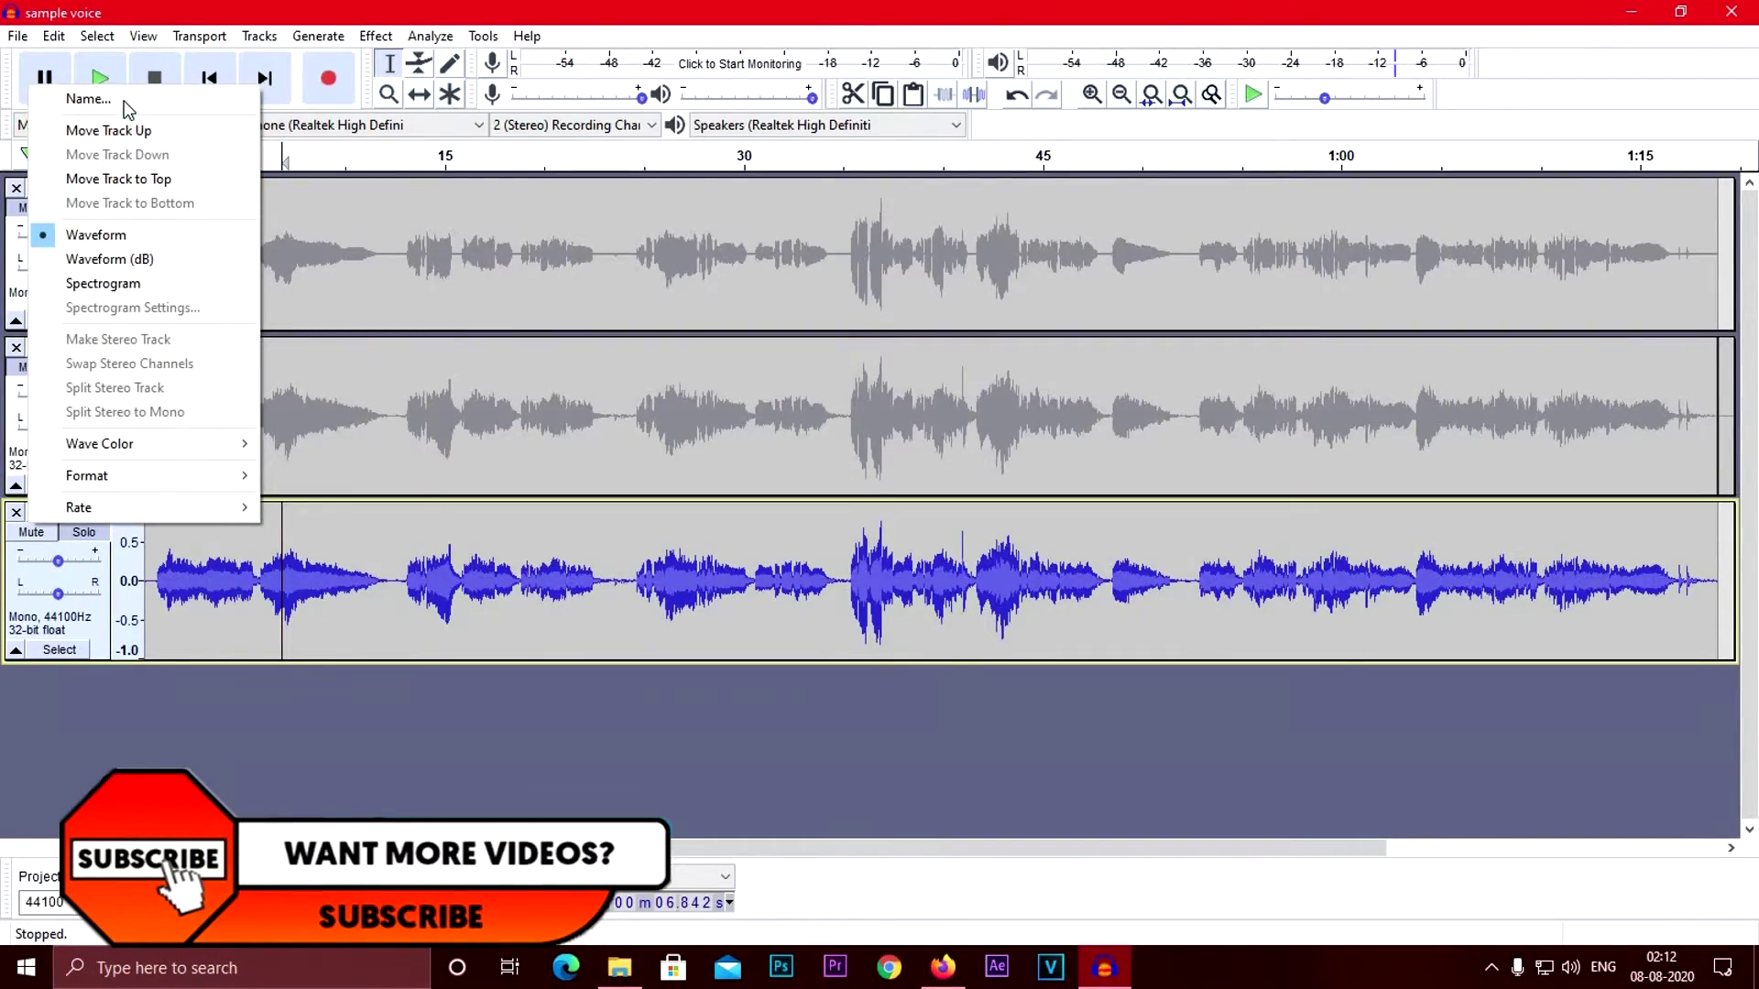
click(101, 98)
text(le)
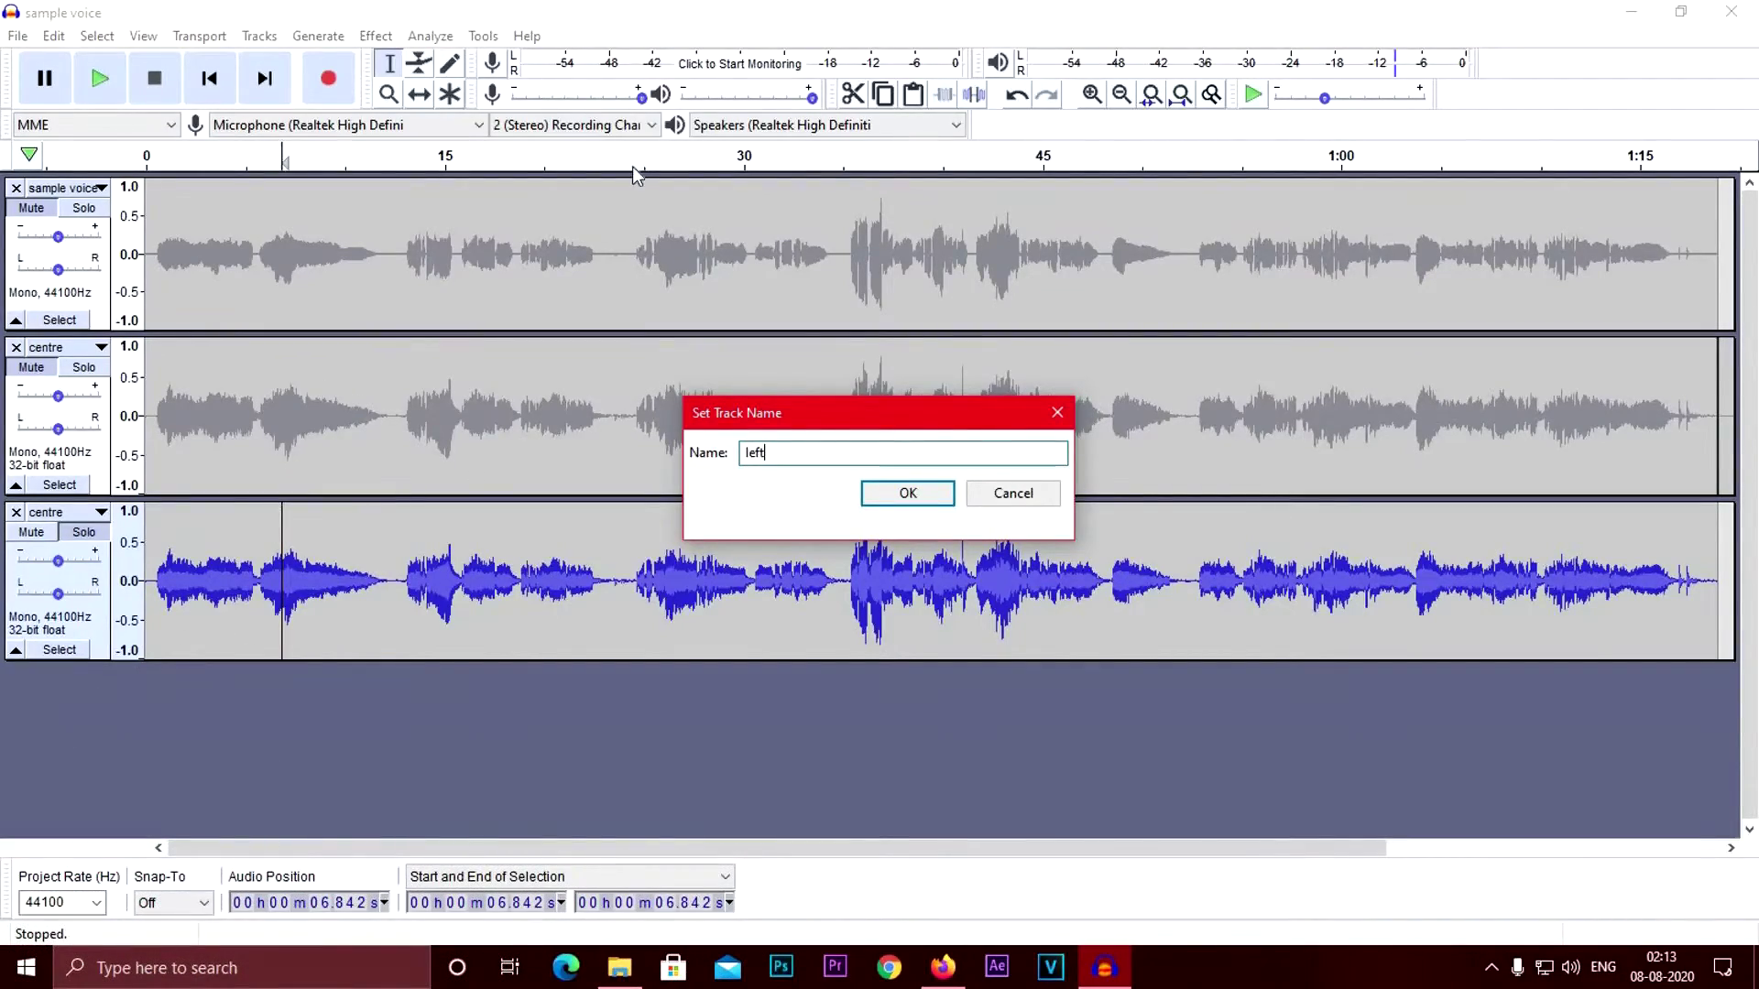
text(ft)
click(889, 503)
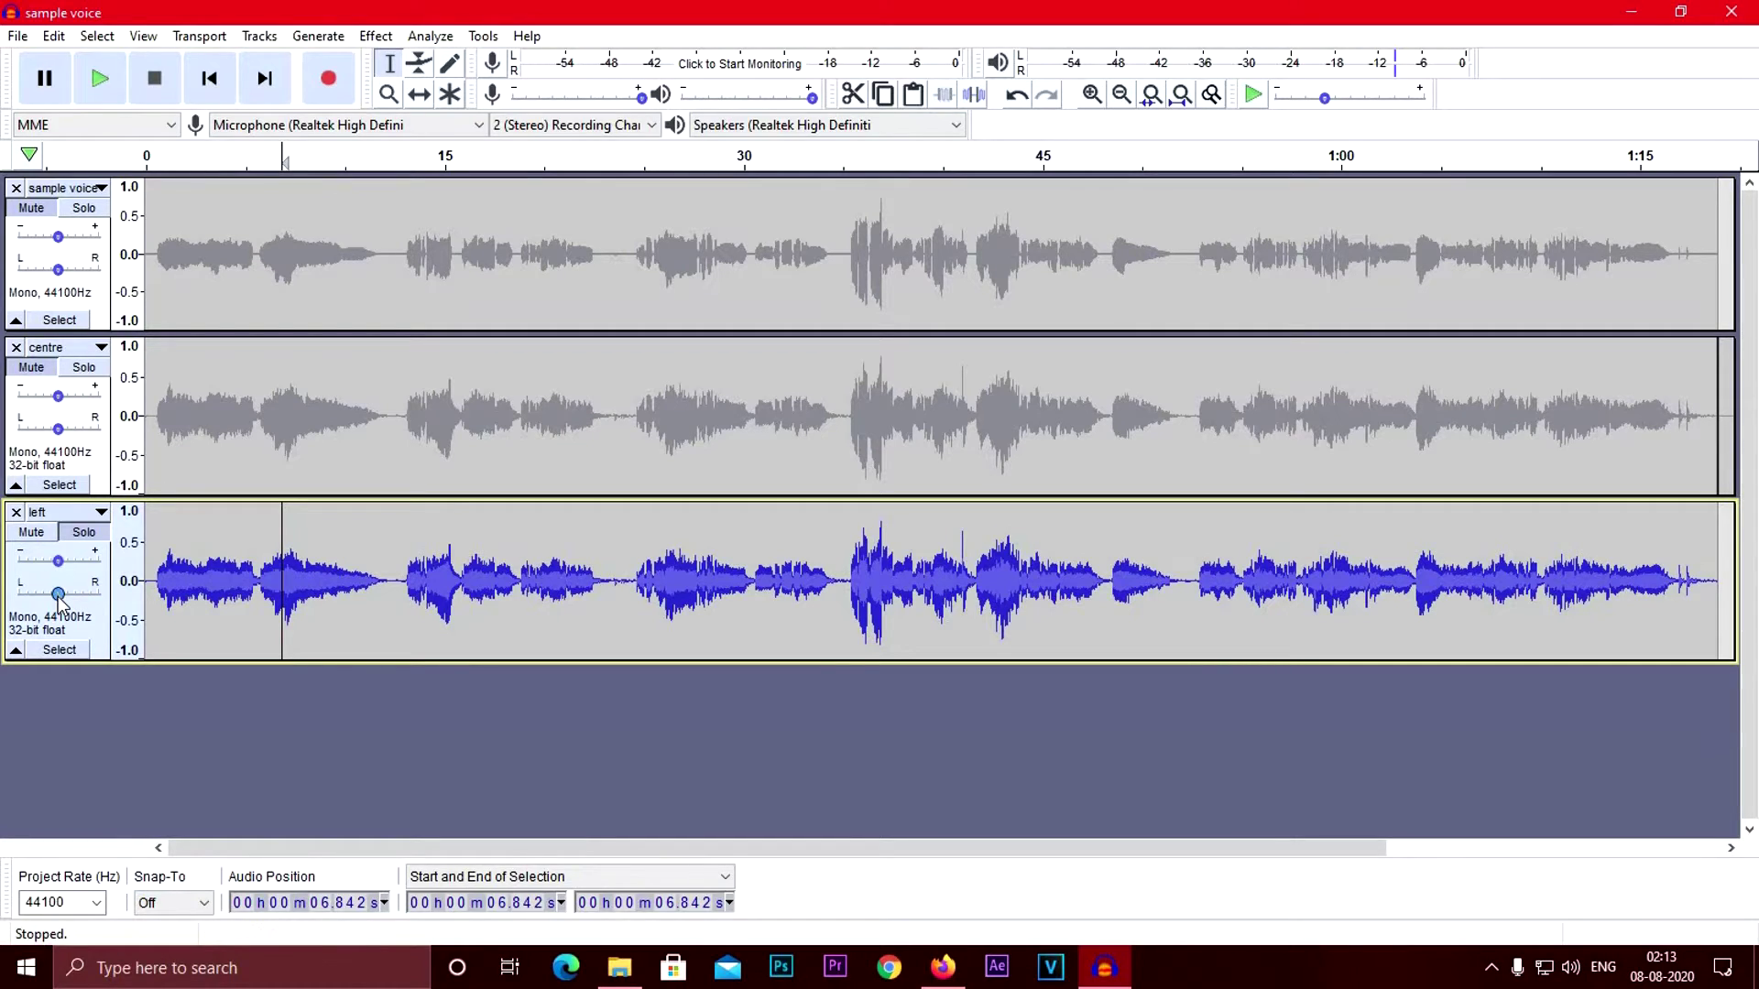
drag(57, 598, 19, 596)
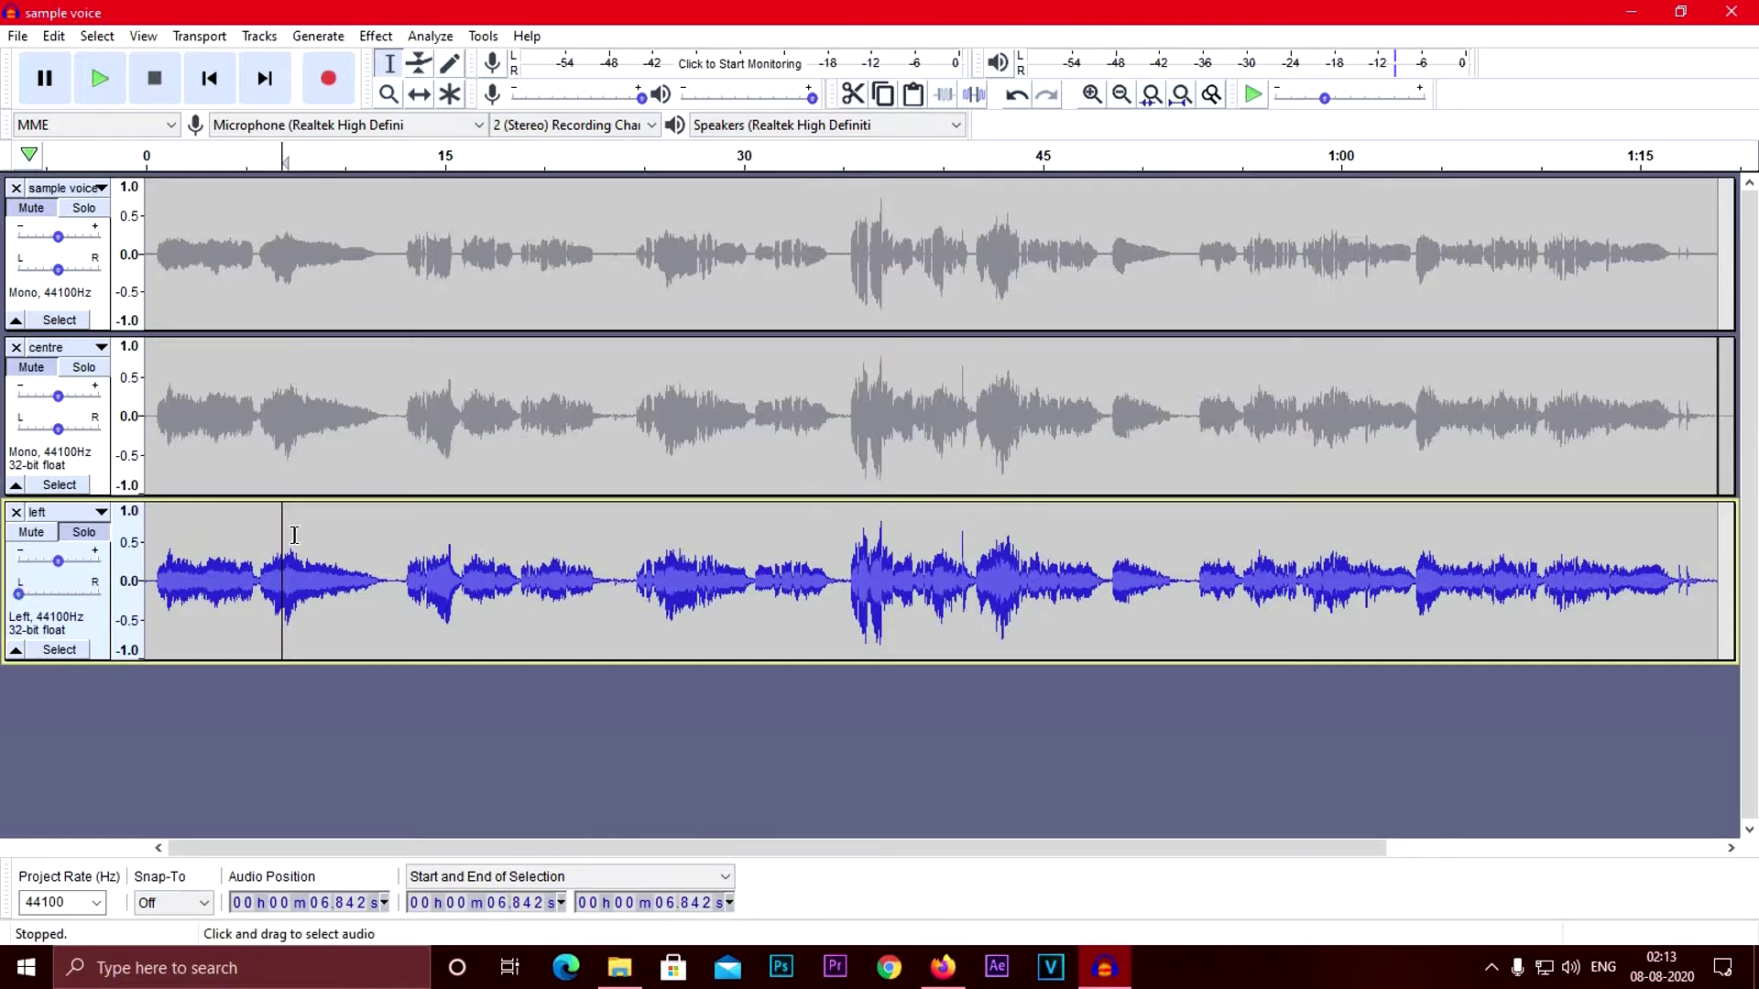
Listen to the soloed left track from the beginning, and stop playback
click(209, 77)
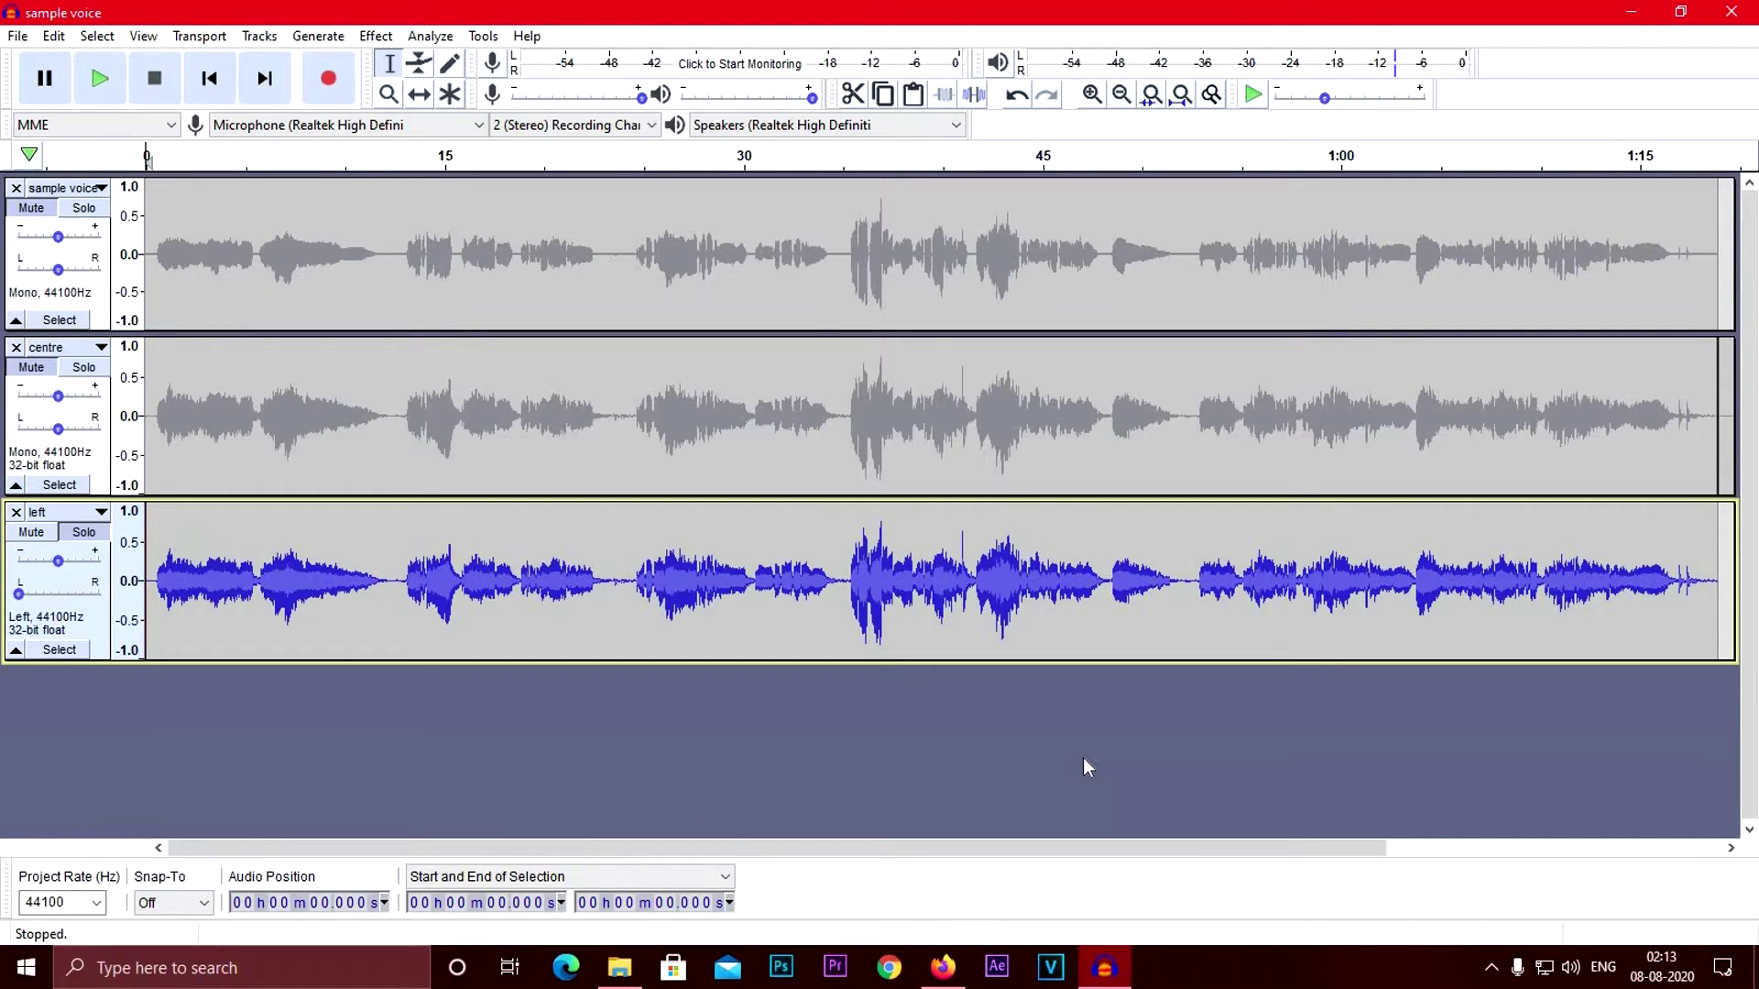
key(space)
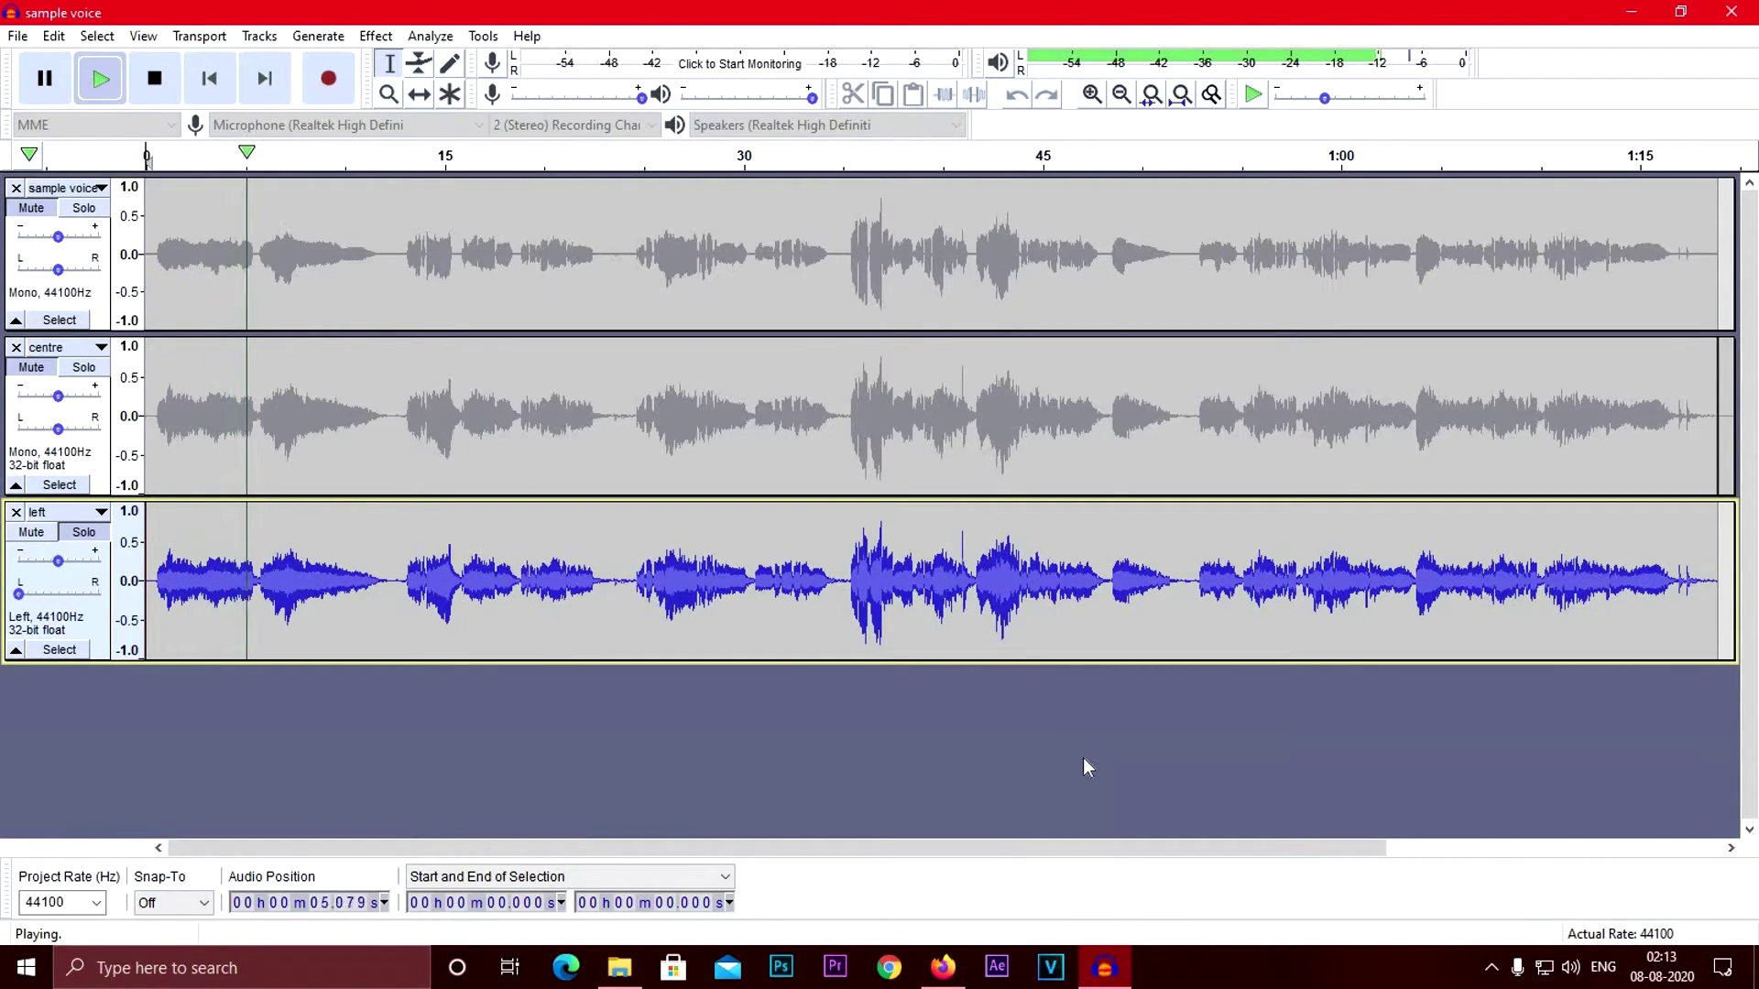
key(space)
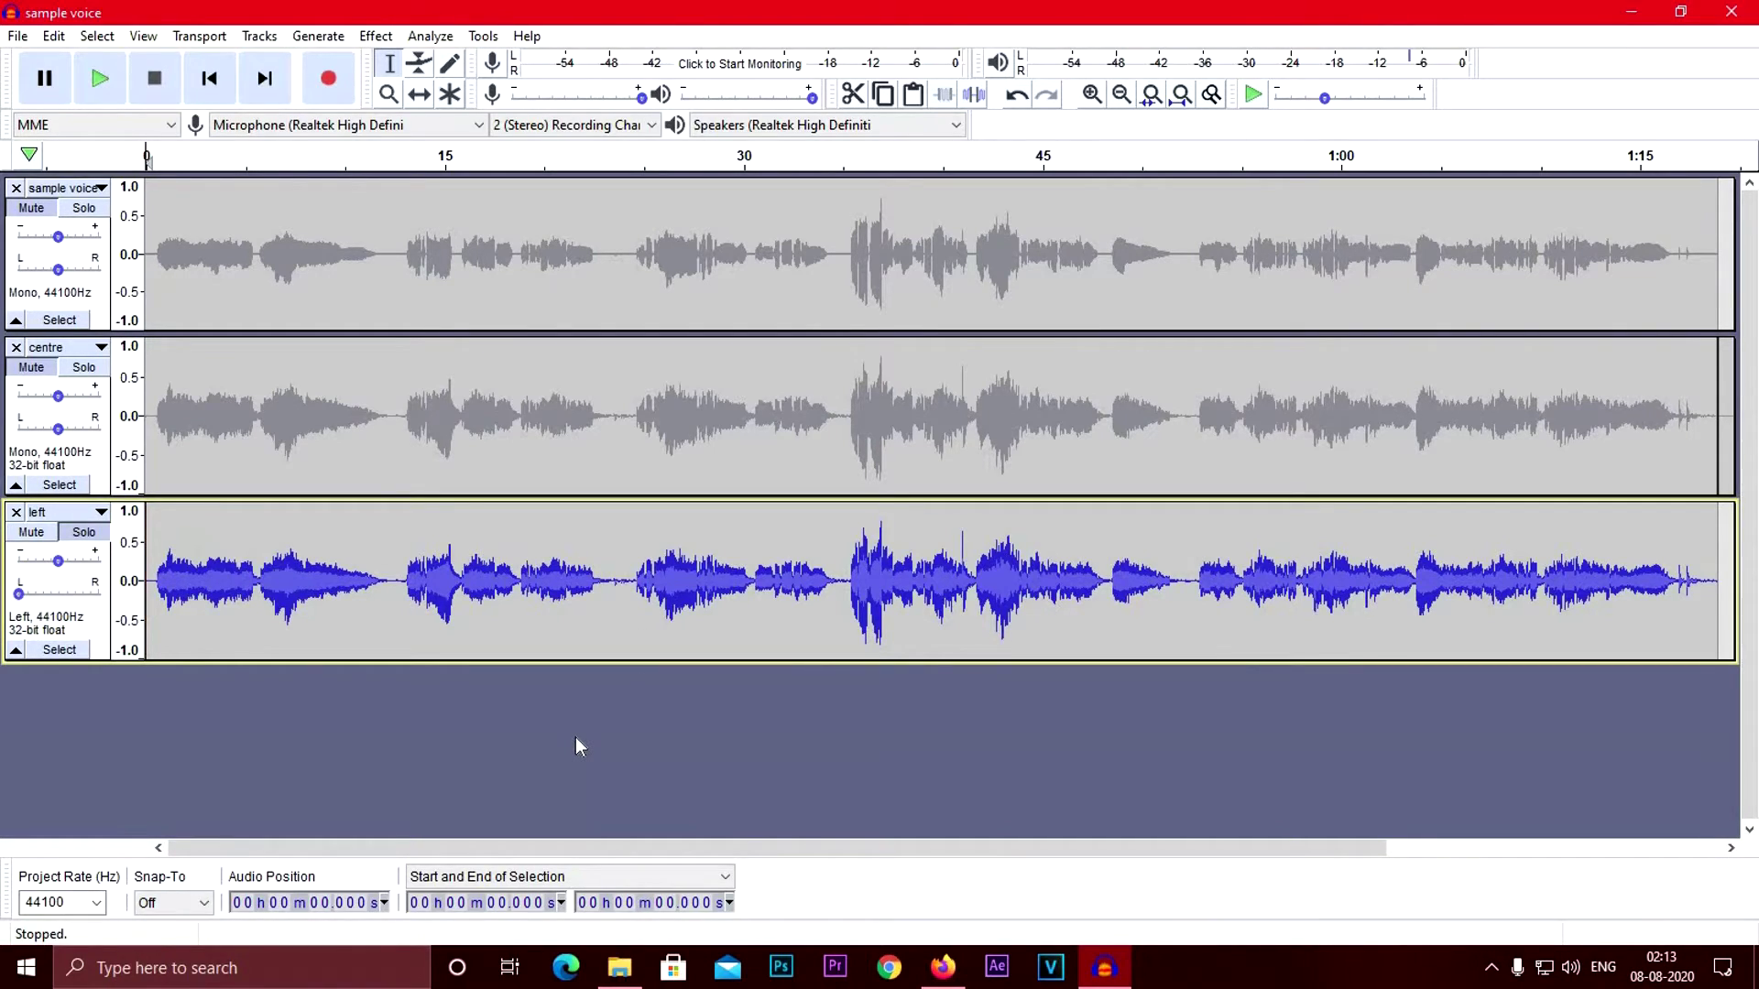
Paste the copied centre audio as a new track below the left one, named right and panned 100% right
key(ctrl+v)
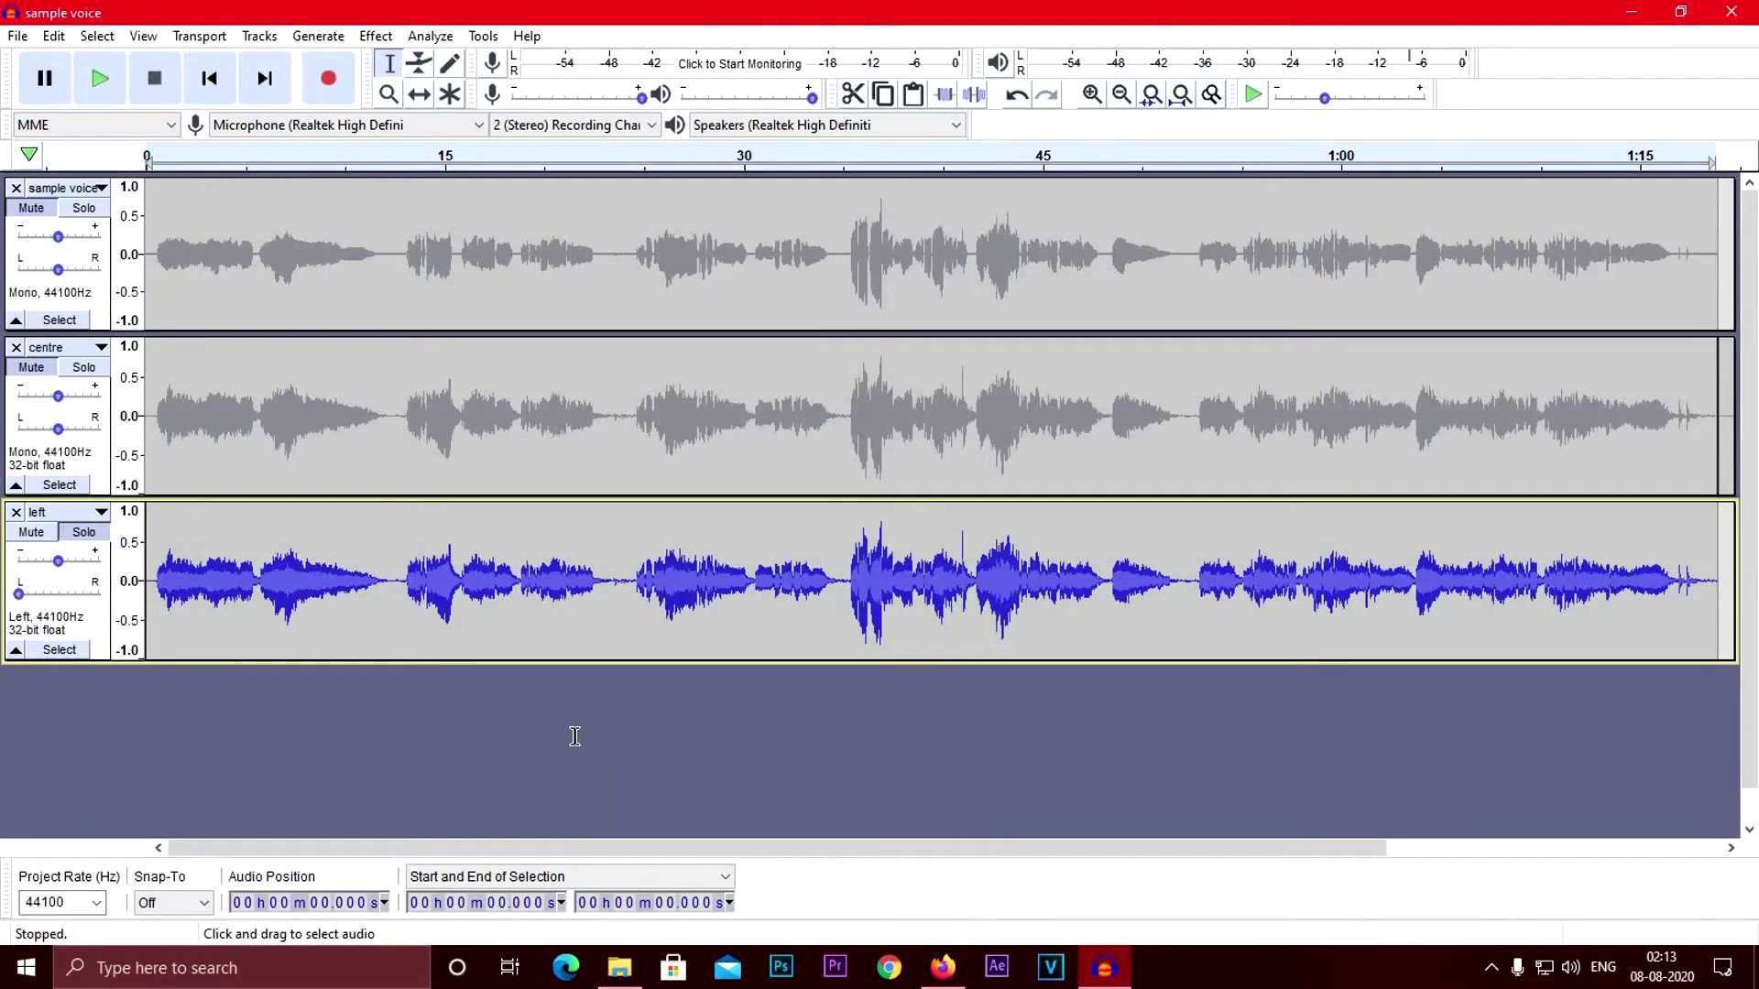
click(90, 677)
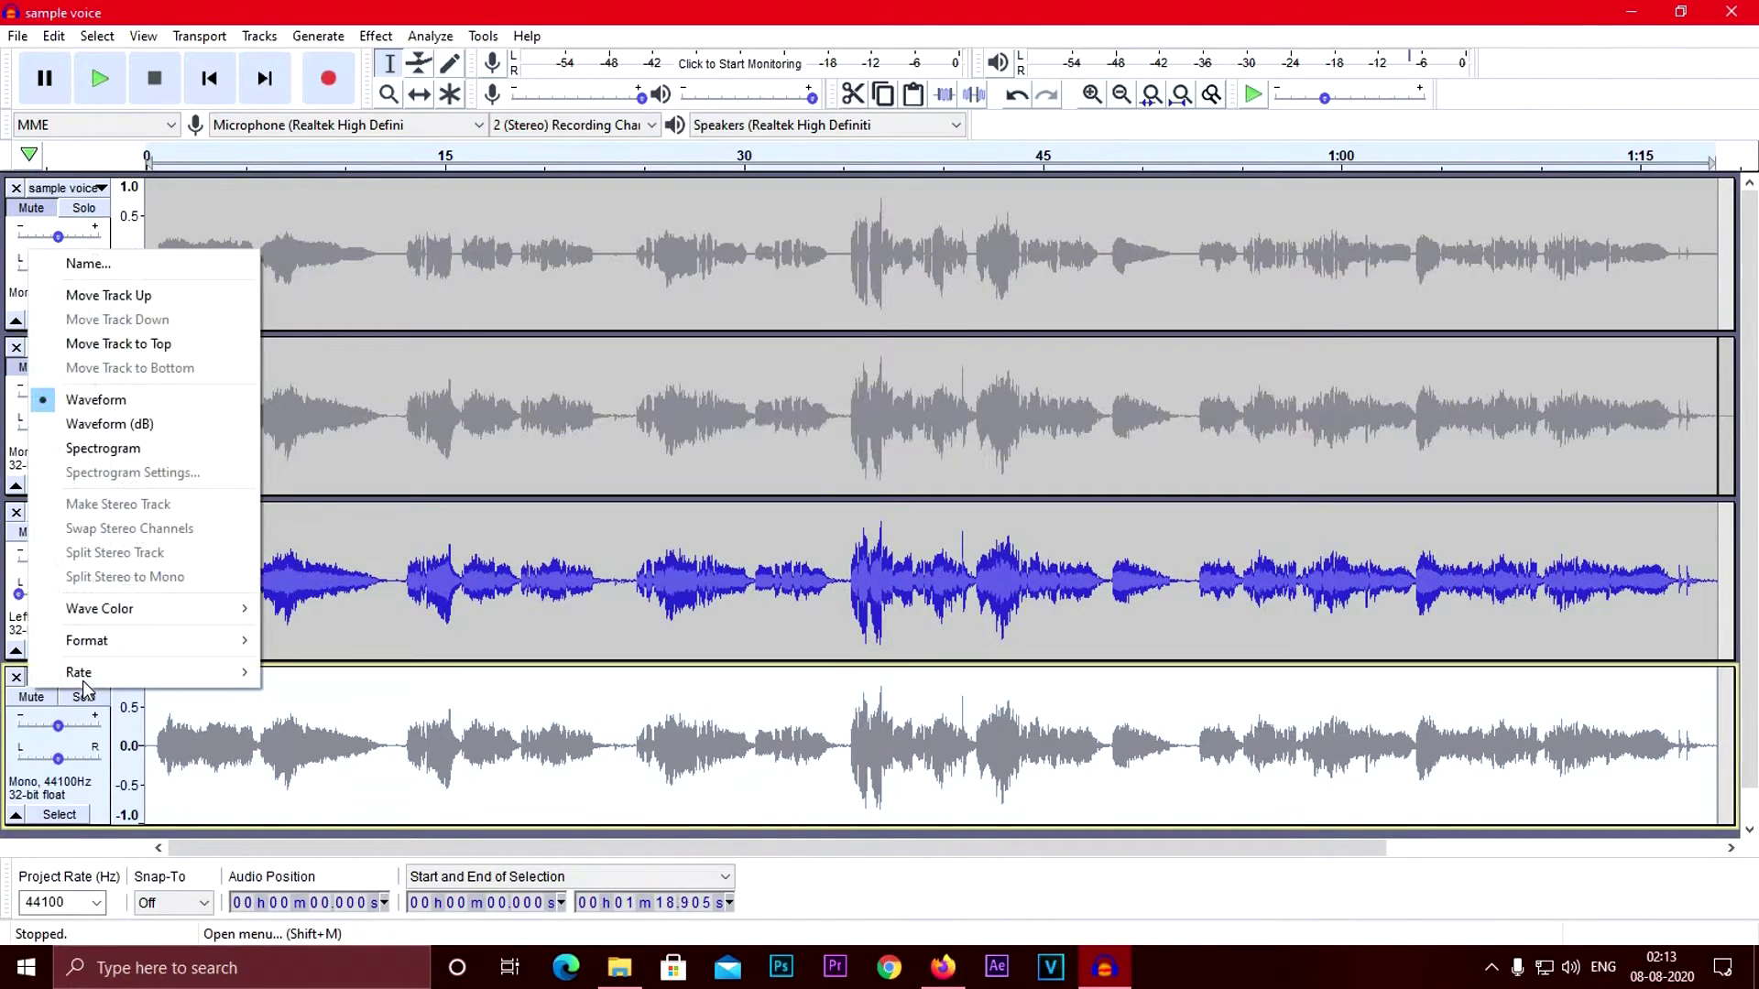
click(88, 264)
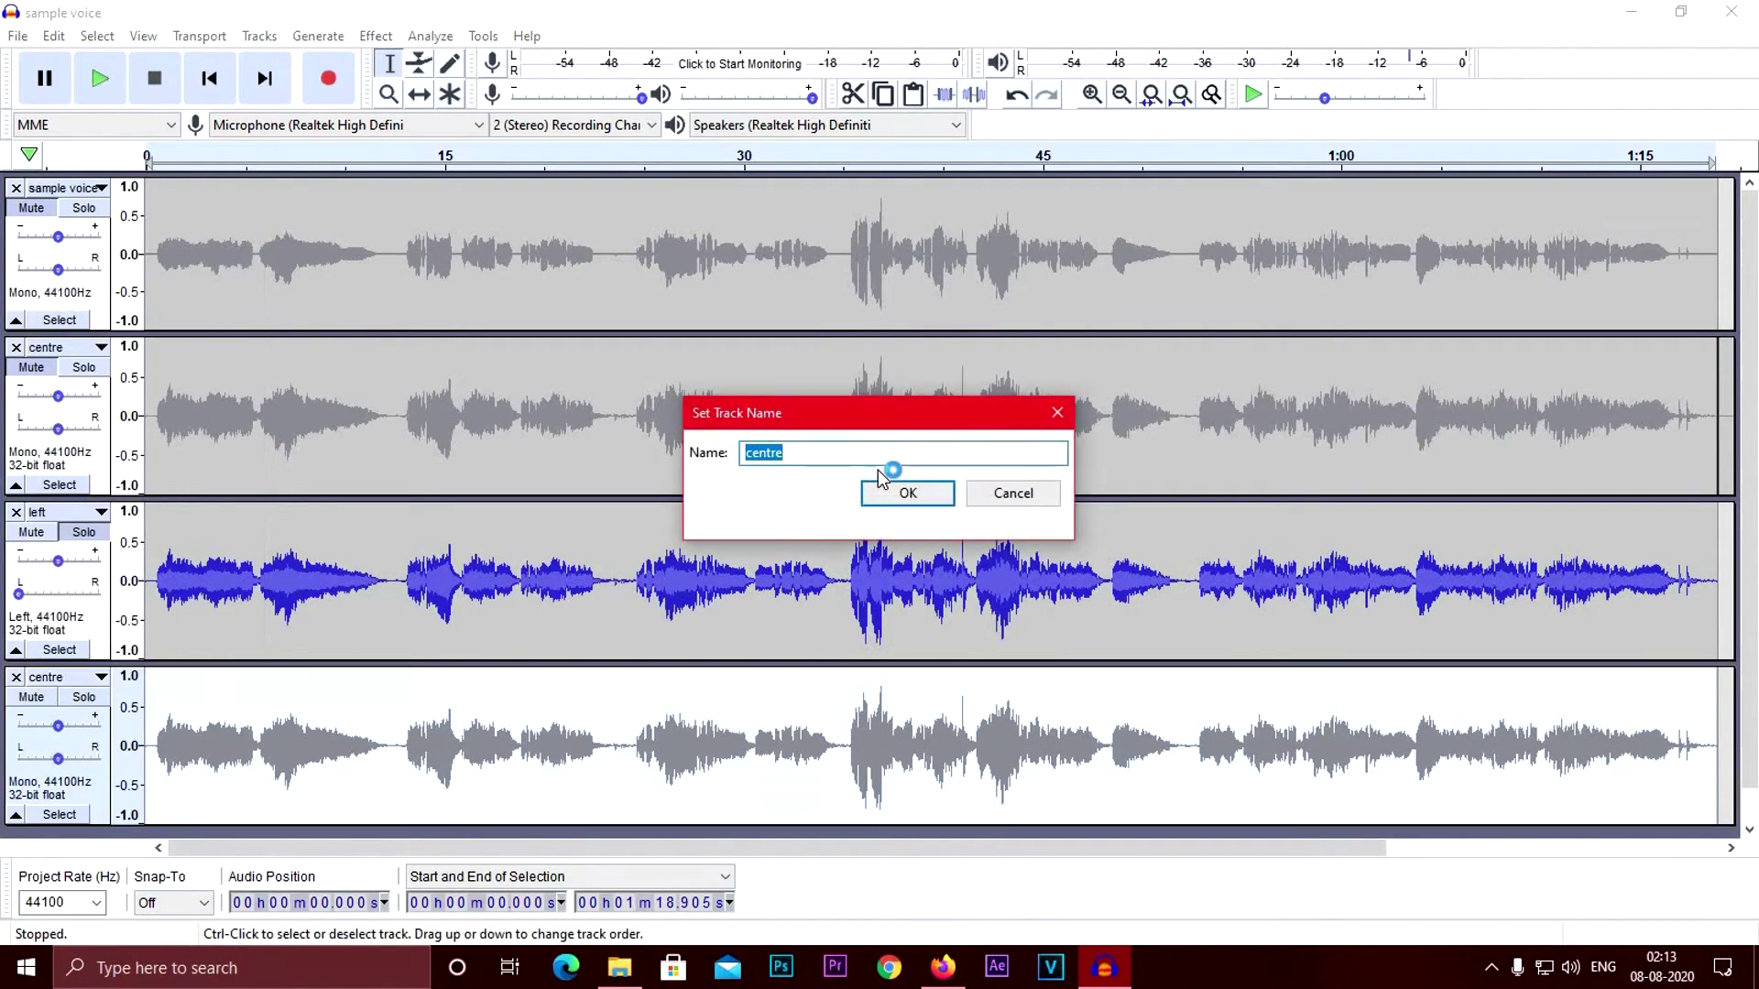
key(BackSpace)
key(Return)
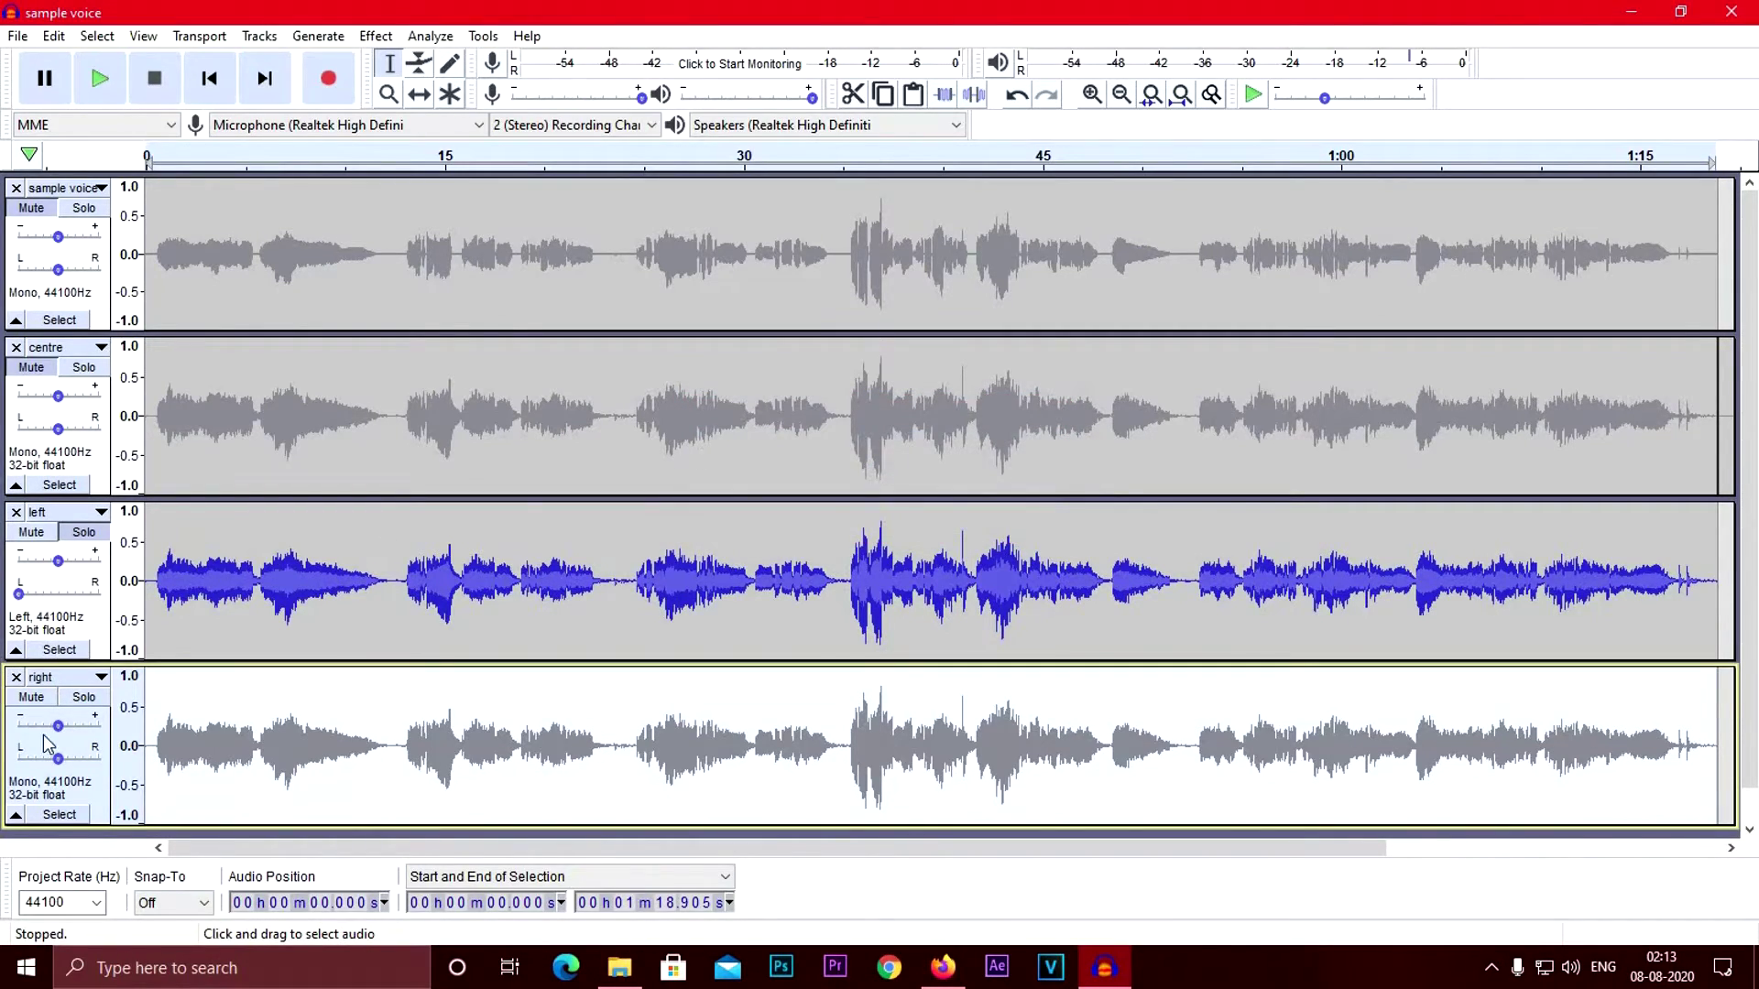
drag(58, 758, 143, 752)
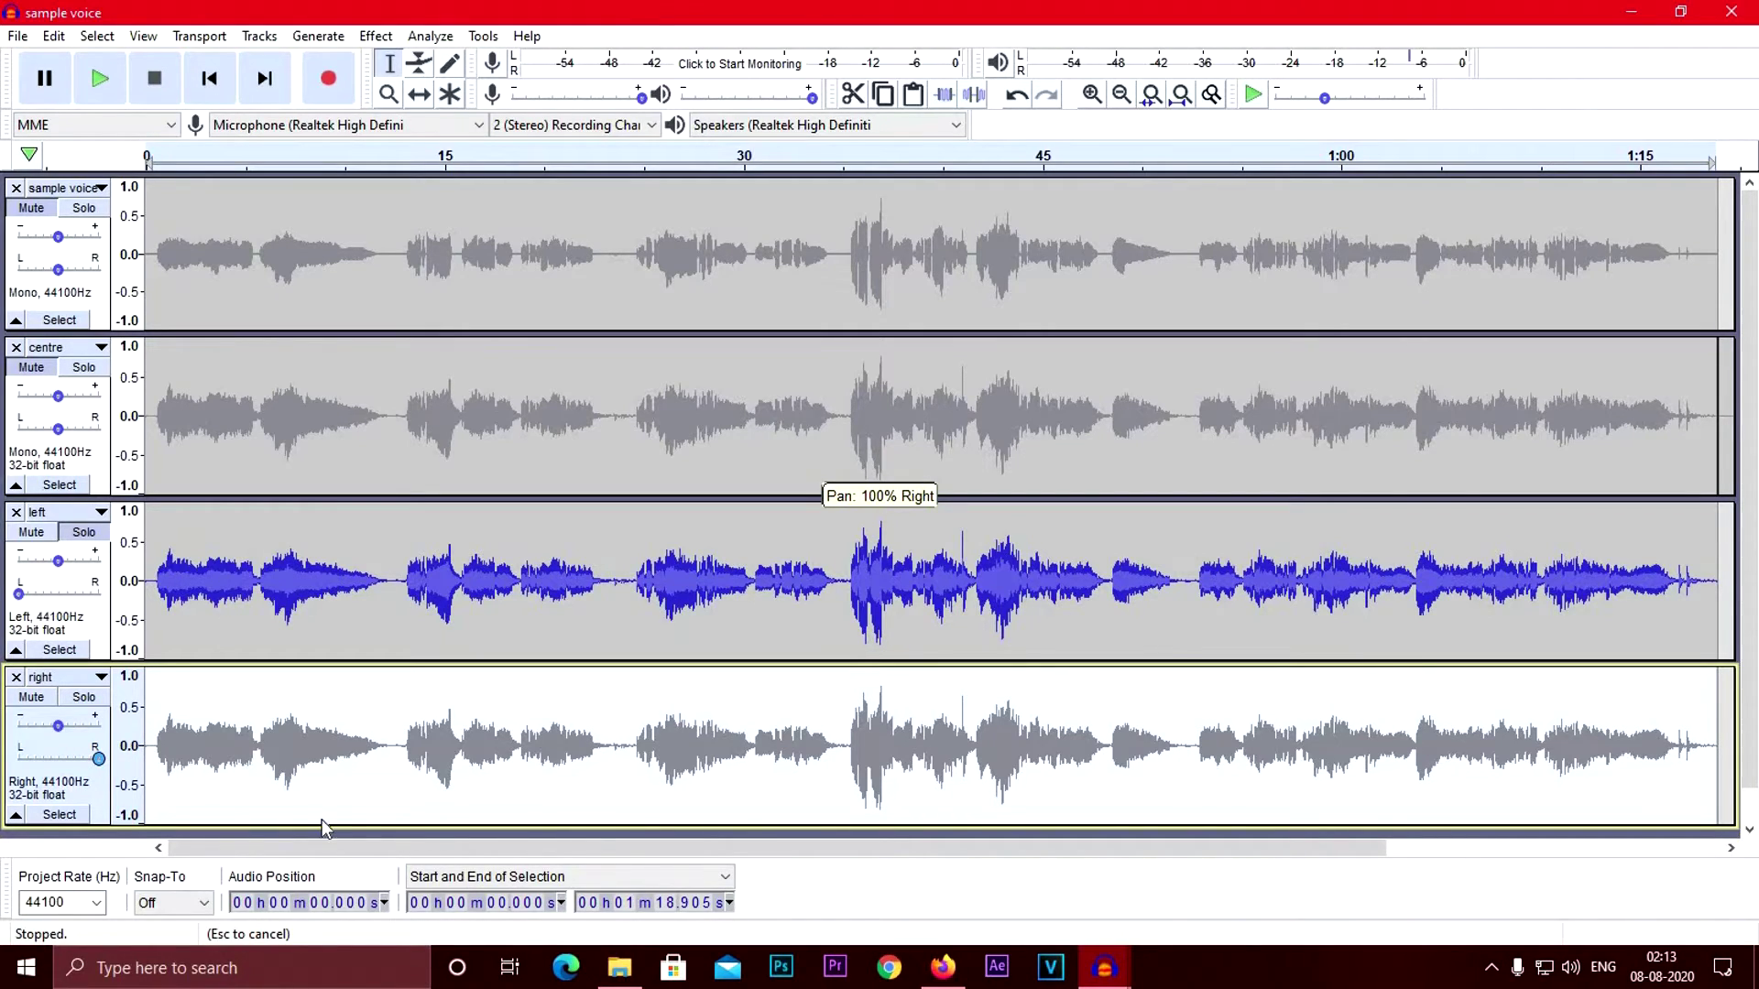
click(246, 747)
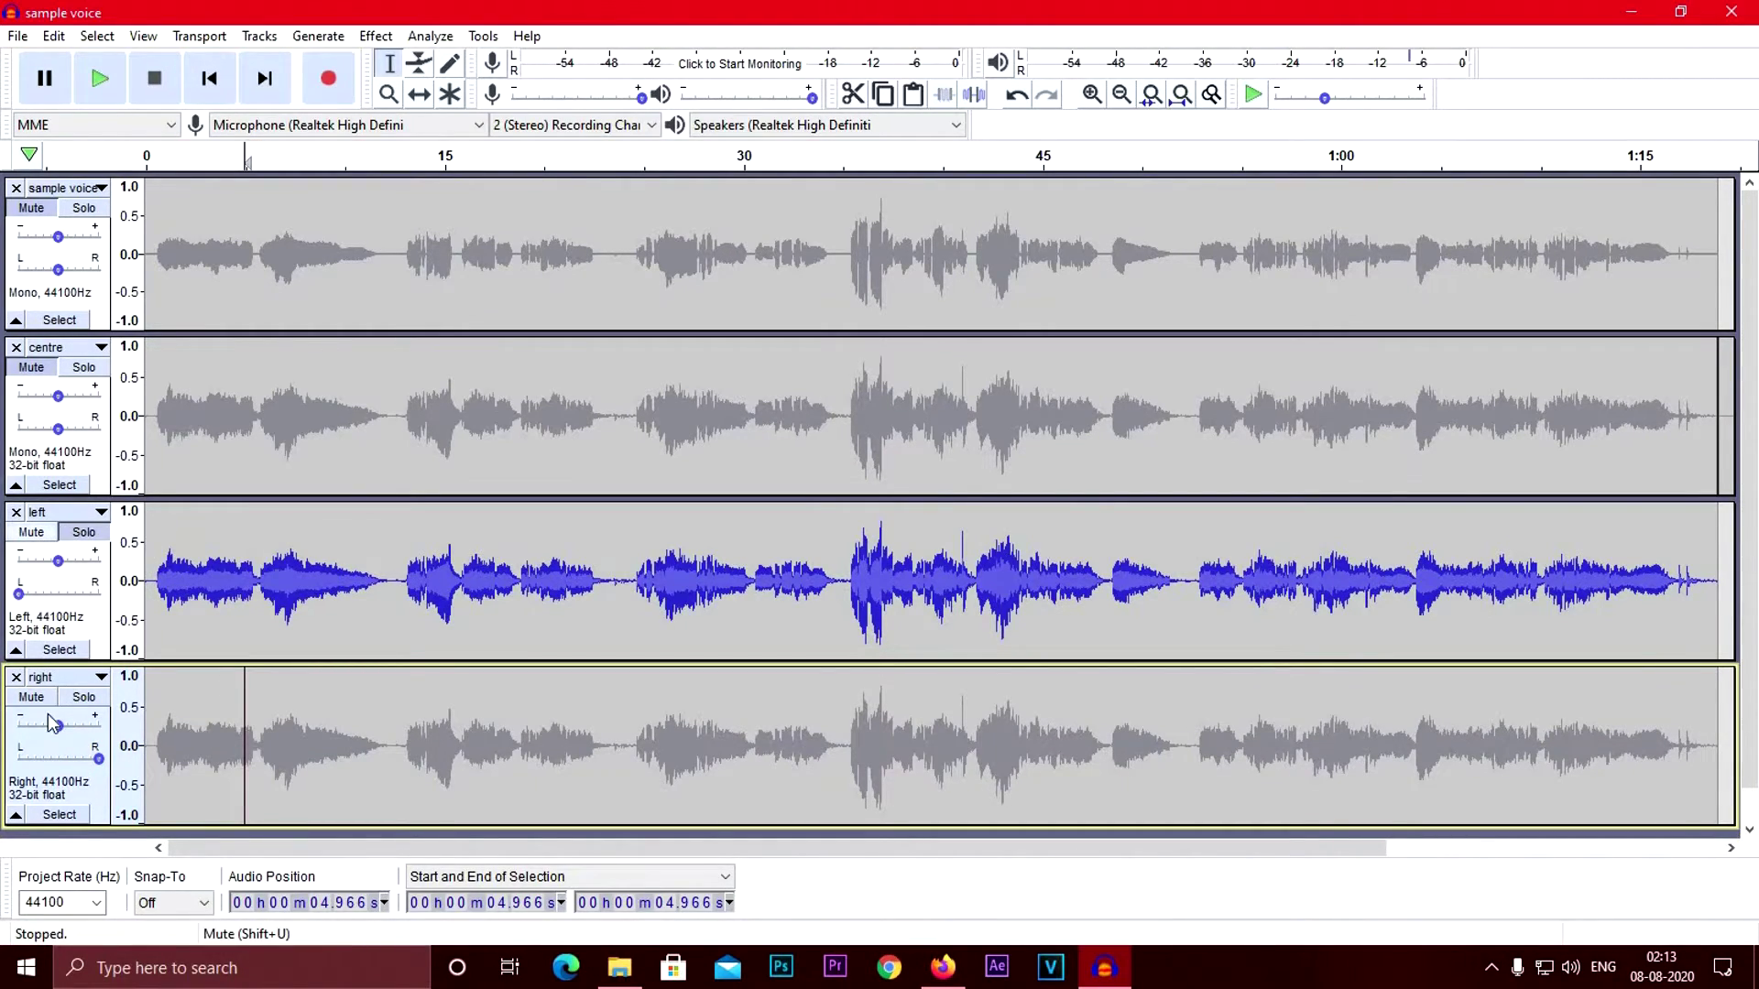
Solo the right track, listen to it from the beginning, and pause playback
click(83, 697)
click(209, 79)
click(98, 81)
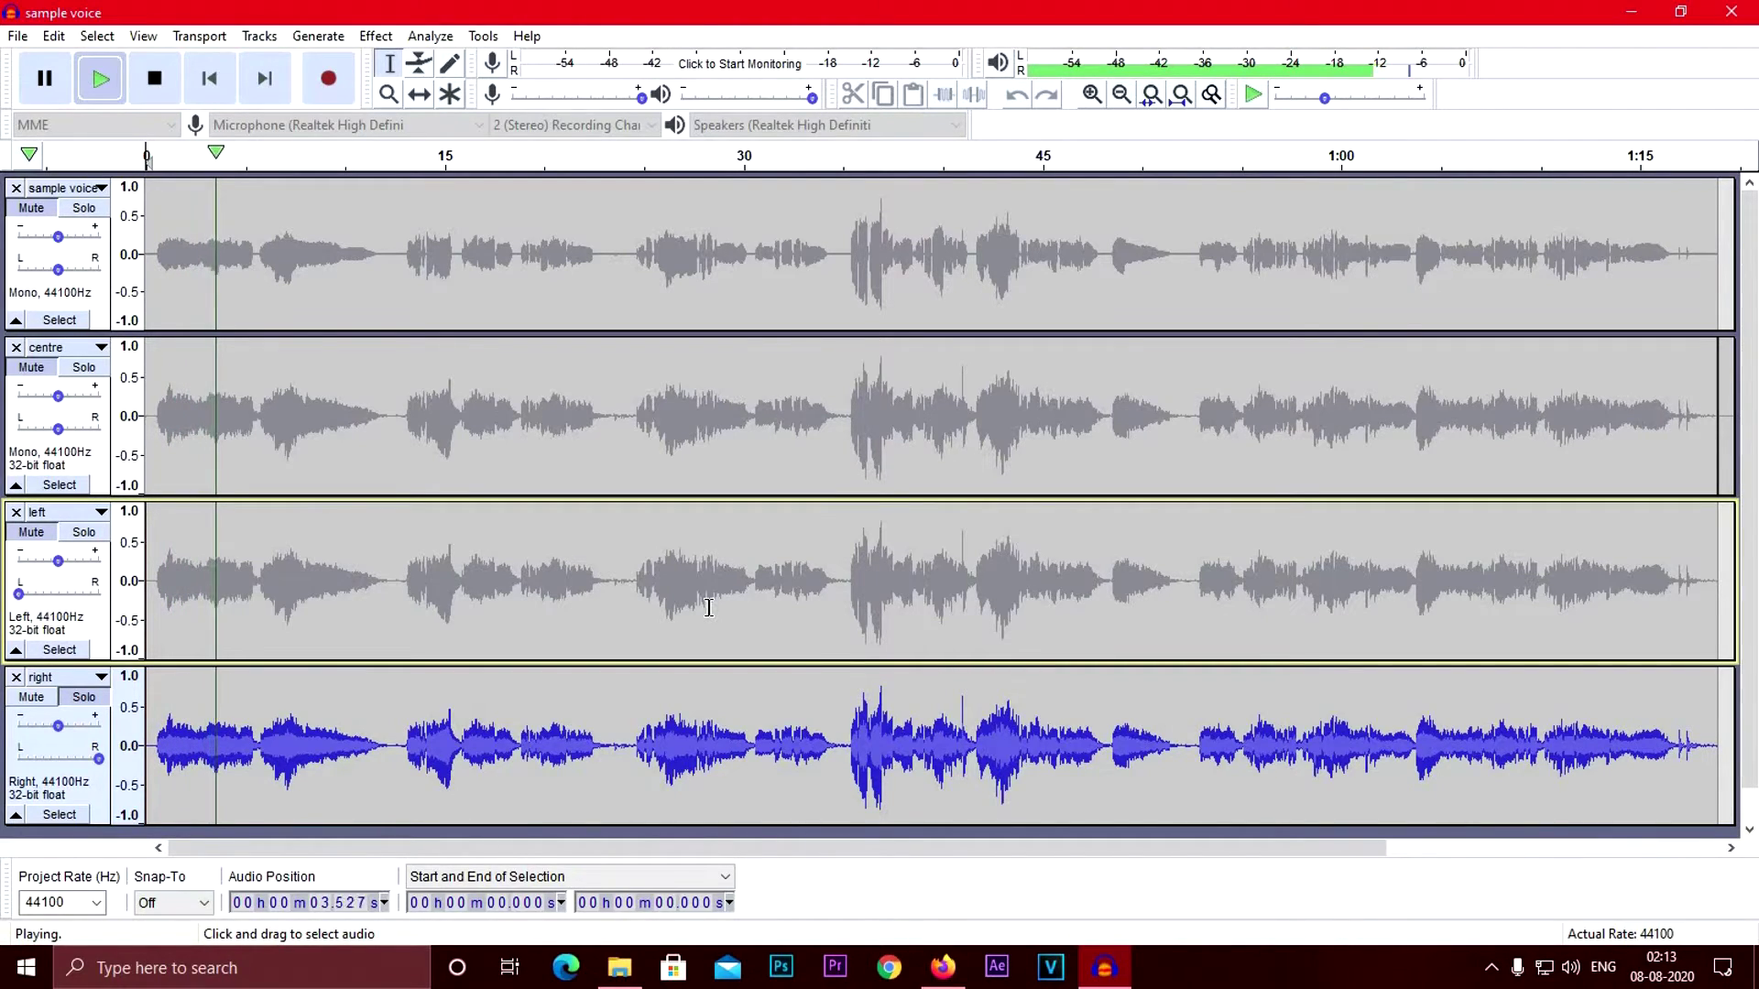
key(p)
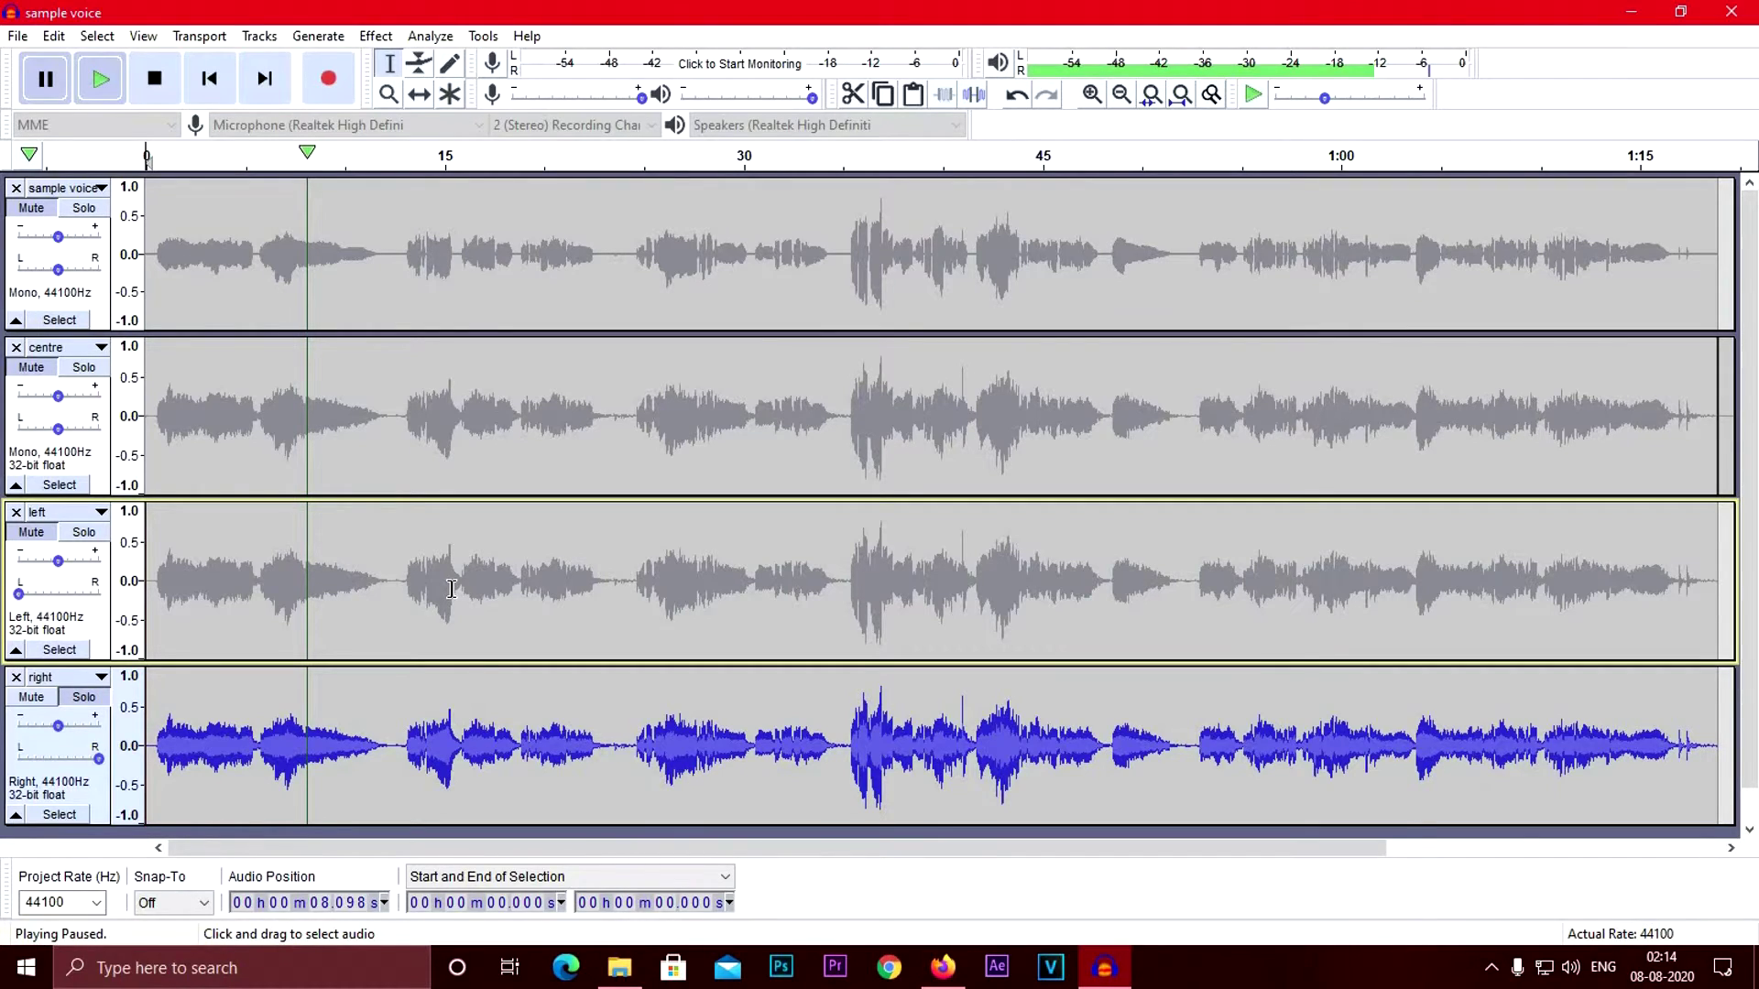
Select the audio of all four tracks and unmute the left, centre and sample voice tracks
click(383, 588)
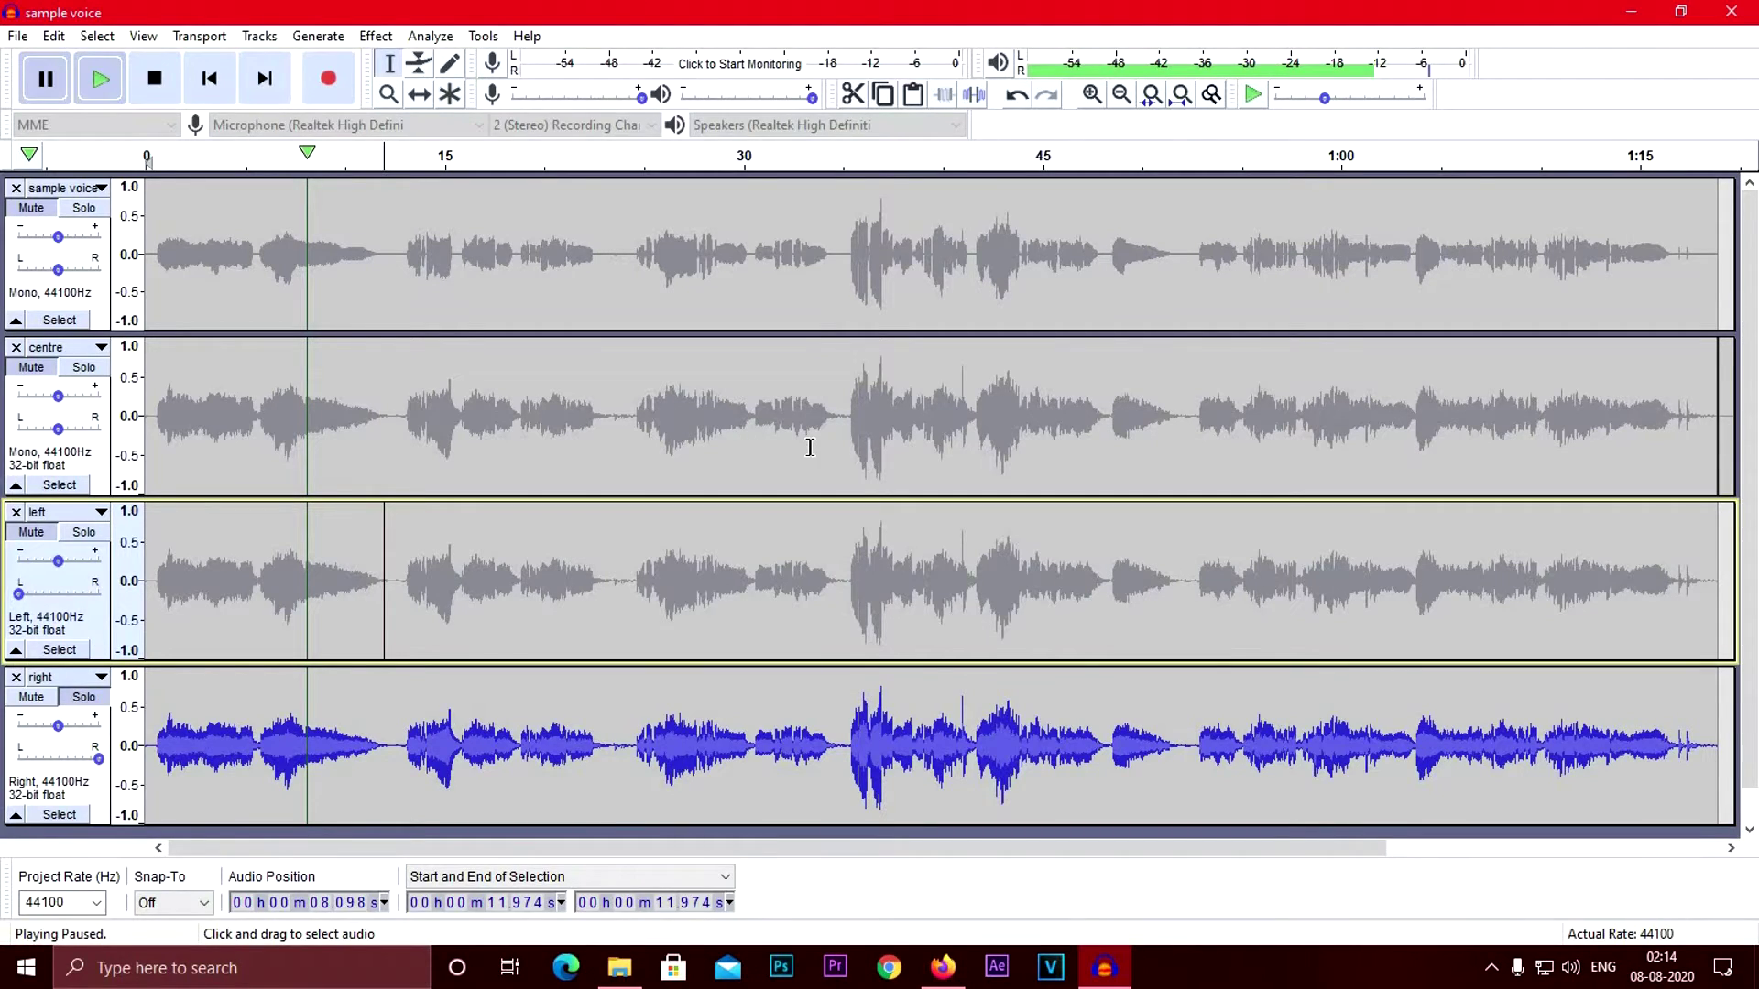
key(ctrl+a)
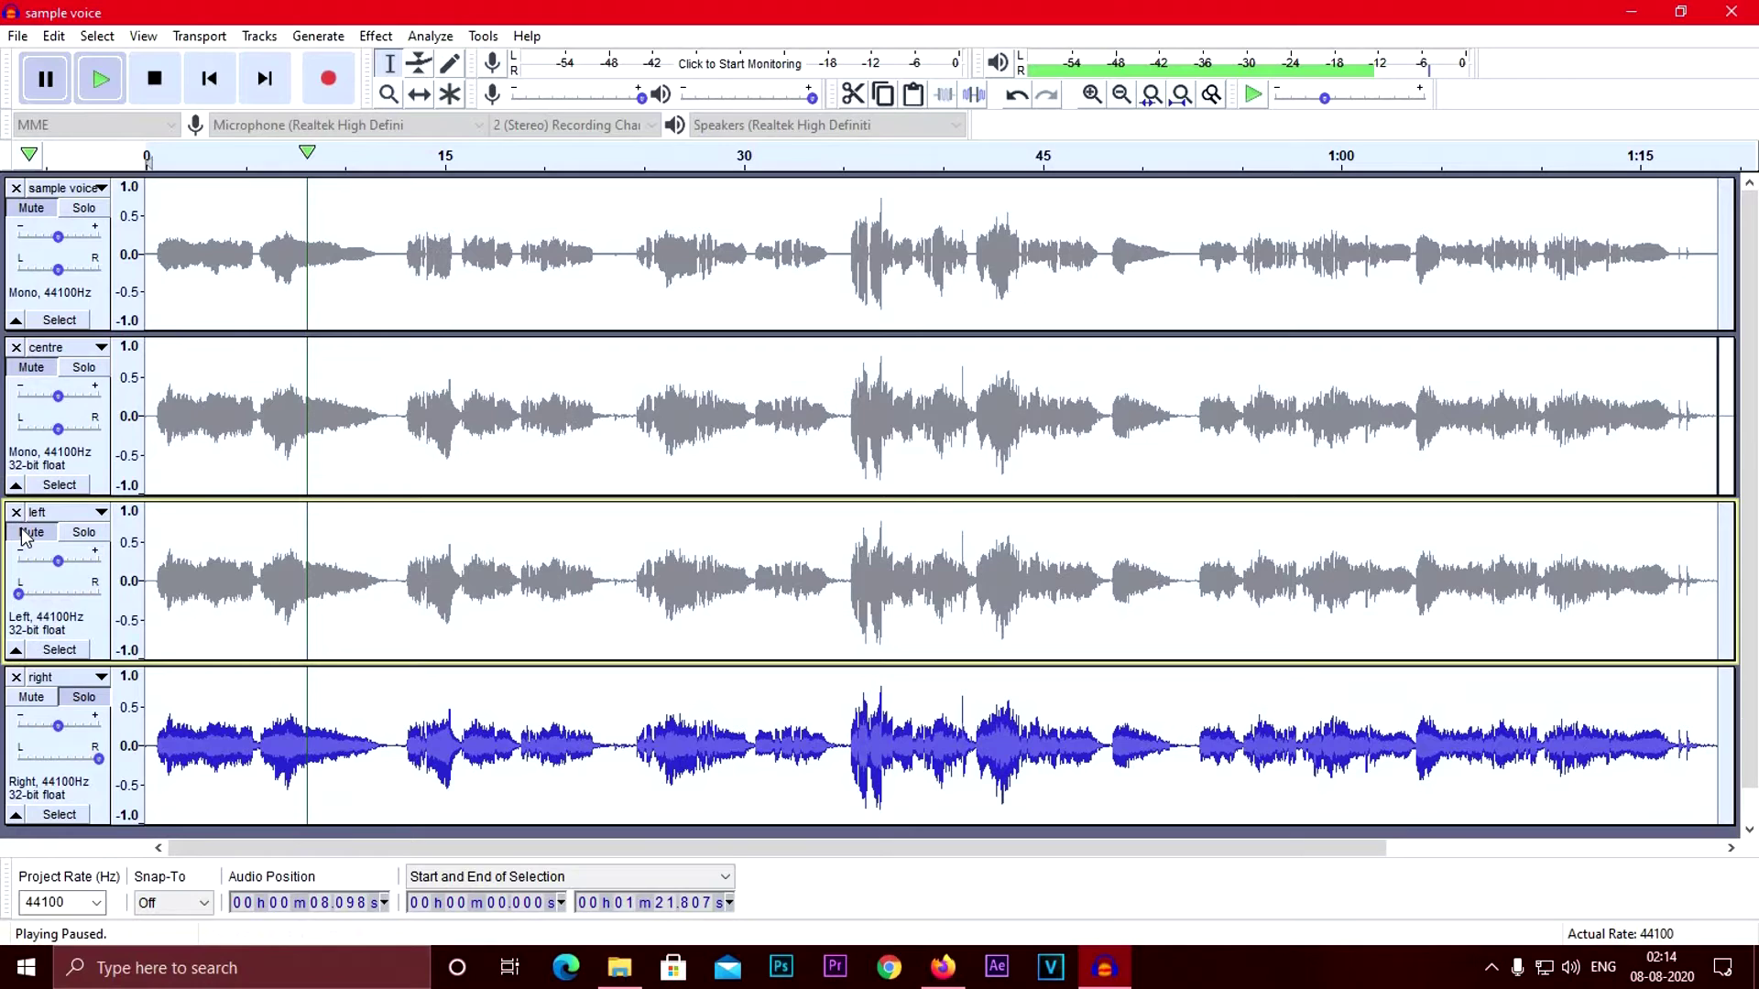
key(shift+u)
click(31, 368)
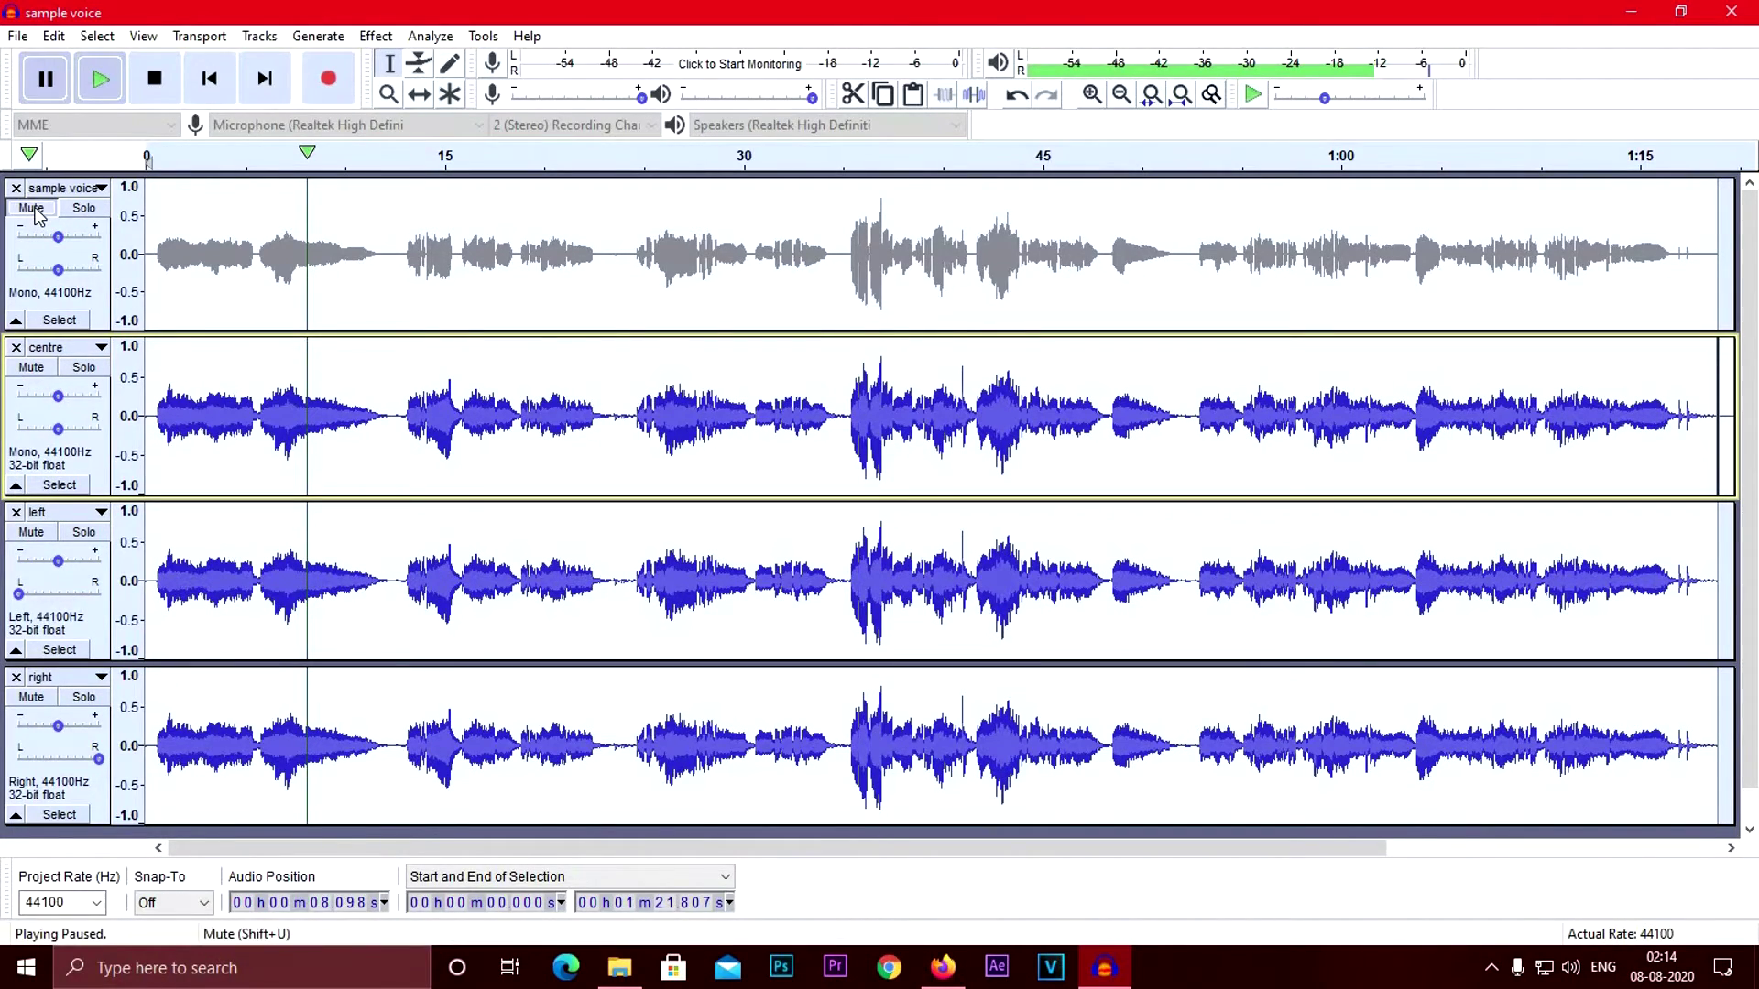
click(32, 209)
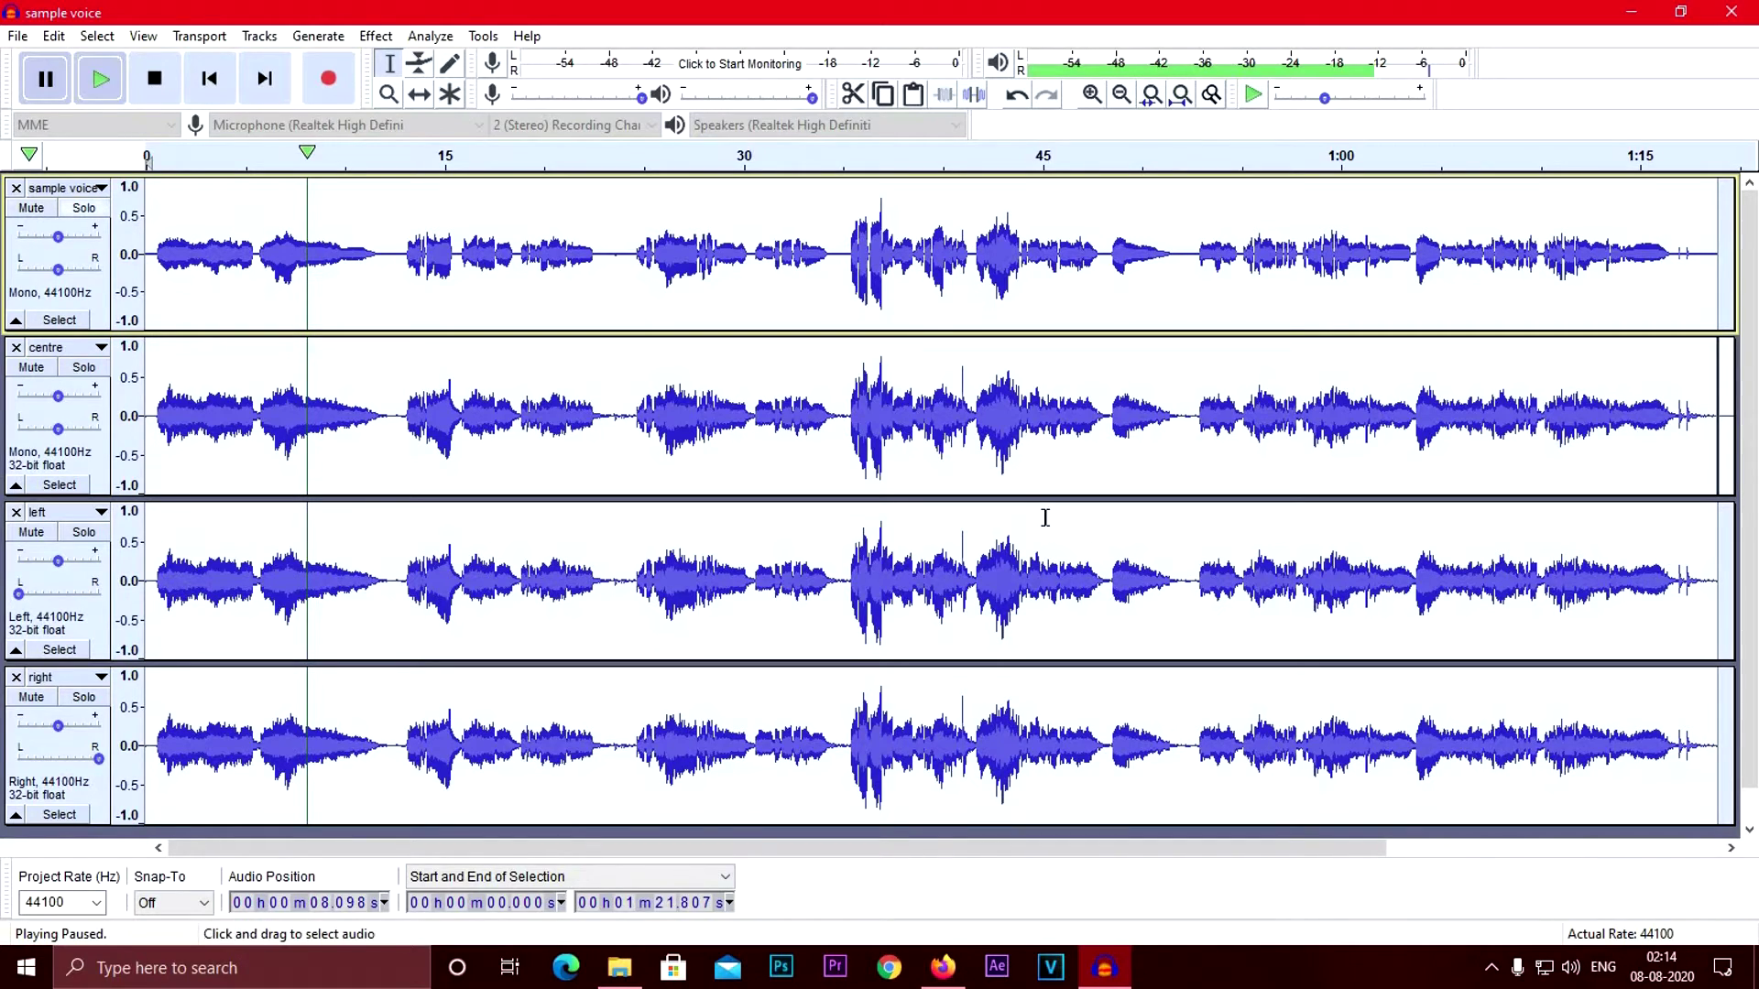
Mix and render the four selected tracks into a single stereo track
click(256, 38)
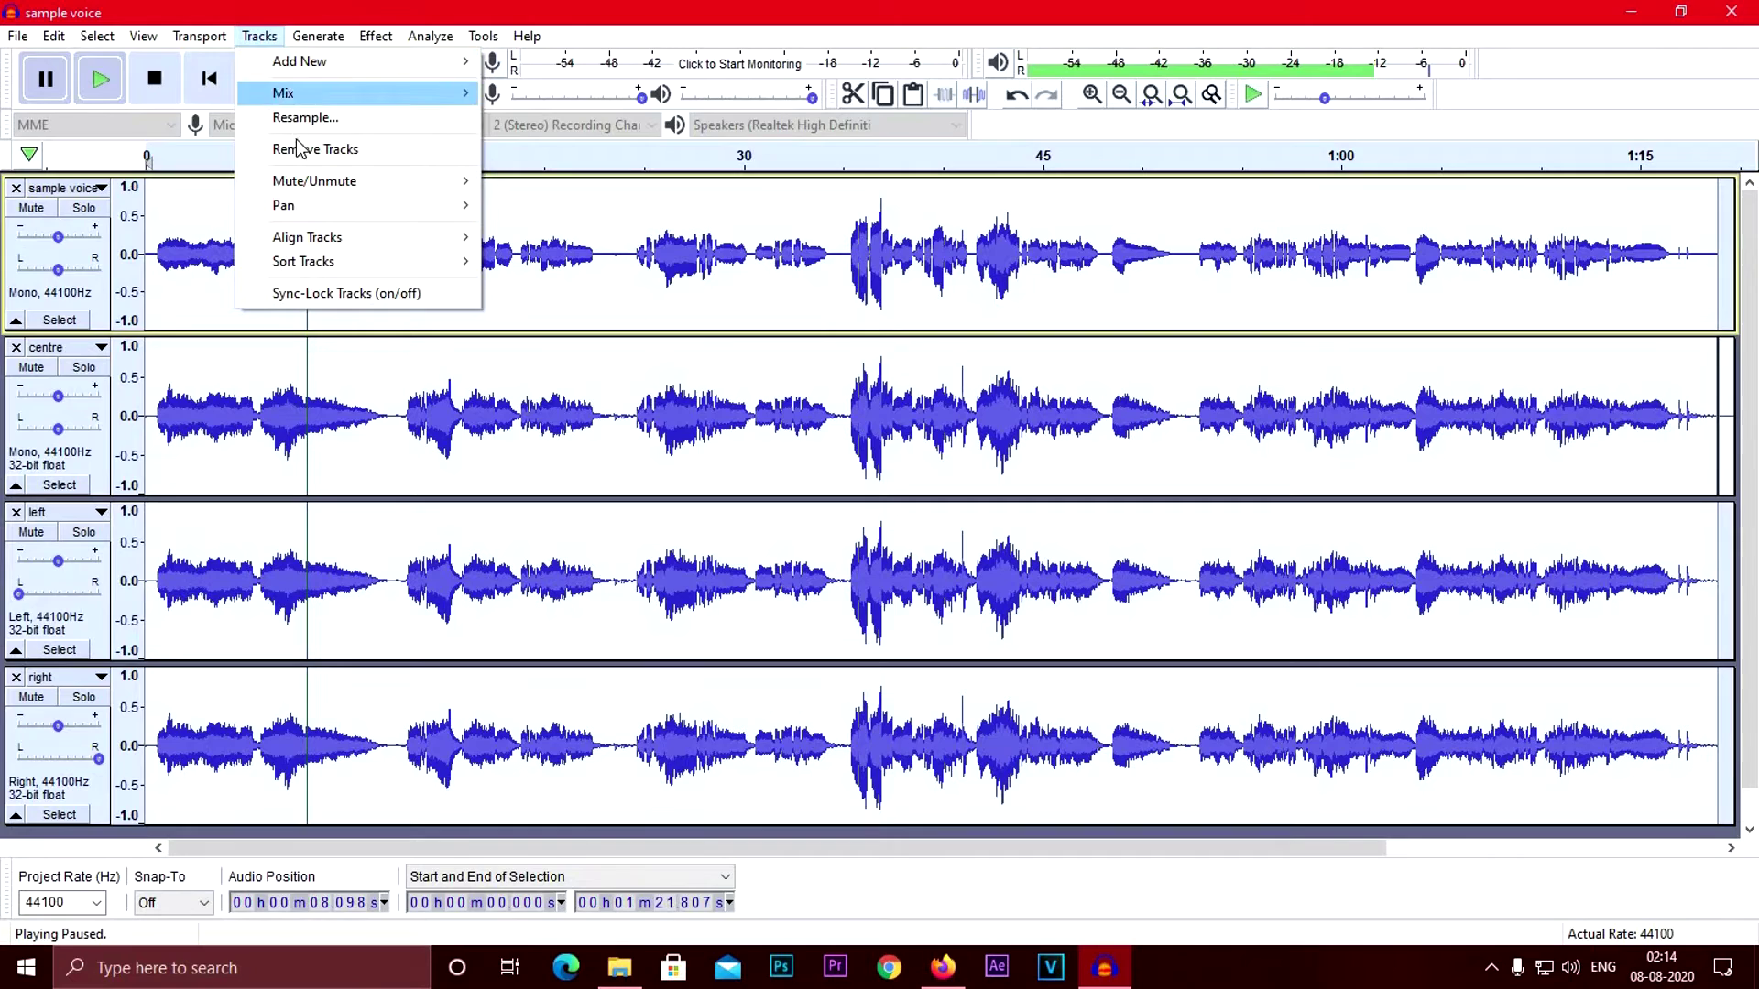
mouse_move(334, 99)
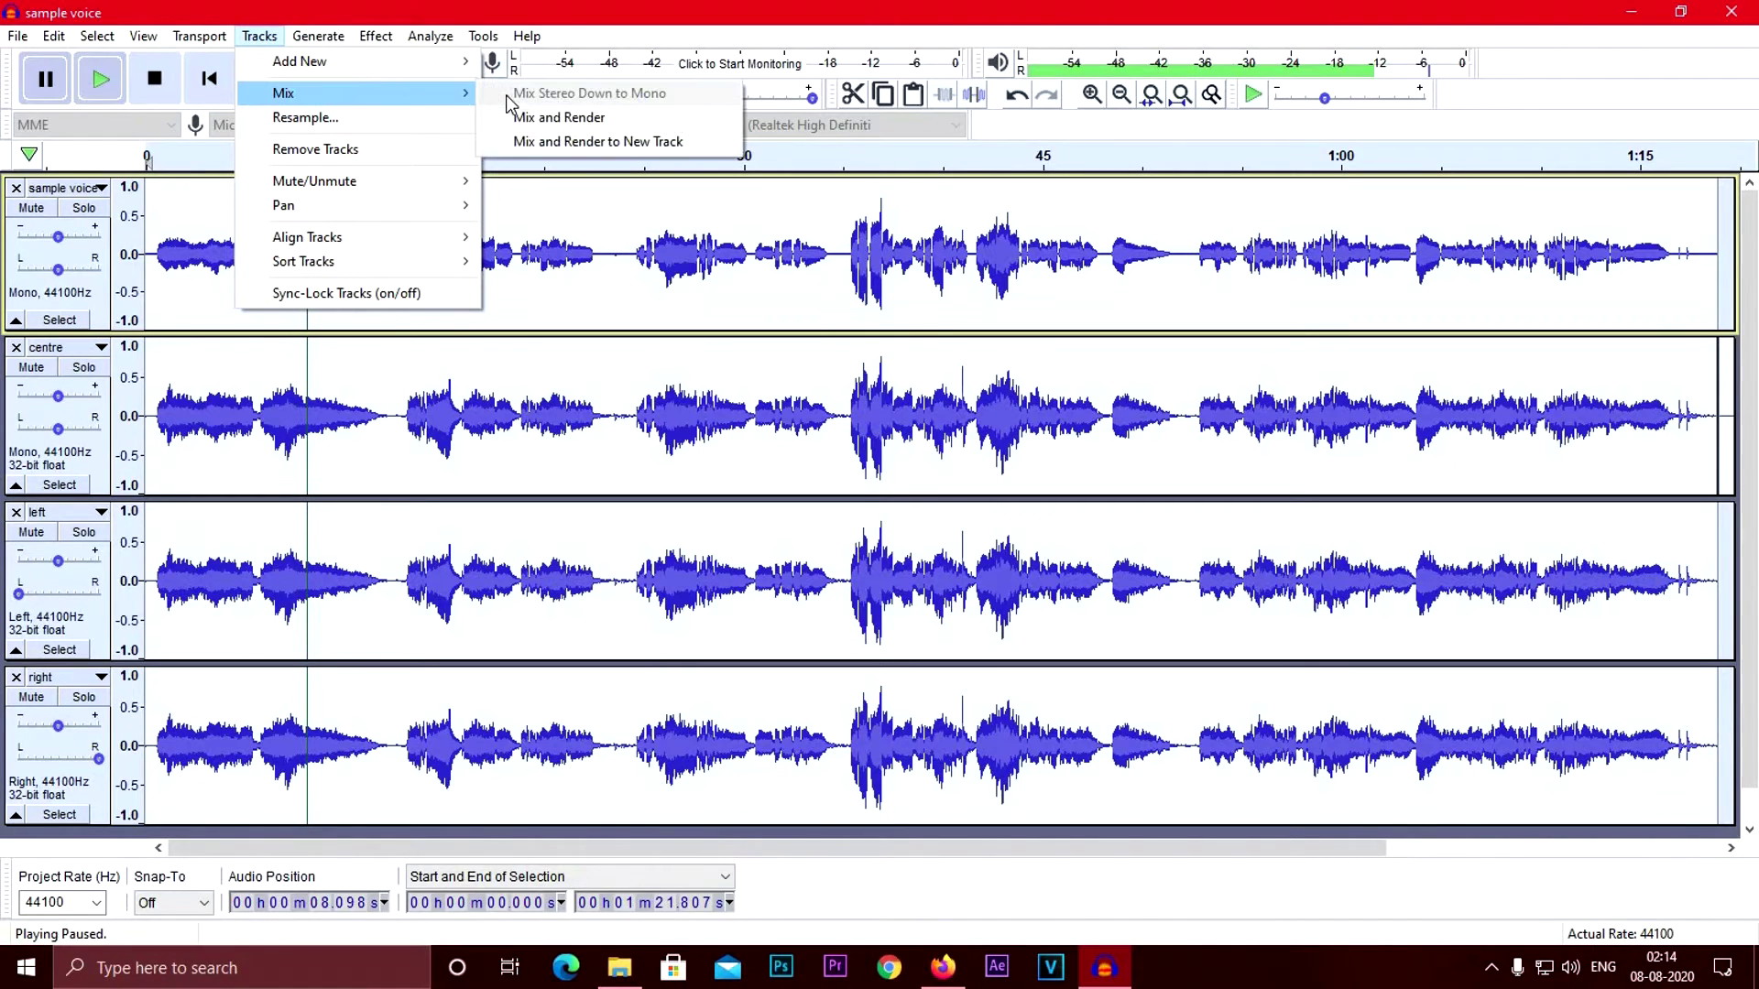
click(564, 118)
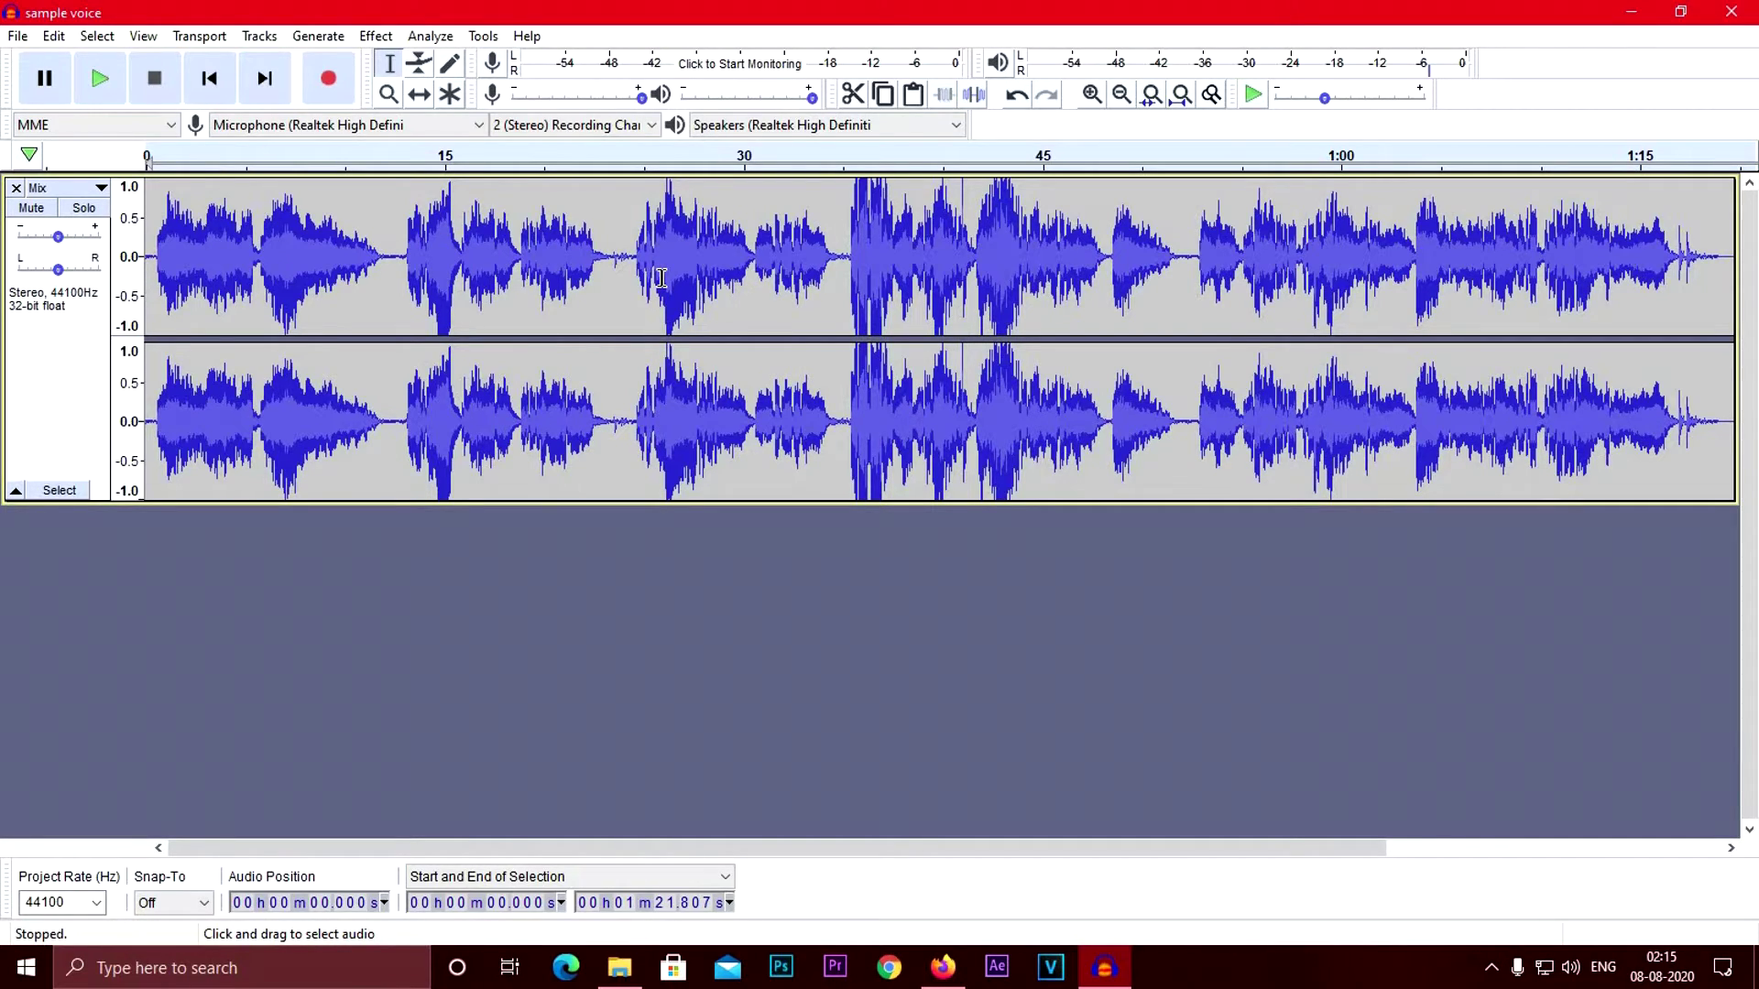
Normalize the entire mix to a peak amplitude of -1.0 dB with DC offset removed, and play the result
key(ctrl+a)
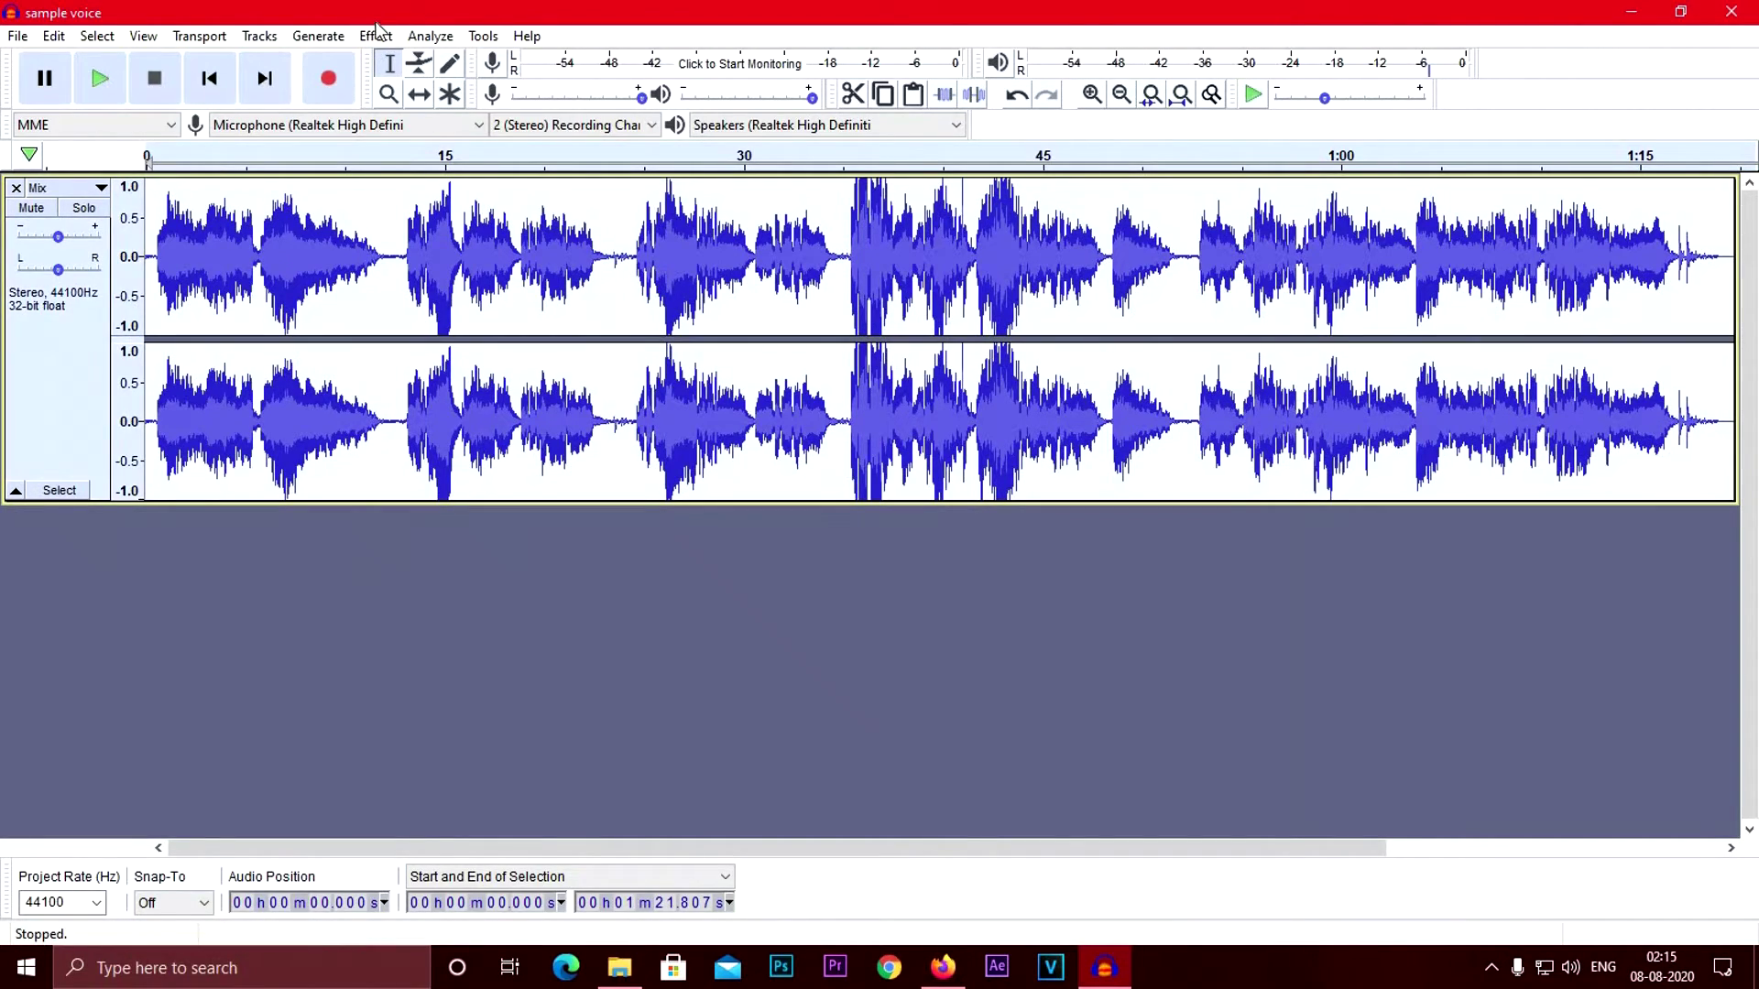
click(376, 37)
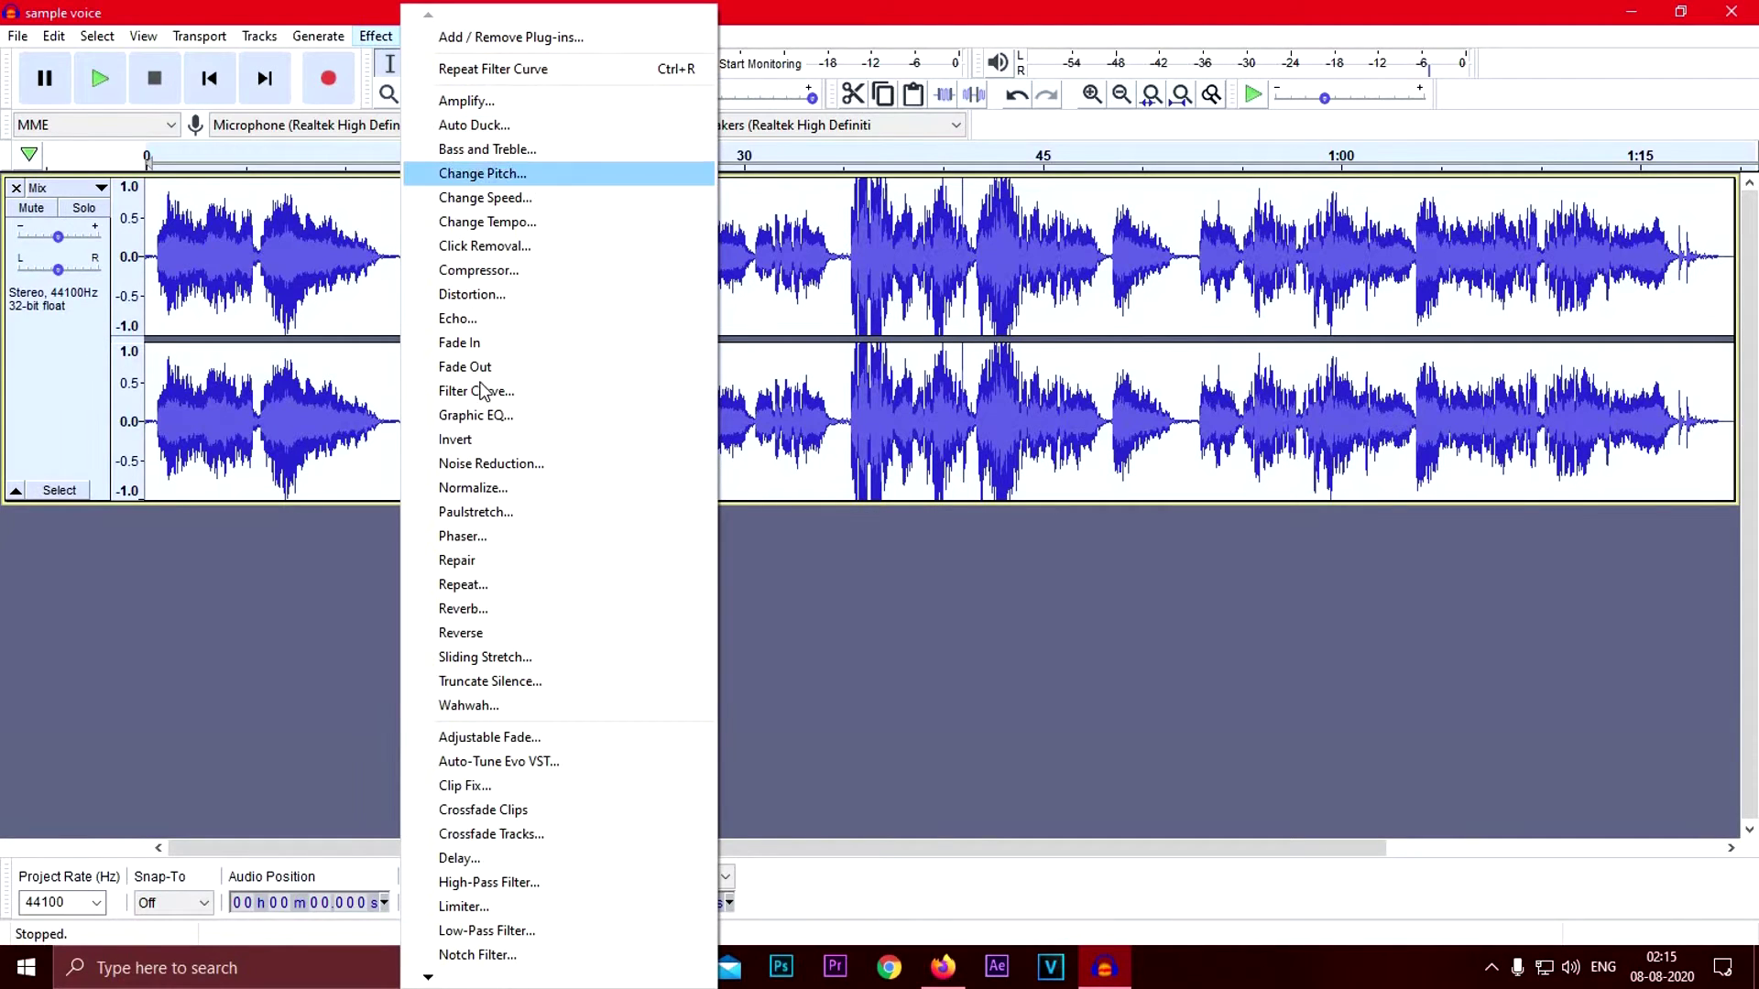
click(473, 488)
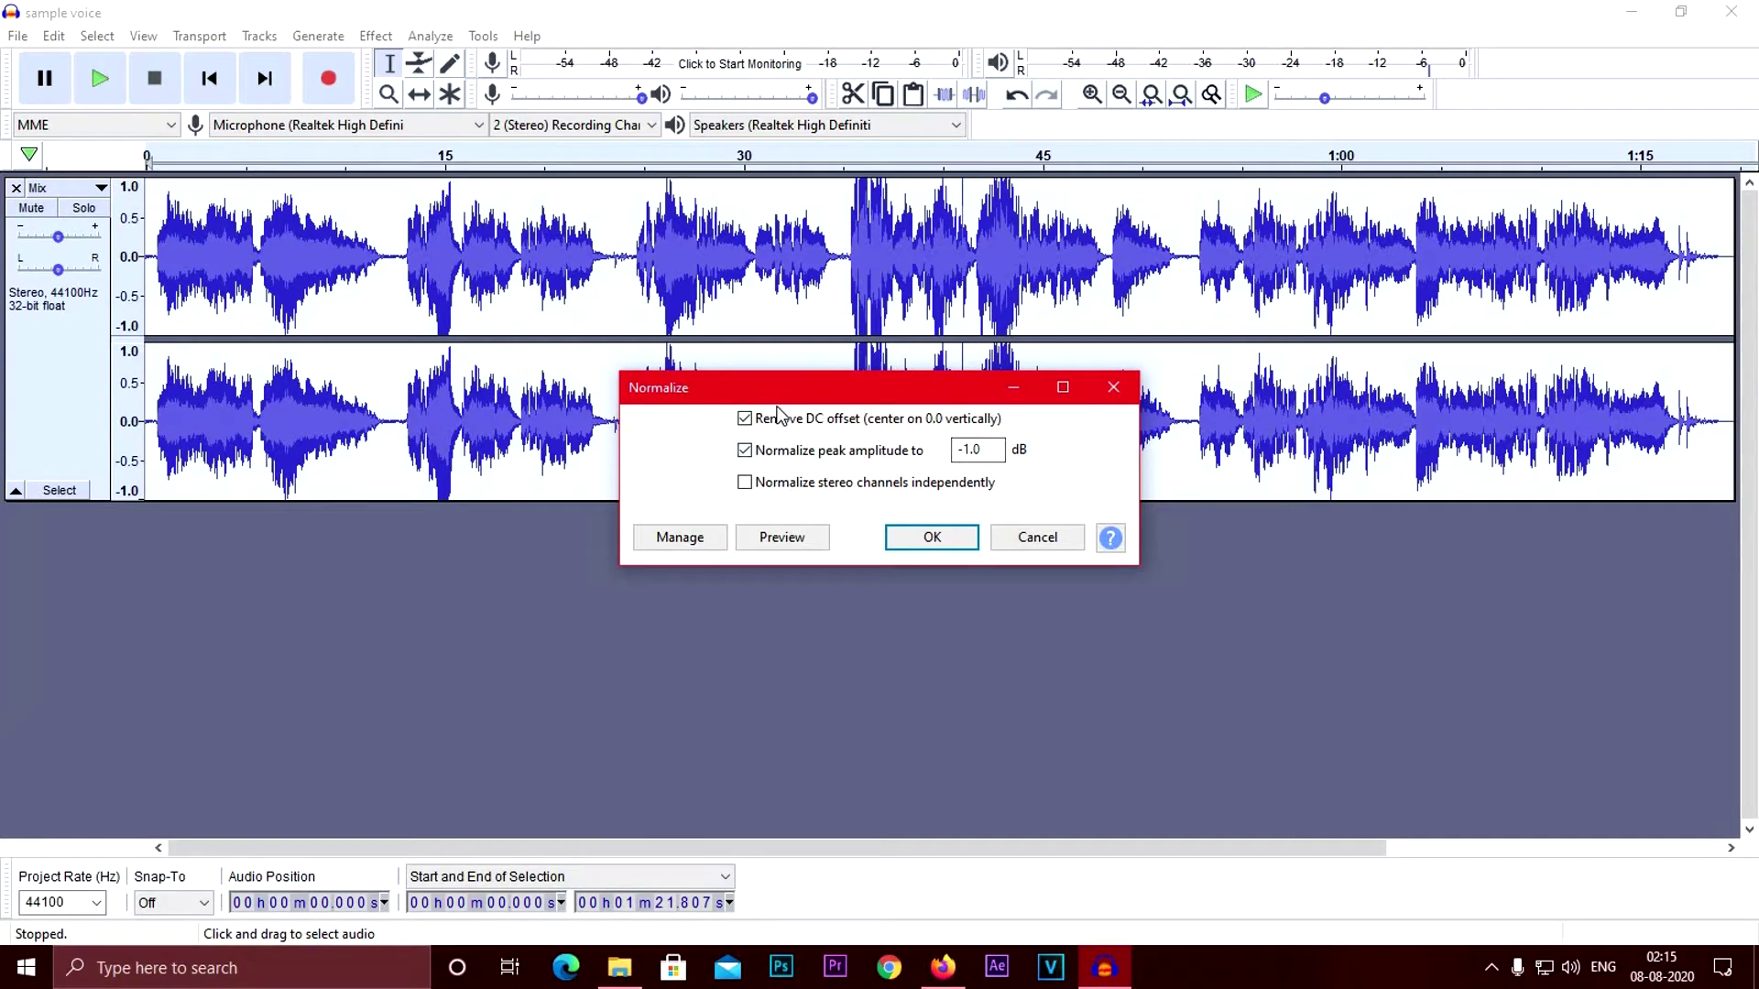
click(939, 534)
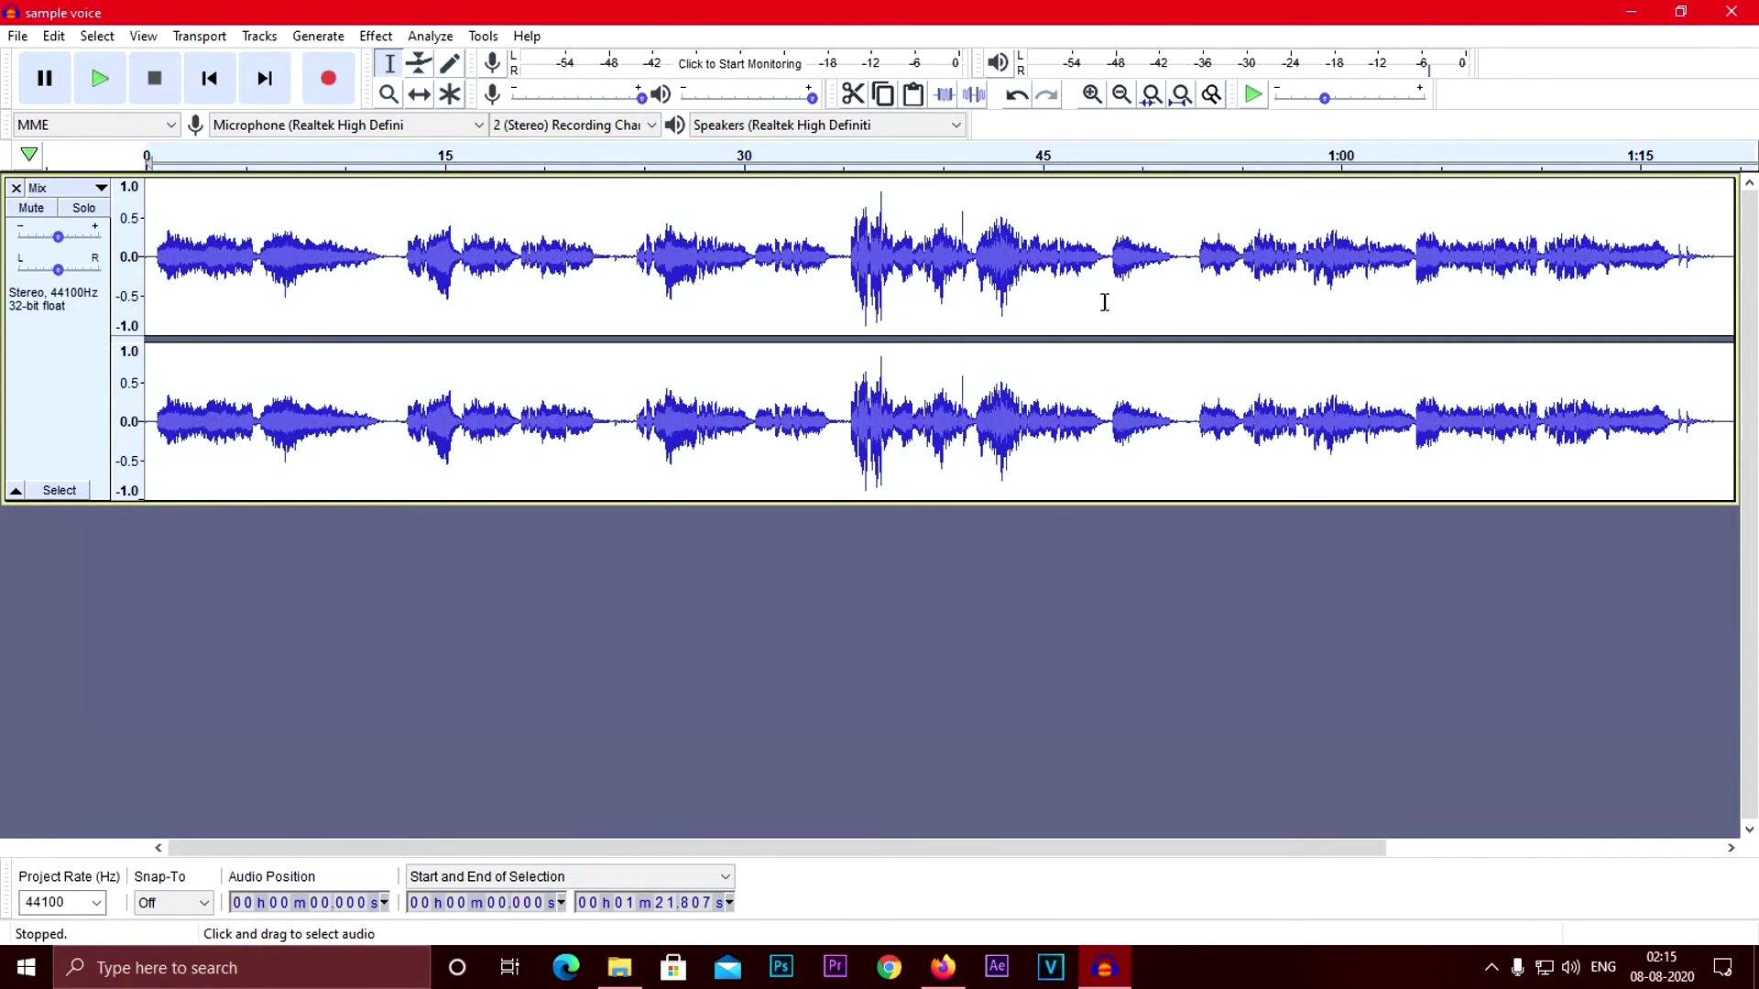
key(space)
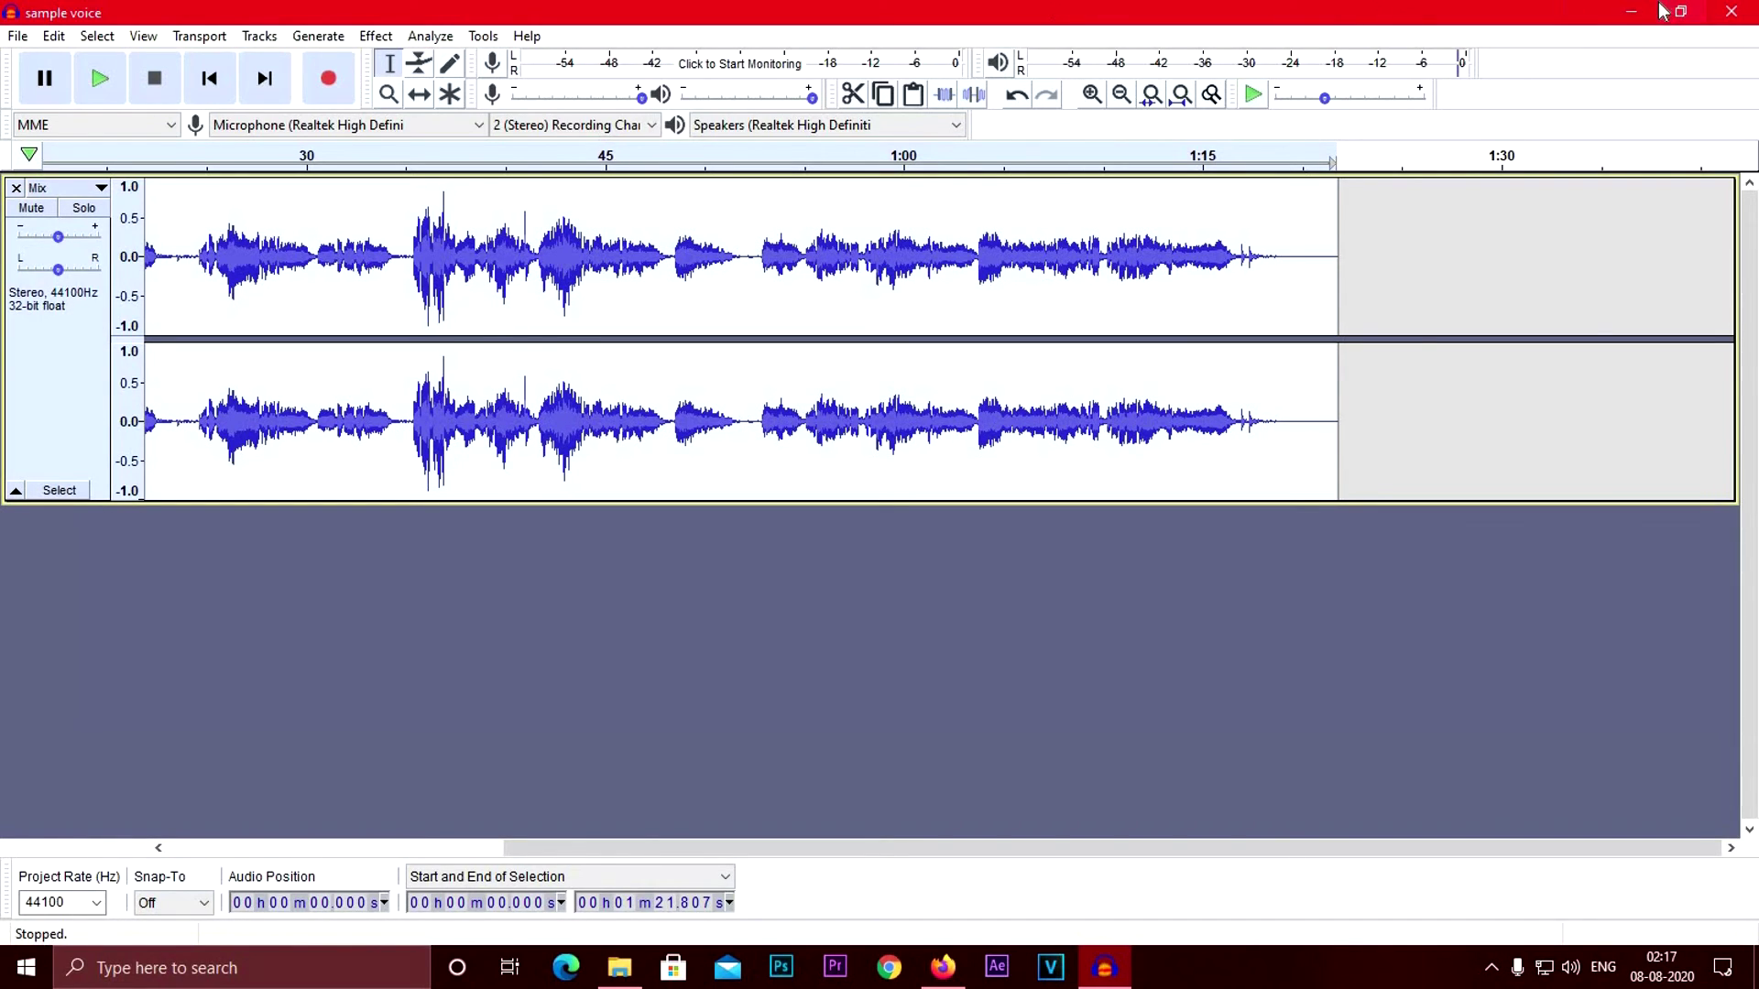
Switch to Firefox and view the notification options of the Techno Crysy YouTube channel, leaving them as they are
click(1632, 14)
right_click(788, 370)
click(899, 465)
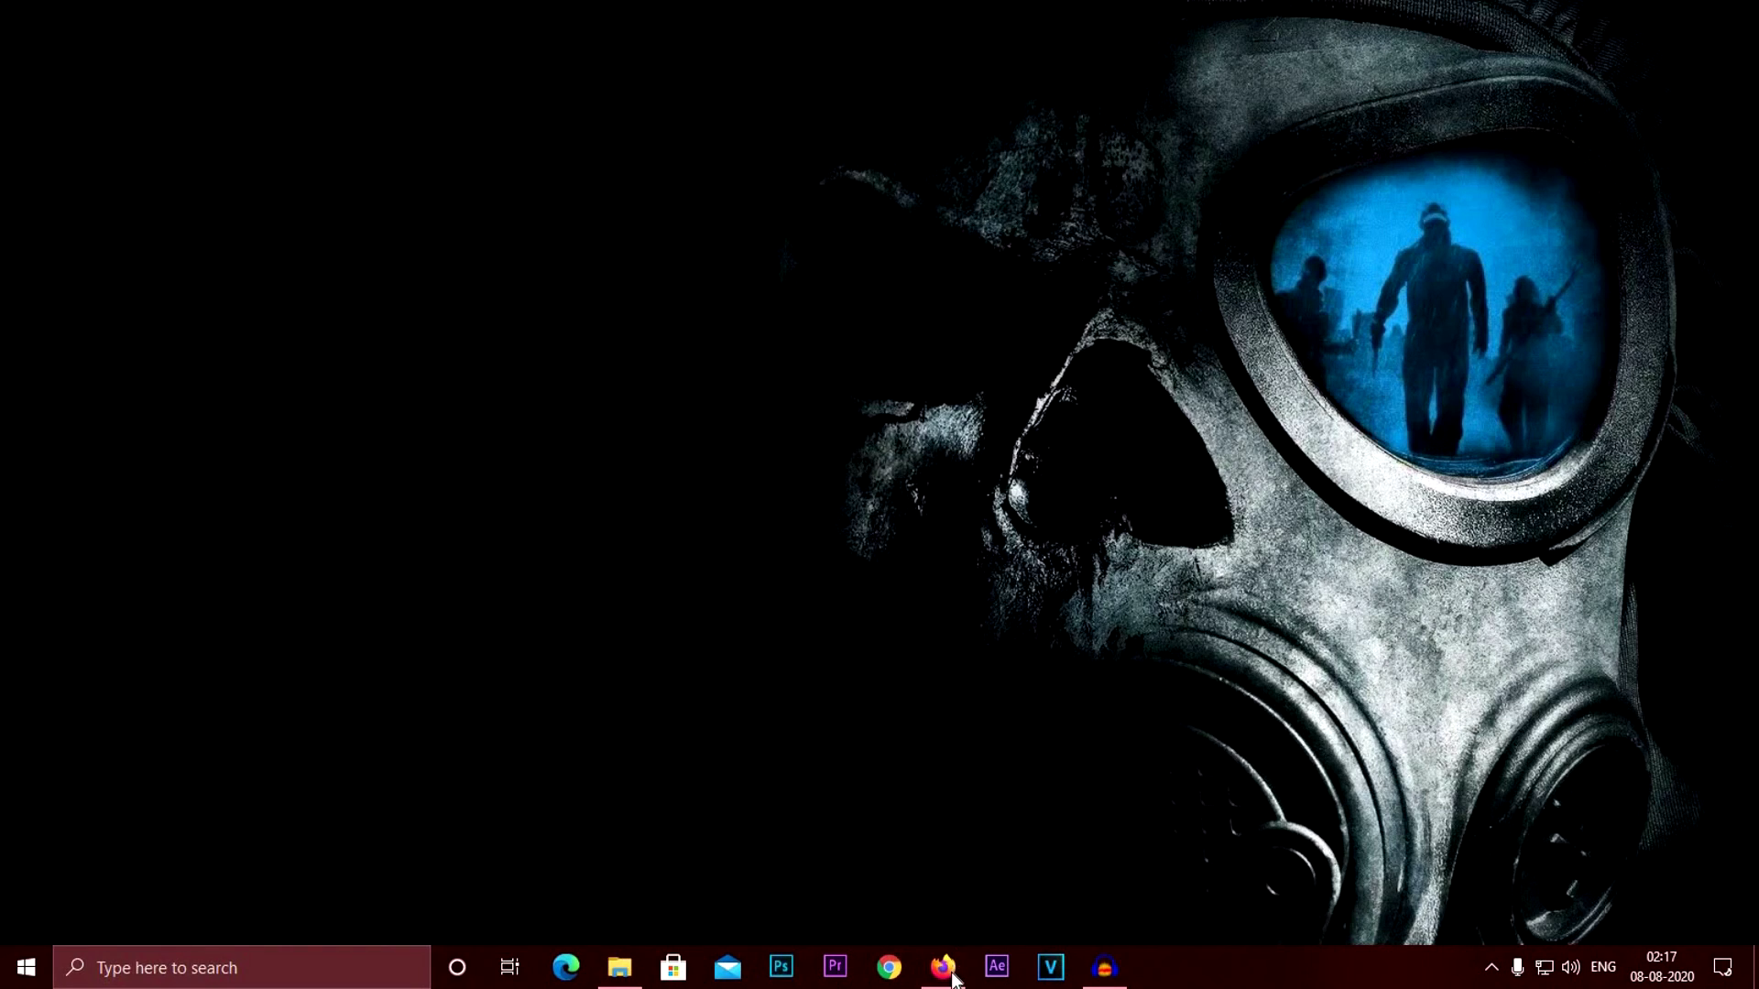
click(953, 977)
click(115, 11)
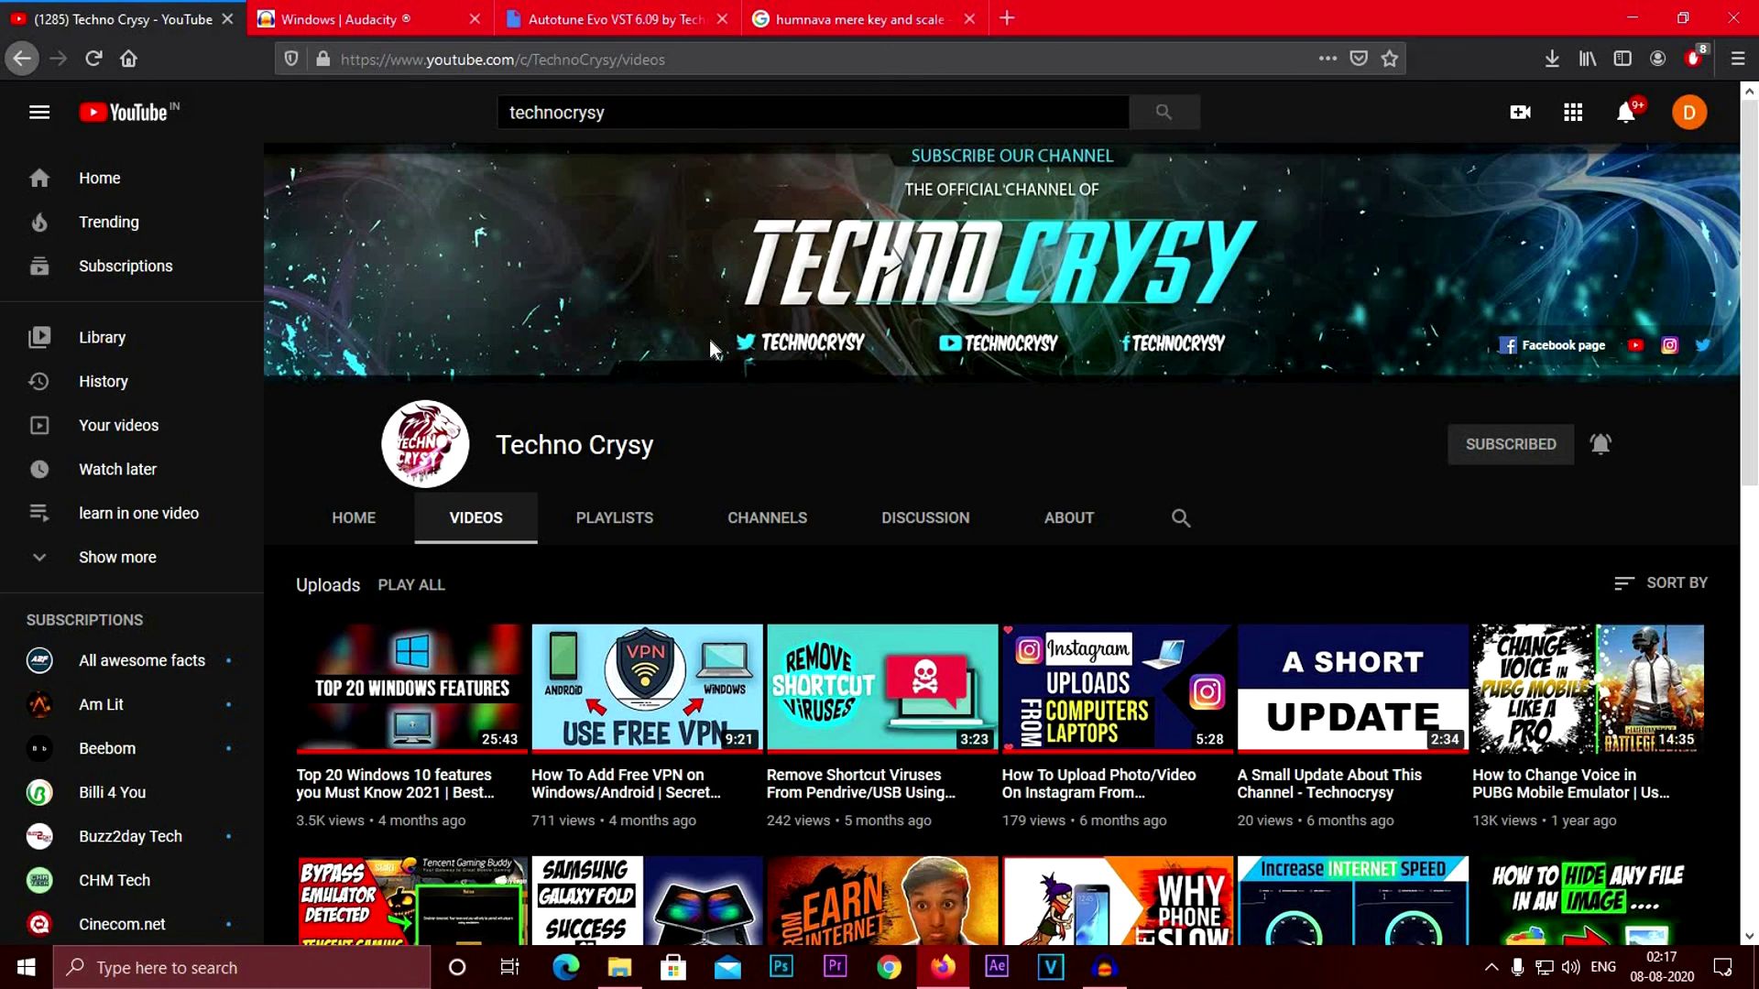
click(1601, 449)
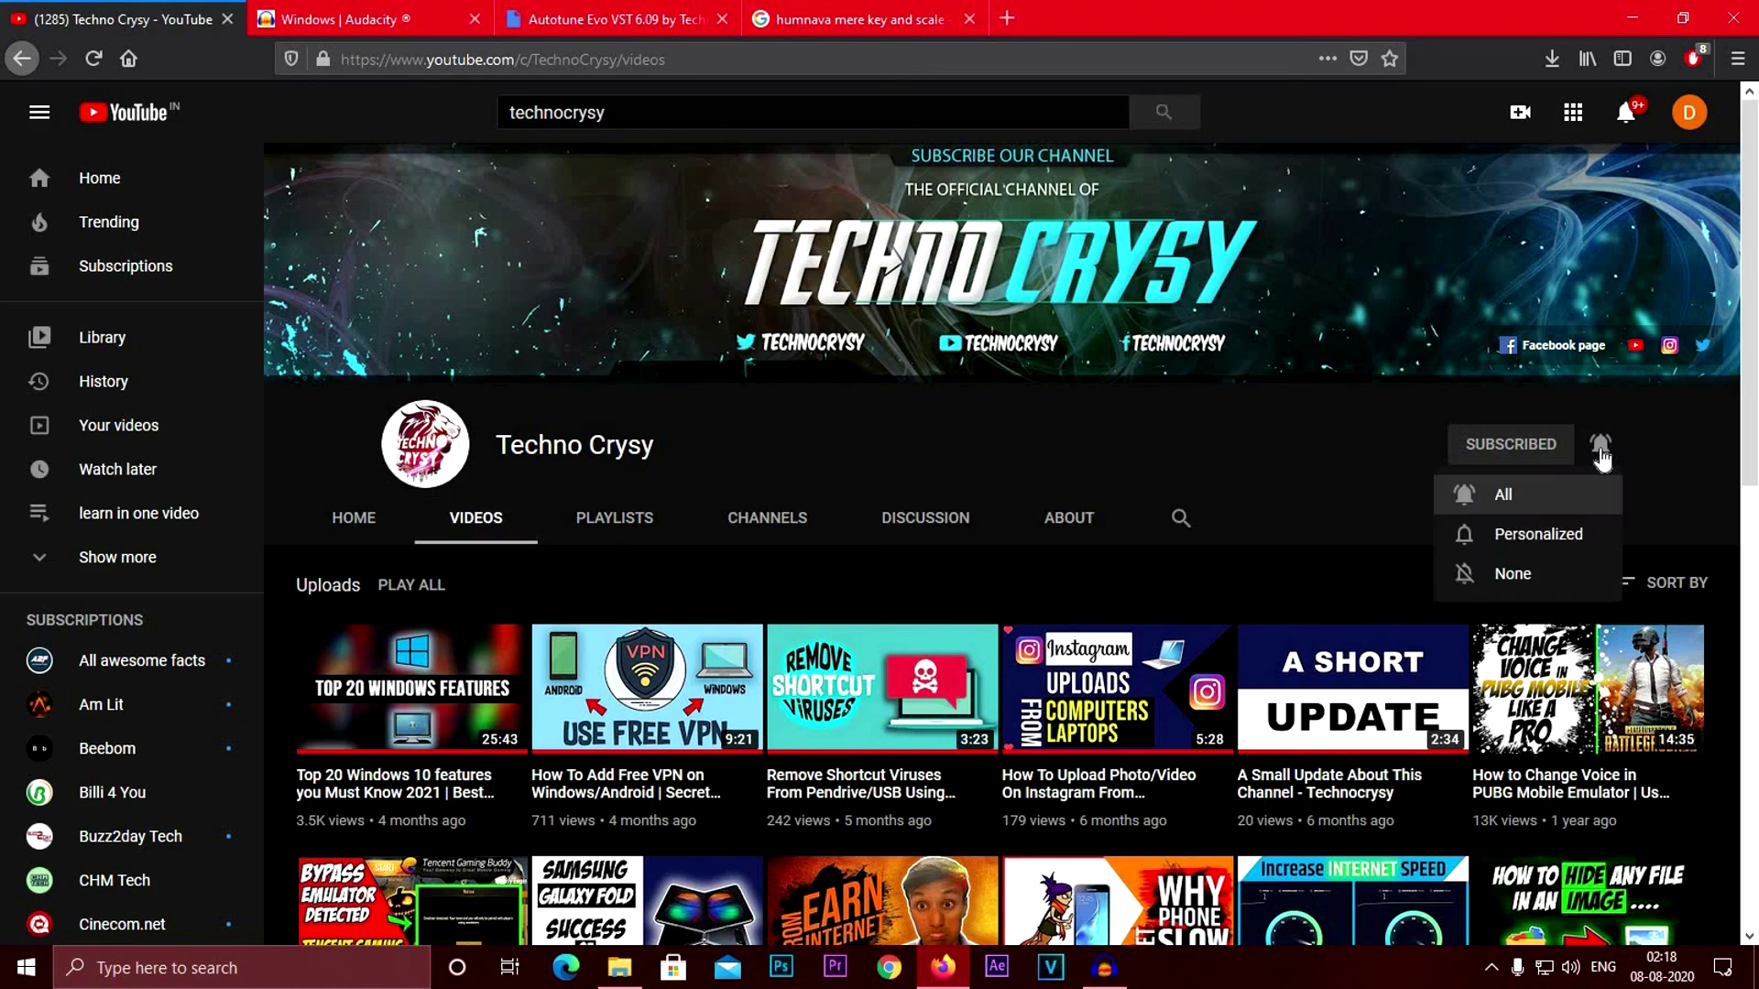
click(1310, 448)
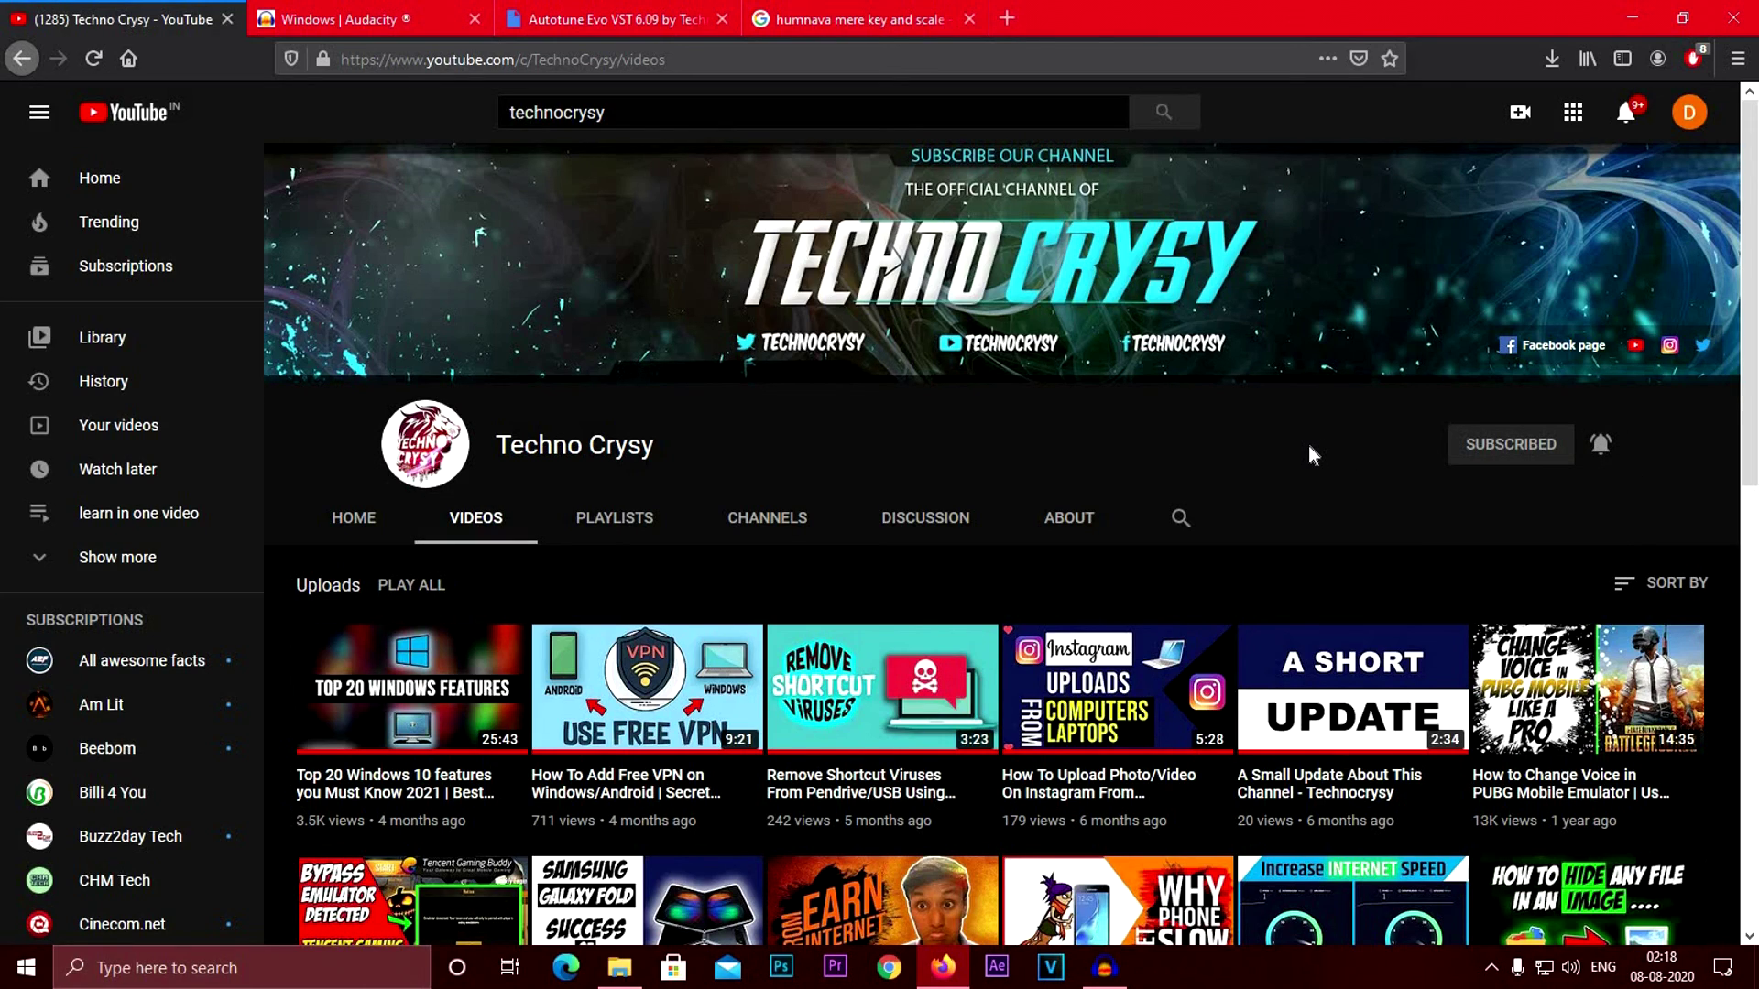